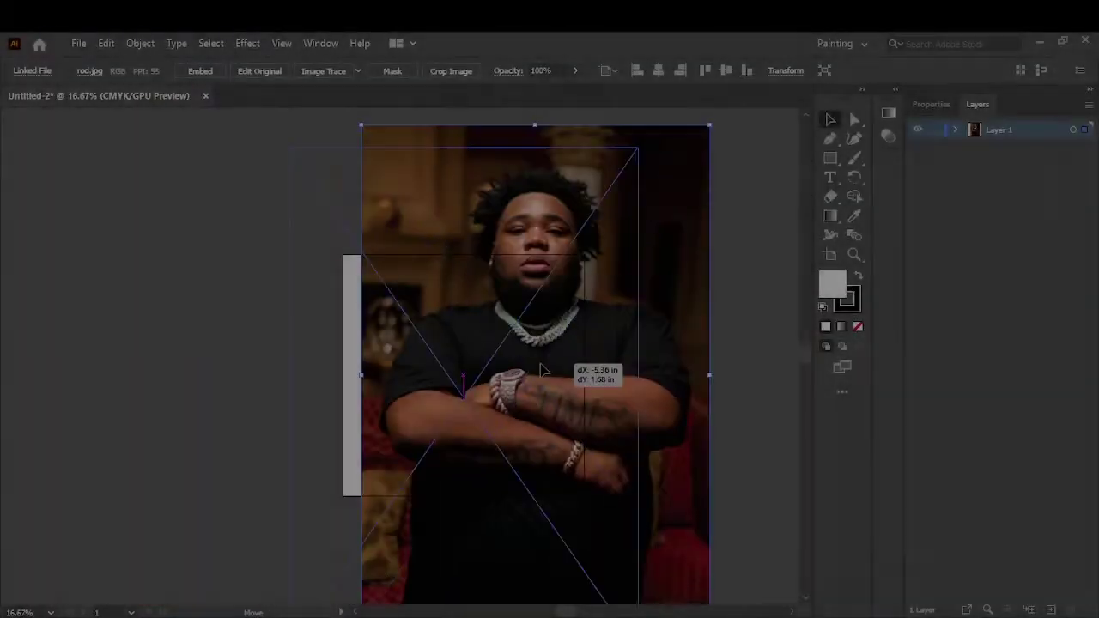
Step: Scale the photo to fill the artboard and zoom in on it
{"action": "left_click_drag", "start_coordinate": [541, 369], "coordinate": [605, 399]}
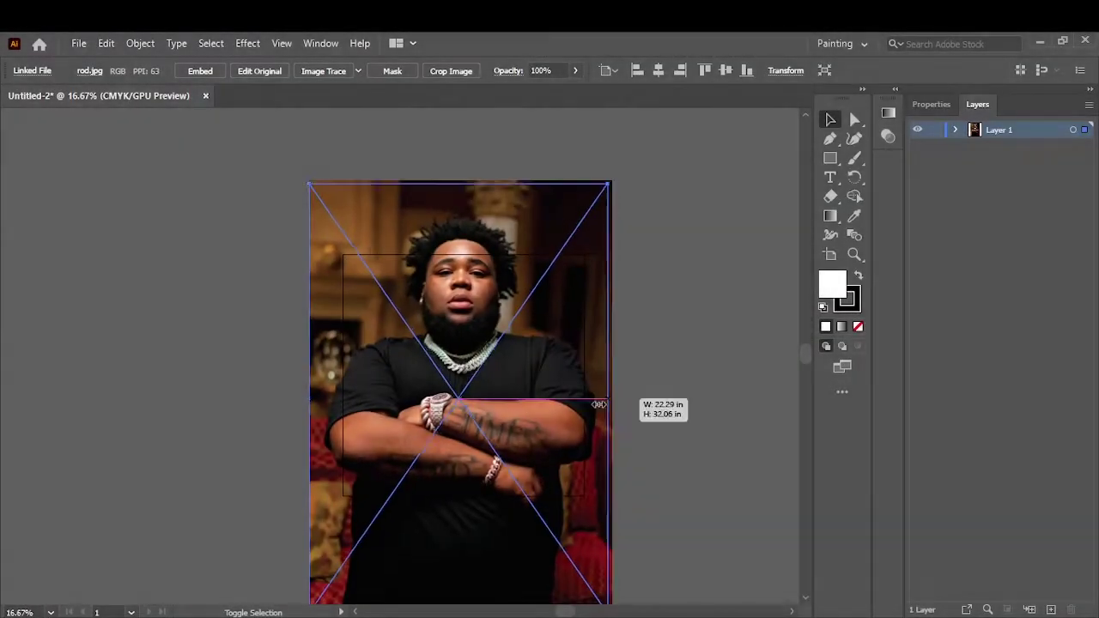
{"action": "key", "text": "ctrl+0"}
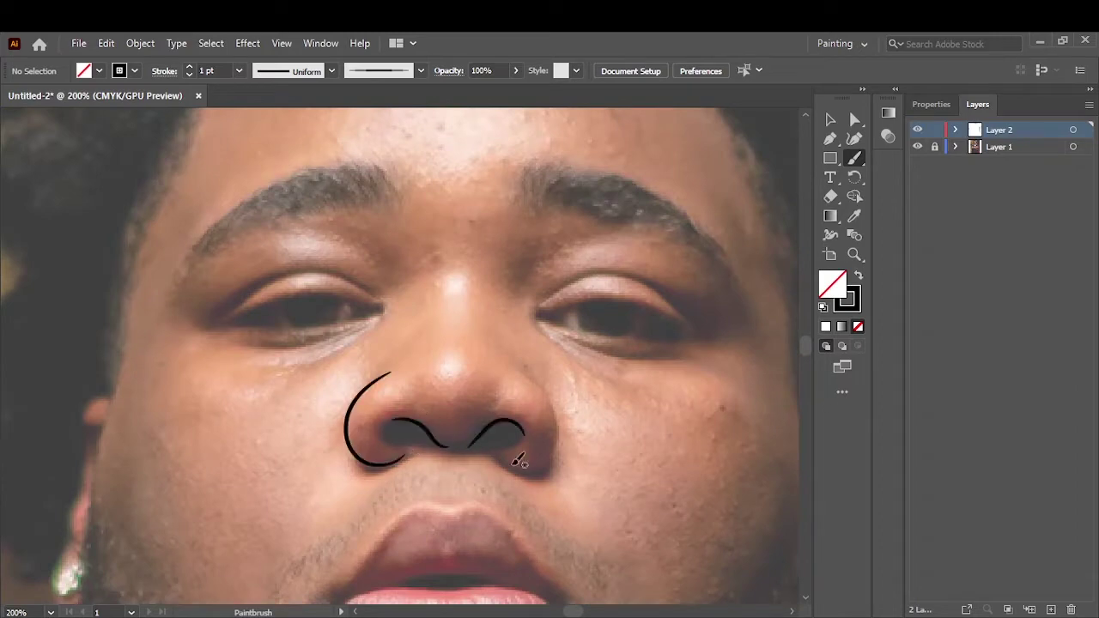
Step: Redraw the right nostril and trace the upper lip, lower lip and mouth opening
{"action": "mouse_move", "coordinate": [518, 461]}
{"action": "left_mouse_down"}
{"action": "mouse_move", "coordinate": [535, 386]}
{"action": "mouse_move", "coordinate": [515, 463]}
{"action": "left_mouse_up"}
{"action": "key", "text": "ctrl+z"}
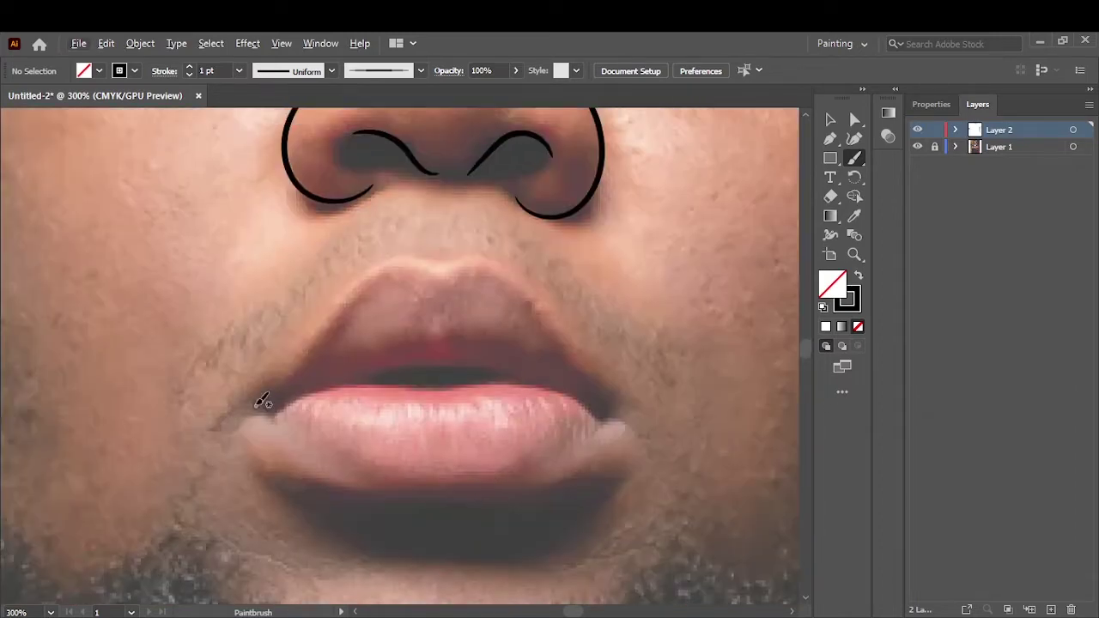
{"action": "left_click_drag", "start_coordinate": [260, 403], "coordinate": [447, 254]}
{"action": "left_click_drag", "start_coordinate": [614, 397], "coordinate": [607, 405]}
{"action": "scroll", "coordinate": [571, 344], "scroll_direction": "up", "scroll_amount": 1}
{"action": "left_click_drag", "start_coordinate": [160, 424], "coordinate": [369, 380]}
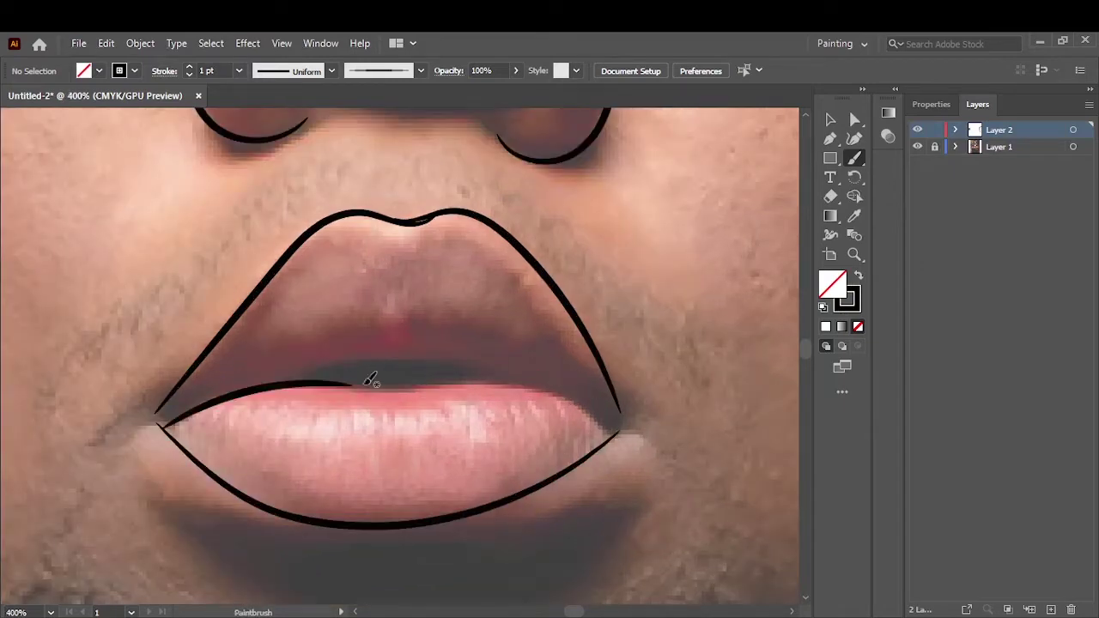
{"action": "left_click_drag", "start_coordinate": [445, 380], "coordinate": [618, 427]}
{"action": "mouse_move", "coordinate": [519, 380]}
{"action": "left_mouse_down"}
{"action": "mouse_move", "coordinate": [312, 388]}
{"action": "mouse_move", "coordinate": [478, 373]}
{"action": "left_mouse_up"}
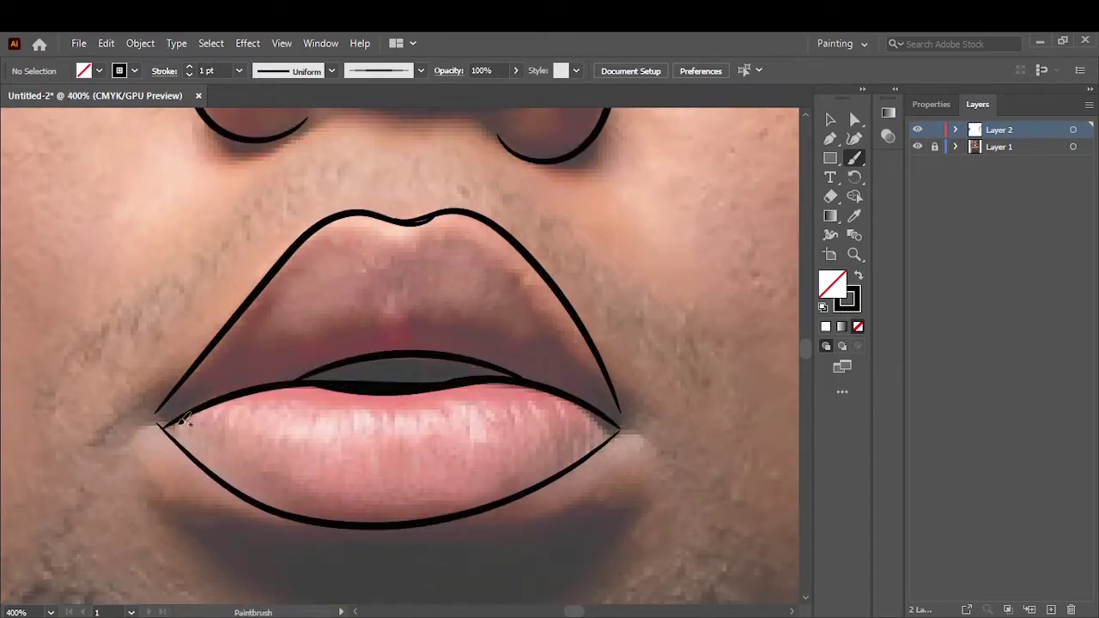
Step: At 0.75 pt stroke weight, add thin arcs on both sides of the upper lip
{"action": "left_click", "coordinate": [239, 70]}
{"action": "left_click", "coordinate": [257, 123]}
{"action": "left_click_drag", "start_coordinate": [194, 388], "coordinate": [356, 252]}
{"action": "left_click_drag", "start_coordinate": [415, 294], "coordinate": [540, 310]}
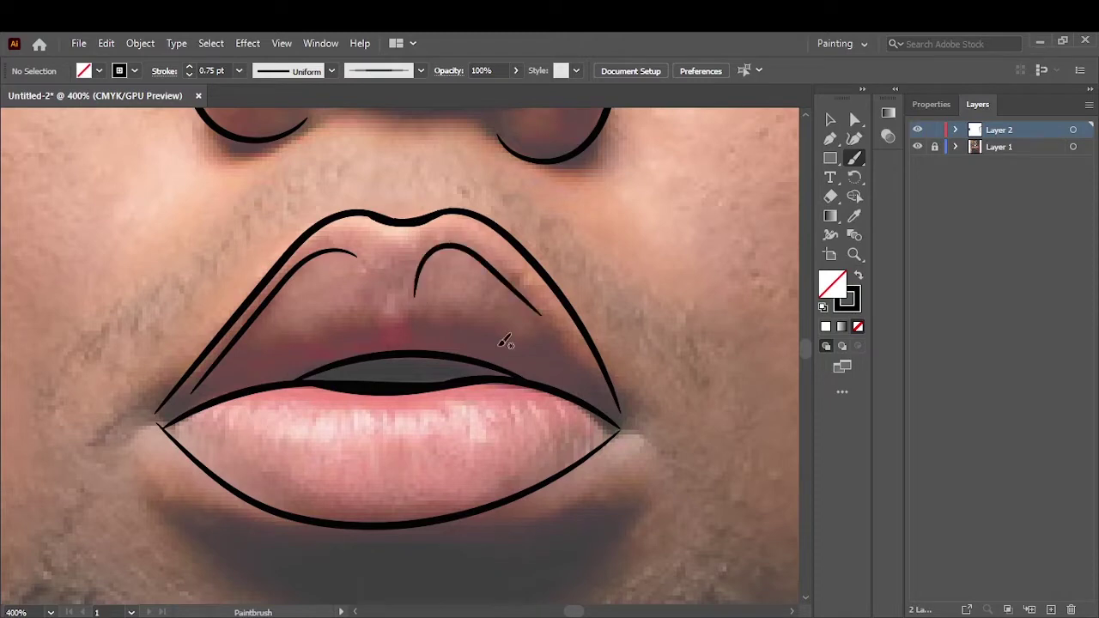
{"action": "scroll", "coordinate": [532, 460], "scroll_direction": "down", "scroll_amount": 1}
{"action": "scroll", "coordinate": [615, 330], "scroll_direction": "up", "scroll_amount": 5}
Step: At 1 pt, trace the first eye's eyelids, outer-corner curl and iris arcs
{"action": "left_click", "coordinate": [238, 70]}
{"action": "left_click", "coordinate": [258, 141]}
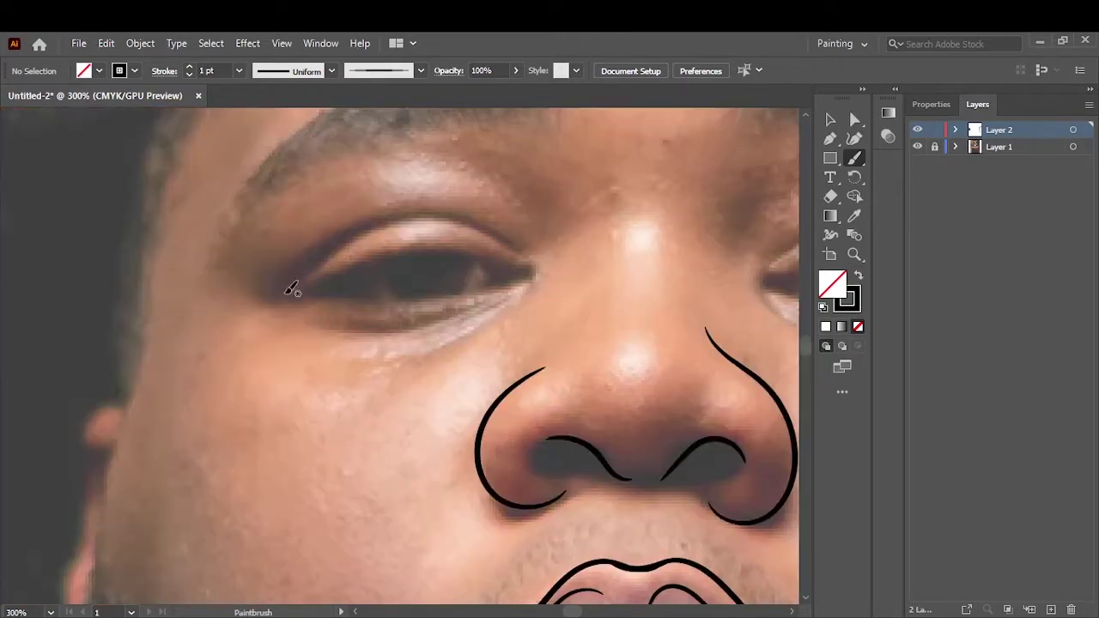
{"action": "mouse_move", "coordinate": [297, 294]}
{"action": "left_mouse_down"}
{"action": "mouse_move", "coordinate": [527, 273]}
{"action": "mouse_move", "coordinate": [301, 297]}
{"action": "left_mouse_up"}
{"action": "scroll", "coordinate": [480, 291], "scroll_direction": "up", "scroll_amount": 2}
{"action": "left_click_drag", "start_coordinate": [528, 247], "coordinate": [541, 283]}
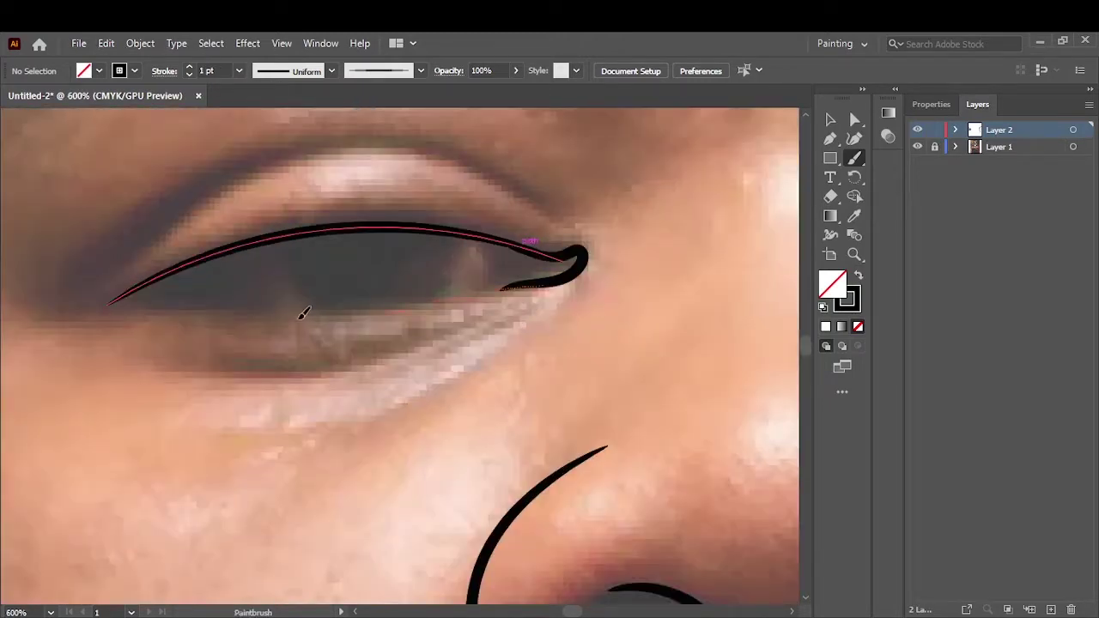
{"action": "left_click_drag", "start_coordinate": [108, 302], "coordinate": [509, 284]}
{"action": "mouse_move", "coordinate": [279, 249]}
{"action": "left_mouse_down"}
{"action": "mouse_move", "coordinate": [342, 311]}
{"action": "mouse_move", "coordinate": [455, 243]}
{"action": "left_mouse_up"}
{"action": "scroll", "coordinate": [179, 306], "scroll_direction": "down", "scroll_amount": 5}
{"action": "scroll", "coordinate": [370, 283], "scroll_direction": "up", "scroll_amount": 5}
Step: Outline the second eye with its iris, eyelid creases and fine under-eye lines
{"action": "mouse_move", "coordinate": [371, 284]}
{"action": "left_mouse_down"}
{"action": "mouse_move", "coordinate": [241, 310]}
{"action": "mouse_move", "coordinate": [717, 393]}
{"action": "mouse_move", "coordinate": [635, 386]}
{"action": "left_mouse_up"}
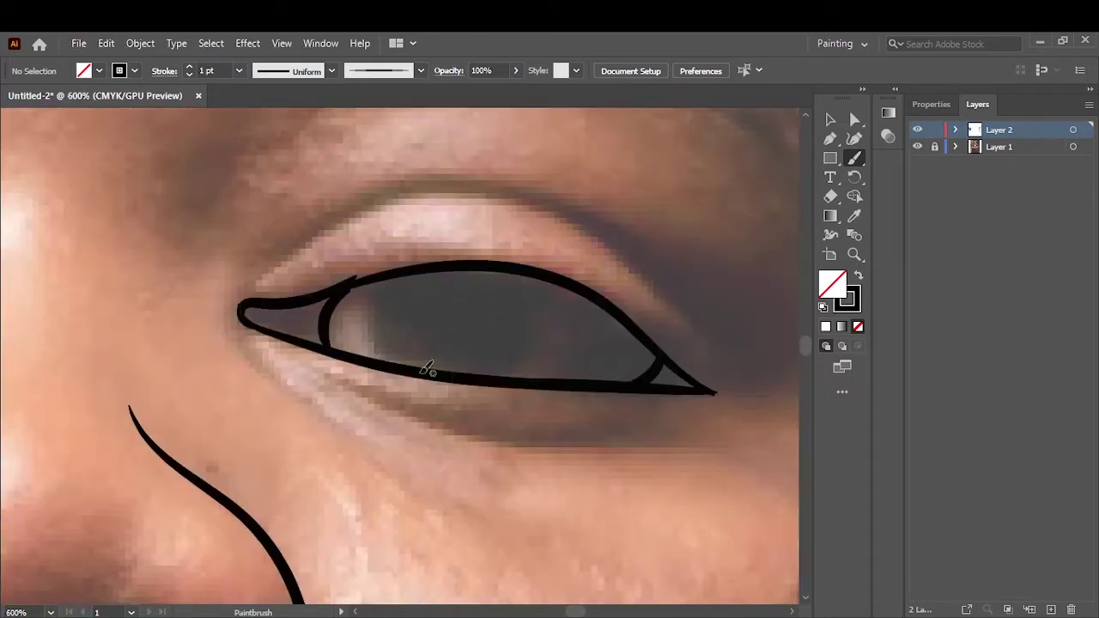
{"action": "left_click_drag", "start_coordinate": [411, 371], "coordinate": [382, 282]}
{"action": "left_click_drag", "start_coordinate": [525, 273], "coordinate": [484, 375]}
{"action": "key", "text": "bracketleft"}
{"action": "key", "text": "bracketleft"}
{"action": "left_click_drag", "start_coordinate": [262, 264], "coordinate": [498, 195]}
{"action": "left_click_drag", "start_coordinate": [420, 180], "coordinate": [734, 343]}
{"action": "mouse_move", "coordinate": [594, 434]}
{"action": "left_mouse_down"}
{"action": "mouse_move", "coordinate": [337, 376]}
{"action": "mouse_move", "coordinate": [434, 431]}
{"action": "left_mouse_up"}
{"action": "left_click_drag", "start_coordinate": [203, 457], "coordinate": [391, 419]}
{"action": "left_click_drag", "start_coordinate": [330, 455], "coordinate": [425, 416]}
Step: At 0.75 pt, draw the crease above the eyelid
{"action": "left_click", "coordinate": [239, 70]}
{"action": "left_click", "coordinate": [262, 108]}
{"action": "left_click_drag", "start_coordinate": [130, 388], "coordinate": [268, 312]}
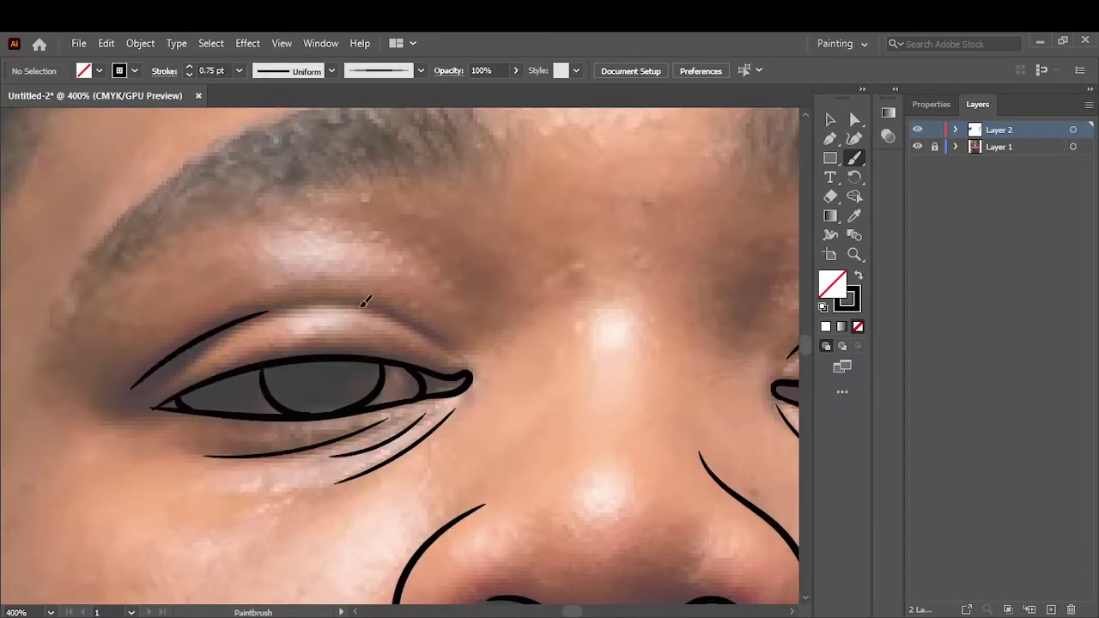
{"action": "key", "text": "ctrl+0"}
{"action": "key", "text": "ctrl+plus"}
Step: At 2 pt, trace the first ear's front edge, earlobe with earring and upper outline
{"action": "left_click", "coordinate": [239, 71]}
{"action": "left_click", "coordinate": [262, 143]}
{"action": "mouse_move", "coordinate": [464, 254]}
{"action": "left_mouse_down"}
{"action": "mouse_move", "coordinate": [421, 294]}
{"action": "mouse_move", "coordinate": [413, 533]}
{"action": "left_mouse_up"}
{"action": "key", "text": "ctrl+plus"}
{"action": "key", "text": "ctrl+plus"}
{"action": "key", "text": "ctrl+plus"}
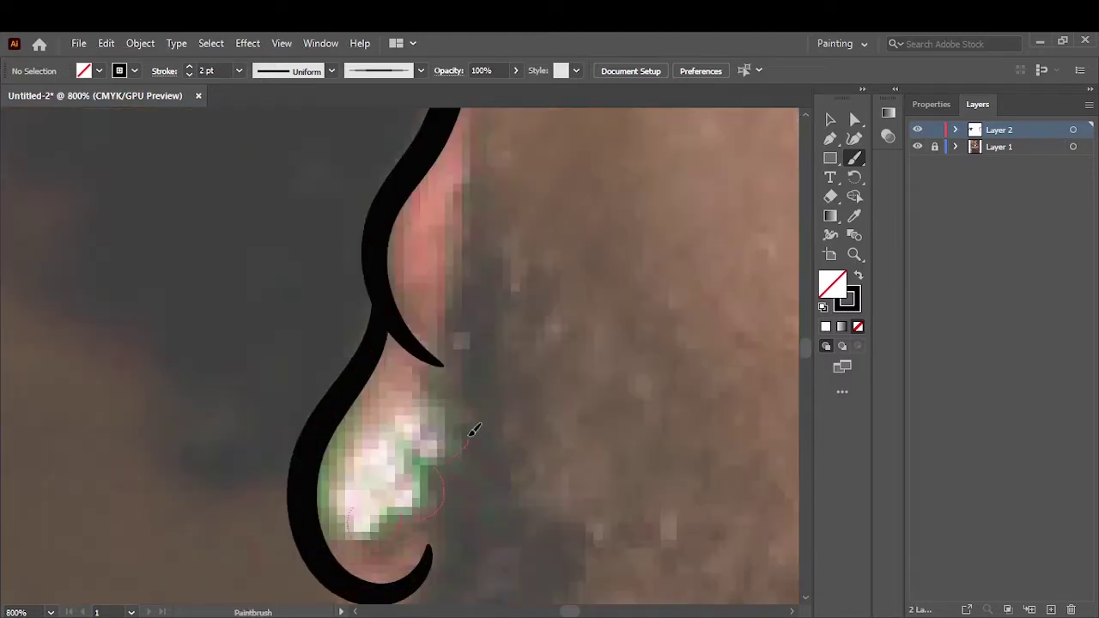
{"action": "left_click_drag", "start_coordinate": [473, 429], "coordinate": [454, 559]}
{"action": "key", "text": "ctrl+minus"}
{"action": "key", "text": "ctrl+minus"}
{"action": "key", "text": "ctrl+minus"}
{"action": "mouse_move", "coordinate": [424, 369]}
{"action": "left_mouse_down"}
{"action": "mouse_move", "coordinate": [449, 287]}
{"action": "mouse_move", "coordinate": [427, 150]}
{"action": "left_mouse_up"}
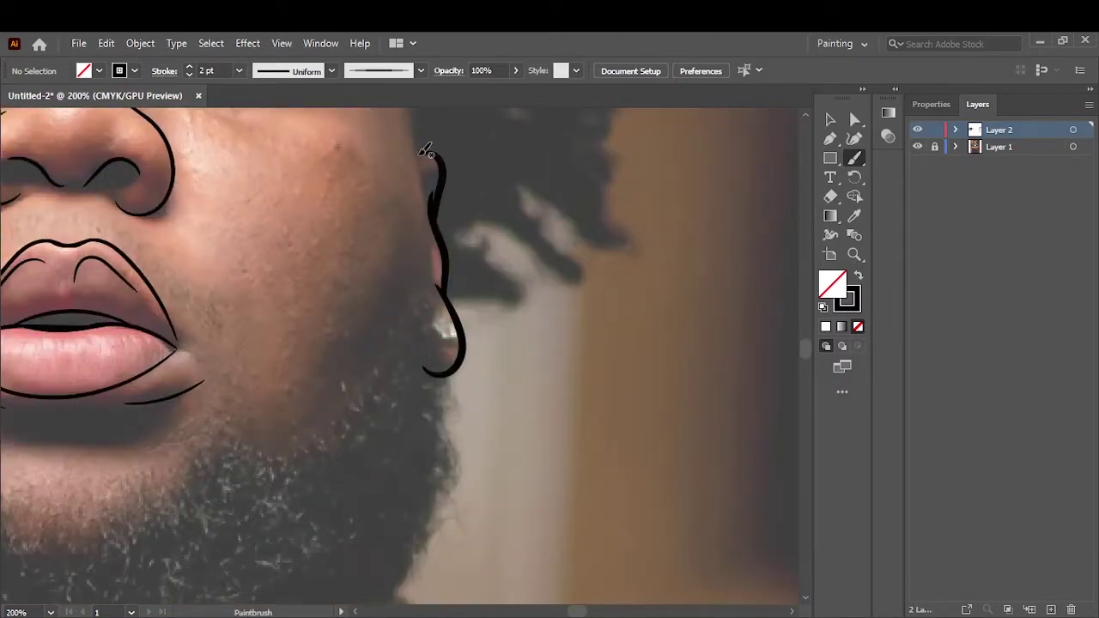
Step: Trace the front edge of the other ear
{"action": "scroll", "coordinate": [344, 386], "scroll_direction": "left", "scroll_amount": 5}
{"action": "scroll", "coordinate": [360, 361], "scroll_direction": "up", "scroll_amount": 2}
{"action": "scroll", "coordinate": [360, 360], "scroll_direction": "left", "scroll_amount": 2}
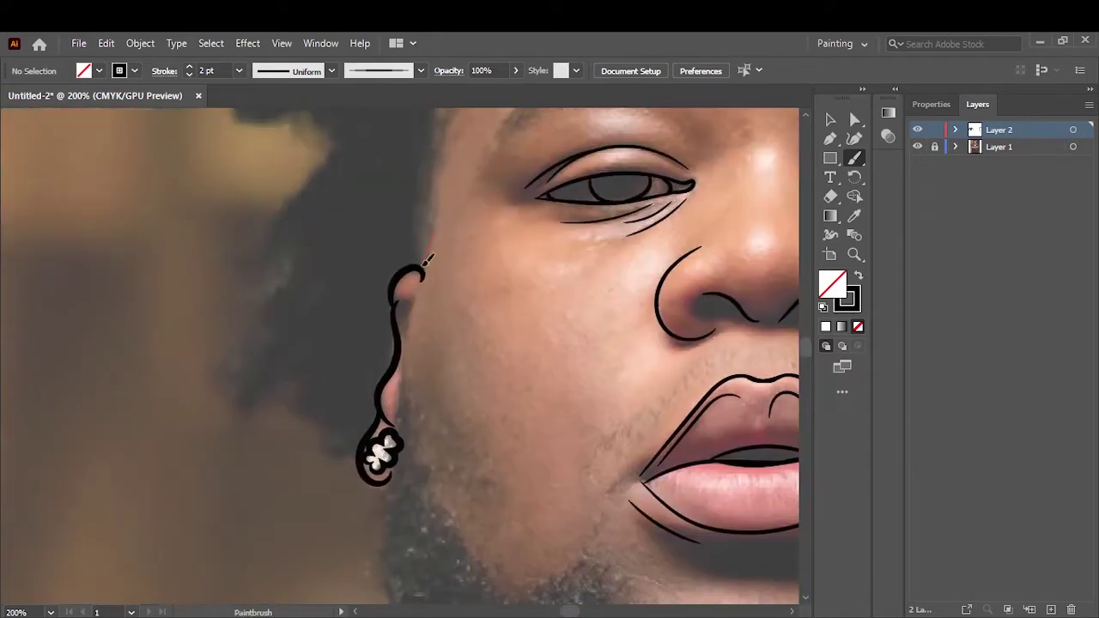
{"action": "left_click_drag", "start_coordinate": [427, 257], "coordinate": [404, 455]}
Step: Zoom in on the neck chain and return to the Paintbrush with black stroke, no fill
{"action": "key", "text": "ctrl+minus"}
{"action": "key", "text": "ctrl+minus"}
{"action": "key", "text": "ctrl+minus"}
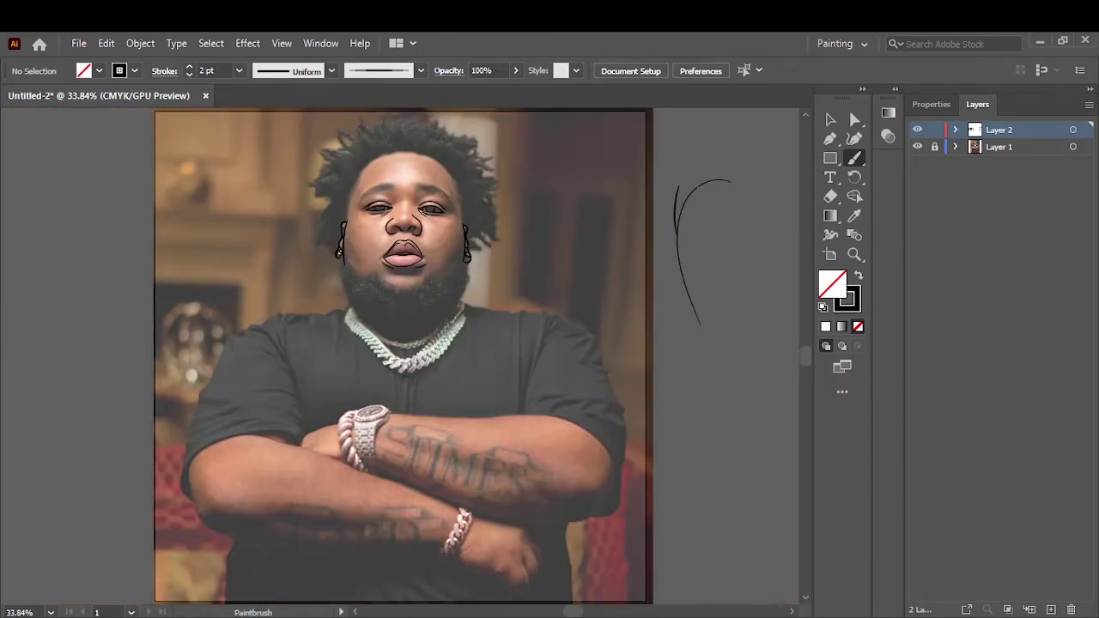
{"action": "key", "text": "ctrl+plus"}
{"action": "key", "text": "ctrl+plus"}
{"action": "key", "text": "ctrl+plus"}
{"action": "key", "text": "ctrl+plus"}
{"action": "scroll", "coordinate": [392, 351], "scroll_direction": "up", "scroll_amount": 1}
{"action": "scroll", "coordinate": [265, 226], "scroll_direction": "left", "scroll_amount": 2}
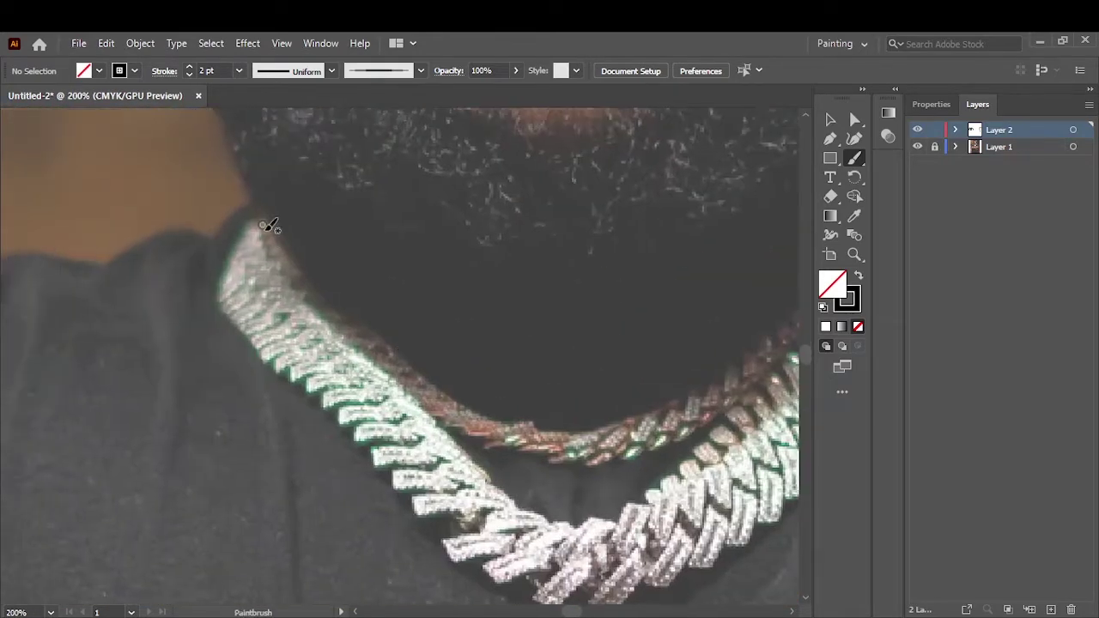
{"action": "scroll", "coordinate": [318, 249], "scroll_direction": "left", "scroll_amount": 2}
{"action": "scroll", "coordinate": [319, 245], "scroll_direction": "up", "scroll_amount": 2}
{"action": "key", "text": "n"}
{"action": "key", "text": "shift+x"}
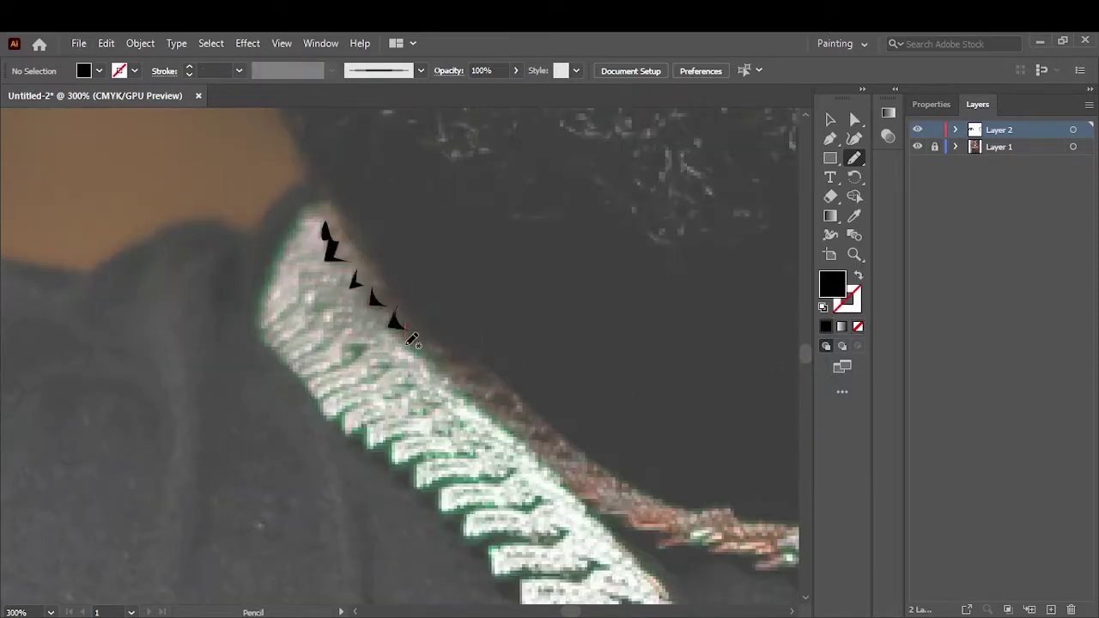
{"action": "scroll", "coordinate": [455, 348], "scroll_direction": "down", "scroll_amount": 3}
{"action": "scroll", "coordinate": [498, 353], "scroll_direction": "right", "scroll_amount": 5}
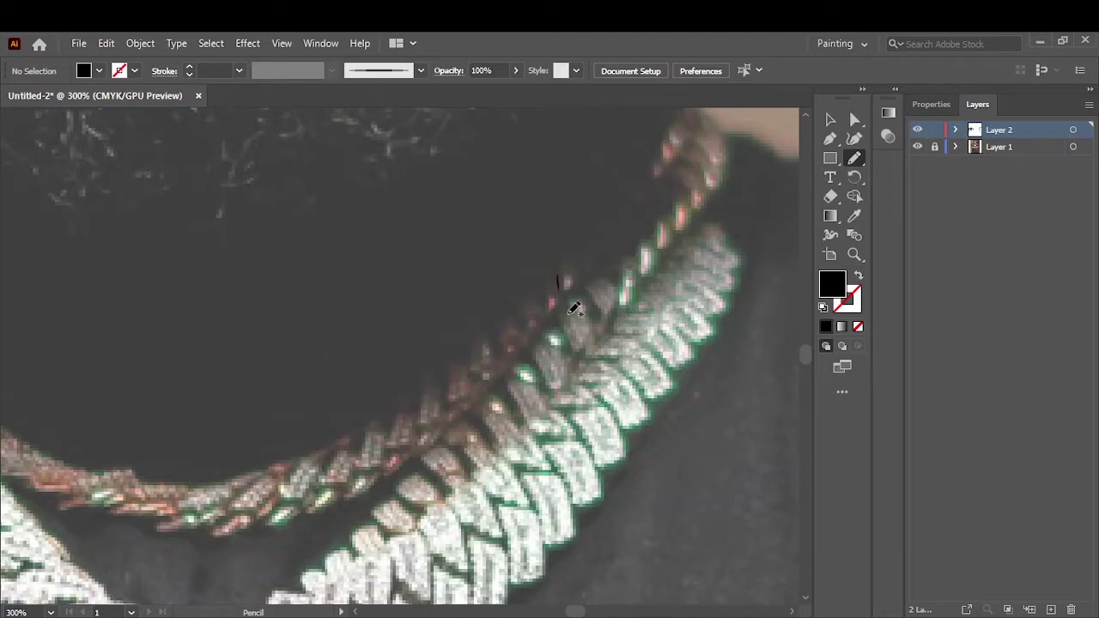
{"action": "scroll", "coordinate": [574, 309], "scroll_direction": "up", "scroll_amount": 3}
{"action": "scroll", "coordinate": [575, 309], "scroll_direction": "left", "scroll_amount": 5}
{"action": "key", "text": "b"}
{"action": "key", "text": "shift+x"}
Step: Outline the tip of the chain strand with its inner and lowest links
{"action": "mouse_move", "coordinate": [429, 178]}
{"action": "left_mouse_down"}
{"action": "mouse_move", "coordinate": [353, 330]}
{"action": "mouse_move", "coordinate": [404, 344]}
{"action": "mouse_move", "coordinate": [459, 339]}
{"action": "left_mouse_up"}
{"action": "left_click_drag", "start_coordinate": [425, 266], "coordinate": [378, 344]}
{"action": "left_click_drag", "start_coordinate": [429, 301], "coordinate": [447, 317]}
{"action": "left_click_drag", "start_coordinate": [468, 354], "coordinate": [394, 382]}
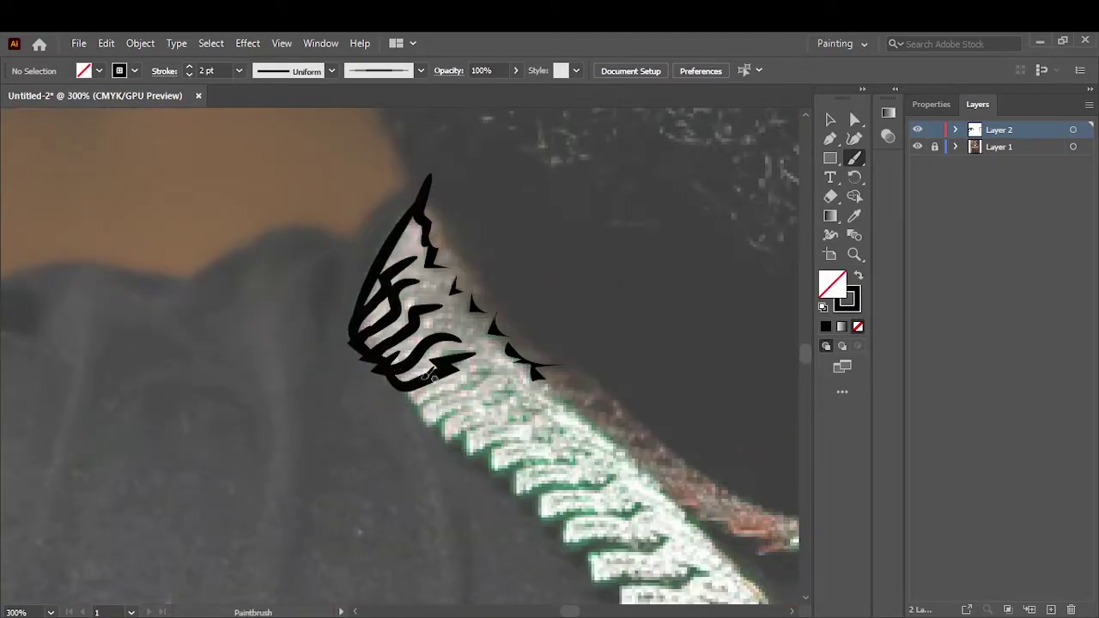
{"action": "left_click_drag", "start_coordinate": [494, 367], "coordinate": [399, 403]}
{"action": "mouse_move", "coordinate": [511, 395]}
{"action": "left_mouse_down"}
{"action": "mouse_move", "coordinate": [416, 414]}
{"action": "mouse_move", "coordinate": [451, 432]}
{"action": "left_mouse_up"}
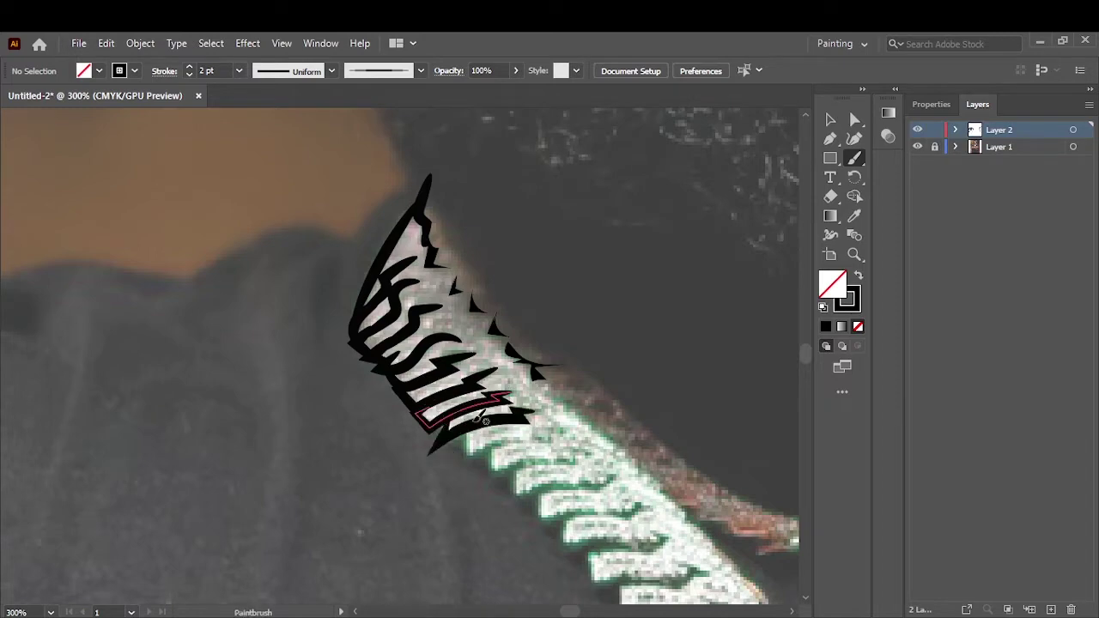
Step: Outline the zigzag links down the strand to the chain's bottom curve
{"action": "key", "text": "ctrl+0"}
{"action": "scroll", "coordinate": [384, 335], "scroll_direction": "up", "scroll_amount": 6}
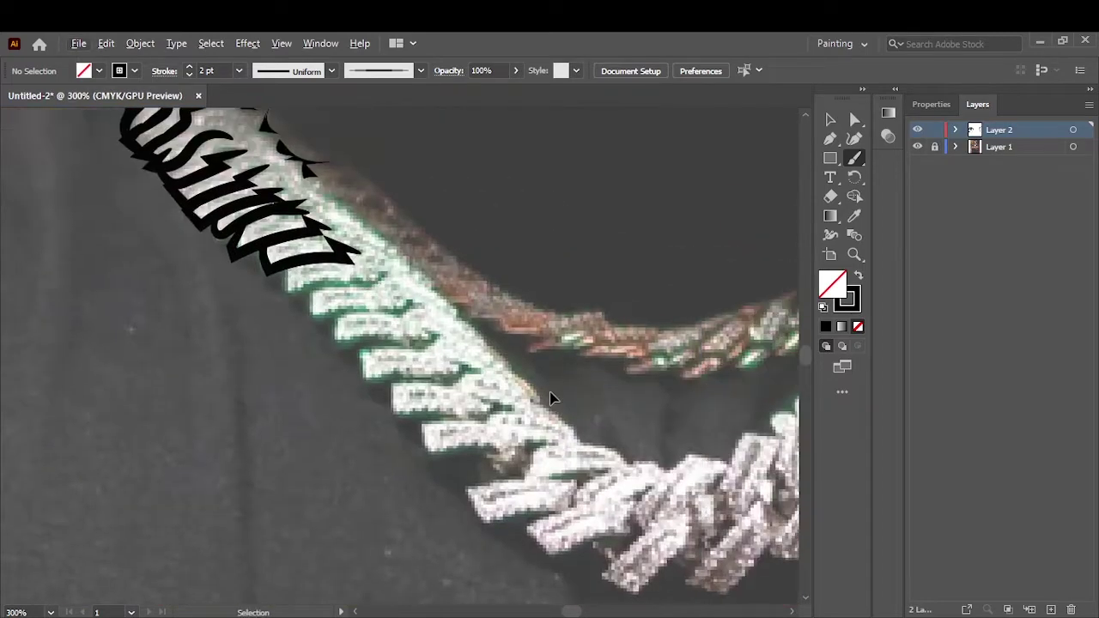
{"action": "mouse_move", "coordinate": [290, 279]}
{"action": "left_mouse_down"}
{"action": "mouse_move", "coordinate": [312, 302]}
{"action": "mouse_move", "coordinate": [251, 335]}
{"action": "mouse_move", "coordinate": [378, 371]}
{"action": "left_mouse_up"}
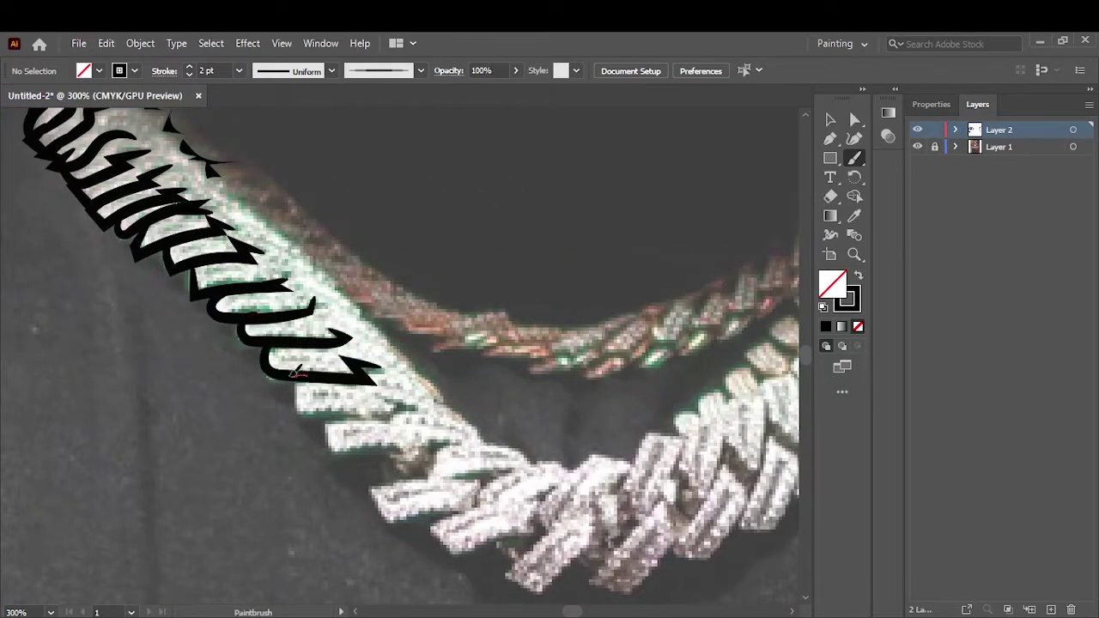
{"action": "left_click_drag", "start_coordinate": [292, 377], "coordinate": [422, 406]}
{"action": "left_click_drag", "start_coordinate": [322, 425], "coordinate": [462, 439]}
{"action": "left_click_drag", "start_coordinate": [360, 491], "coordinate": [516, 481]}
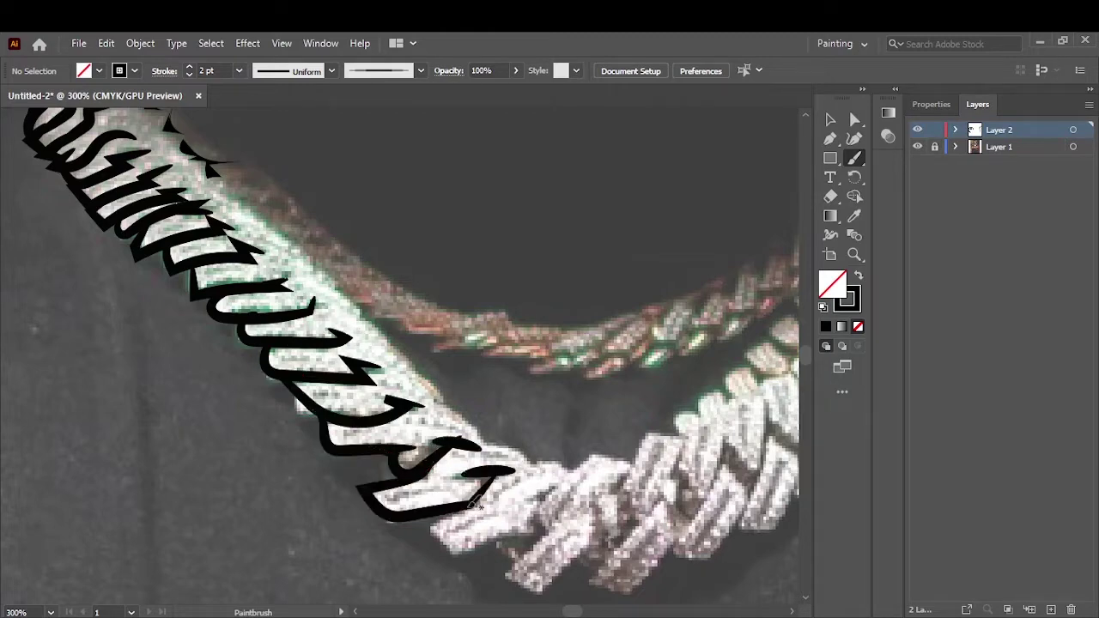
{"action": "left_click_drag", "start_coordinate": [425, 540], "coordinate": [549, 515]}
{"action": "left_click_drag", "start_coordinate": [464, 474], "coordinate": [541, 482]}
{"action": "left_click_drag", "start_coordinate": [506, 571], "coordinate": [597, 496]}
{"action": "scroll", "coordinate": [618, 507], "scroll_direction": "down", "scroll_amount": 4}
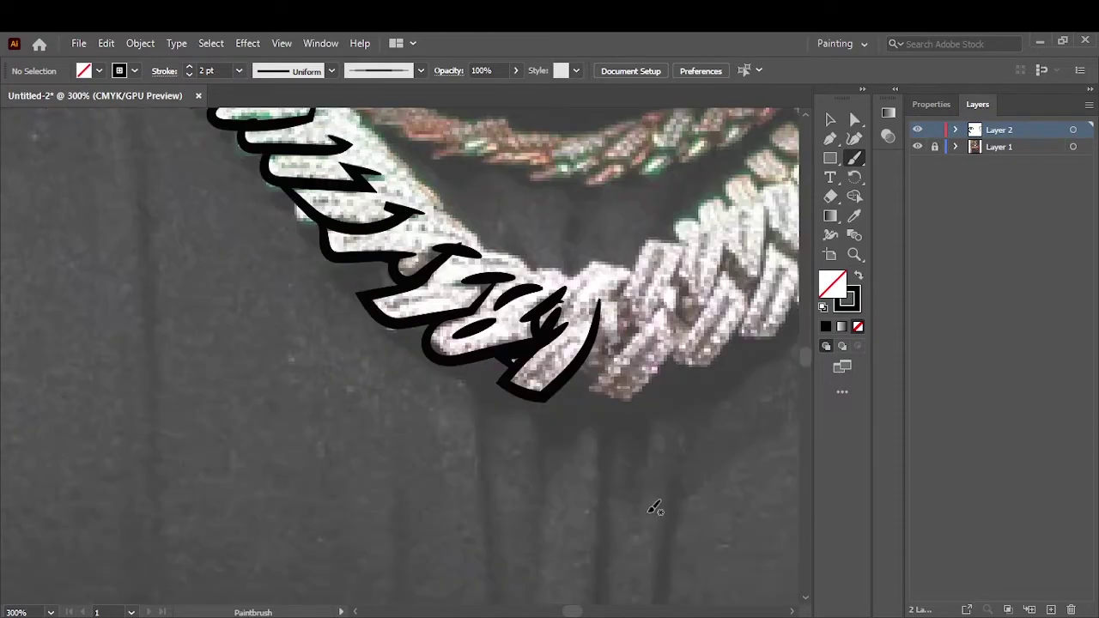
Step: Extend the link outlines across the front of the chain
{"action": "mouse_move", "coordinate": [656, 305]}
{"action": "left_mouse_down"}
{"action": "mouse_move", "coordinate": [584, 391]}
{"action": "mouse_move", "coordinate": [685, 330]}
{"action": "left_mouse_up"}
{"action": "left_click_drag", "start_coordinate": [611, 310], "coordinate": [697, 245]}
{"action": "left_click_drag", "start_coordinate": [573, 300], "coordinate": [628, 254]}
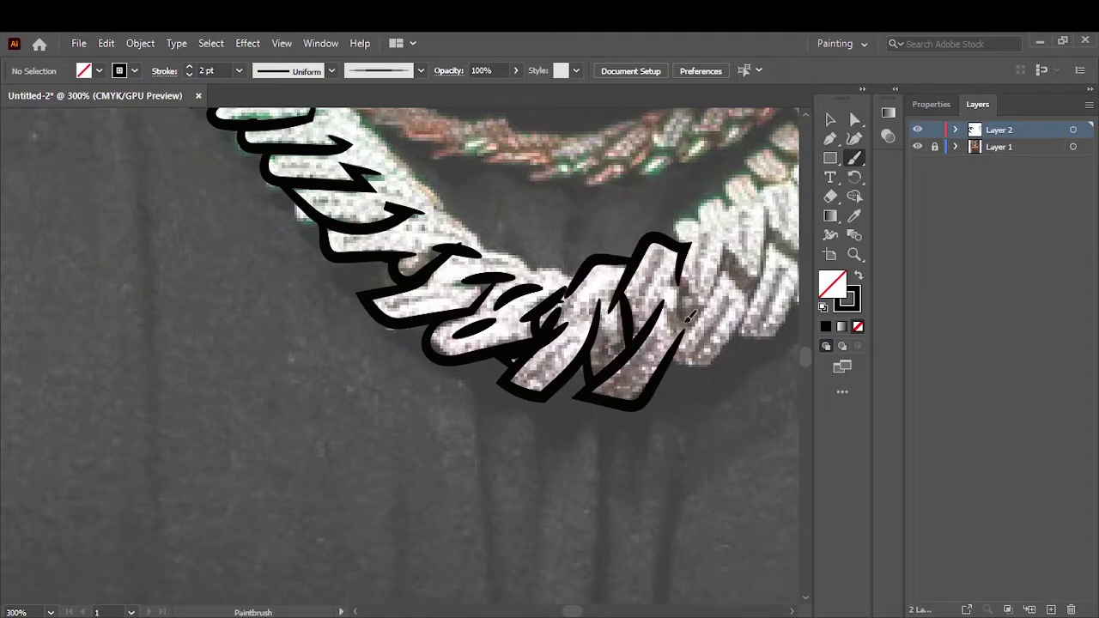
{"action": "left_click_drag", "start_coordinate": [678, 340], "coordinate": [735, 240]}
{"action": "left_click_drag", "start_coordinate": [675, 370], "coordinate": [769, 278]}
Step: Outline links on the chain's right strand with hook-shaped strokes
{"action": "key", "text": "ctrl+minus"}
{"action": "scroll", "coordinate": [395, 463], "scroll_direction": "up", "scroll_amount": 5}
{"action": "key", "text": "ctrl+plus"}
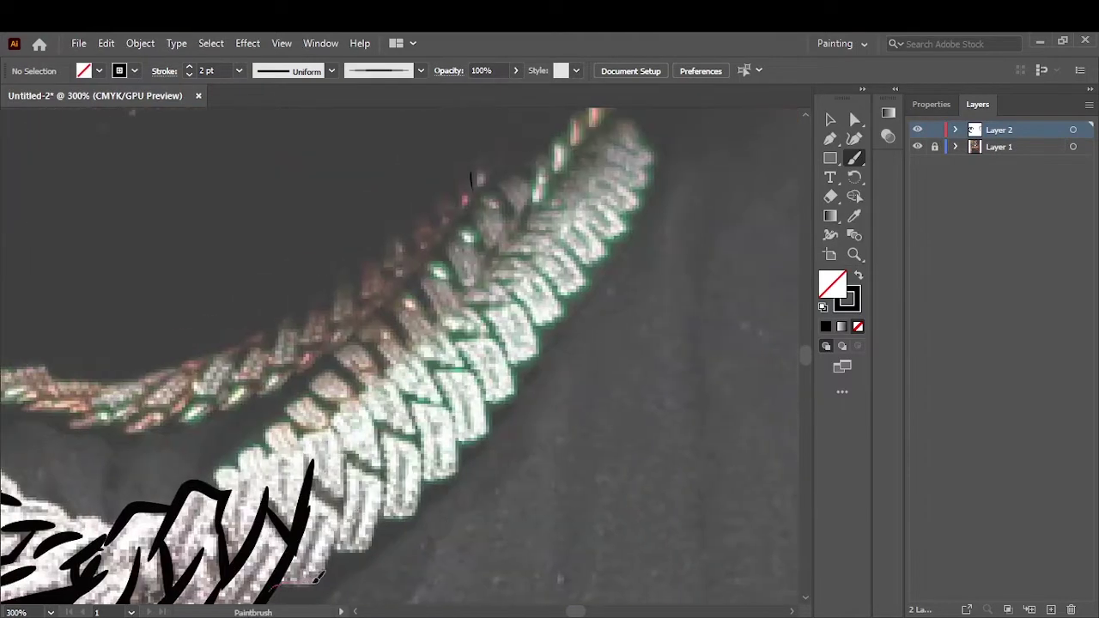
{"action": "left_click_drag", "start_coordinate": [275, 588], "coordinate": [399, 471]}
{"action": "key", "text": "ctrl+plus"}
{"action": "left_click_drag", "start_coordinate": [301, 515], "coordinate": [390, 403]}
{"action": "left_click_drag", "start_coordinate": [381, 459], "coordinate": [446, 330]}
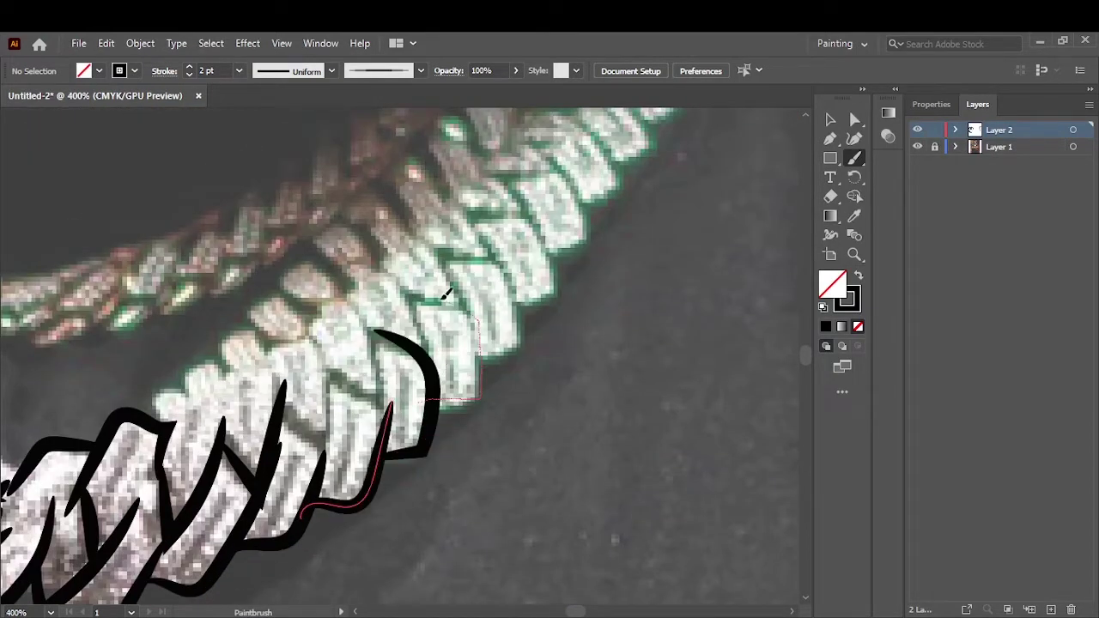
{"action": "left_click_drag", "start_coordinate": [408, 403], "coordinate": [490, 283]}
{"action": "left_click_drag", "start_coordinate": [442, 352], "coordinate": [541, 249]}
Step: Continue the hook-shaped link strokes up to the top of the chain
{"action": "scroll", "coordinate": [569, 277], "scroll_direction": "right", "scroll_amount": 3}
{"action": "scroll", "coordinate": [409, 431], "scroll_direction": "up", "scroll_amount": 5}
{"action": "left_click_drag", "start_coordinate": [324, 405], "coordinate": [442, 429]}
{"action": "left_click_drag", "start_coordinate": [365, 341], "coordinate": [481, 390]}
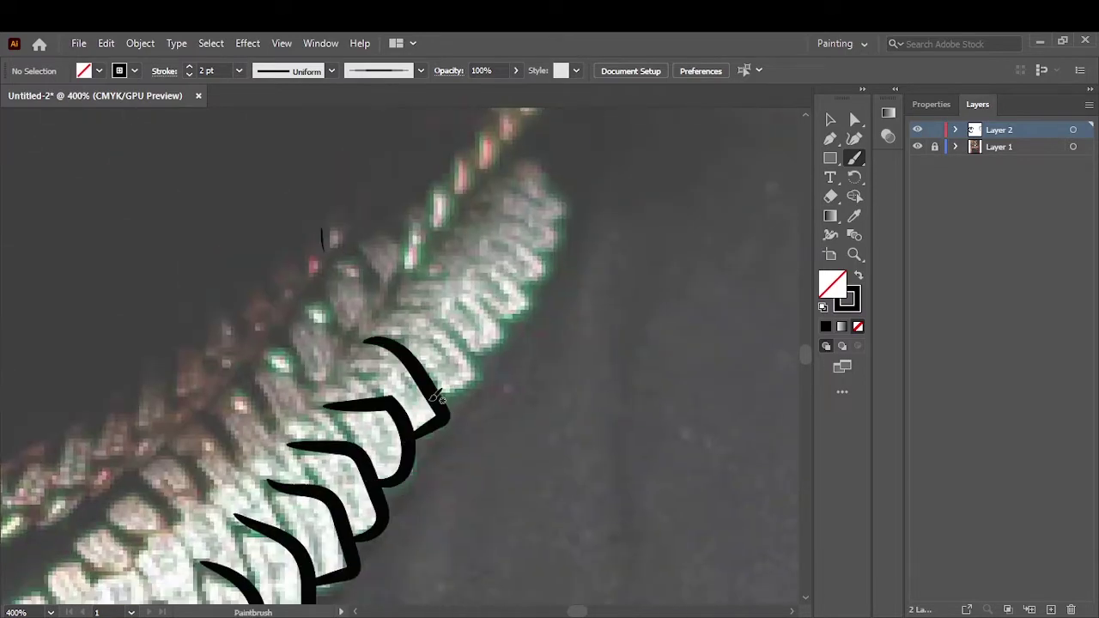
{"action": "left_click_drag", "start_coordinate": [414, 315], "coordinate": [511, 347]}
{"action": "left_click_drag", "start_coordinate": [464, 262], "coordinate": [540, 313]}
{"action": "left_click_drag", "start_coordinate": [486, 233], "coordinate": [562, 270]}
{"action": "left_click_drag", "start_coordinate": [515, 182], "coordinate": [580, 215]}
{"action": "left_click_drag", "start_coordinate": [502, 155], "coordinate": [556, 184]}
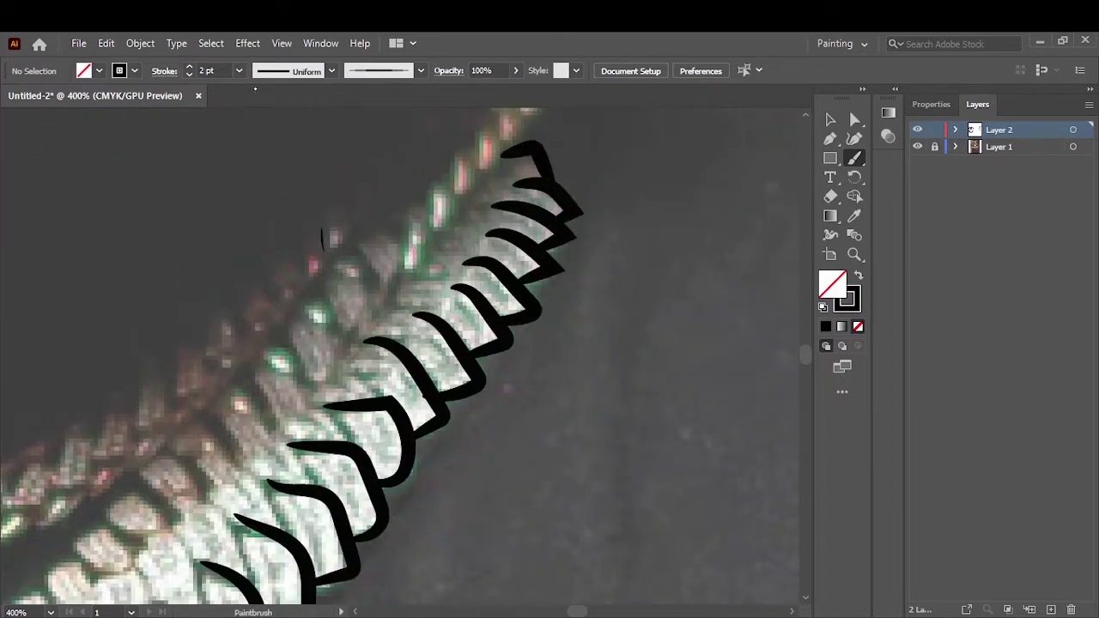
Step: Add thin link strokes, a tapered link edge and the chain's upper edge outline
{"action": "scroll", "coordinate": [286, 513], "scroll_direction": "up", "scroll_amount": 5}
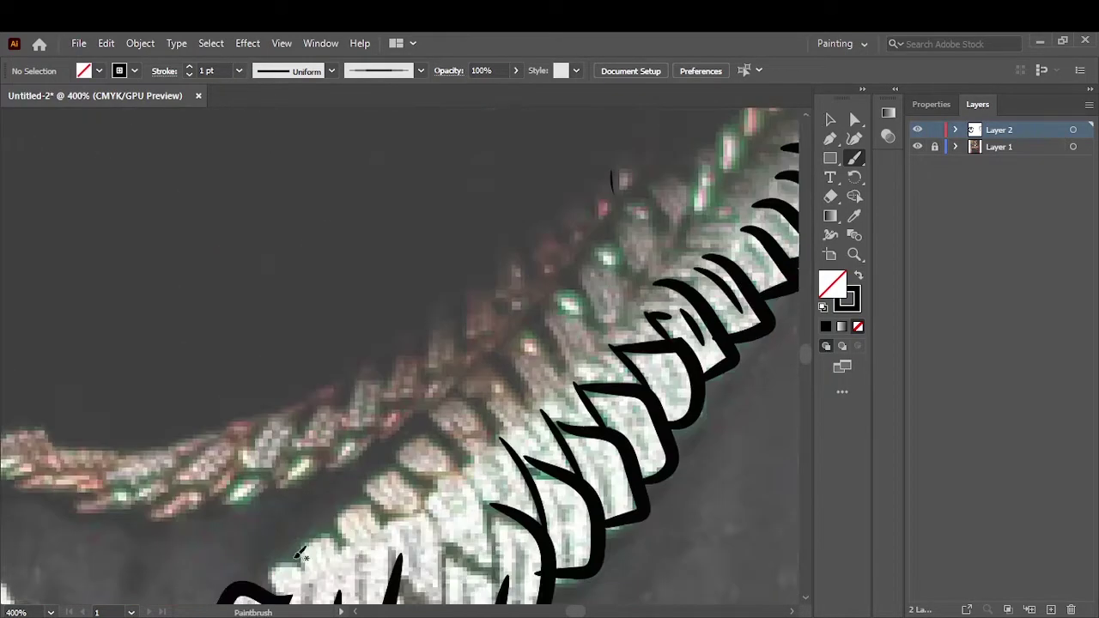
{"action": "scroll", "coordinate": [286, 514], "scroll_direction": "right", "scroll_amount": 5}
{"action": "left_click_drag", "start_coordinate": [468, 285], "coordinate": [507, 395]}
{"action": "left_click_drag", "start_coordinate": [420, 317], "coordinate": [442, 438]}
{"action": "left_click_drag", "start_coordinate": [284, 401], "coordinate": [394, 341]}
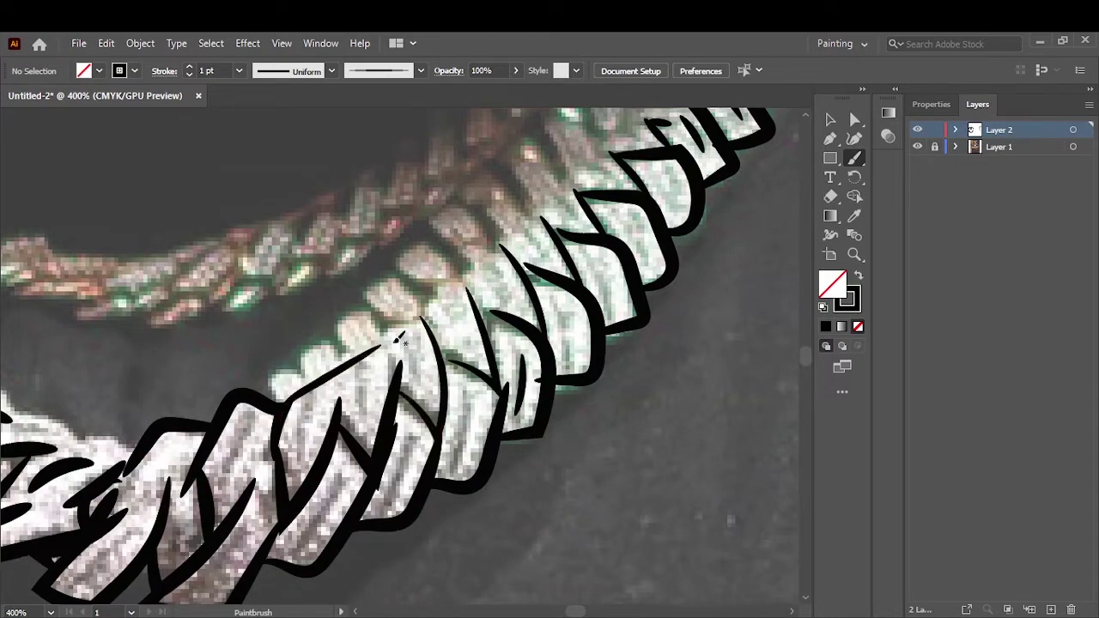
{"action": "scroll", "coordinate": [480, 288], "scroll_direction": "down", "scroll_amount": 6}
{"action": "scroll", "coordinate": [434, 496], "scroll_direction": "up", "scroll_amount": 6}
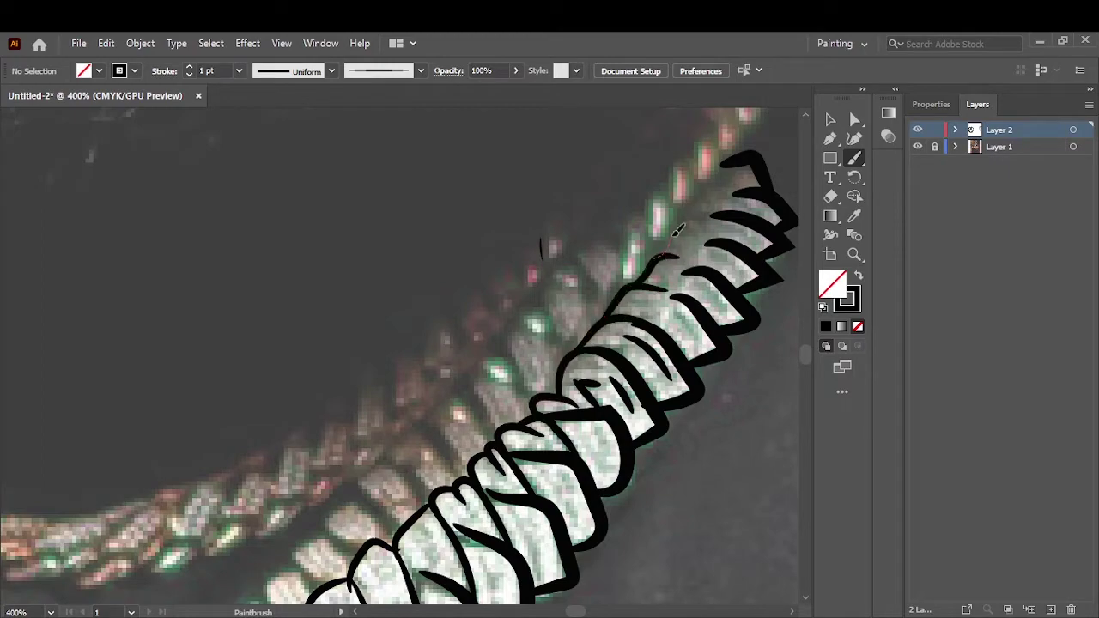
{"action": "scroll", "coordinate": [721, 163], "scroll_direction": "down", "scroll_amount": 6}
{"action": "scroll", "coordinate": [472, 513], "scroll_direction": "up", "scroll_amount": 5}
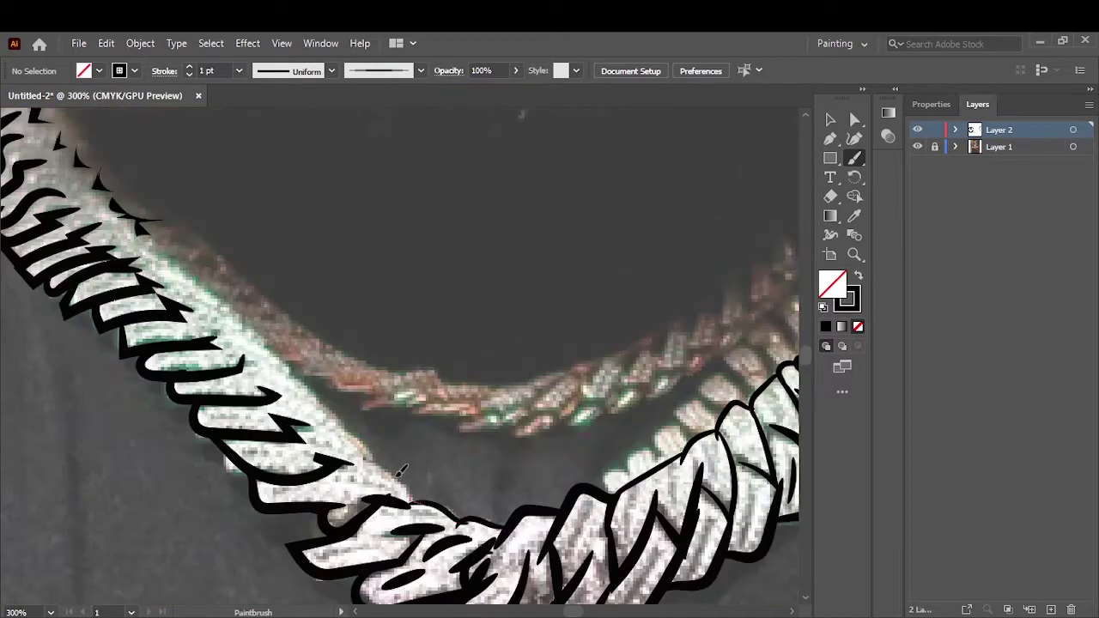
{"action": "left_click_drag", "start_coordinate": [318, 396], "coordinate": [182, 273]}
{"action": "scroll", "coordinate": [195, 262], "scroll_direction": "up", "scroll_amount": 3}
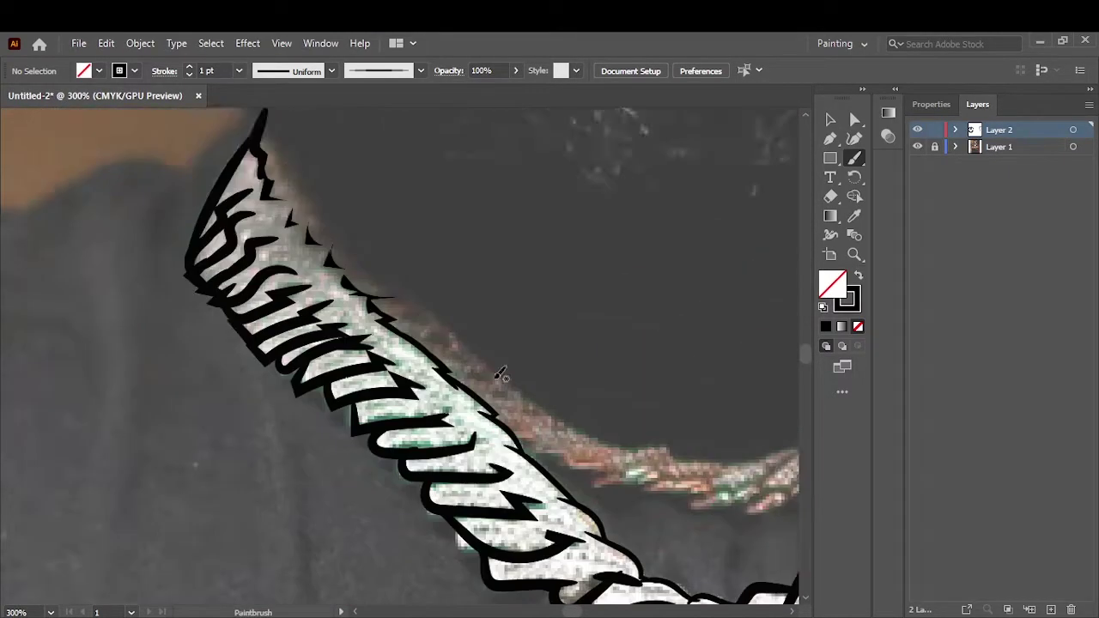
{"action": "scroll", "coordinate": [284, 317], "scroll_direction": "up", "scroll_amount": 1}
Step: Paint curved brush strokes along the chain's top and upper-left edge
{"action": "key", "text": "ctrl+0"}
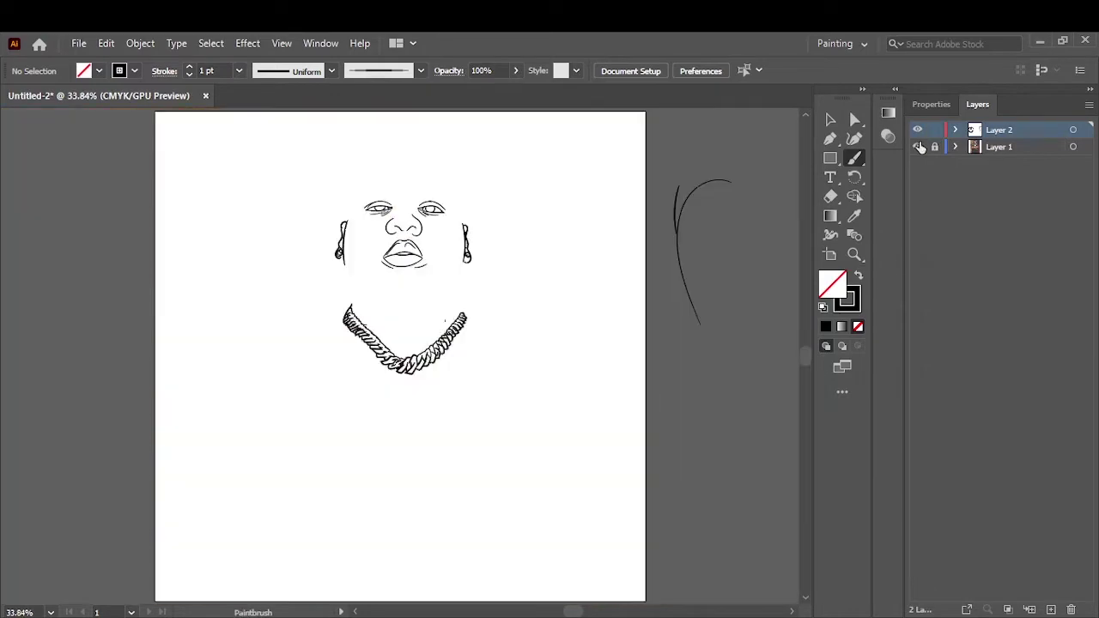
{"action": "scroll", "coordinate": [608, 245], "scroll_direction": "up", "scroll_amount": 5}
{"action": "scroll", "coordinate": [557, 276], "scroll_direction": "up", "scroll_amount": 3}
{"action": "mouse_move", "coordinate": [495, 230]}
{"action": "left_mouse_down"}
{"action": "mouse_move", "coordinate": [544, 355]}
{"action": "mouse_move", "coordinate": [482, 448]}
{"action": "left_mouse_up"}
{"action": "left_click_drag", "start_coordinate": [508, 314], "coordinate": [478, 361]}
{"action": "left_click_drag", "start_coordinate": [527, 294], "coordinate": [491, 307]}
{"action": "mouse_move", "coordinate": [486, 335]}
{"action": "left_mouse_down"}
{"action": "mouse_move", "coordinate": [459, 394]}
{"action": "mouse_move", "coordinate": [472, 347]}
{"action": "left_mouse_up"}
{"action": "left_click_drag", "start_coordinate": [448, 355], "coordinate": [445, 425]}
{"action": "left_click_drag", "start_coordinate": [427, 387], "coordinate": [412, 477]}
Step: Paint long scalloped strokes along the chain's upper-left edge
{"action": "scroll", "coordinate": [400, 356], "scroll_direction": "down", "scroll_amount": 8}
{"action": "scroll", "coordinate": [400, 356], "scroll_direction": "left", "scroll_amount": 5}
{"action": "mouse_move", "coordinate": [576, 236]}
{"action": "left_mouse_down"}
{"action": "mouse_move", "coordinate": [421, 408]}
{"action": "mouse_move", "coordinate": [399, 459]}
{"action": "left_mouse_up"}
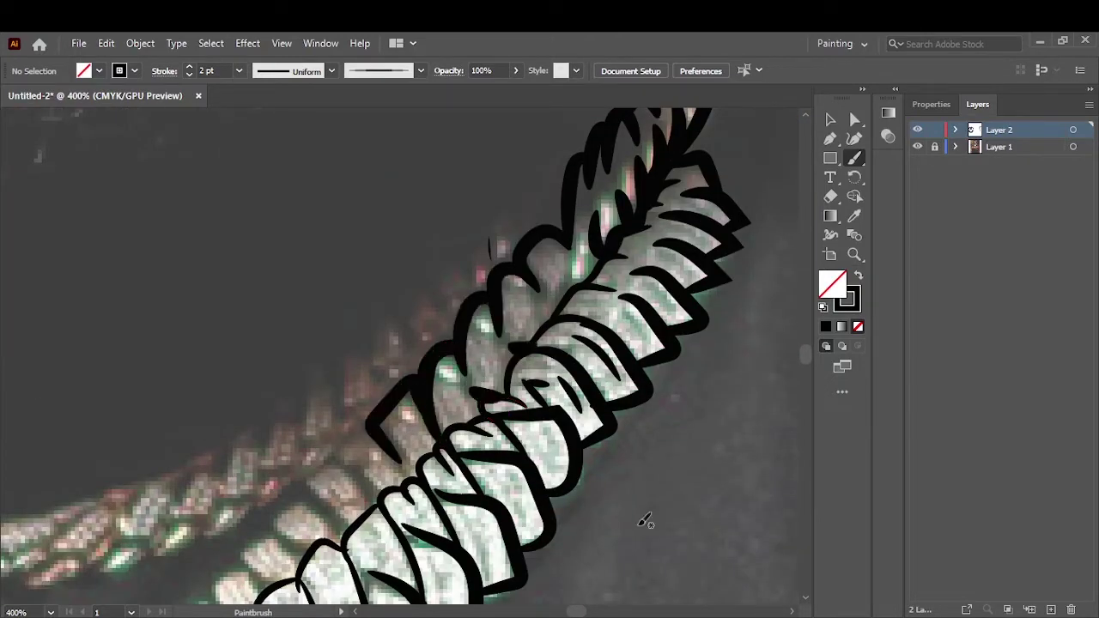
{"action": "scroll", "coordinate": [646, 521], "scroll_direction": "down", "scroll_amount": 3}
{"action": "scroll", "coordinate": [645, 521], "scroll_direction": "left", "scroll_amount": 6}
{"action": "mouse_move", "coordinate": [644, 361]}
{"action": "left_mouse_down"}
{"action": "mouse_move", "coordinate": [553, 429]}
{"action": "mouse_move", "coordinate": [476, 468]}
{"action": "mouse_move", "coordinate": [445, 521]}
{"action": "left_mouse_up"}
{"action": "scroll", "coordinate": [501, 243], "scroll_direction": "up", "scroll_amount": 3}
{"action": "scroll", "coordinate": [501, 243], "scroll_direction": "right", "scroll_amount": 6}
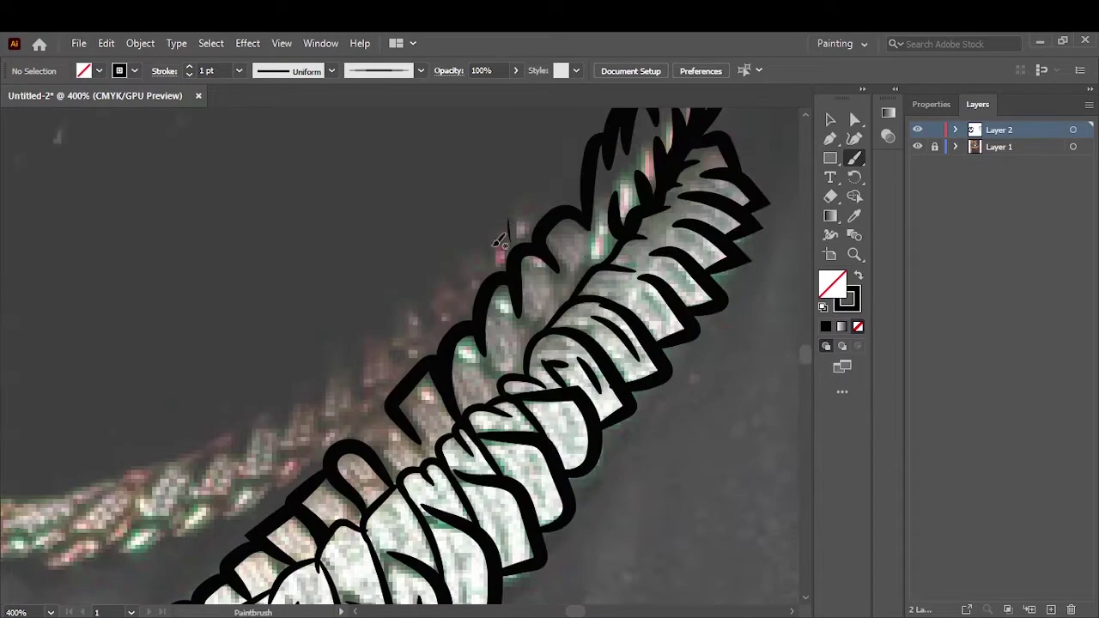
Step: Draw a solid black filled shape at the chain's top end with the Pencil
{"action": "key", "text": "ctrl+0"}
{"action": "scroll", "coordinate": [398, 278], "scroll_direction": "up", "scroll_amount": 5}
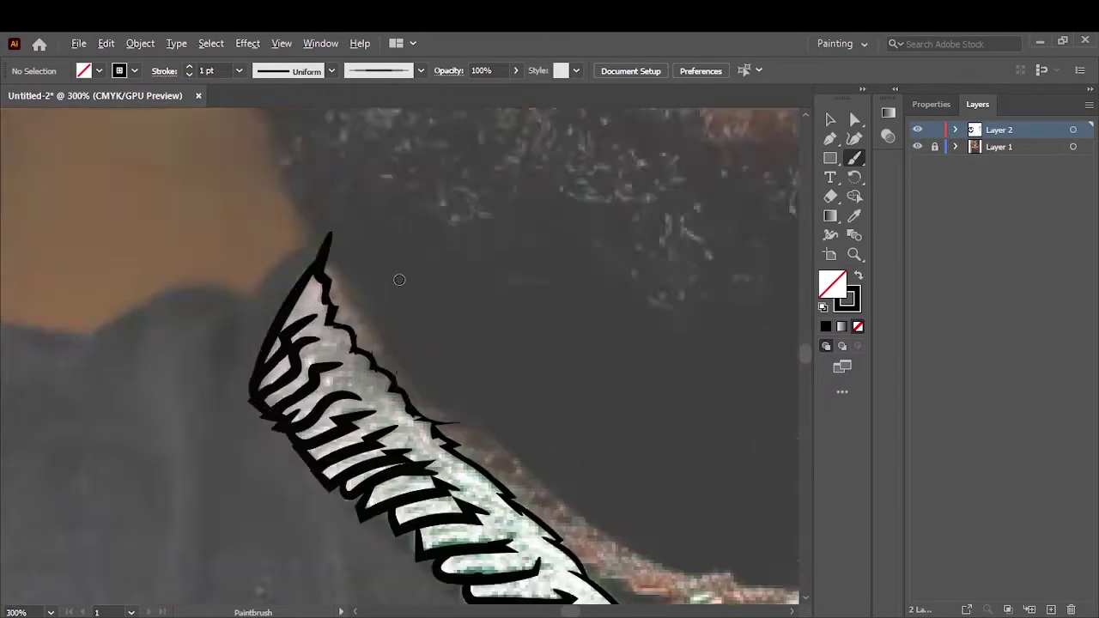
{"action": "scroll", "coordinate": [405, 275], "scroll_direction": "down", "scroll_amount": 3}
{"action": "scroll", "coordinate": [674, 195], "scroll_direction": "up", "scroll_amount": 1}
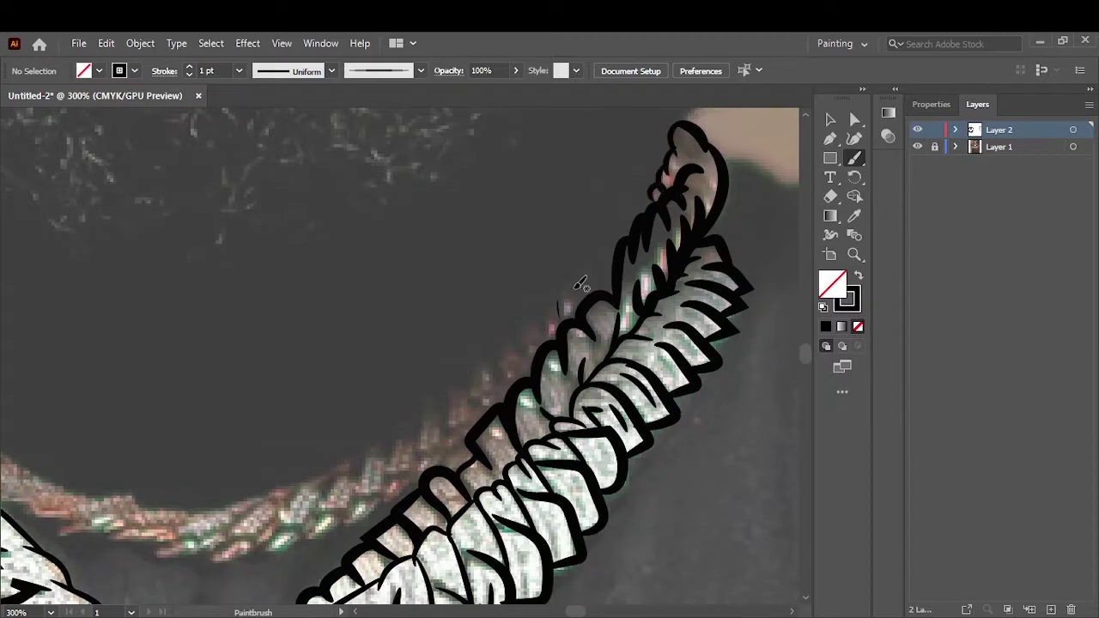
{"action": "key", "text": "shift+x"}
{"action": "key", "text": "n"}
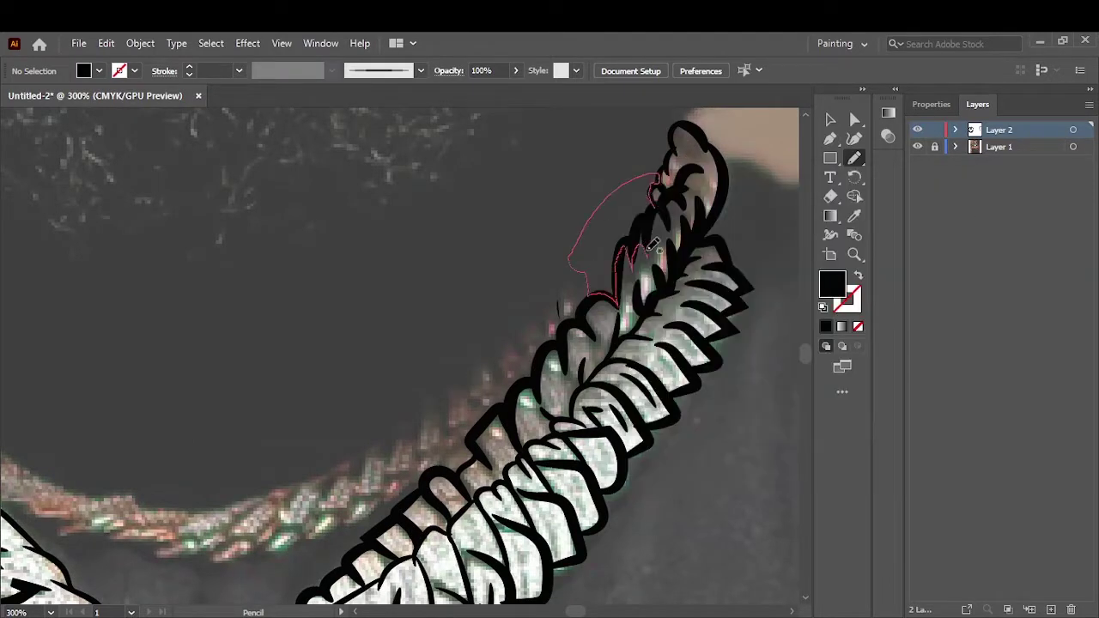
{"action": "left_click_drag", "start_coordinate": [655, 247], "coordinate": [617, 285]}
Step: Paint curved scallop link strokes on the back strand and lower-left links
{"action": "scroll", "coordinate": [643, 249], "scroll_direction": "up", "scroll_amount": 1}
{"action": "key", "text": "b"}
{"action": "key", "text": "shift+x"}
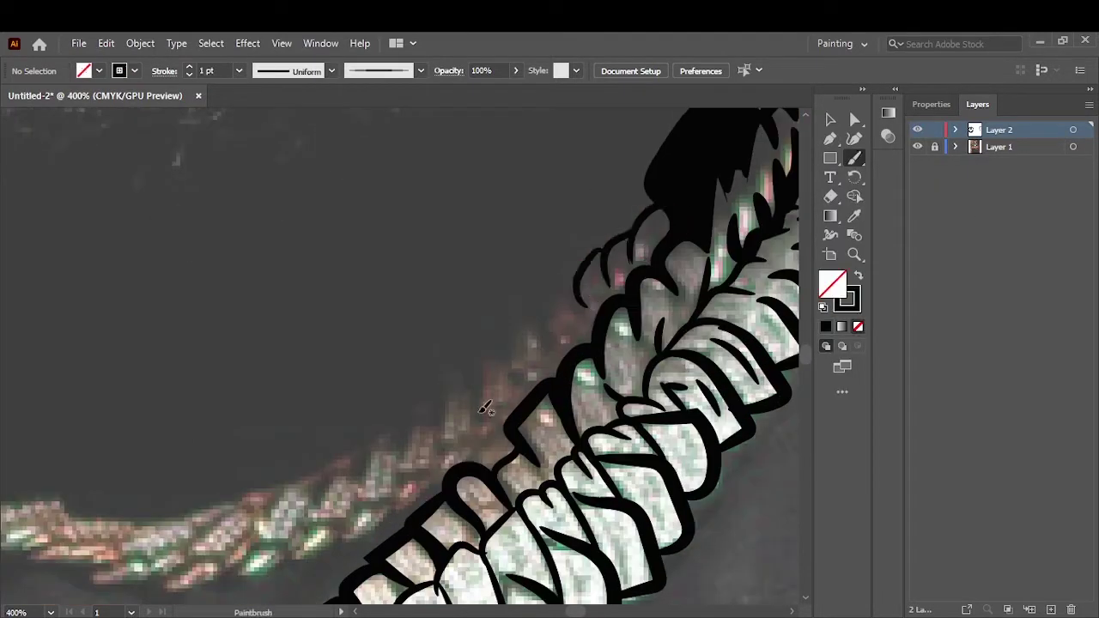
{"action": "left_click_drag", "start_coordinate": [481, 410], "coordinate": [551, 345]}
{"action": "left_click_drag", "start_coordinate": [442, 448], "coordinate": [518, 393]}
{"action": "left_click_drag", "start_coordinate": [452, 383], "coordinate": [440, 429]}
{"action": "mouse_move", "coordinate": [421, 419]}
{"action": "left_mouse_down"}
{"action": "mouse_move", "coordinate": [402, 468]}
{"action": "mouse_move", "coordinate": [331, 520]}
{"action": "left_mouse_up"}
{"action": "left_click_drag", "start_coordinate": [446, 468], "coordinate": [386, 517]}
{"action": "left_click_drag", "start_coordinate": [498, 419], "coordinate": [468, 460]}
Step: Paint a long curve along the back strand's lower edge plus more scallops
{"action": "scroll", "coordinate": [501, 429], "scroll_direction": "left", "scroll_amount": 5}
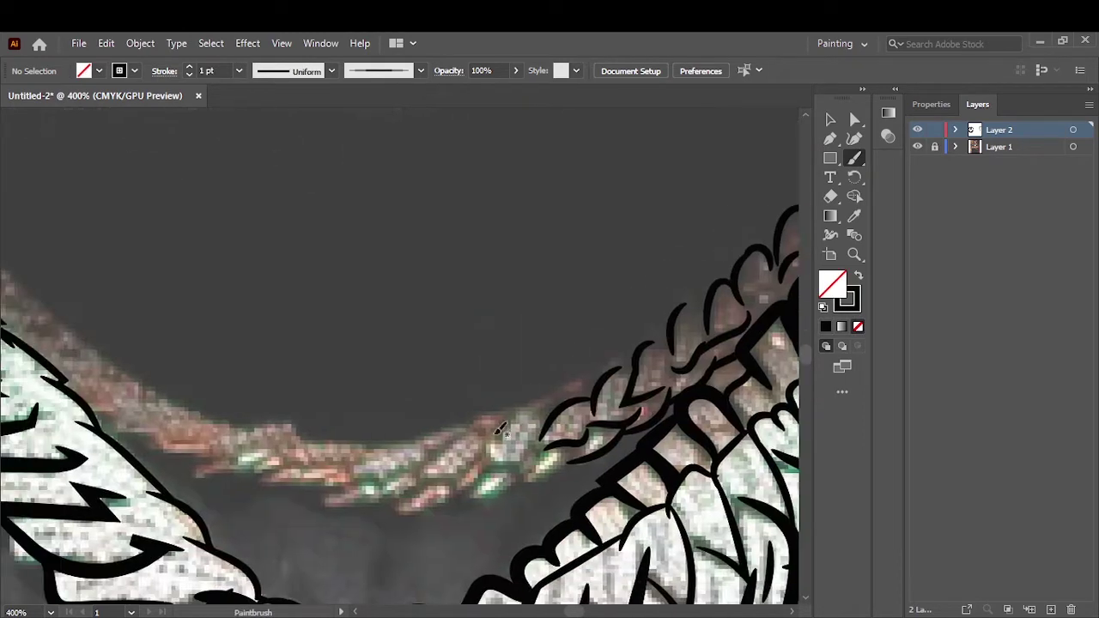
{"action": "mouse_move", "coordinate": [592, 433]}
{"action": "left_mouse_down"}
{"action": "mouse_move", "coordinate": [494, 471]}
{"action": "mouse_move", "coordinate": [316, 505]}
{"action": "left_mouse_up"}
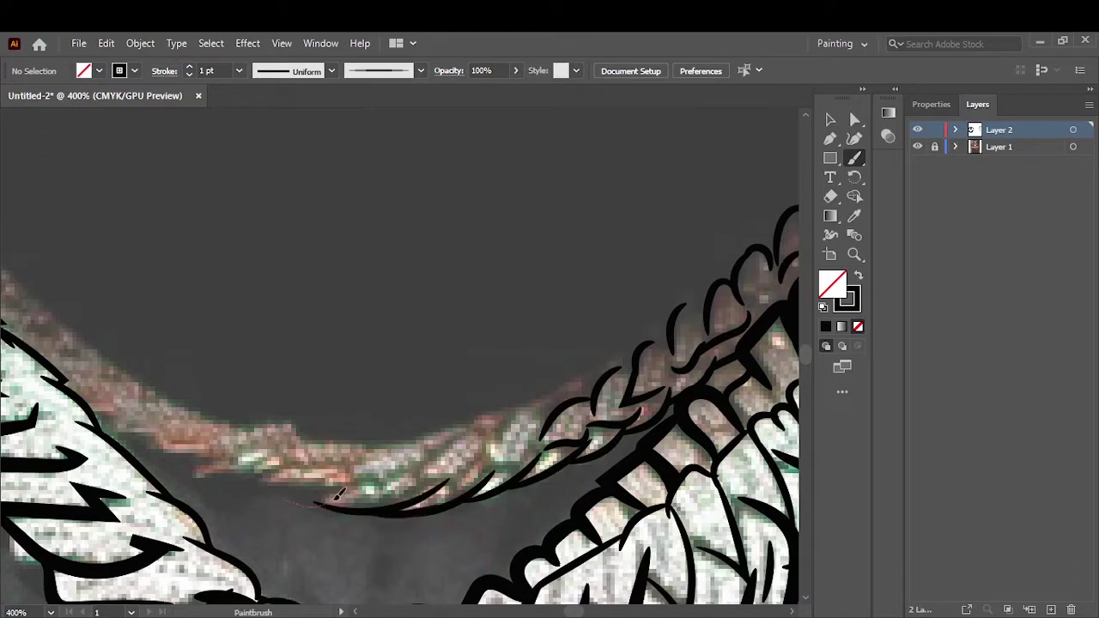
{"action": "left_click_drag", "start_coordinate": [191, 470], "coordinate": [300, 455]}
{"action": "left_click_drag", "start_coordinate": [232, 464], "coordinate": [94, 421]}
{"action": "left_click_drag", "start_coordinate": [470, 433], "coordinate": [377, 481]}
{"action": "left_click_drag", "start_coordinate": [498, 445], "coordinate": [474, 485]}
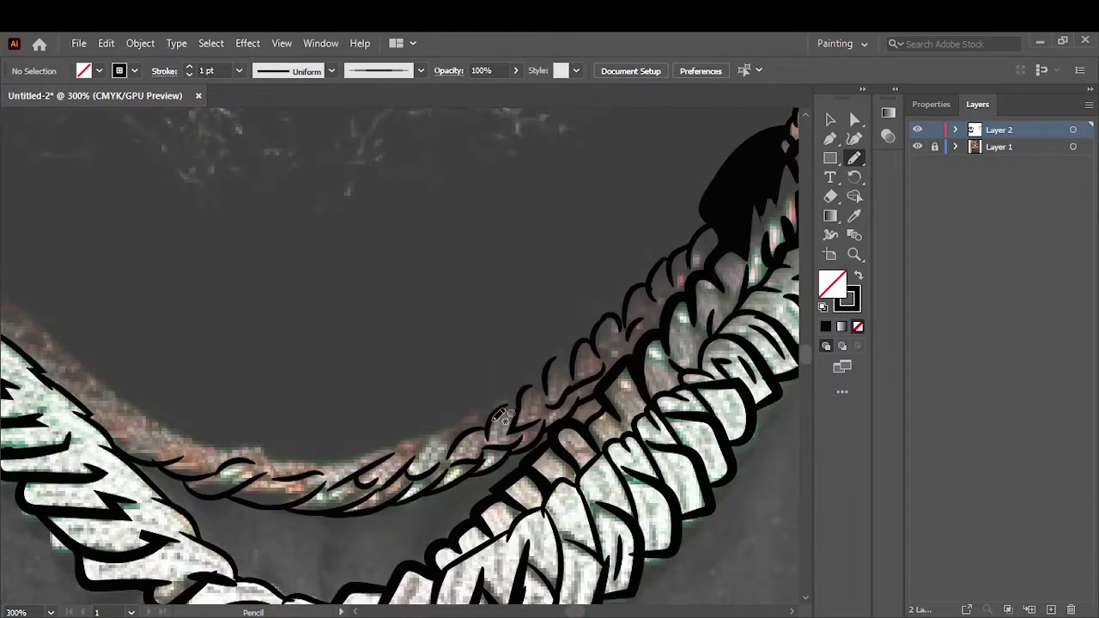
Step: Draw closed shapes inside the necklace and fill them solid black
{"action": "key", "text": "v"}
{"action": "mouse_move", "coordinate": [639, 283]}
{"action": "left_mouse_down"}
{"action": "mouse_move", "coordinate": [496, 404]}
{"action": "mouse_move", "coordinate": [313, 464]}
{"action": "left_mouse_up"}
{"action": "double_click", "coordinate": [831, 284]}
{"action": "left_click", "coordinate": [1006, 228]}
{"action": "left_click", "coordinate": [734, 341]}
{"action": "key", "text": "n"}
{"action": "scroll", "coordinate": [426, 417], "scroll_direction": "up", "scroll_amount": 5}
{"action": "mouse_move", "coordinate": [184, 360]}
{"action": "left_mouse_down"}
{"action": "mouse_move", "coordinate": [152, 240]}
{"action": "mouse_move", "coordinate": [94, 211]}
{"action": "left_mouse_up"}
Step: Add thin black brush strokes along the chain's feathered edge
{"action": "key", "text": "shift+x"}
{"action": "key", "text": "b"}
{"action": "left_click_drag", "start_coordinate": [292, 472], "coordinate": [412, 530]}
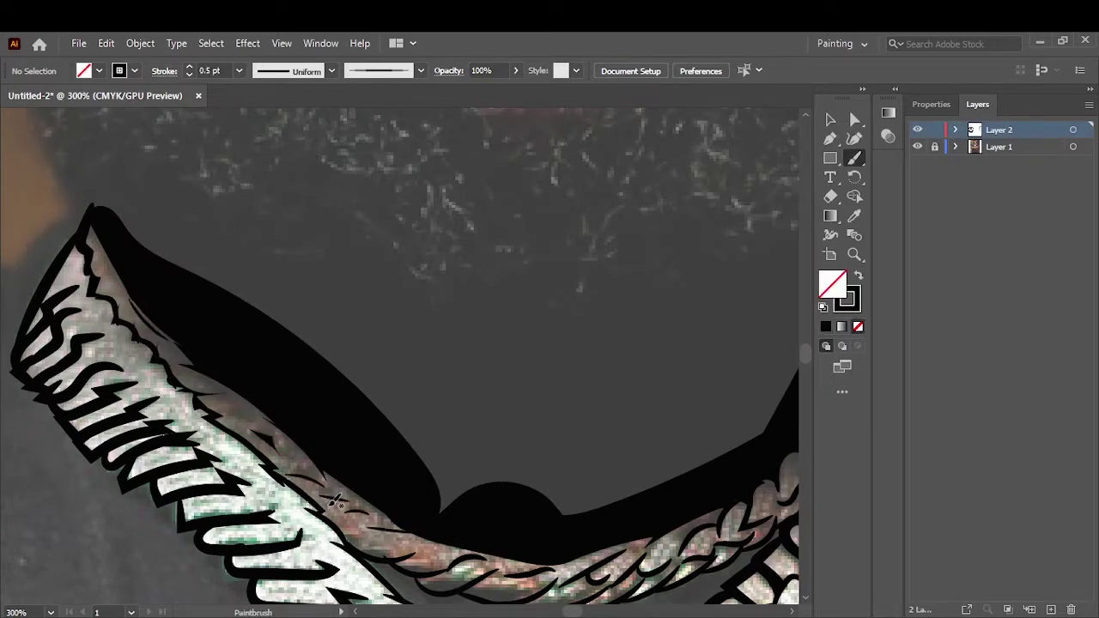
{"action": "key", "text": "ctrl+0"}
{"action": "scroll", "coordinate": [772, 386], "scroll_direction": "up", "scroll_amount": 5}
{"action": "key", "text": "shift+x"}
{"action": "key", "text": "n"}
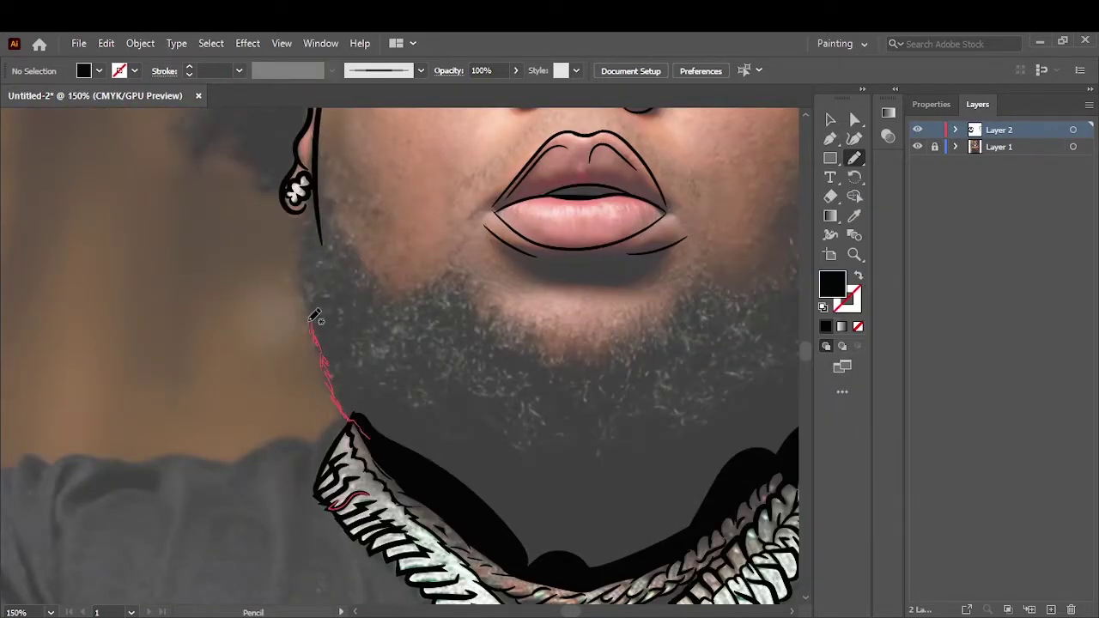
Step: Trace black-filled beard shapes over the chin, left side and right jaw, then hide the reference photo
{"action": "left_click_drag", "start_coordinate": [513, 333], "coordinate": [463, 477]}
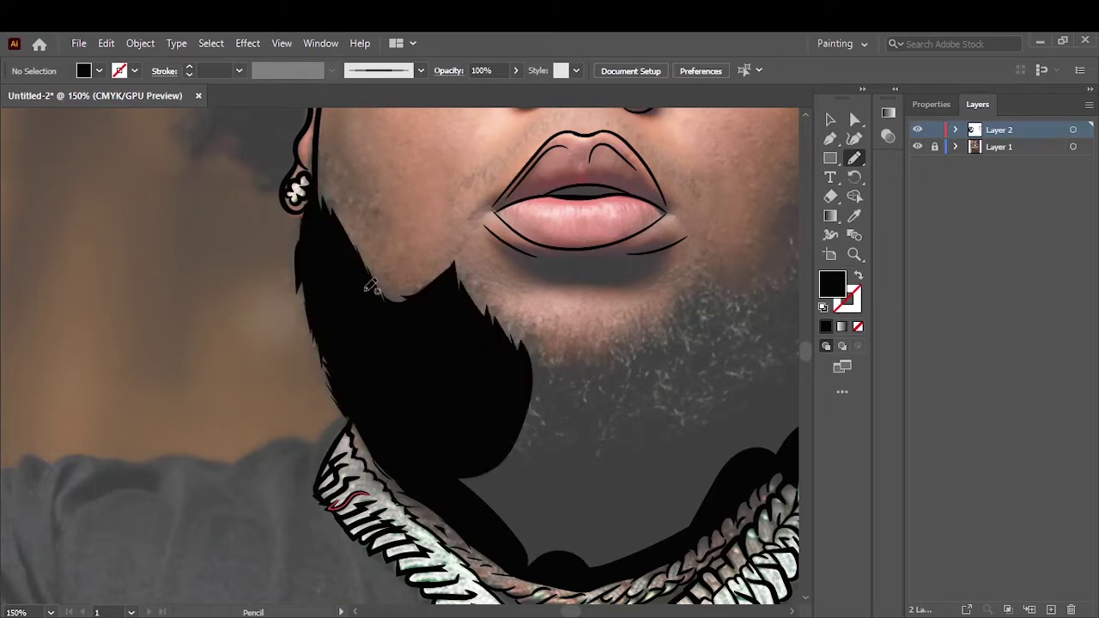
{"action": "left_click_drag", "start_coordinate": [702, 266], "coordinate": [449, 449]}
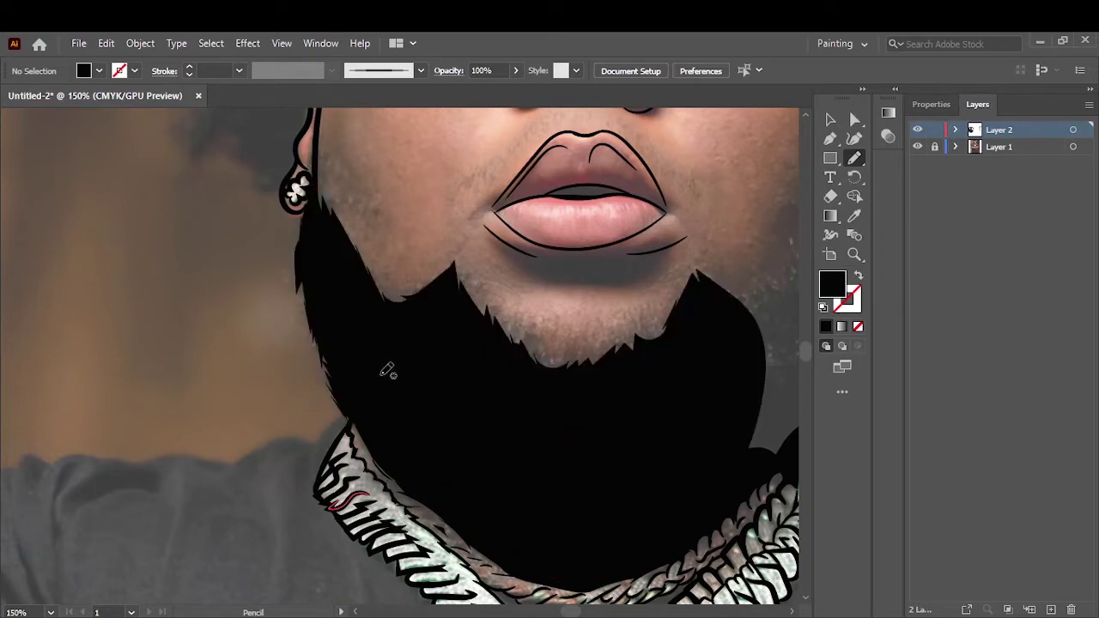
{"action": "scroll", "coordinate": [387, 369], "scroll_direction": "up", "scroll_amount": 2}
{"action": "scroll", "coordinate": [441, 363], "scroll_direction": "right", "scroll_amount": 10}
{"action": "scroll", "coordinate": [441, 363], "scroll_direction": "up", "scroll_amount": 3}
{"action": "left_click_drag", "start_coordinate": [239, 435], "coordinate": [336, 402]}
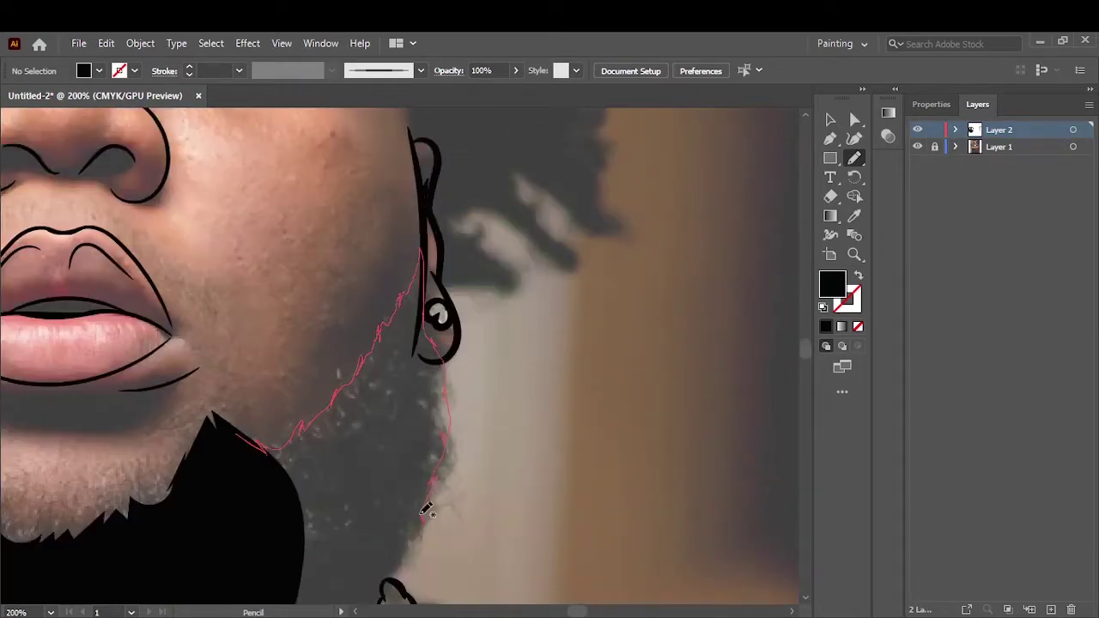
{"action": "left_click_drag", "start_coordinate": [425, 509], "coordinate": [420, 519]}
{"action": "scroll", "coordinate": [425, 509], "scroll_direction": "down", "scroll_amount": 5}
{"action": "scroll", "coordinate": [294, 412], "scroll_direction": "up", "scroll_amount": 4}
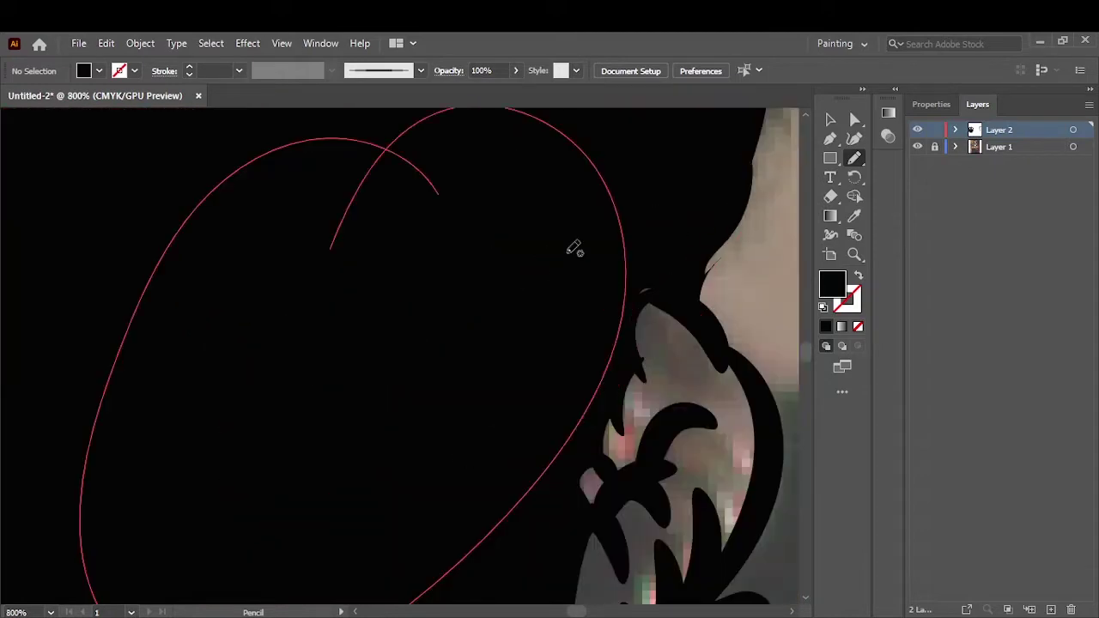
{"action": "key", "text": "ctrl+0"}
{"action": "left_click", "coordinate": [916, 147]}
Step: Outline the left shoulder and the sleeve's left edge with black brush lines
{"action": "scroll", "coordinate": [483, 297], "scroll_direction": "up", "scroll_amount": 5}
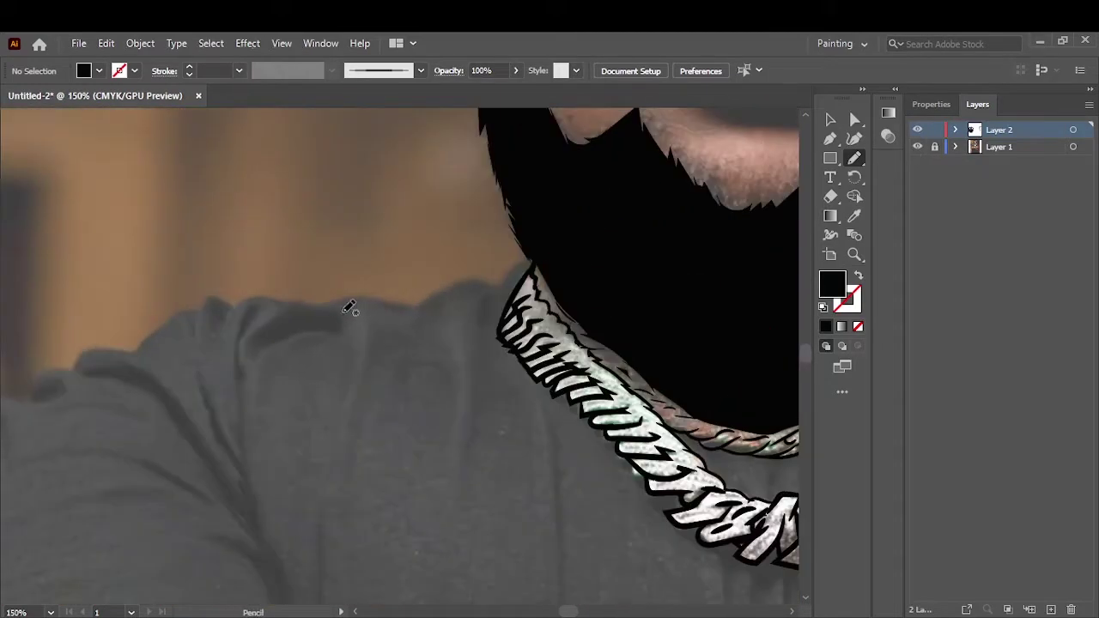
{"action": "key", "text": "b"}
{"action": "key", "text": "shift+x"}
{"action": "left_click_drag", "start_coordinate": [235, 298], "coordinate": [225, 302]}
{"action": "scroll", "coordinate": [530, 340], "scroll_direction": "left", "scroll_amount": 5}
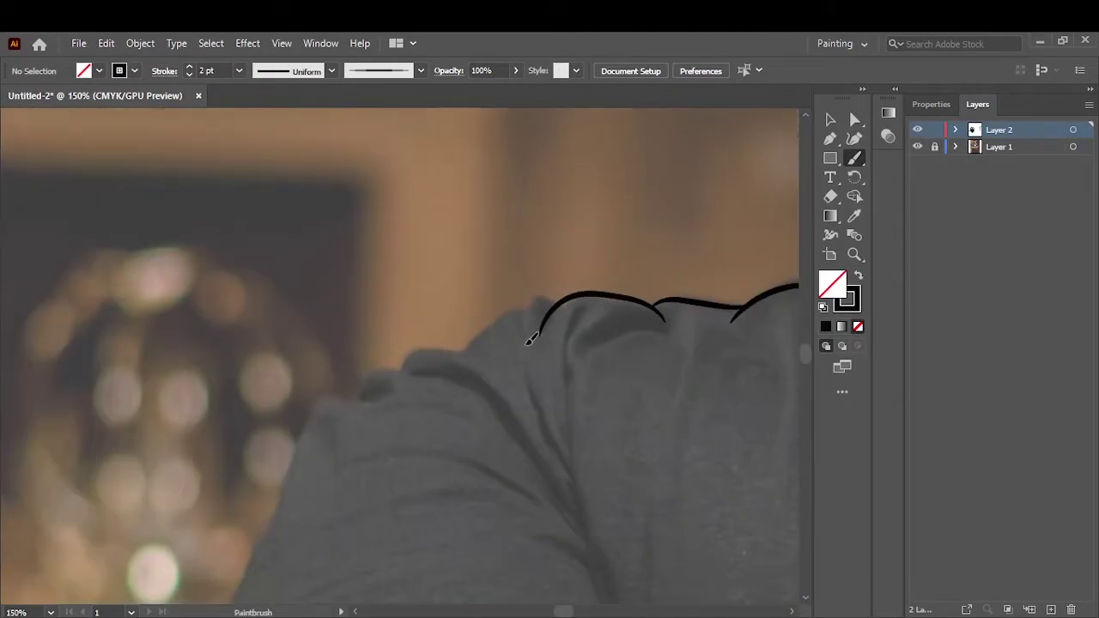
{"action": "left_click_drag", "start_coordinate": [513, 315], "coordinate": [404, 366]}
{"action": "scroll", "coordinate": [319, 501], "scroll_direction": "down", "scroll_amount": 5}
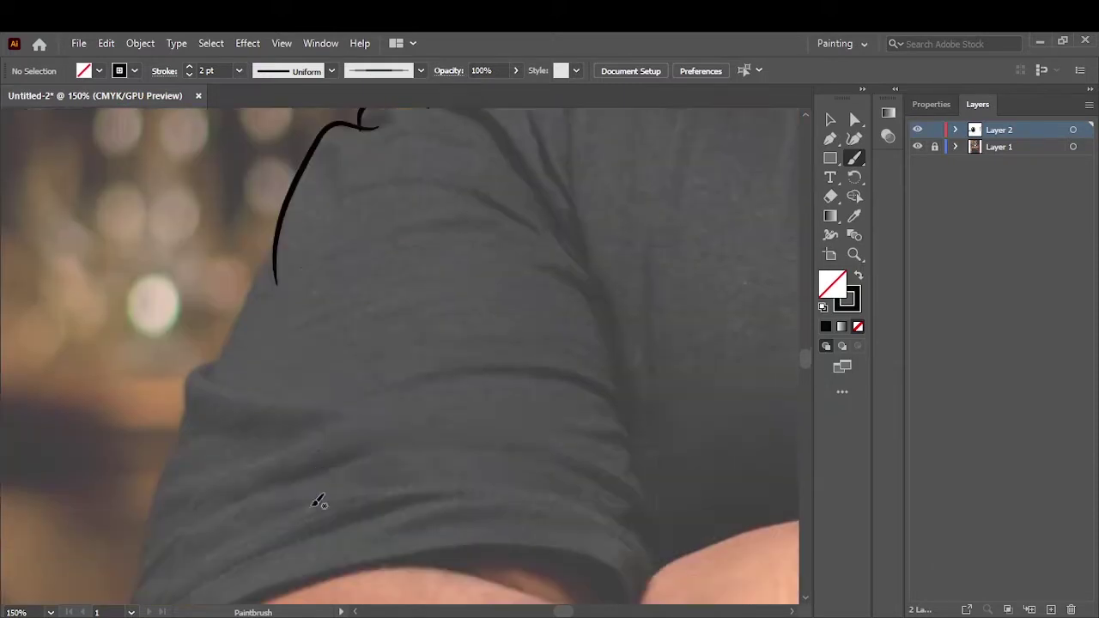
{"action": "scroll", "coordinate": [368, 319], "scroll_direction": "left", "scroll_amount": 3}
{"action": "left_click_drag", "start_coordinate": [459, 110], "coordinate": [365, 317]}
{"action": "left_click_drag", "start_coordinate": [369, 364], "coordinate": [373, 367]}
{"action": "left_click_drag", "start_coordinate": [342, 348], "coordinate": [320, 415]}
{"action": "left_click_drag", "start_coordinate": [335, 418], "coordinate": [307, 461]}
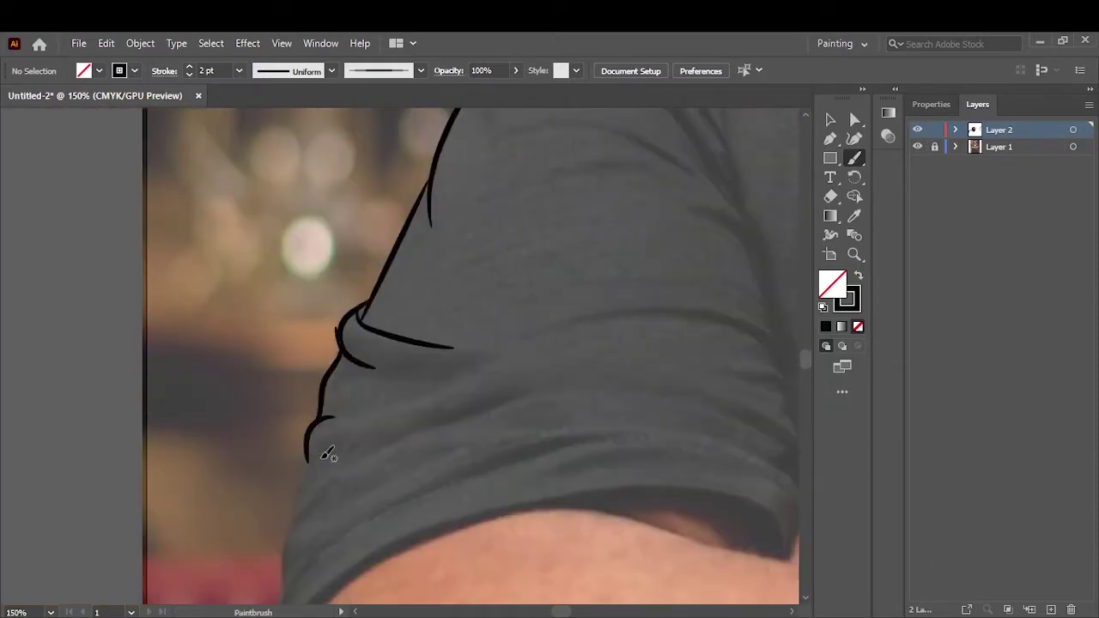
Step: Trace the sleeve's contour lines and its bottom hem
{"action": "scroll", "coordinate": [378, 501], "scroll_direction": "down", "scroll_amount": 5}
{"action": "left_click_drag", "start_coordinate": [328, 279], "coordinate": [307, 554]}
{"action": "key", "text": "ctrl+z"}
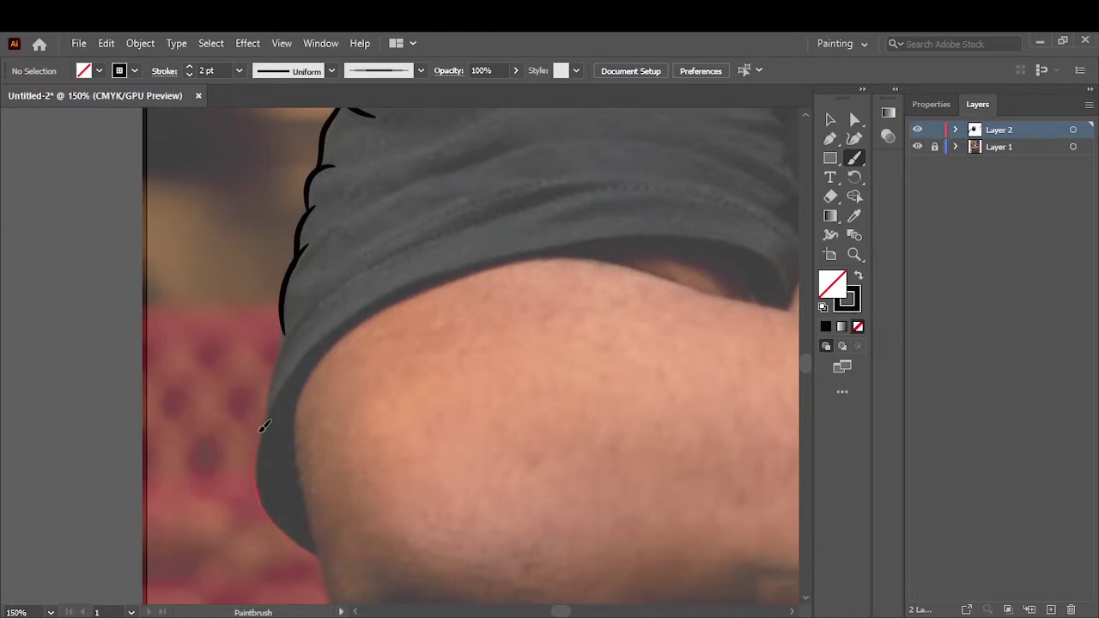
{"action": "left_click_drag", "start_coordinate": [313, 348], "coordinate": [313, 556]}
{"action": "mouse_move", "coordinate": [259, 419]}
{"action": "left_mouse_down"}
{"action": "mouse_move", "coordinate": [365, 268]}
{"action": "mouse_move", "coordinate": [634, 190]}
{"action": "left_mouse_up"}
{"action": "scroll", "coordinate": [697, 197], "scroll_direction": "right", "scroll_amount": 3}
{"action": "left_click_drag", "start_coordinate": [529, 190], "coordinate": [674, 262]}
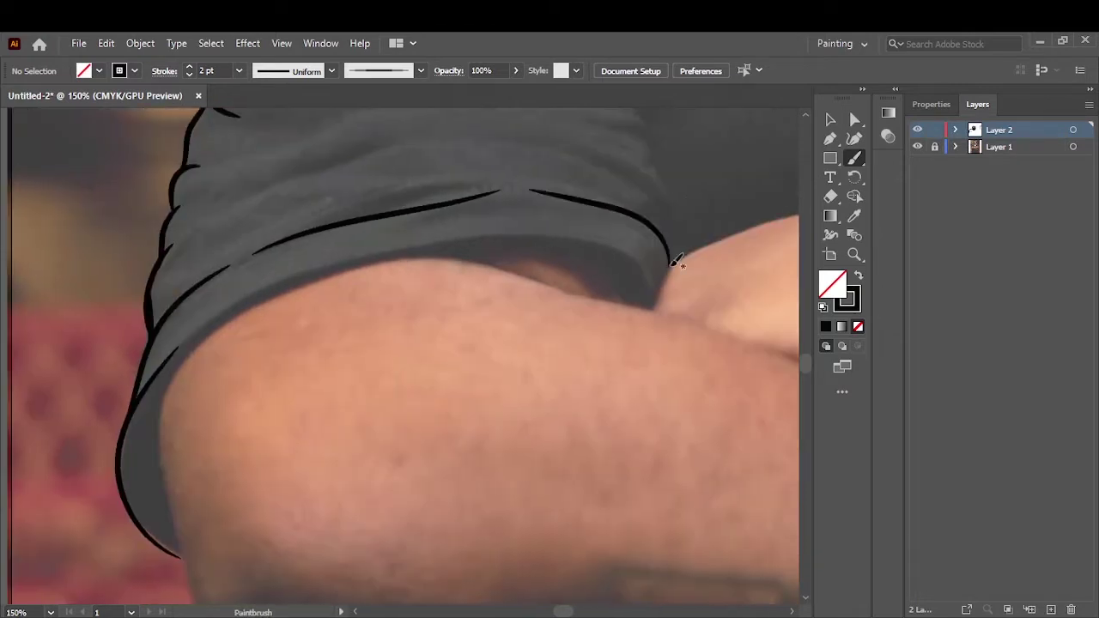
{"action": "left_click_drag", "start_coordinate": [333, 270], "coordinate": [650, 305]}
Step: Outline the arm below the sleeve, the forearm underside and the crossed arms' underside
{"action": "key", "text": "ctrl+minus"}
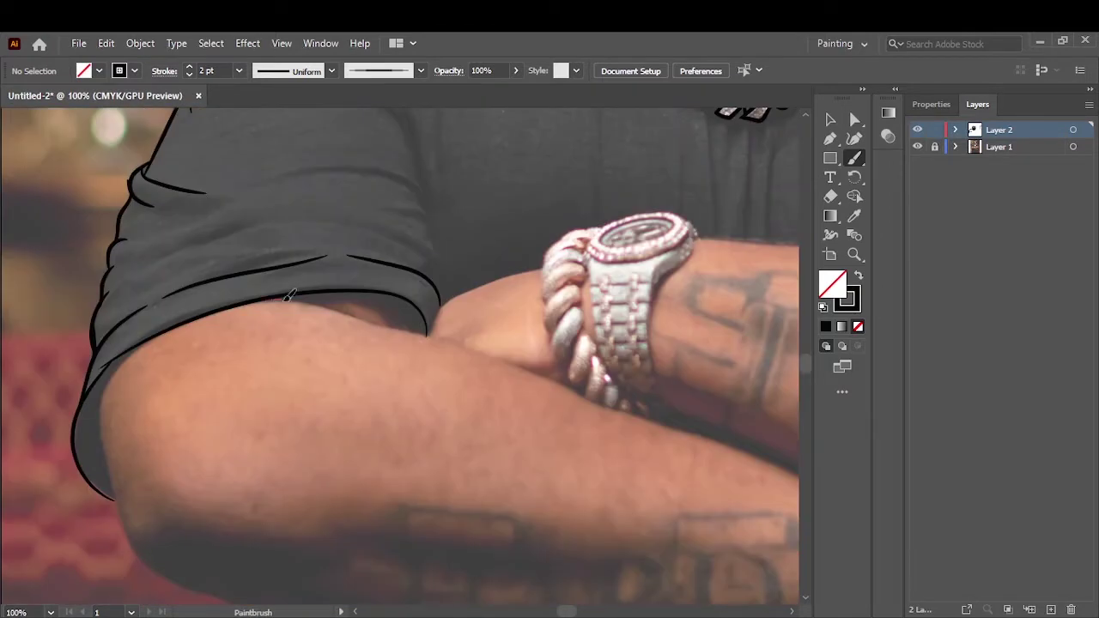
{"action": "left_click_drag", "start_coordinate": [540, 368], "coordinate": [605, 410]}
{"action": "key", "text": "ctrl+plus"}
{"action": "scroll", "coordinate": [466, 437], "scroll_direction": "left", "scroll_amount": 2}
{"action": "left_click_drag", "start_coordinate": [314, 307], "coordinate": [429, 404]}
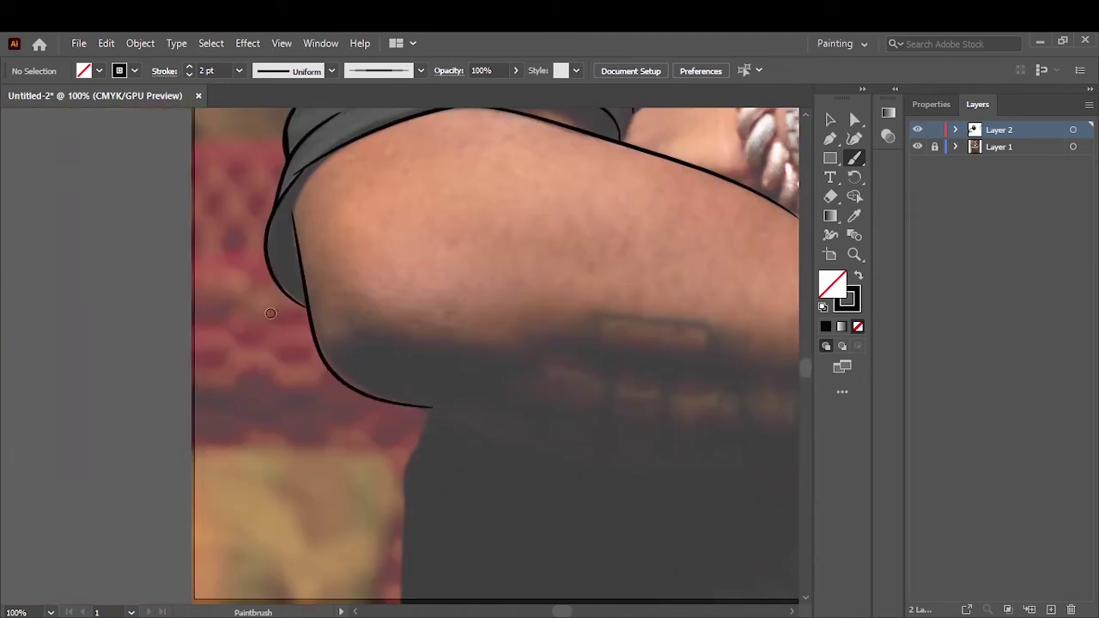
{"action": "key", "text": "ctrl+minus"}
{"action": "key", "text": "ctrl+minus"}
{"action": "key", "text": "ctrl+plus"}
{"action": "left_click_drag", "start_coordinate": [51, 388], "coordinate": [481, 435]}
{"action": "key", "text": "ctrl+z"}
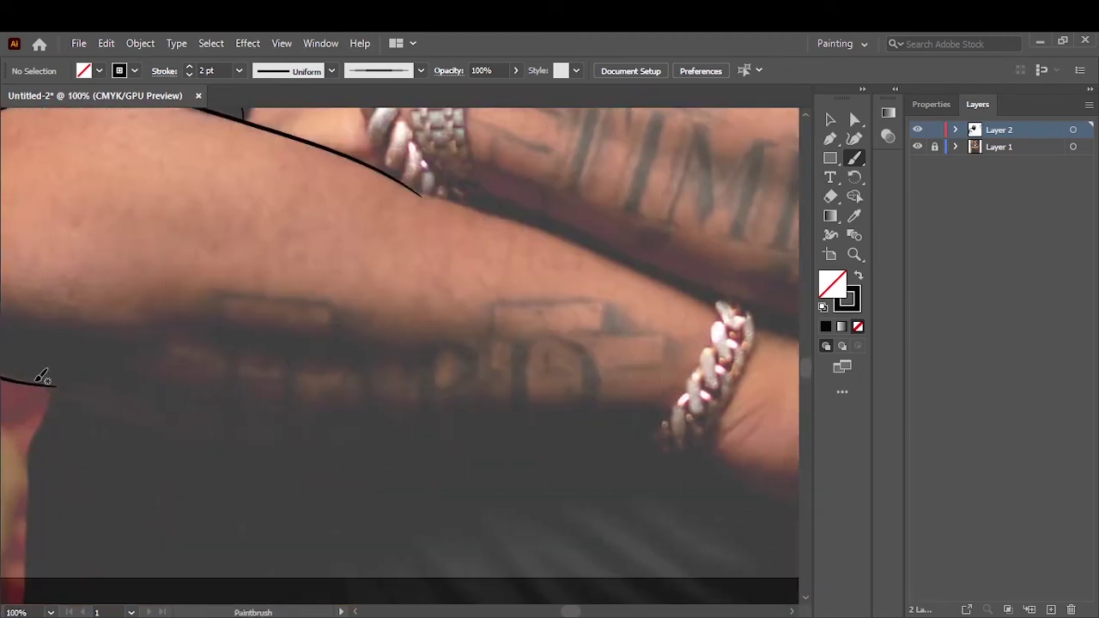
{"action": "left_click_drag", "start_coordinate": [560, 422], "coordinate": [658, 421]}
Step: Trace the hand's underside, the knuckle and finger, and the forearm edge beside the bracelet
{"action": "key", "text": "ctrl+minus"}
{"action": "key", "text": "ctrl+minus"}
{"action": "key", "text": "ctrl+minus"}
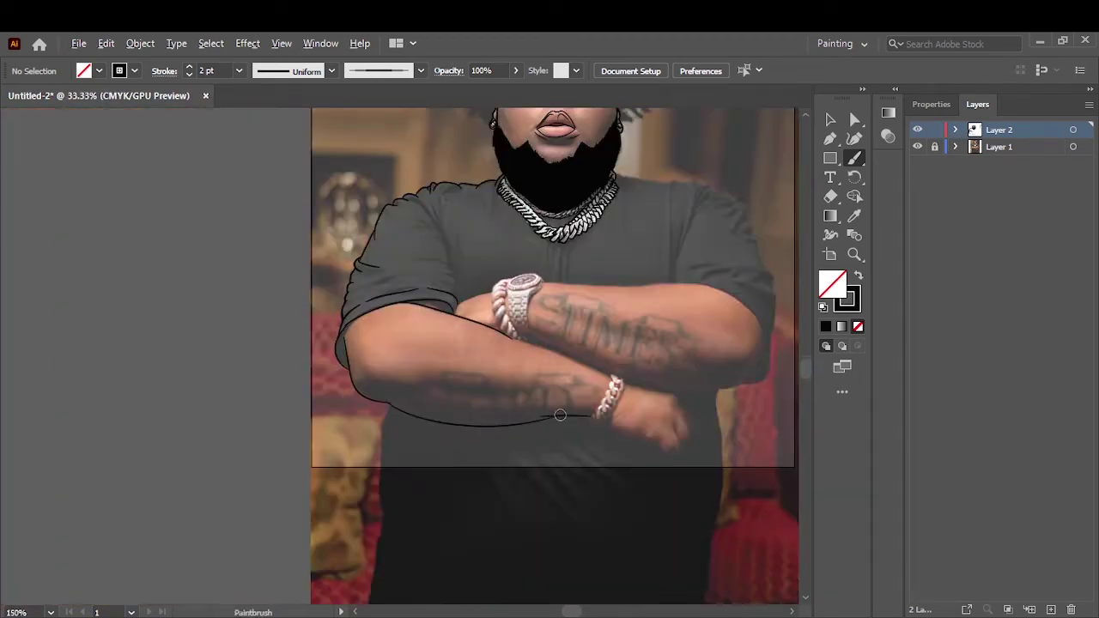
{"action": "key", "text": "ctrl+plus"}
{"action": "key", "text": "ctrl+plus"}
{"action": "key", "text": "ctrl+plus"}
{"action": "key", "text": "ctrl+plus"}
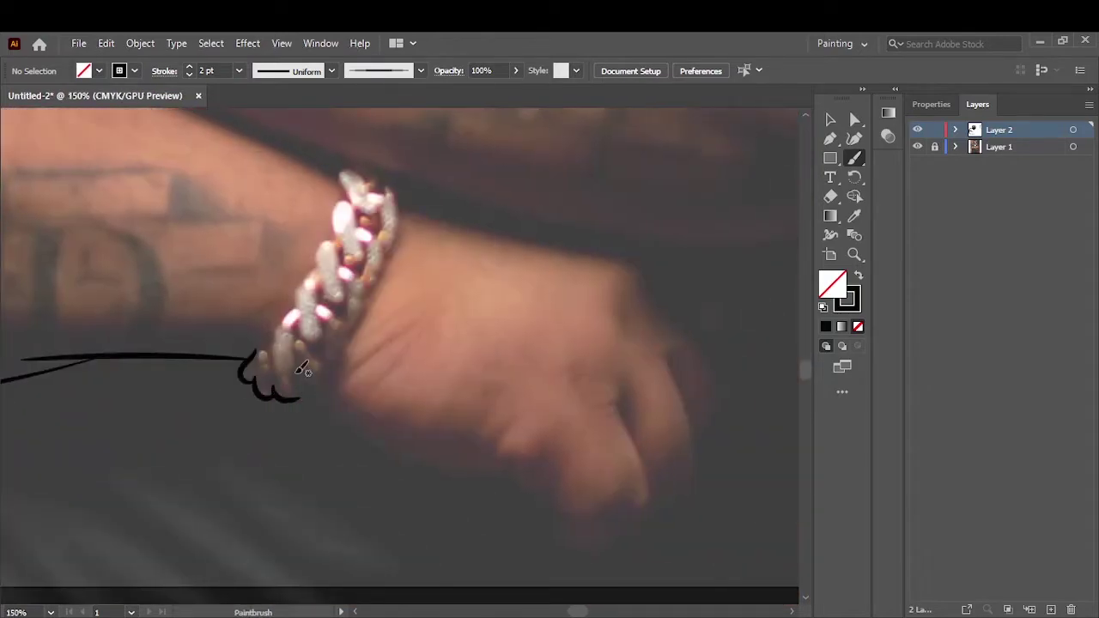
{"action": "left_click_drag", "start_coordinate": [314, 401], "coordinate": [507, 472]}
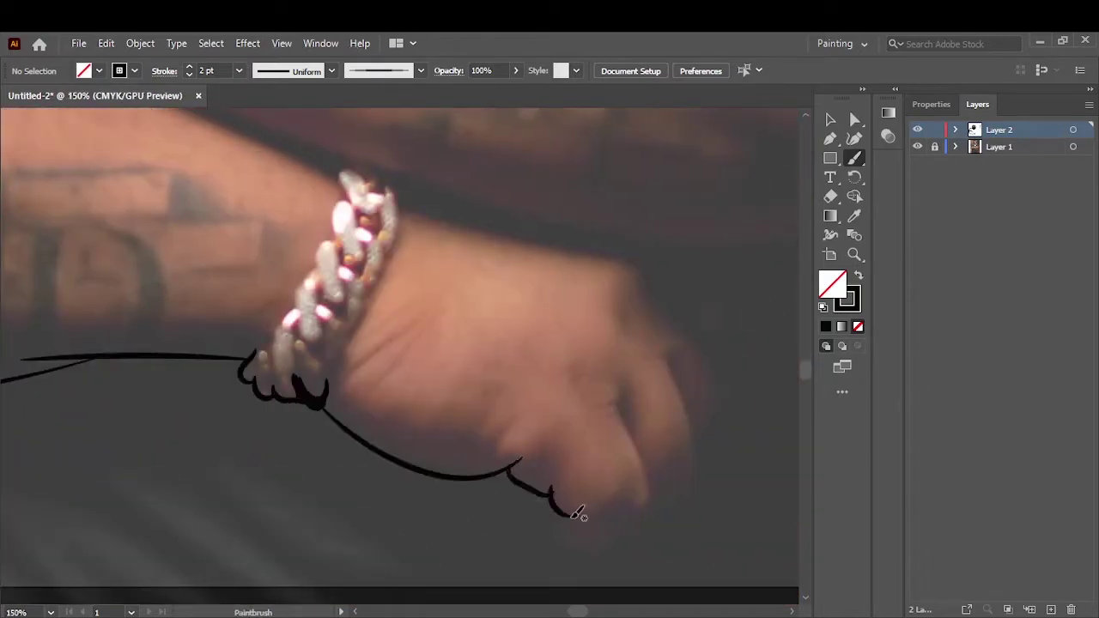
{"action": "mouse_move", "coordinate": [573, 514]}
{"action": "left_mouse_down"}
{"action": "mouse_move", "coordinate": [712, 441]}
{"action": "mouse_move", "coordinate": [724, 302]}
{"action": "left_mouse_up"}
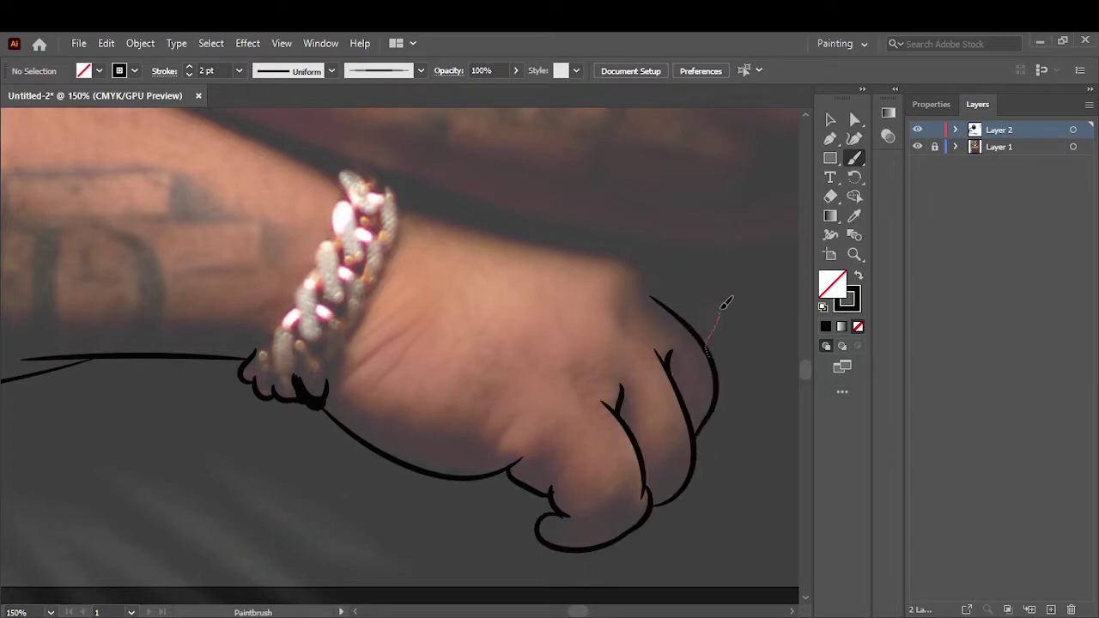
{"action": "scroll", "coordinate": [626, 292], "scroll_direction": "up", "scroll_amount": 3}
{"action": "key", "text": "ctrl+0"}
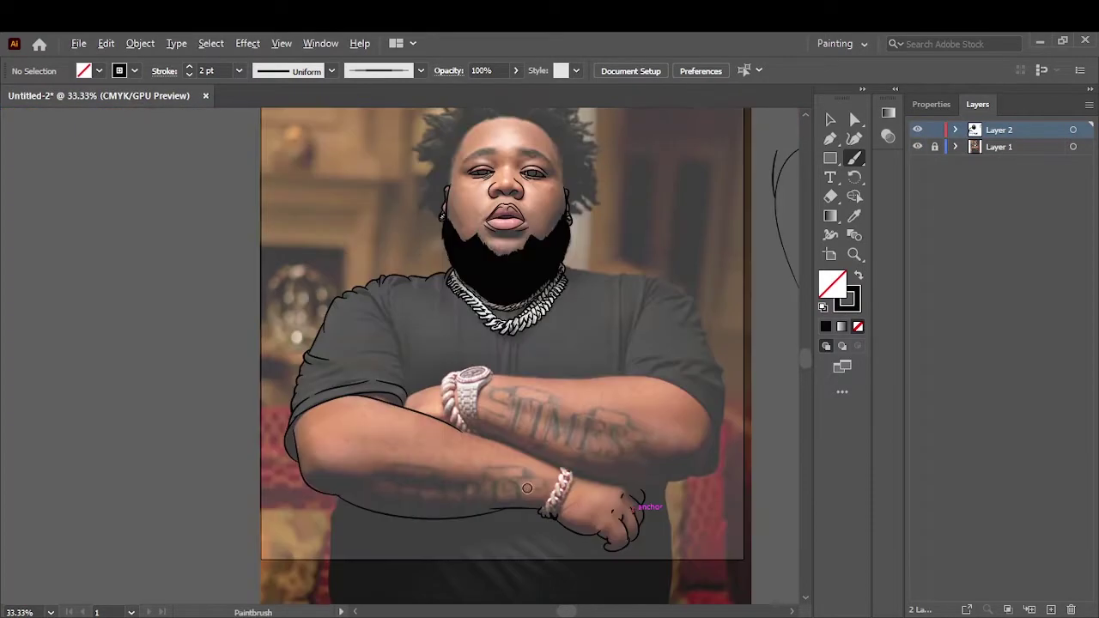
{"action": "key", "text": "ctrl+1"}
{"action": "left_click_drag", "start_coordinate": [489, 436], "coordinate": [761, 490]}
Step: Outline the wrist bracelet's sides and its individual links
{"action": "scroll", "coordinate": [461, 458], "scroll_direction": "up", "scroll_amount": 2}
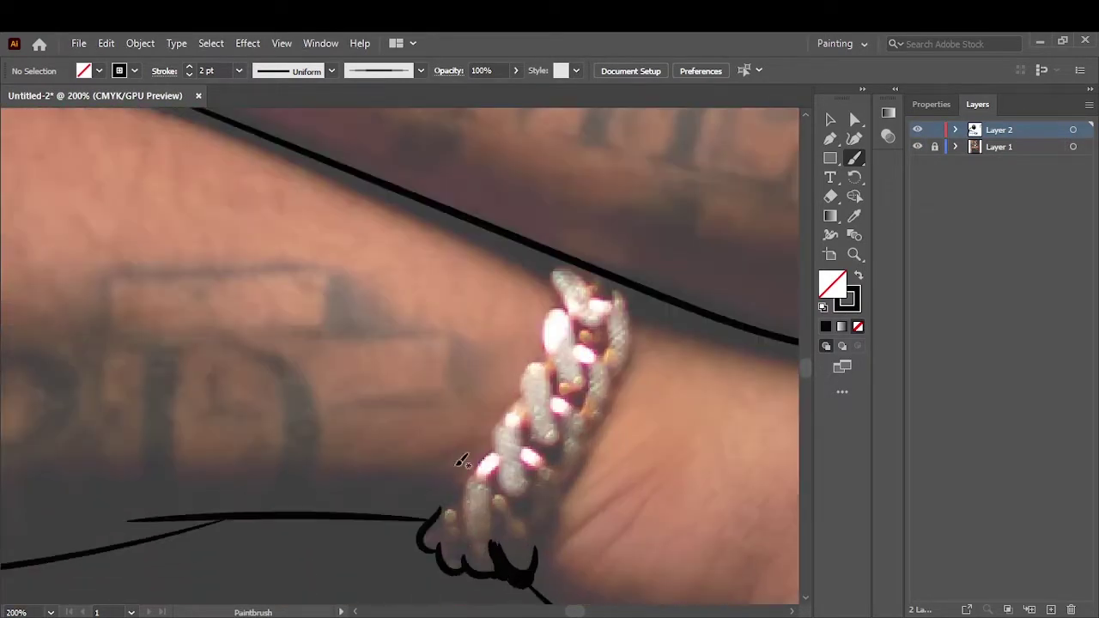
{"action": "left_click_drag", "start_coordinate": [470, 532], "coordinate": [529, 403]}
{"action": "mouse_move", "coordinate": [513, 501]}
{"action": "left_mouse_down"}
{"action": "mouse_move", "coordinate": [584, 453]}
{"action": "mouse_move", "coordinate": [585, 260]}
{"action": "left_mouse_up"}
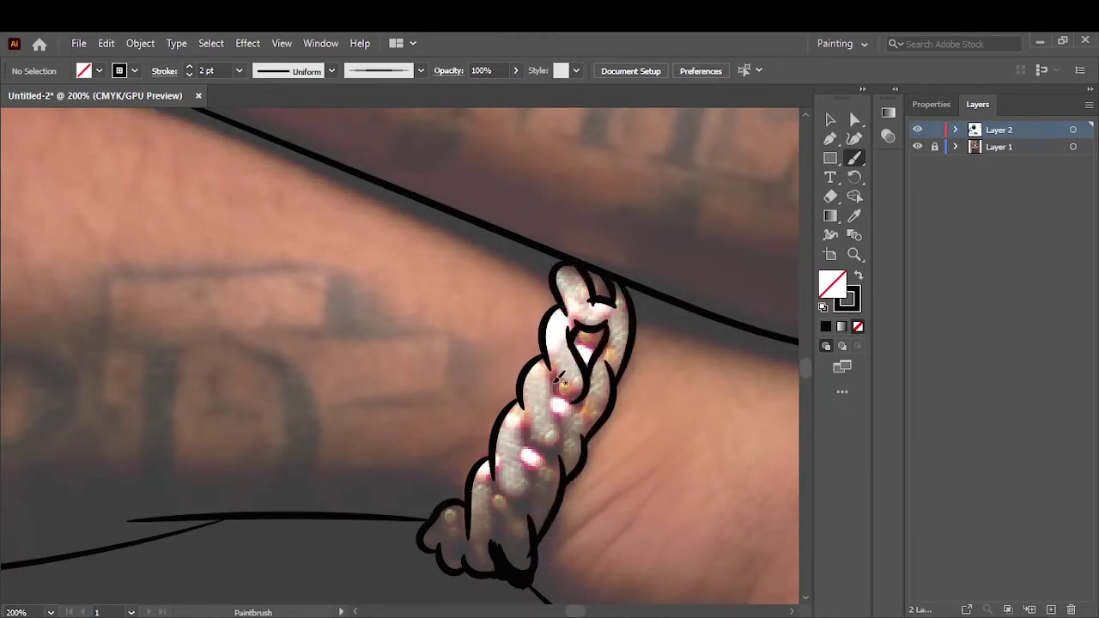
{"action": "left_click_drag", "start_coordinate": [532, 453], "coordinate": [596, 376]}
{"action": "left_click_drag", "start_coordinate": [515, 500], "coordinate": [526, 427]}
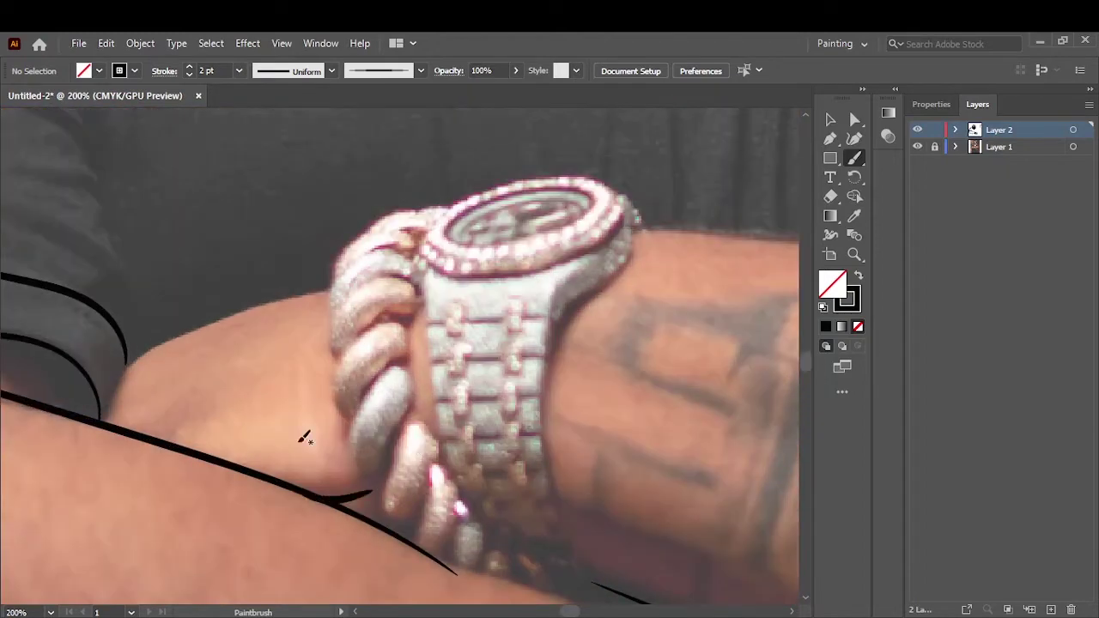
Step: Trace the arm edge by the watch and the bracelet links left of it
{"action": "left_click_drag", "start_coordinate": [100, 419], "coordinate": [330, 290]}
{"action": "left_click_drag", "start_coordinate": [328, 352], "coordinate": [416, 288]}
{"action": "left_click_drag", "start_coordinate": [324, 324], "coordinate": [414, 258]}
{"action": "left_click_drag", "start_coordinate": [324, 288], "coordinate": [412, 236]}
{"action": "left_click_drag", "start_coordinate": [356, 227], "coordinate": [436, 212]}
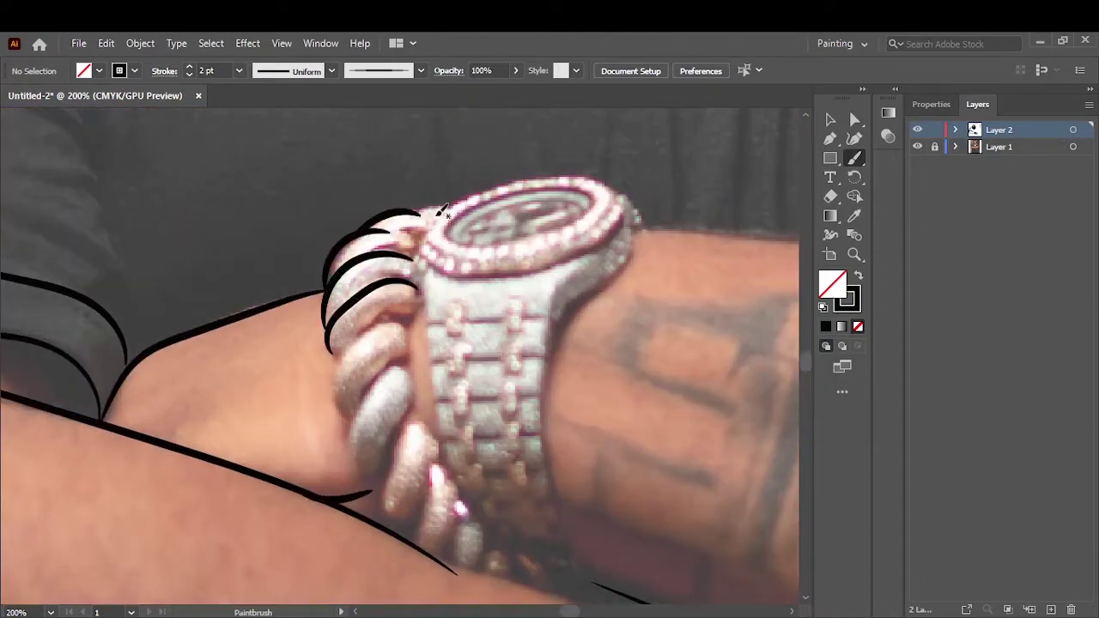
Step: Outline the lower bracelet links below the watch band and the bracelet's right edge
{"action": "mouse_move", "coordinate": [351, 418]}
{"action": "left_mouse_down"}
{"action": "mouse_move", "coordinate": [409, 276]}
{"action": "mouse_move", "coordinate": [387, 435]}
{"action": "left_mouse_up"}
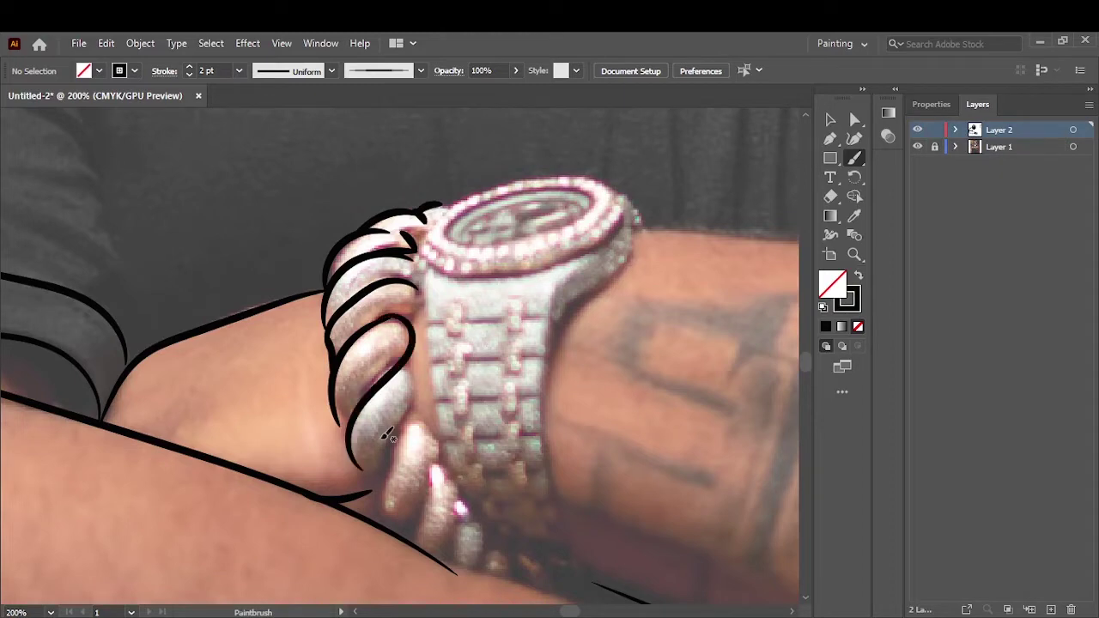
{"action": "left_click_drag", "start_coordinate": [416, 365], "coordinate": [368, 465]}
{"action": "left_click_drag", "start_coordinate": [410, 436], "coordinate": [429, 532]}
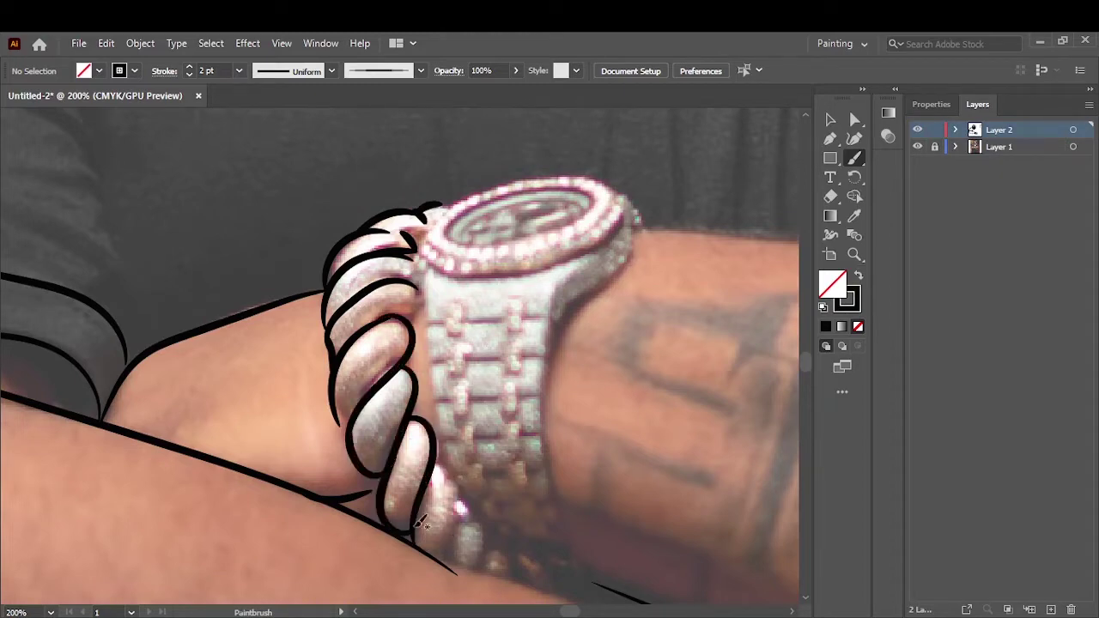
{"action": "left_click_drag", "start_coordinate": [429, 470], "coordinate": [446, 553]}
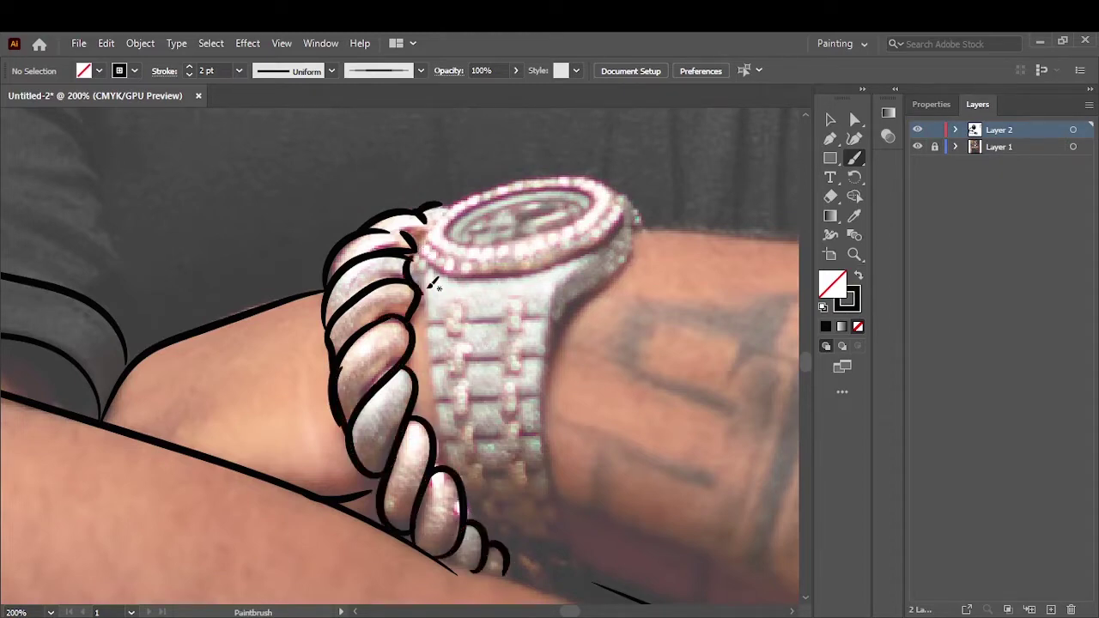
{"action": "left_click_drag", "start_coordinate": [445, 442], "coordinate": [452, 469]}
Step: Outline the watch case's right side, the bezel's bottom edge and the small edge bump
{"action": "key", "text": "ctrl+equal"}
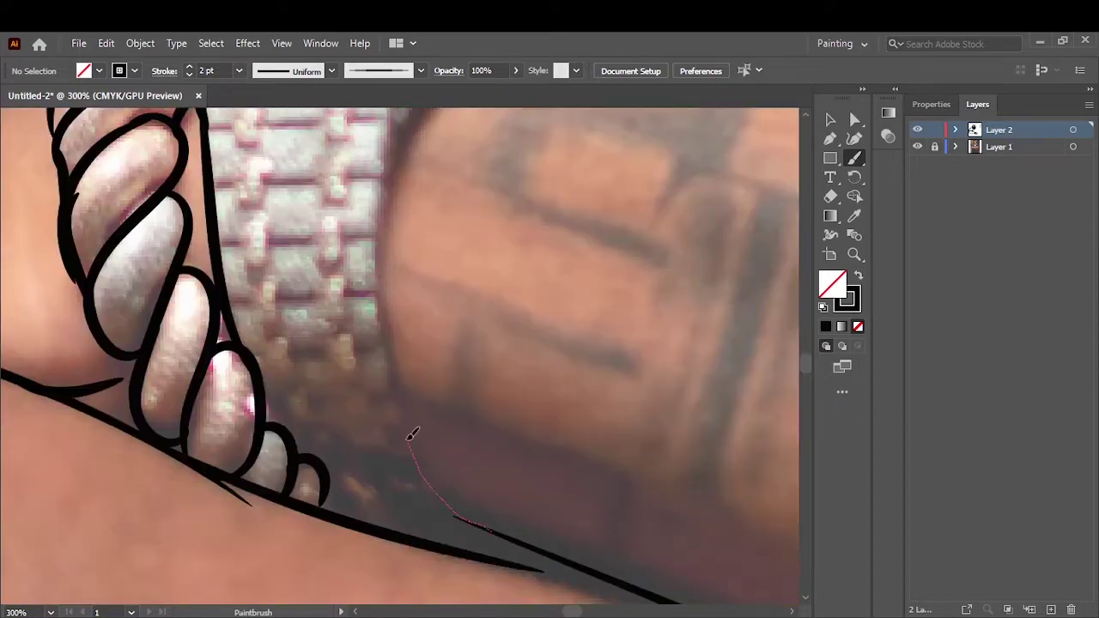
{"action": "scroll", "coordinate": [674, 423], "scroll_direction": "up", "scroll_amount": 3}
{"action": "scroll", "coordinate": [675, 422], "scroll_direction": "up", "scroll_amount": 3}
{"action": "left_click_drag", "start_coordinate": [388, 508], "coordinate": [458, 375]}
{"action": "left_click_drag", "start_coordinate": [519, 319], "coordinate": [417, 459]}
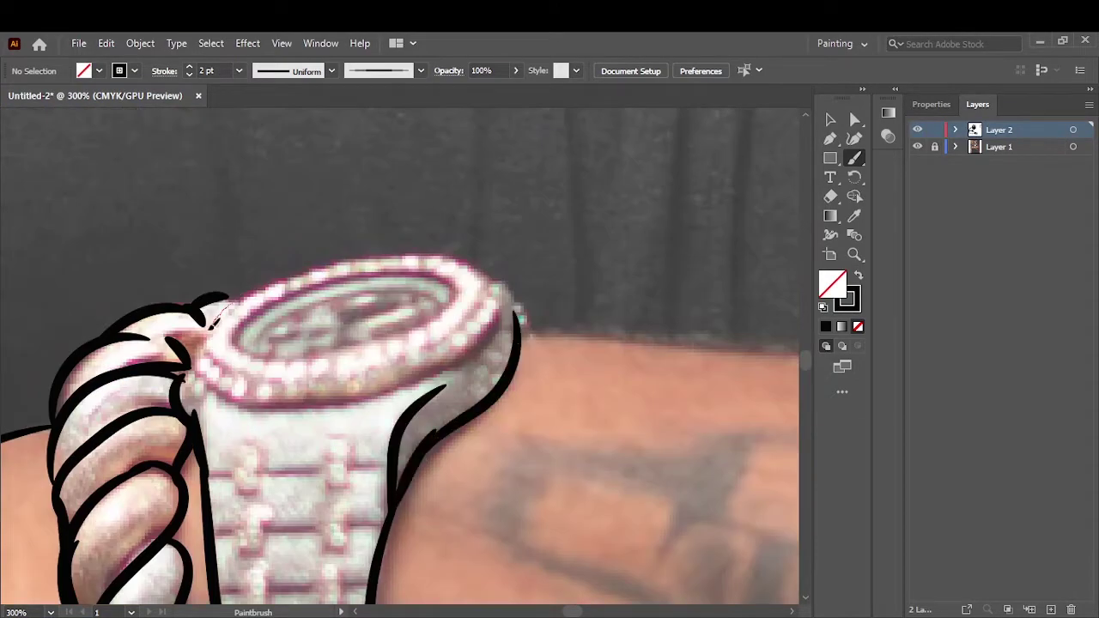
{"action": "left_click_drag", "start_coordinate": [491, 333], "coordinate": [505, 295]}
{"action": "scroll", "coordinate": [505, 295], "scroll_direction": "up", "scroll_amount": 5}
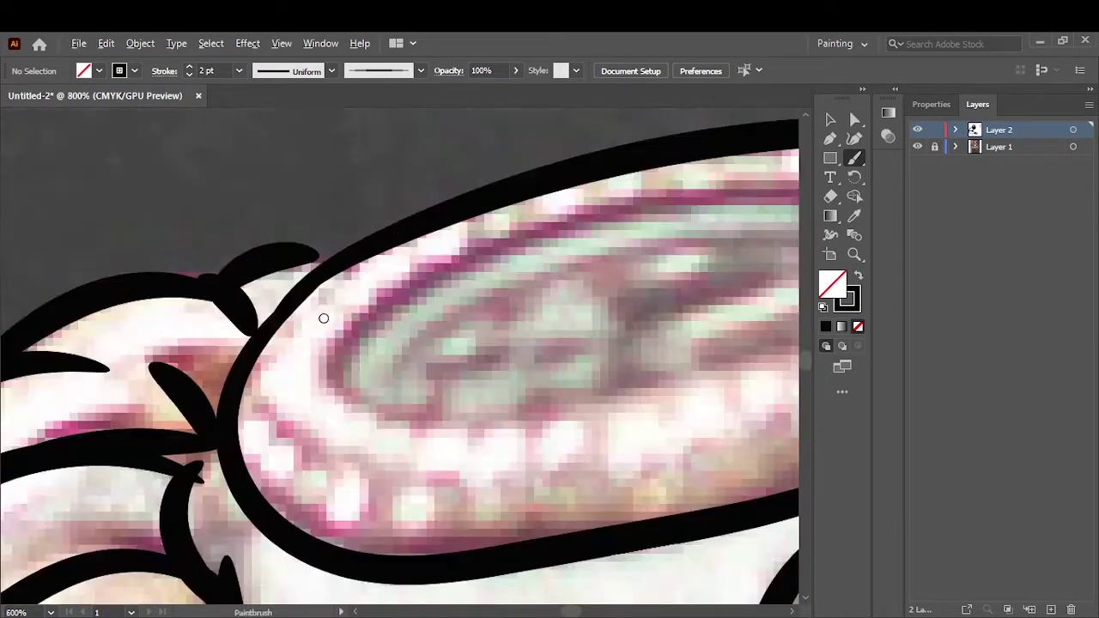
{"action": "scroll", "coordinate": [216, 287], "scroll_direction": "down", "scroll_amount": 5}
{"action": "scroll", "coordinate": [656, 345], "scroll_direction": "up", "scroll_amount": 1}
{"action": "left_click_drag", "start_coordinate": [620, 297], "coordinate": [659, 364]}
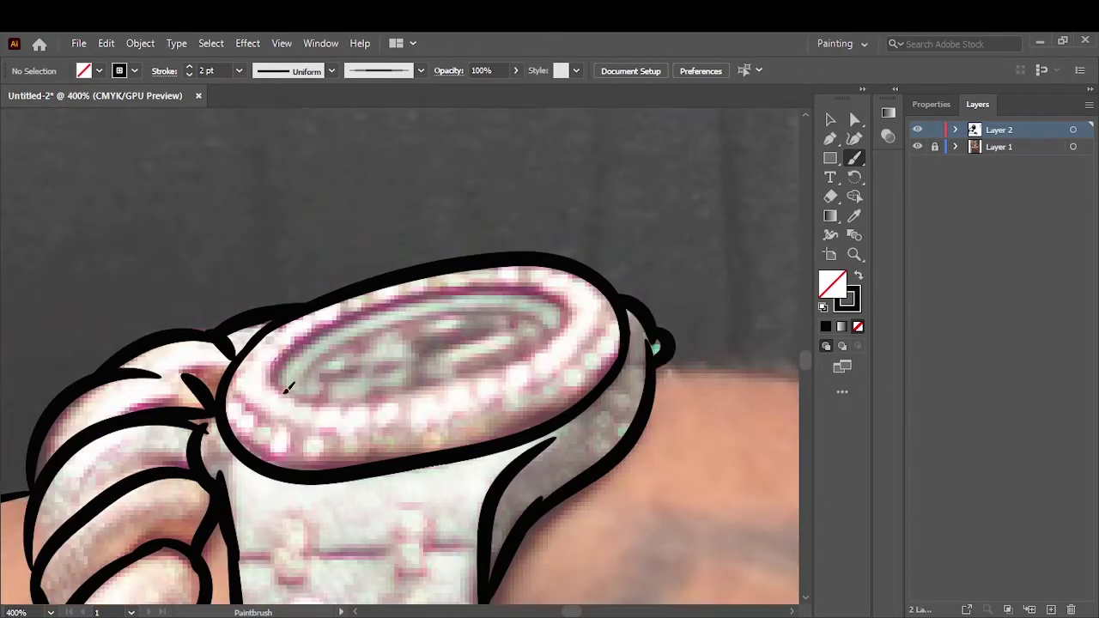
{"action": "scroll", "coordinate": [382, 306], "scroll_direction": "down", "scroll_amount": 1}
Step: Draw 0.75 pt link strokes across the upper part of the watch strap
{"action": "key", "text": "ctrl+0"}
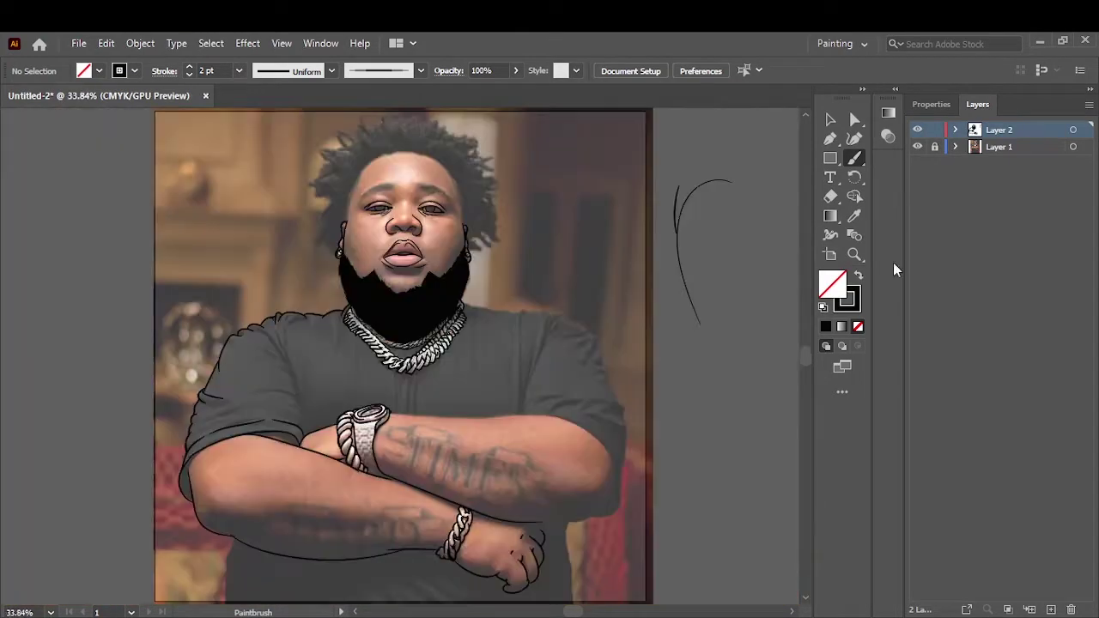
{"action": "left_click", "coordinate": [917, 147]}
{"action": "scroll", "coordinate": [313, 180], "scroll_direction": "up", "scroll_amount": 7}
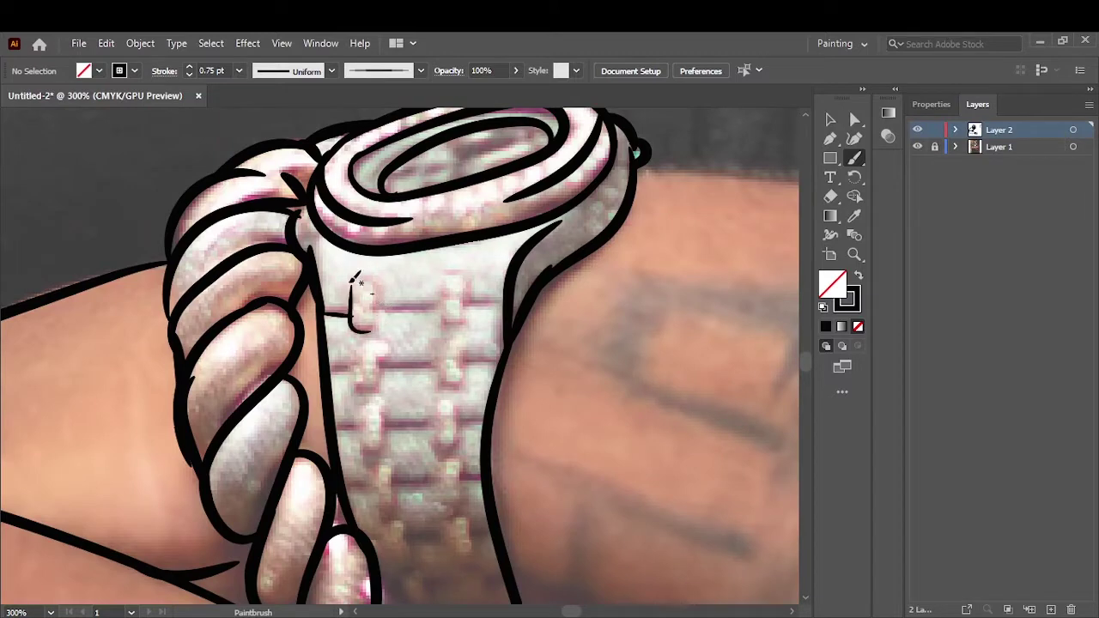
{"action": "mouse_move", "coordinate": [352, 279]}
{"action": "left_mouse_down"}
{"action": "mouse_move", "coordinate": [445, 322]}
{"action": "mouse_move", "coordinate": [502, 301]}
{"action": "left_mouse_up"}
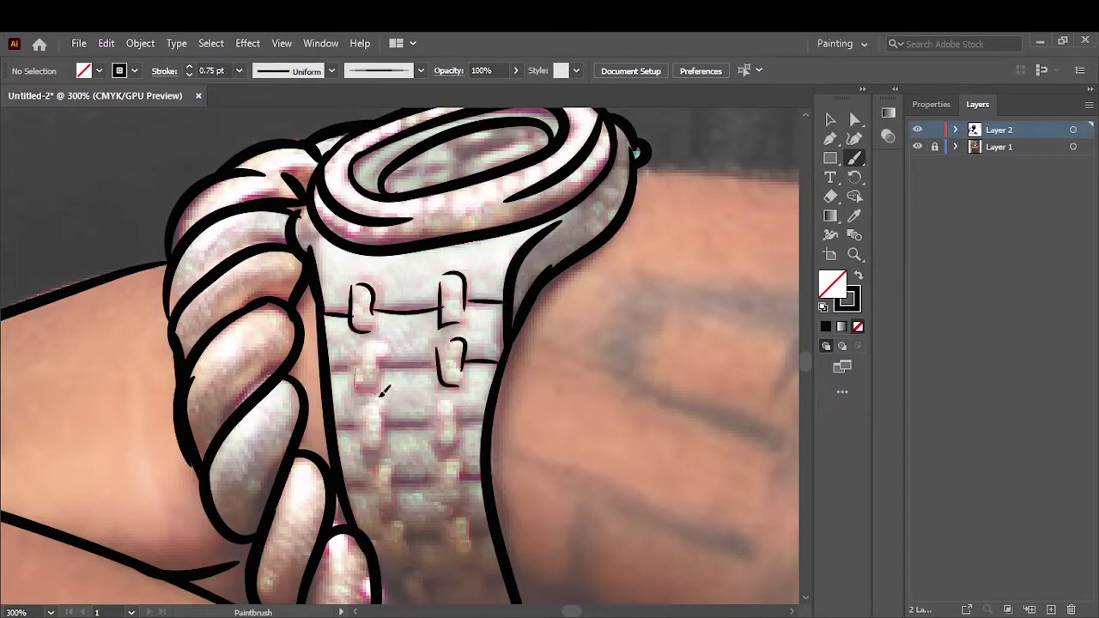
{"action": "left_click_drag", "start_coordinate": [383, 392], "coordinate": [363, 367]}
{"action": "scroll", "coordinate": [333, 367], "scroll_direction": "down", "scroll_amount": 5}
{"action": "left_click_drag", "start_coordinate": [376, 254], "coordinate": [444, 256]}
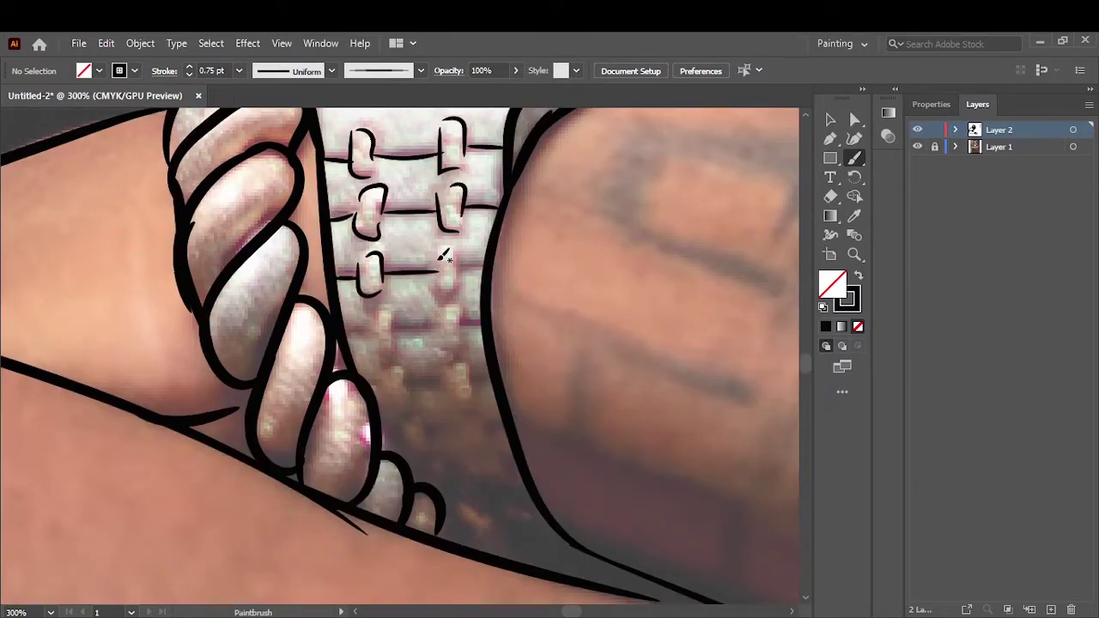
Step: Add more short link marks along the strap down toward its end
{"action": "left_click_drag", "start_coordinate": [393, 315], "coordinate": [479, 314]}
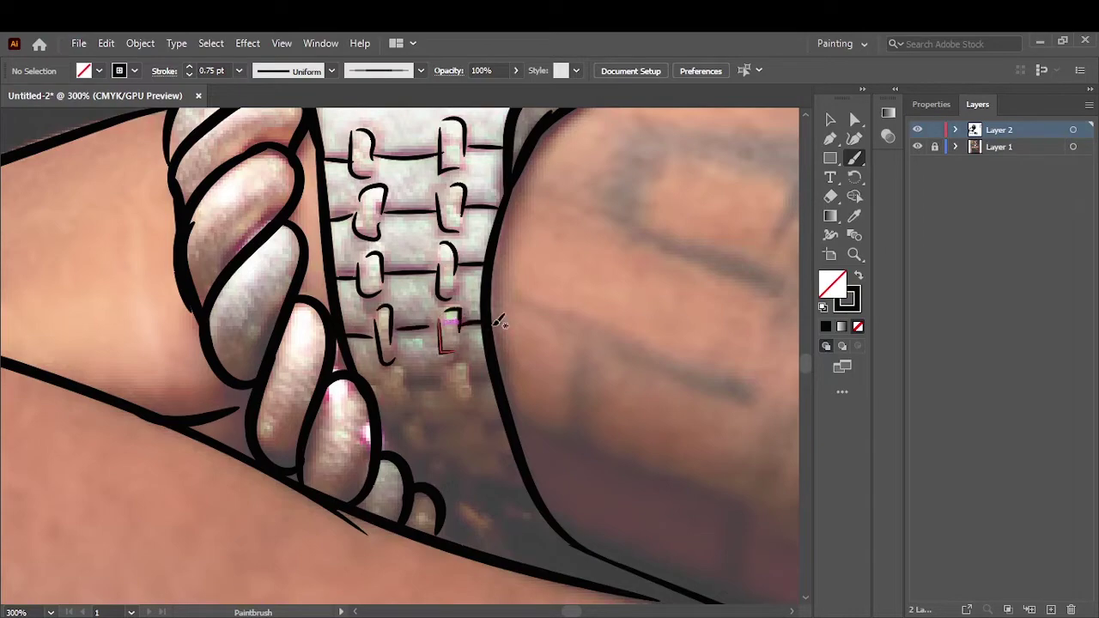
{"action": "scroll", "coordinate": [498, 319], "scroll_direction": "down", "scroll_amount": 3}
{"action": "left_click_drag", "start_coordinate": [387, 271], "coordinate": [455, 285]}
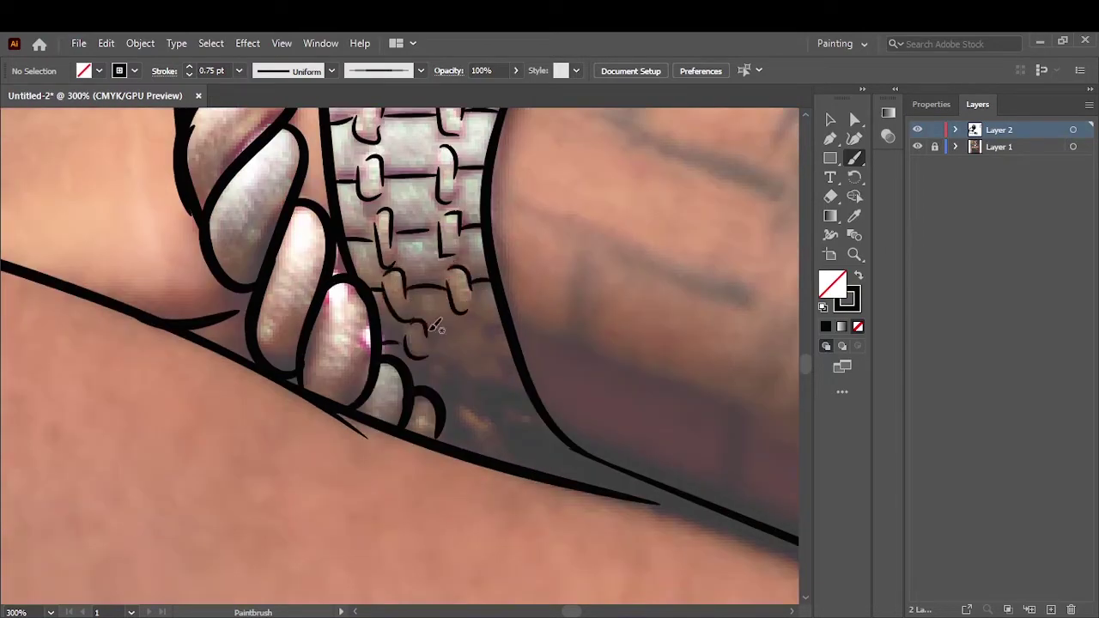
{"action": "left_click_drag", "start_coordinate": [436, 327], "coordinate": [502, 336]}
{"action": "key", "text": "n"}
{"action": "key", "text": "ctrl+0"}
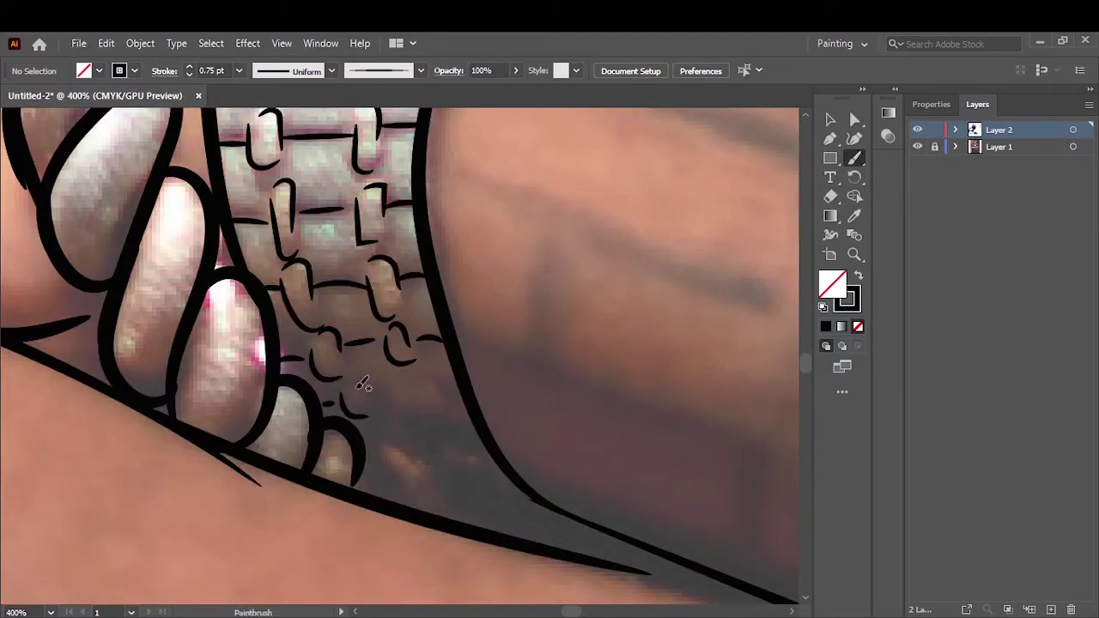
{"action": "left_click_drag", "start_coordinate": [348, 399], "coordinate": [447, 388]}
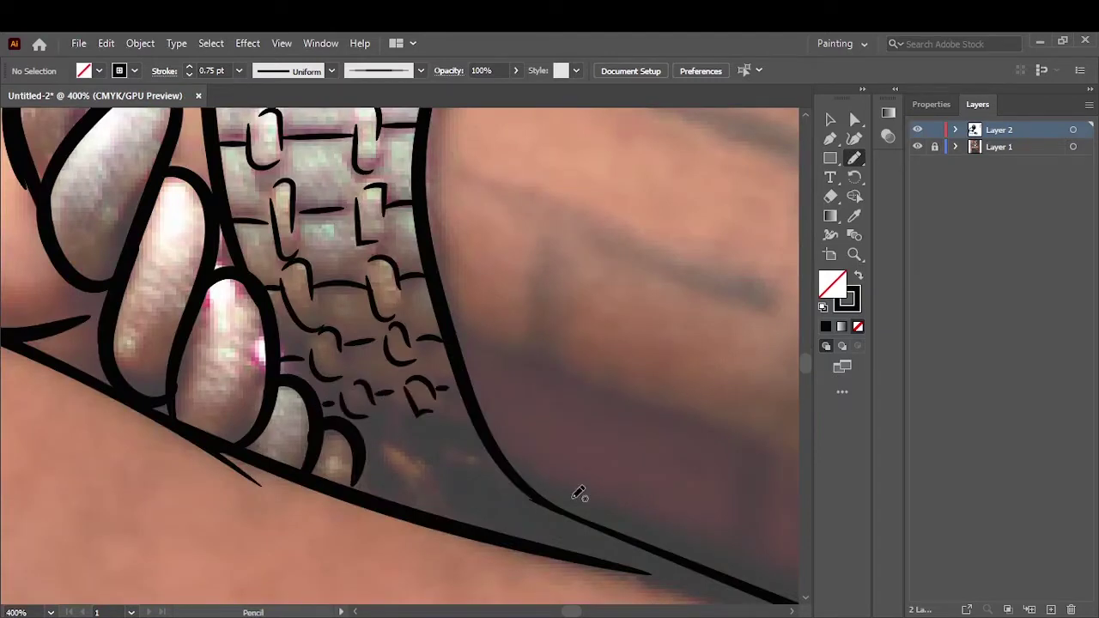
Step: Draw a solid black filled shadow shape beneath the strap's lower end
{"action": "key", "text": "n"}
{"action": "key", "text": "shift+x"}
{"action": "left_click_drag", "start_coordinate": [603, 556], "coordinate": [447, 433]}
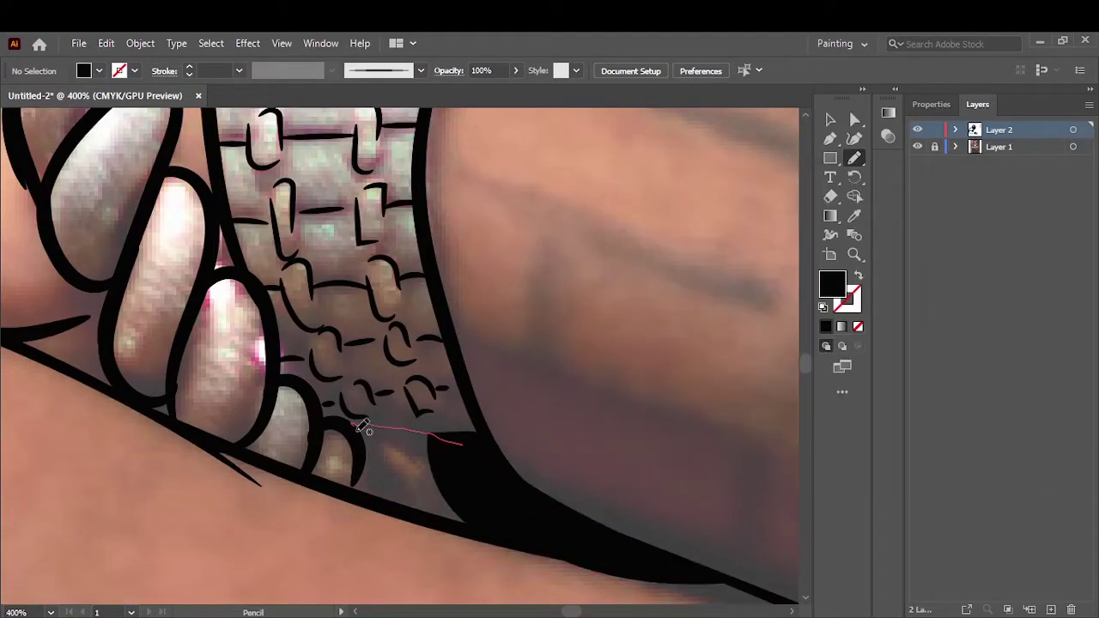
{"action": "key", "text": "ctrl+0"}
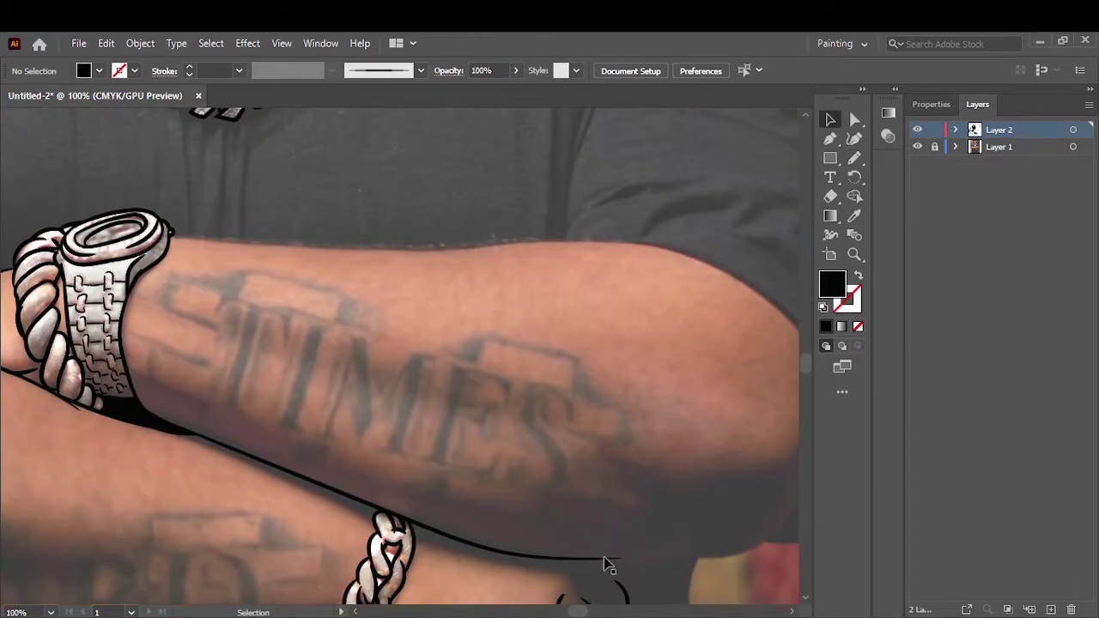
Step: Trace the top edge of the forearm with a 2 pt black brush stroke
{"action": "key", "text": "shift+x"}
{"action": "left_click_drag", "start_coordinate": [172, 352], "coordinate": [446, 364]}
{"action": "scroll", "coordinate": [163, 344], "scroll_direction": "up", "scroll_amount": 2}
{"action": "left_click_drag", "start_coordinate": [601, 373], "coordinate": [204, 368]}
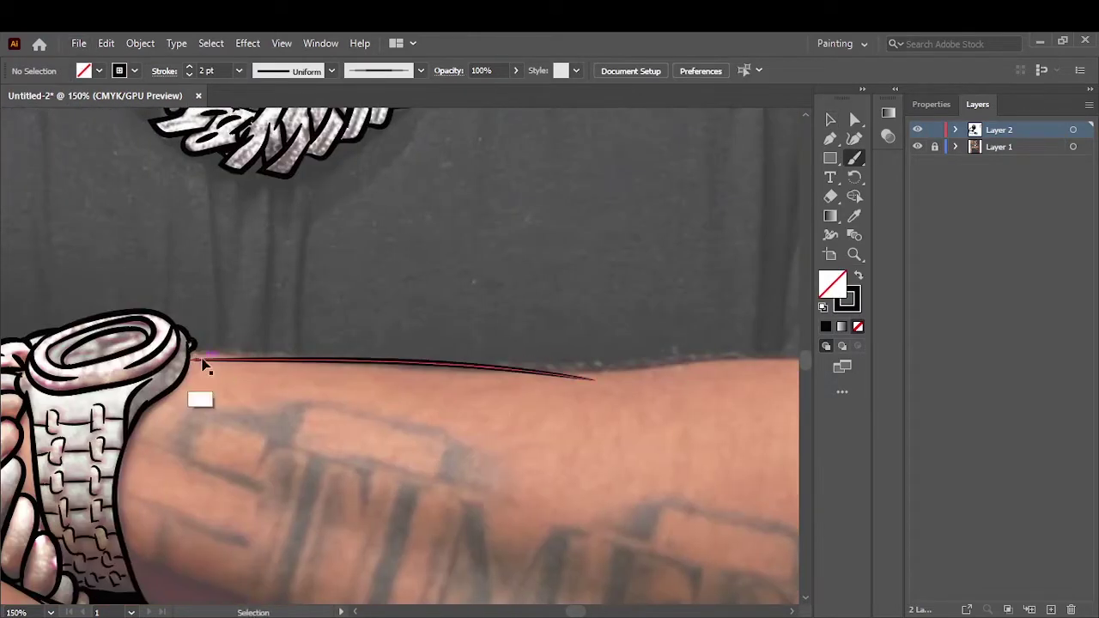
{"action": "scroll", "coordinate": [171, 283], "scroll_direction": "up", "scroll_amount": 3}
{"action": "scroll", "coordinate": [169, 273], "scroll_direction": "down", "scroll_amount": 4}
{"action": "scroll", "coordinate": [189, 271], "scroll_direction": "up", "scroll_amount": 2}
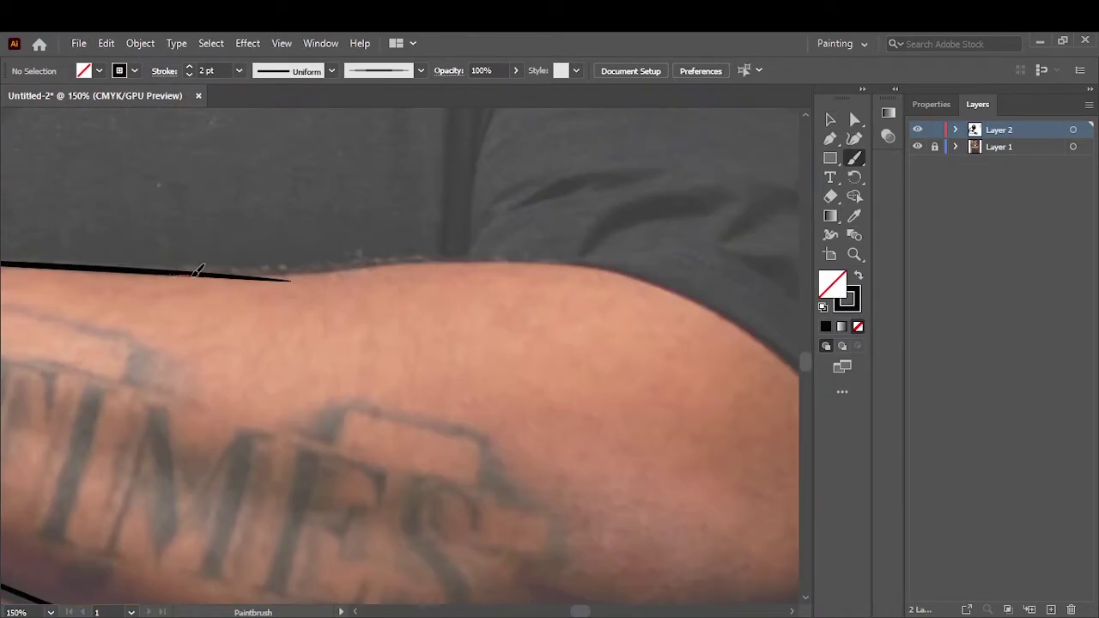
{"action": "left_click_drag", "start_coordinate": [191, 273], "coordinate": [743, 271]}
{"action": "scroll", "coordinate": [300, 539], "scroll_direction": "up", "scroll_amount": 1}
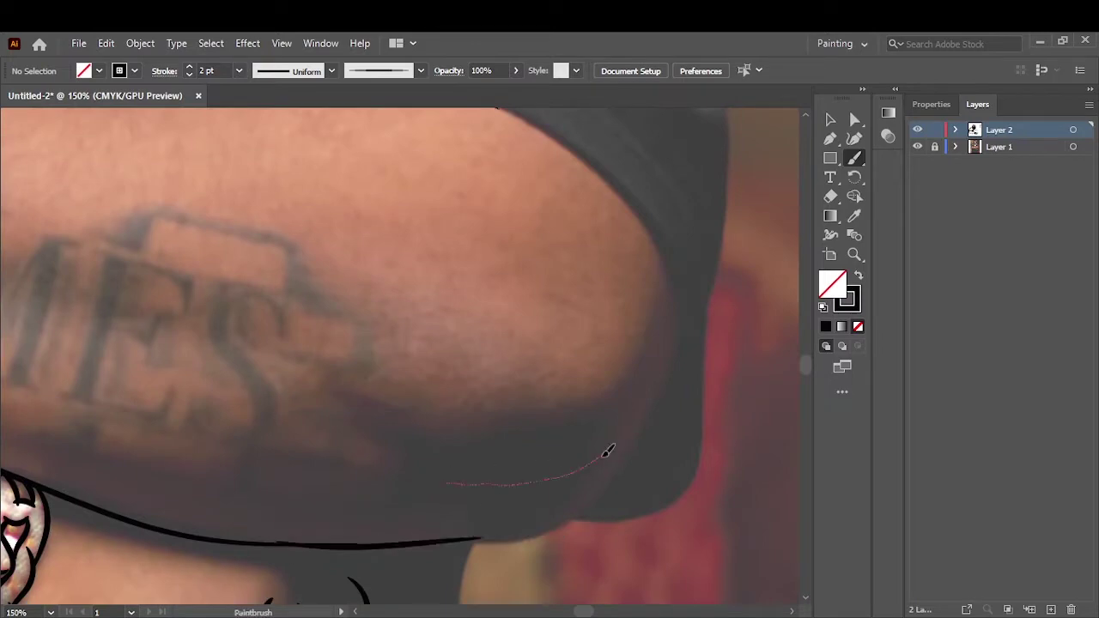
Step: Outline the arm's right edge near the elbow with an inner fold line
{"action": "left_click_drag", "start_coordinate": [481, 515], "coordinate": [667, 372]}
{"action": "scroll", "coordinate": [558, 309], "scroll_direction": "up", "scroll_amount": 3}
{"action": "left_click_drag", "start_coordinate": [459, 241], "coordinate": [678, 470]}
{"action": "scroll", "coordinate": [657, 503], "scroll_direction": "down", "scroll_amount": 3}
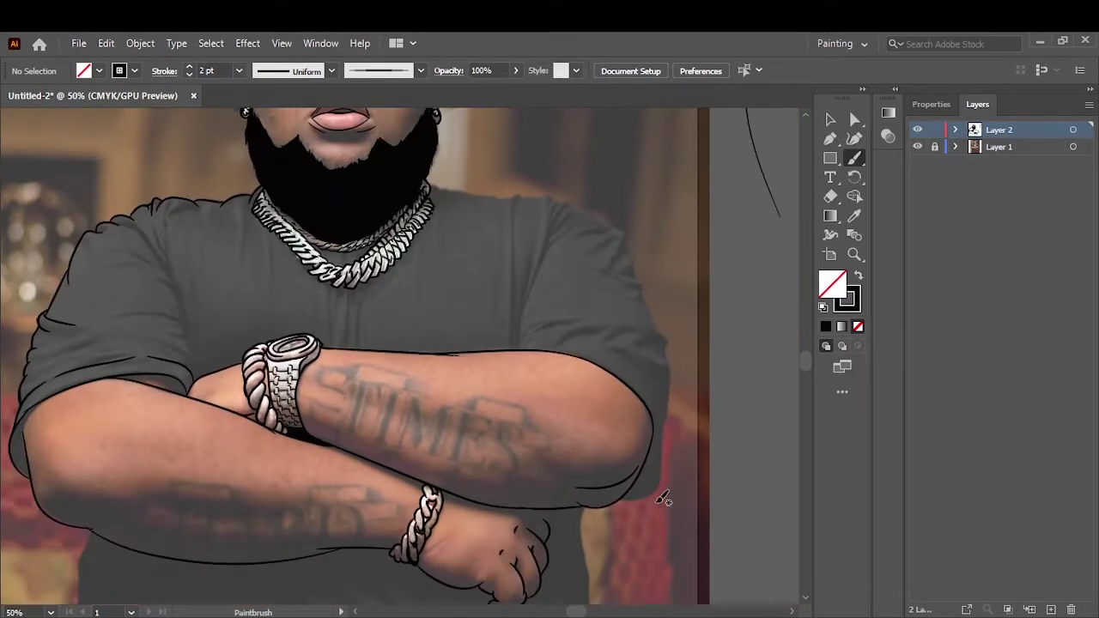
{"action": "scroll", "coordinate": [171, 498], "scroll_direction": "up", "scroll_amount": 1}
{"action": "scroll", "coordinate": [579, 468], "scroll_direction": "up", "scroll_amount": 2}
{"action": "scroll", "coordinate": [579, 468], "scroll_direction": "up", "scroll_amount": 1}
{"action": "left_click_drag", "start_coordinate": [515, 237], "coordinate": [524, 503]}
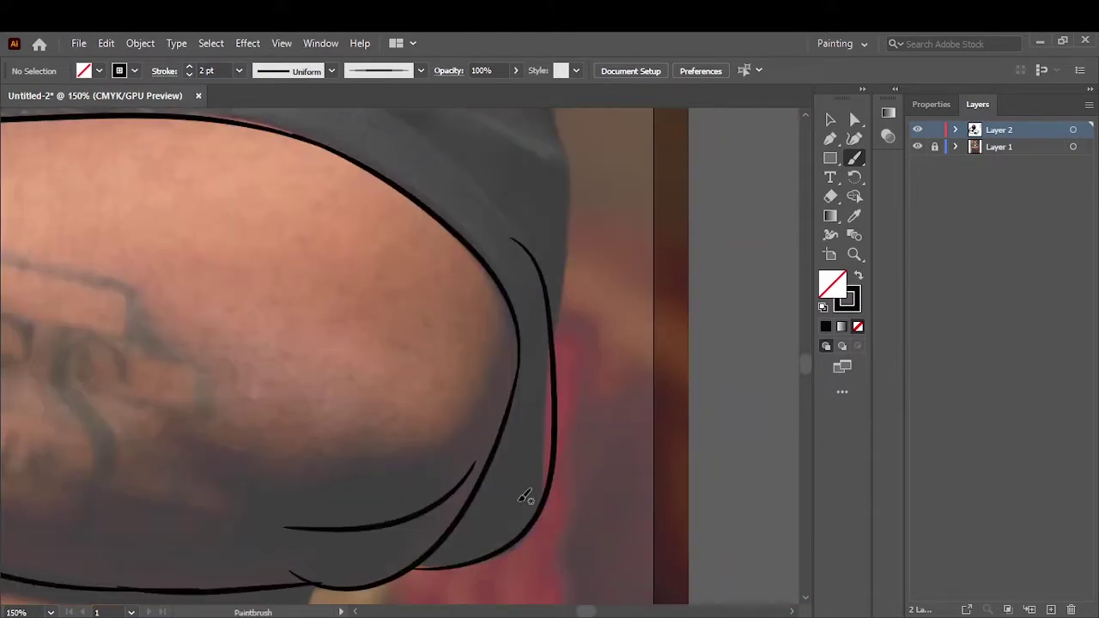
{"action": "scroll", "coordinate": [554, 461], "scroll_direction": "up", "scroll_amount": 5}
{"action": "mouse_move", "coordinate": [215, 315]}
{"action": "left_mouse_down"}
{"action": "mouse_move", "coordinate": [310, 294]}
{"action": "mouse_move", "coordinate": [412, 349]}
{"action": "left_mouse_up"}
{"action": "scroll", "coordinate": [558, 292], "scroll_direction": "up", "scroll_amount": 5}
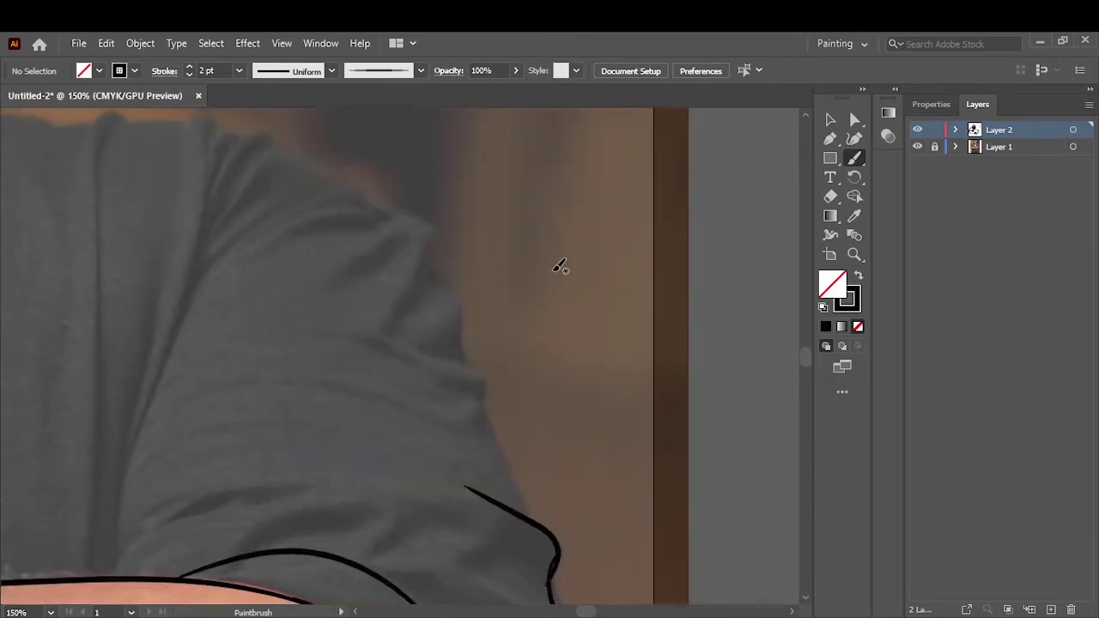
Step: Draw the shirt's edge and the folds from the shoulder toward the collar
{"action": "mouse_move", "coordinate": [558, 534]}
{"action": "left_mouse_down"}
{"action": "mouse_move", "coordinate": [486, 369]}
{"action": "mouse_move", "coordinate": [388, 215]}
{"action": "left_mouse_up"}
{"action": "scroll", "coordinate": [387, 216], "scroll_direction": "up", "scroll_amount": 5}
{"action": "scroll", "coordinate": [387, 216], "scroll_direction": "left", "scroll_amount": 3}
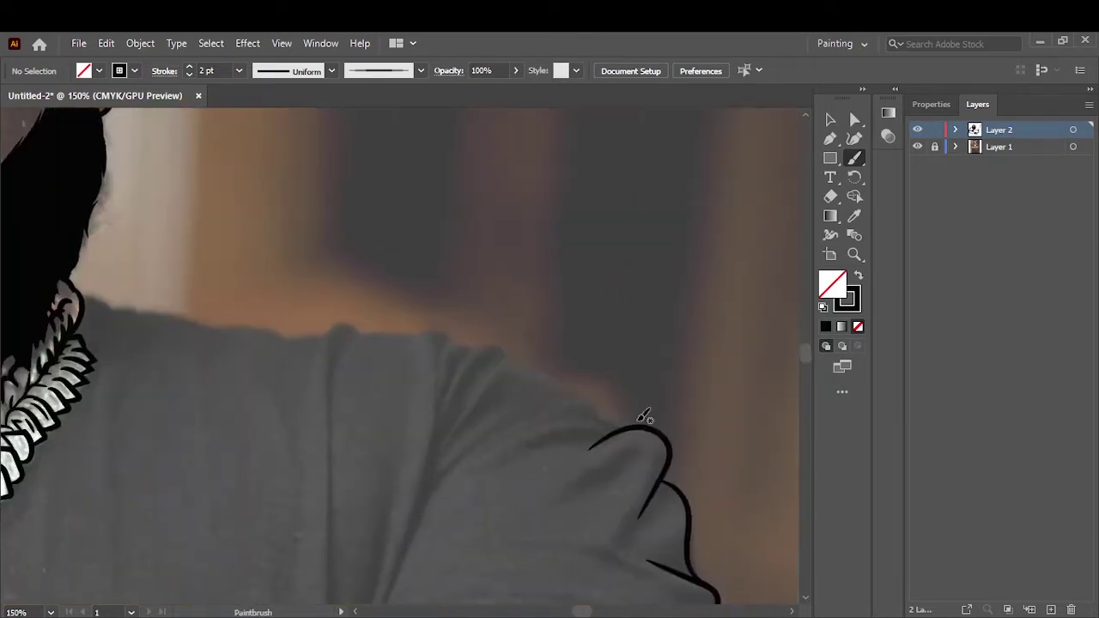
{"action": "mouse_move", "coordinate": [496, 419]}
{"action": "left_mouse_down"}
{"action": "mouse_move", "coordinate": [586, 393]}
{"action": "mouse_move", "coordinate": [490, 343]}
{"action": "mouse_move", "coordinate": [422, 508]}
{"action": "left_mouse_up"}
{"action": "mouse_move", "coordinate": [451, 346]}
{"action": "left_mouse_down"}
{"action": "mouse_move", "coordinate": [343, 337]}
{"action": "mouse_move", "coordinate": [311, 390]}
{"action": "left_mouse_up"}
{"action": "left_click_drag", "start_coordinate": [283, 333], "coordinate": [280, 335]}
{"action": "key", "text": "ctrl+minus"}
{"action": "key", "text": "ctrl+minus"}
Step: Draw 1 pt vertical fold lines below the collar and creases on the shoulder
{"action": "key", "text": "ctrl+0"}
{"action": "left_click", "coordinate": [918, 145]}
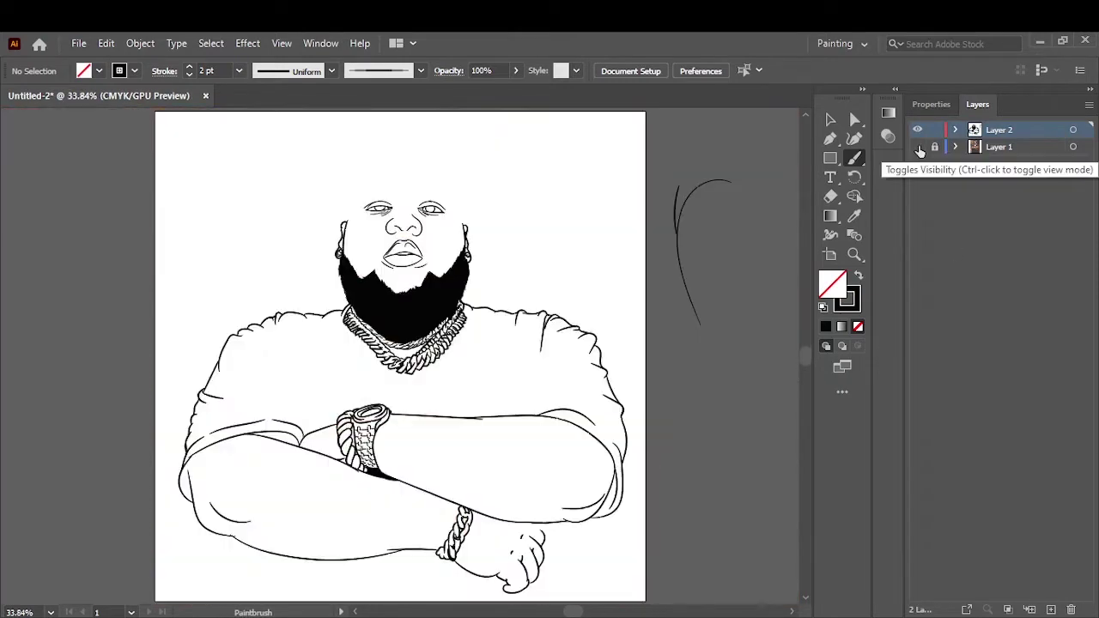
{"action": "key", "text": "ctrl+1"}
{"action": "left_click_drag", "start_coordinate": [511, 432], "coordinate": [541, 254]}
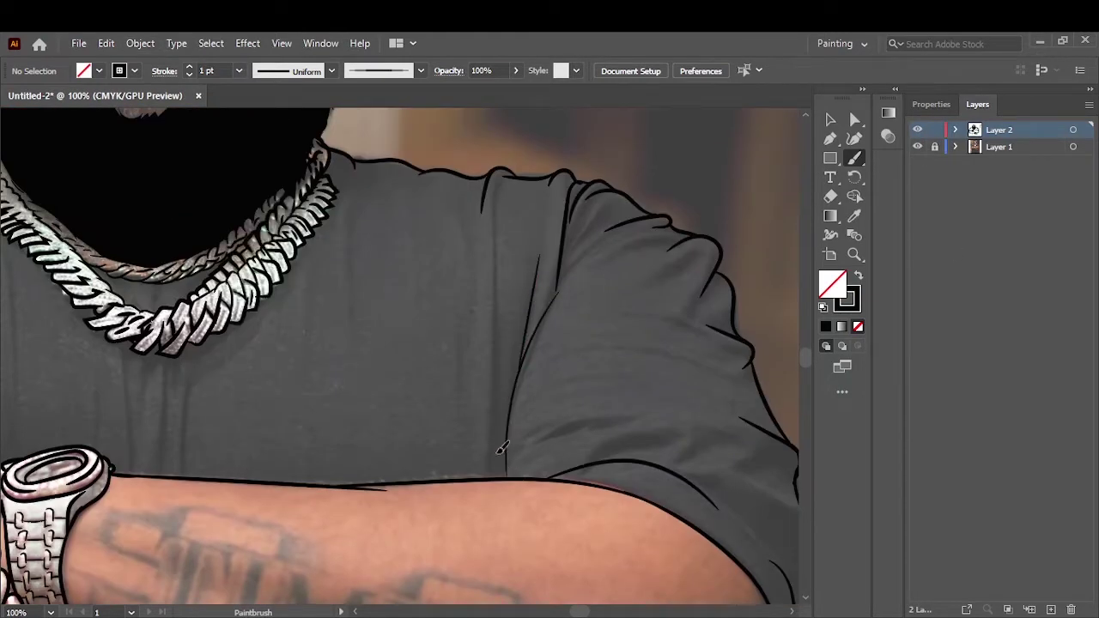
{"action": "left_click_drag", "start_coordinate": [496, 460], "coordinate": [510, 178]}
{"action": "left_click_drag", "start_coordinate": [477, 343], "coordinate": [458, 211]}
{"action": "left_click_drag", "start_coordinate": [418, 254], "coordinate": [414, 185]}
{"action": "left_click_drag", "start_coordinate": [356, 322], "coordinate": [348, 191]}
{"action": "left_click_drag", "start_coordinate": [607, 206], "coordinate": [611, 194]}
{"action": "left_click_drag", "start_coordinate": [592, 259], "coordinate": [667, 225]}
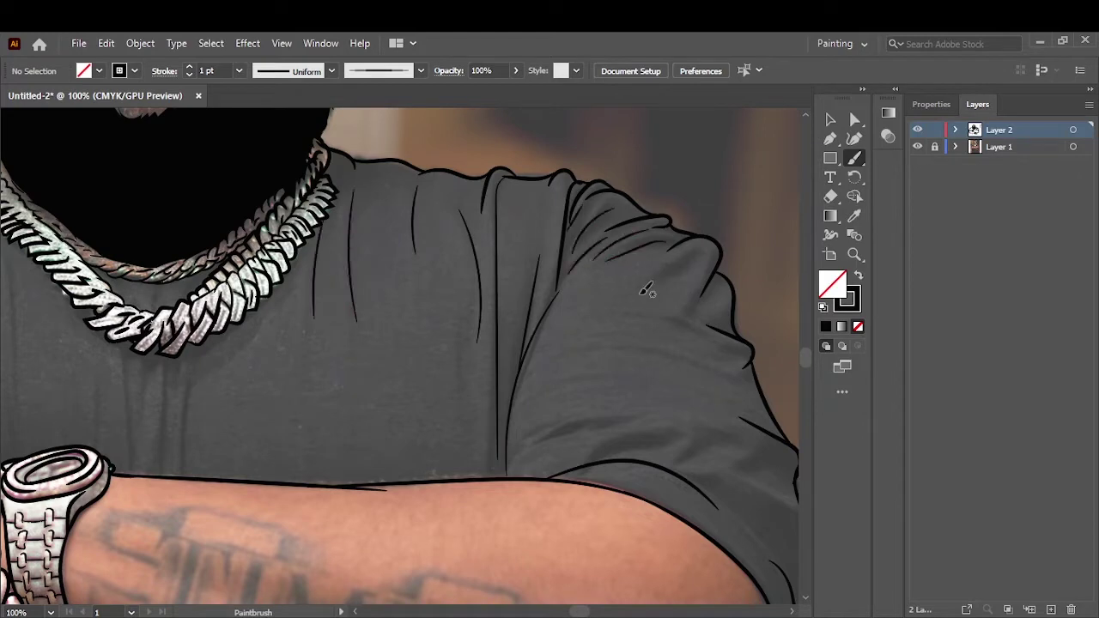
Step: Review the fold lines with the photo hidden and shown, then set black as fill
{"action": "scroll", "coordinate": [632, 332], "scroll_direction": "down", "scroll_amount": 5}
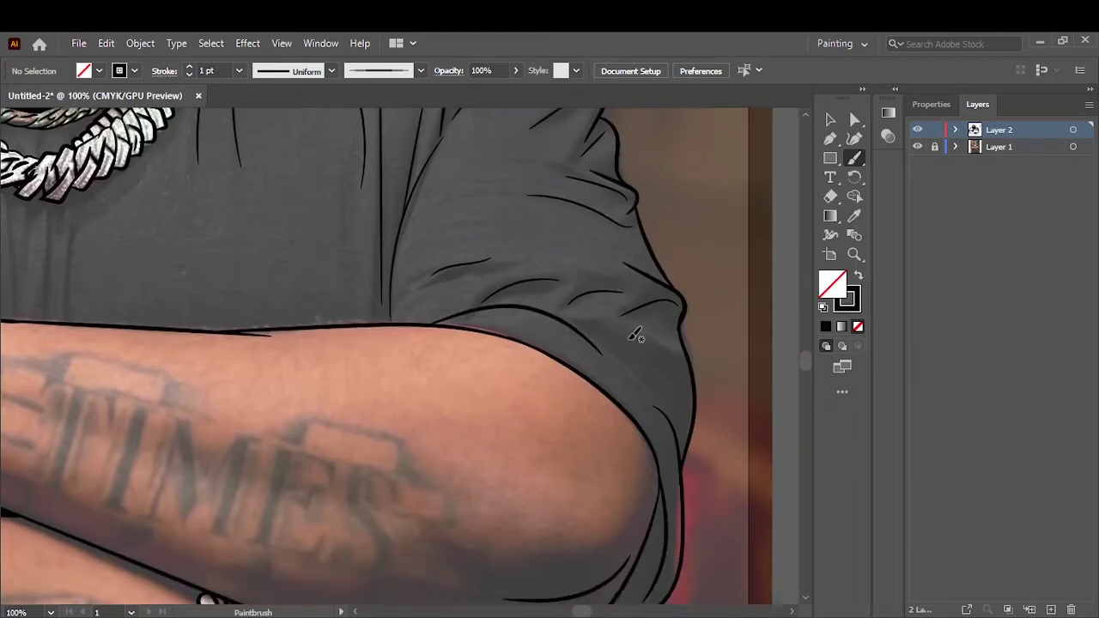
{"action": "scroll", "coordinate": [515, 352], "scroll_direction": "left", "scroll_amount": 5}
{"action": "scroll", "coordinate": [484, 361], "scroll_direction": "up", "scroll_amount": 5}
{"action": "scroll", "coordinate": [485, 360], "scroll_direction": "left", "scroll_amount": 2}
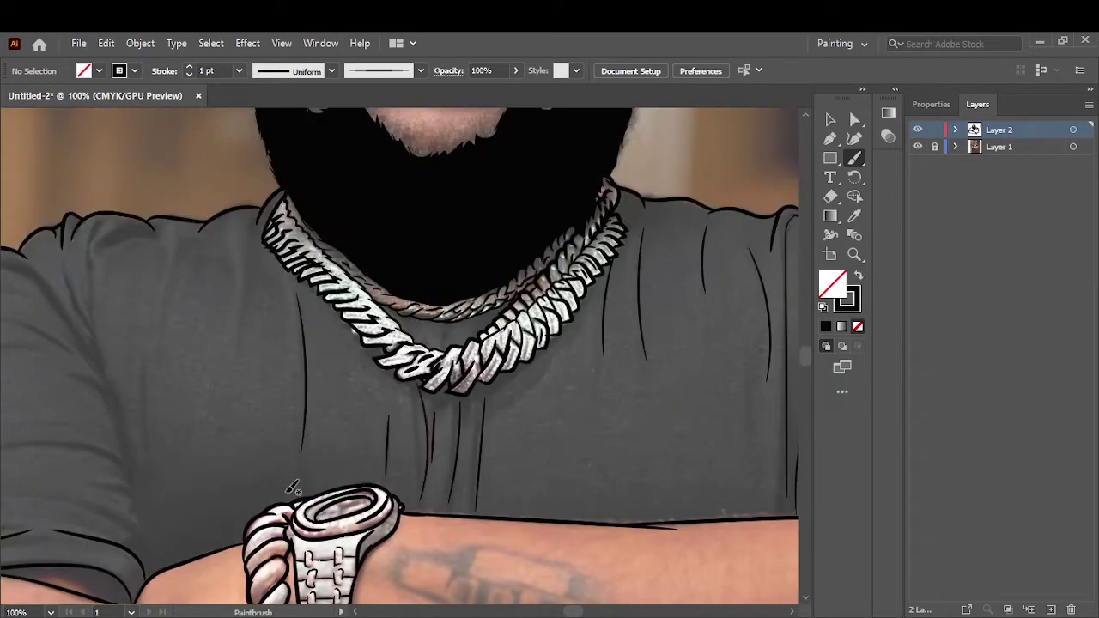
{"action": "scroll", "coordinate": [363, 443], "scroll_direction": "left", "scroll_amount": 5}
{"action": "scroll", "coordinate": [363, 444], "scroll_direction": "down", "scroll_amount": 1}
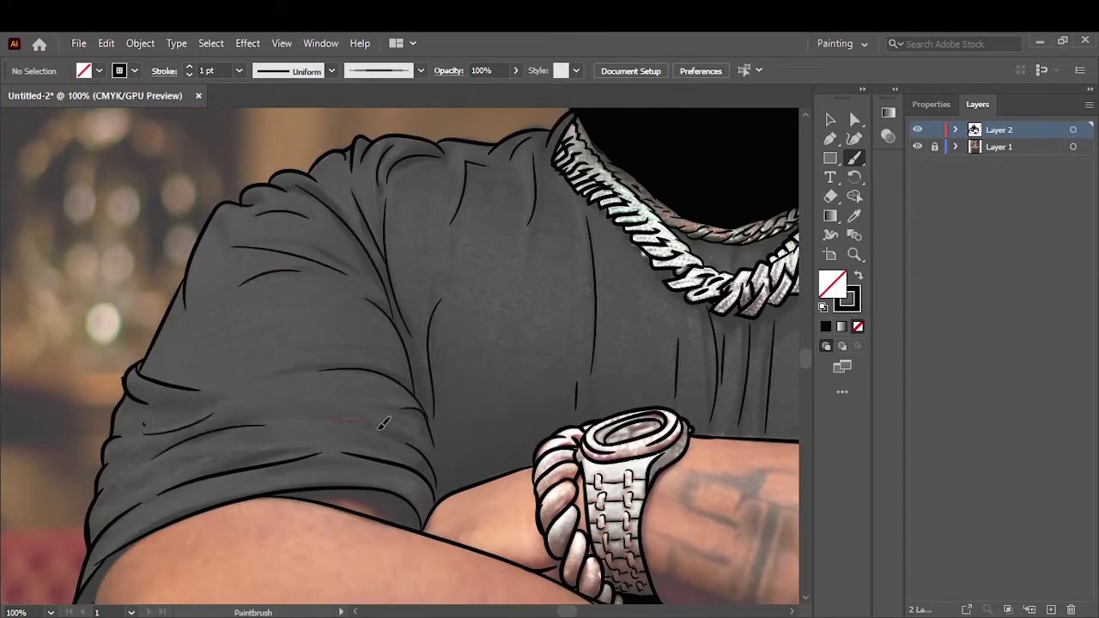
{"action": "key", "text": "ctrl+0"}
{"action": "left_click", "coordinate": [917, 147]}
{"action": "left_click", "coordinate": [918, 147]}
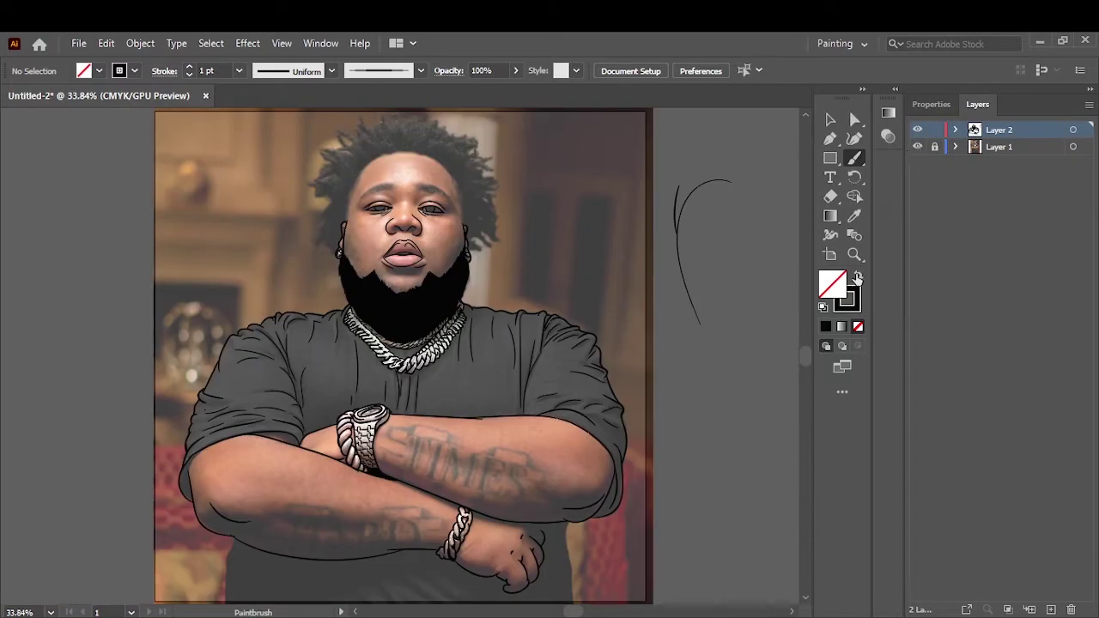
{"action": "key", "text": "shift+x"}
Step: Draw black filled shadow shapes around the thumb and along the wrist edge
{"action": "key", "text": "n"}
{"action": "scroll", "coordinate": [470, 277], "scroll_direction": "up", "scroll_amount": 5}
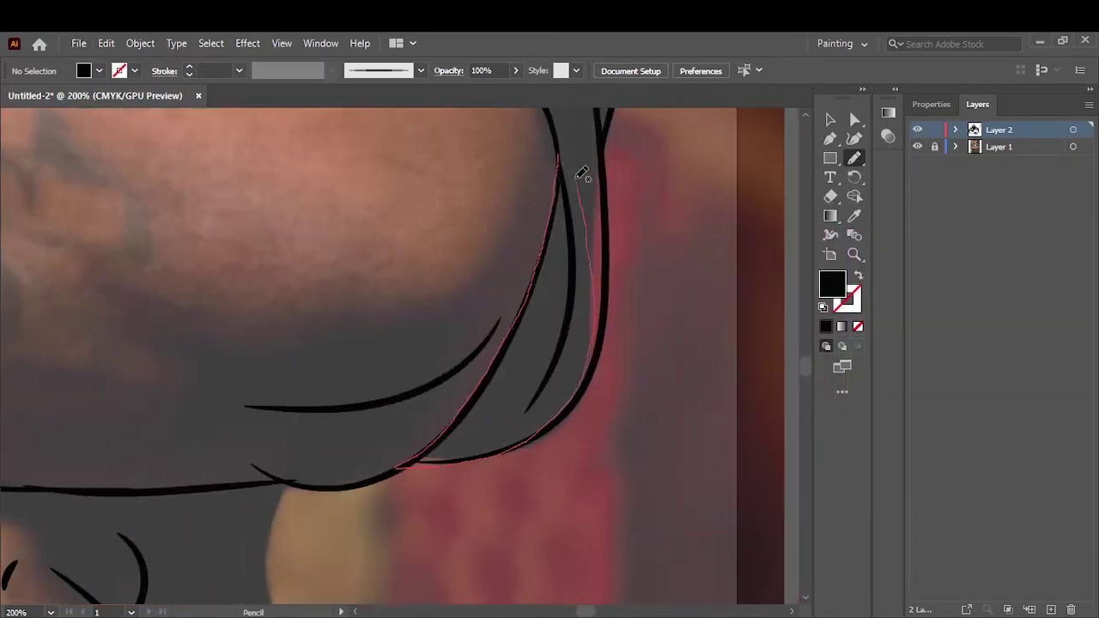
{"action": "scroll", "coordinate": [581, 167], "scroll_direction": "down", "scroll_amount": 4}
{"action": "scroll", "coordinate": [584, 495], "scroll_direction": "up", "scroll_amount": 4}
{"action": "left_click_drag", "start_coordinate": [583, 495], "coordinate": [522, 446]}
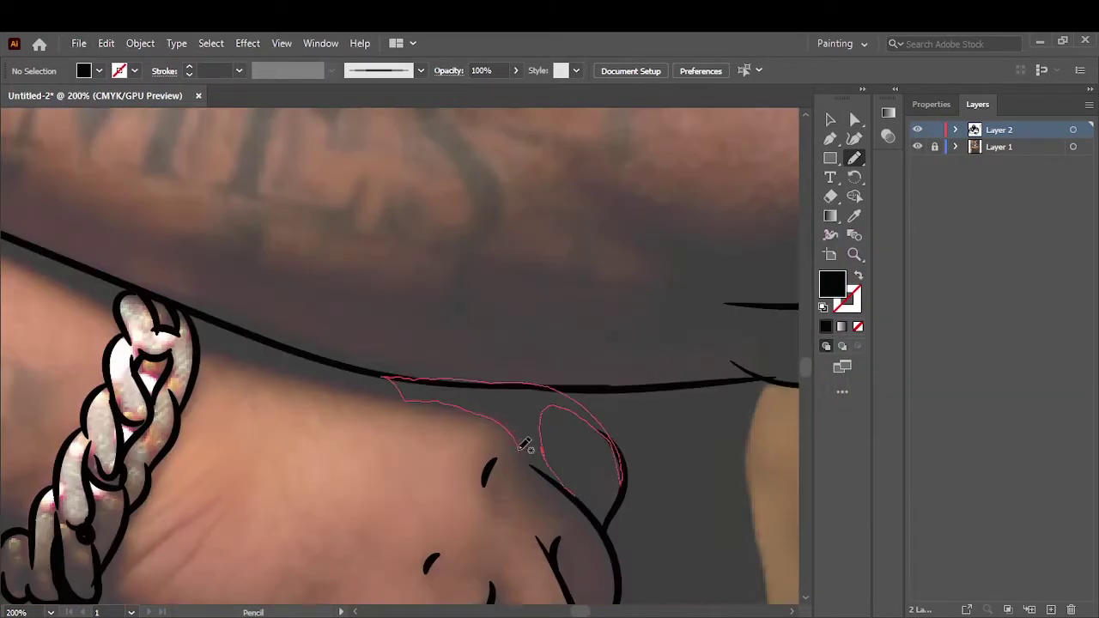
{"action": "mouse_move", "coordinate": [424, 400]}
{"action": "left_mouse_down"}
{"action": "mouse_move", "coordinate": [247, 319]}
{"action": "mouse_move", "coordinate": [635, 480]}
{"action": "left_mouse_up"}
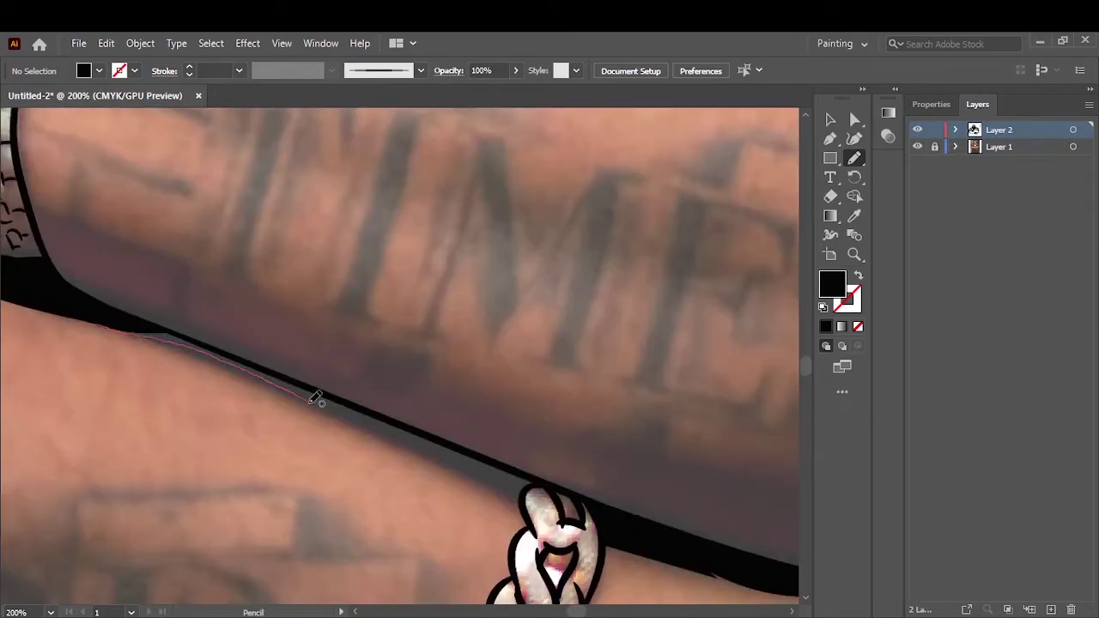
{"action": "mouse_move", "coordinate": [527, 478]}
{"action": "left_mouse_down"}
{"action": "mouse_move", "coordinate": [315, 377]}
{"action": "mouse_move", "coordinate": [137, 325]}
{"action": "left_mouse_up"}
Step: Shade the belly's left, top and lower edges with black shadow shapes
{"action": "scroll", "coordinate": [767, 336], "scroll_direction": "down", "scroll_amount": 5}
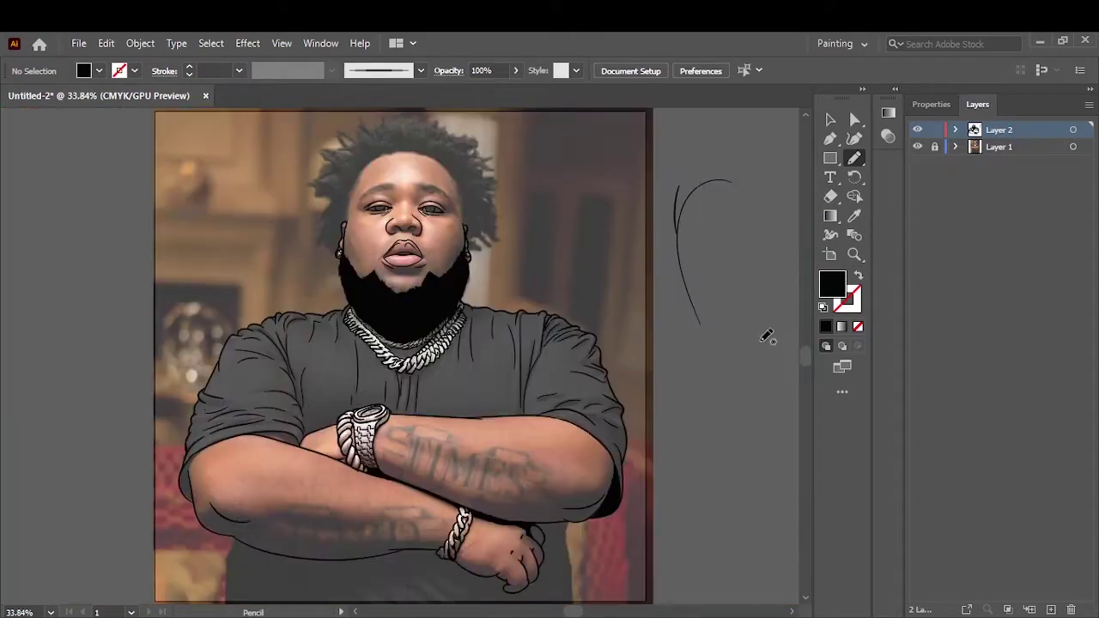
{"action": "scroll", "coordinate": [226, 441], "scroll_direction": "up", "scroll_amount": 3}
{"action": "scroll", "coordinate": [302, 554], "scroll_direction": "up", "scroll_amount": 2}
{"action": "left_click_drag", "start_coordinate": [302, 554], "coordinate": [339, 299]}
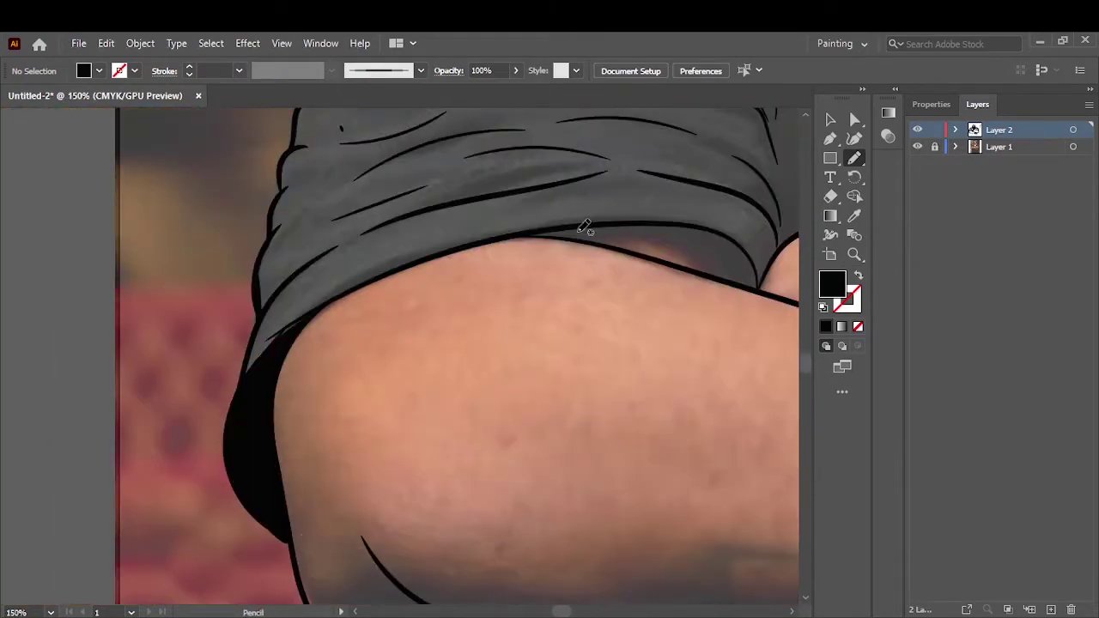
{"action": "left_click_drag", "start_coordinate": [525, 232], "coordinate": [758, 290]}
{"action": "key", "text": "ctrl+0"}
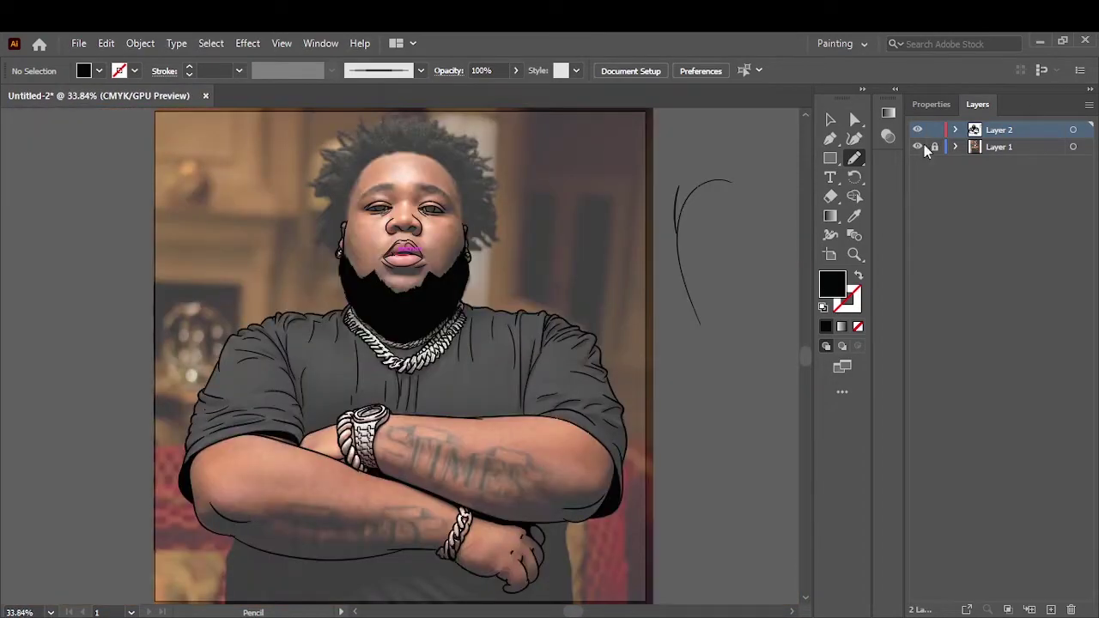
{"action": "left_click", "coordinate": [917, 146]}
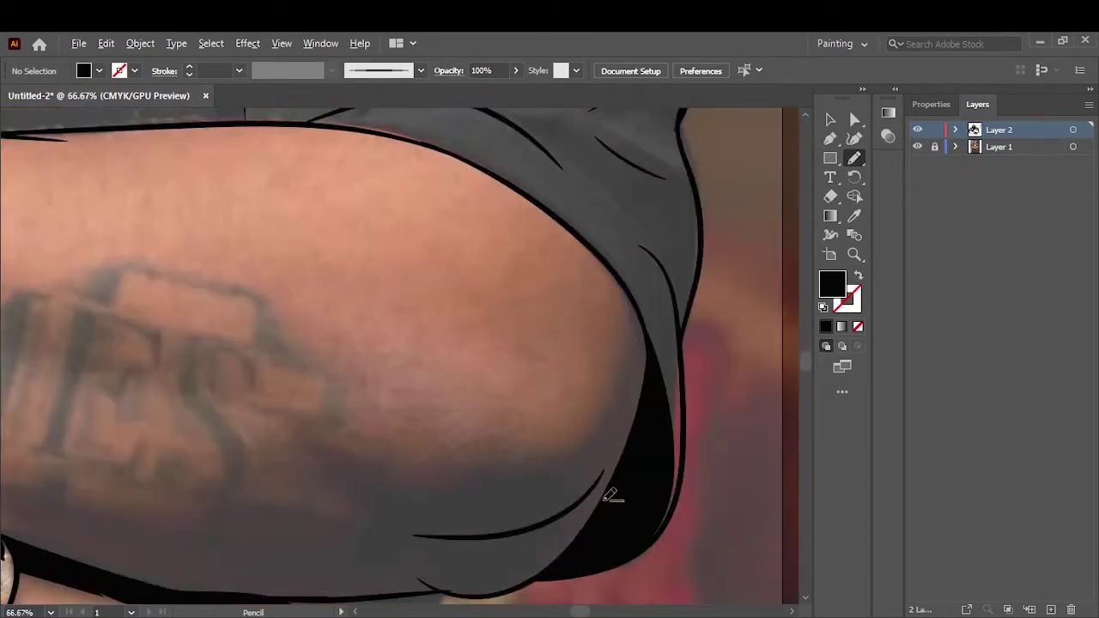
{"action": "mouse_move", "coordinate": [620, 350]}
{"action": "left_mouse_down"}
{"action": "mouse_move", "coordinate": [532, 472]}
{"action": "mouse_move", "coordinate": [632, 375]}
{"action": "left_mouse_up"}
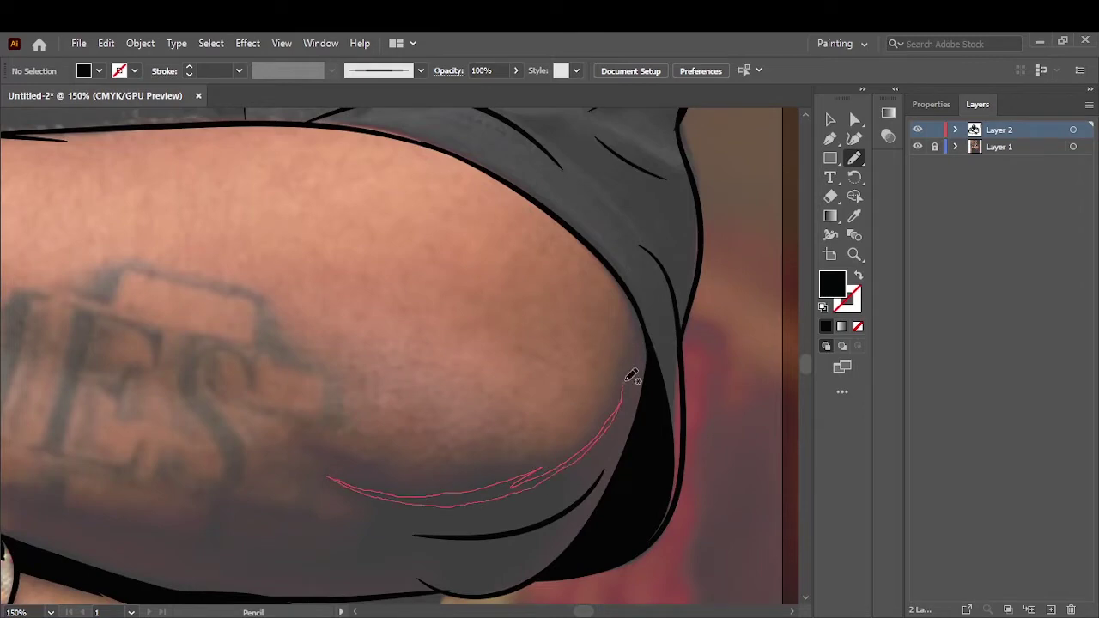
{"action": "left_click_drag", "start_coordinate": [500, 489], "coordinate": [598, 430]}
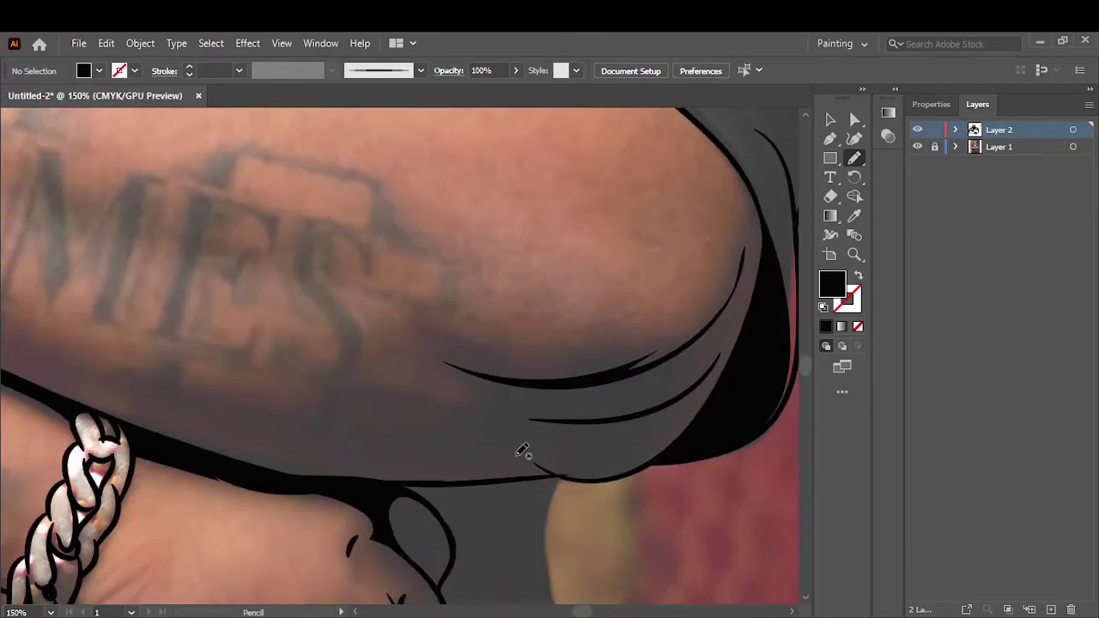
Step: Add black shadows under the lower forearm and around the elbow, then review
{"action": "left_click_drag", "start_coordinate": [515, 386], "coordinate": [270, 404]}
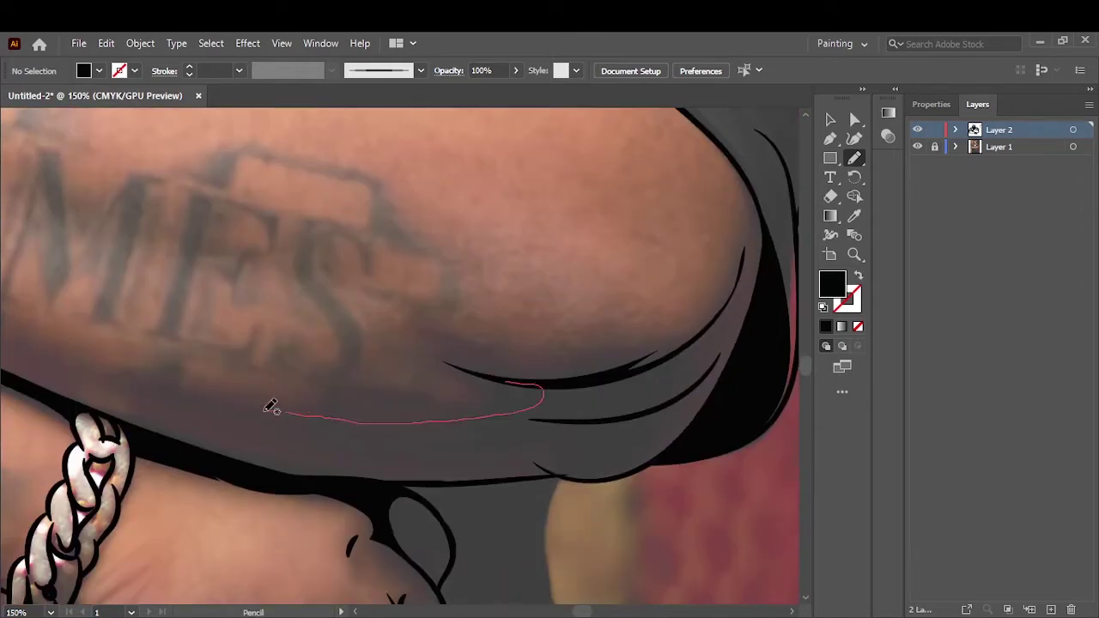
{"action": "left_click_drag", "start_coordinate": [512, 426], "coordinate": [736, 338]}
{"action": "left_click_drag", "start_coordinate": [589, 414], "coordinate": [269, 412]}
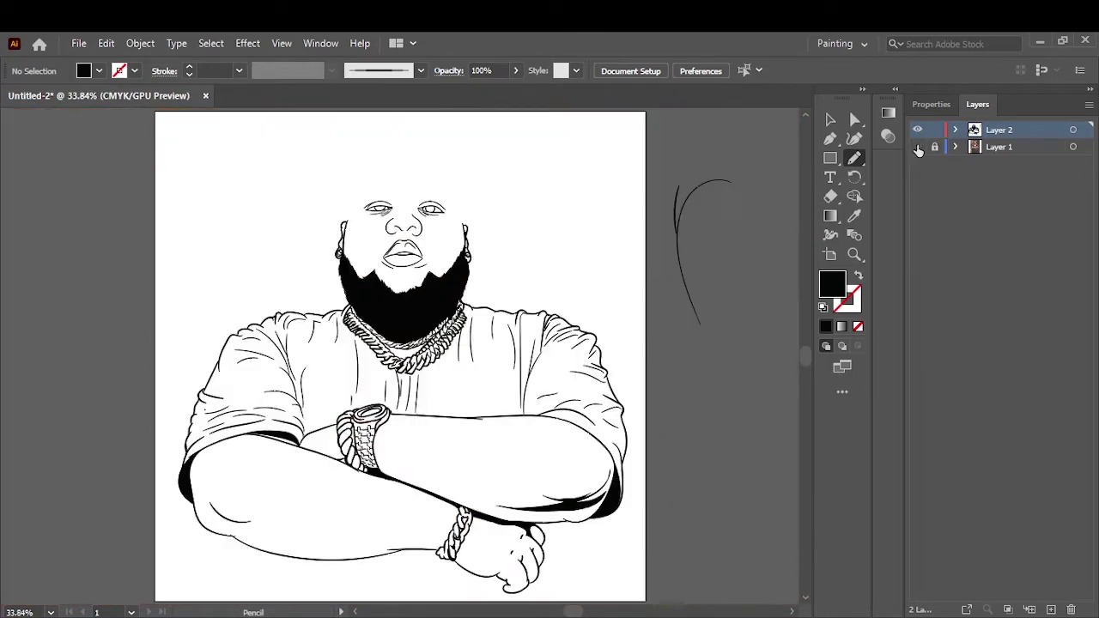
{"action": "left_click_drag", "start_coordinate": [550, 547], "coordinate": [293, 547]}
{"action": "left_click_drag", "start_coordinate": [163, 438], "coordinate": [292, 468]}
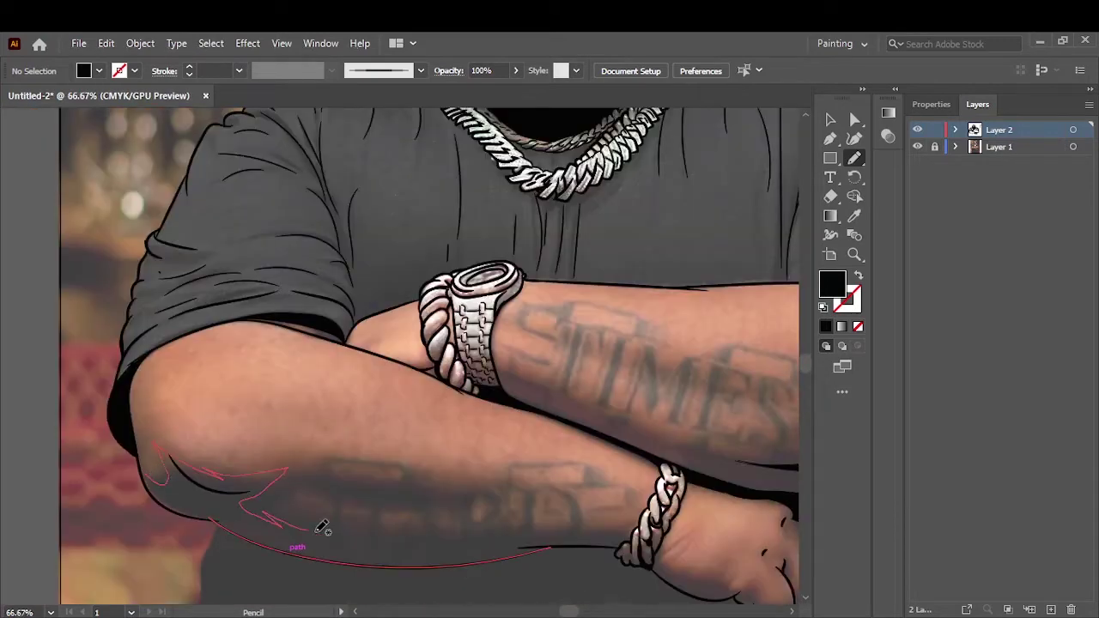
{"action": "mouse_move", "coordinate": [481, 549]}
{"action": "left_mouse_down"}
{"action": "mouse_move", "coordinate": [224, 506]}
{"action": "mouse_move", "coordinate": [142, 468]}
{"action": "left_mouse_up"}
{"action": "left_click", "coordinate": [916, 147]}
{"action": "key", "text": "ctrl+0"}
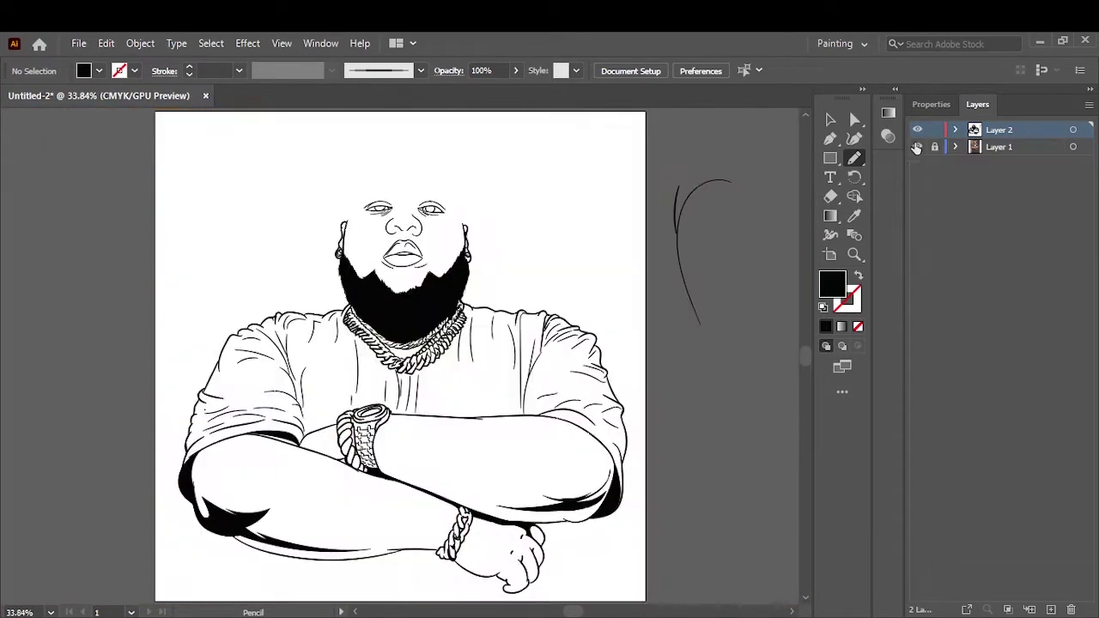
Step: Trace the tattoo letters T, I, M, E and S as solid black shapes
{"action": "left_click", "coordinate": [916, 147]}
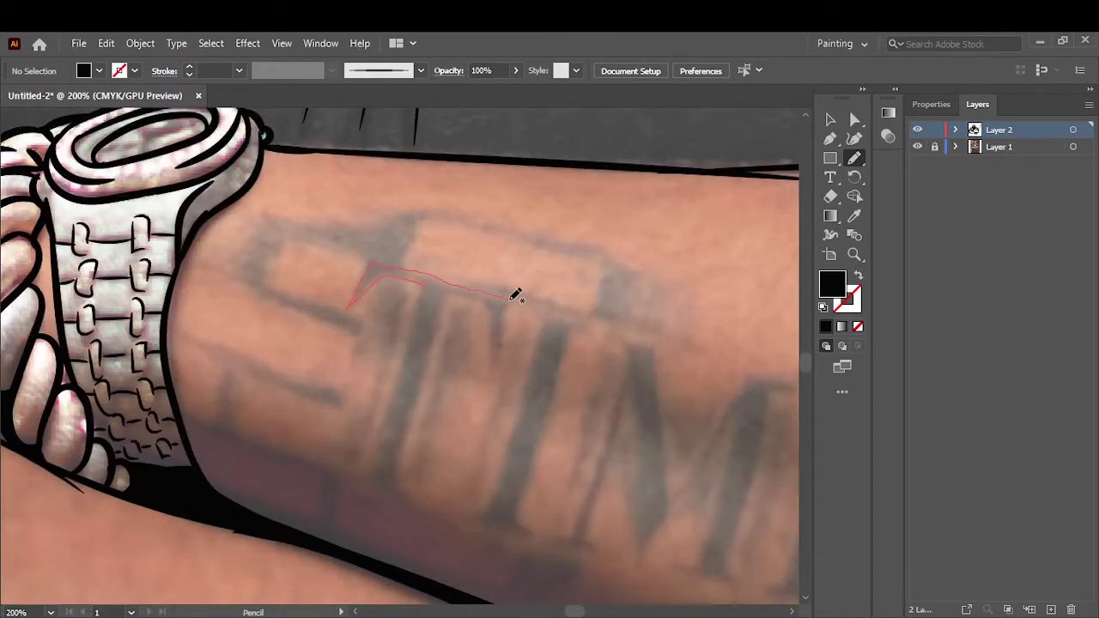
{"action": "left_click_drag", "start_coordinate": [401, 489], "coordinate": [404, 496]}
{"action": "left_click_drag", "start_coordinate": [466, 516], "coordinate": [525, 317]}
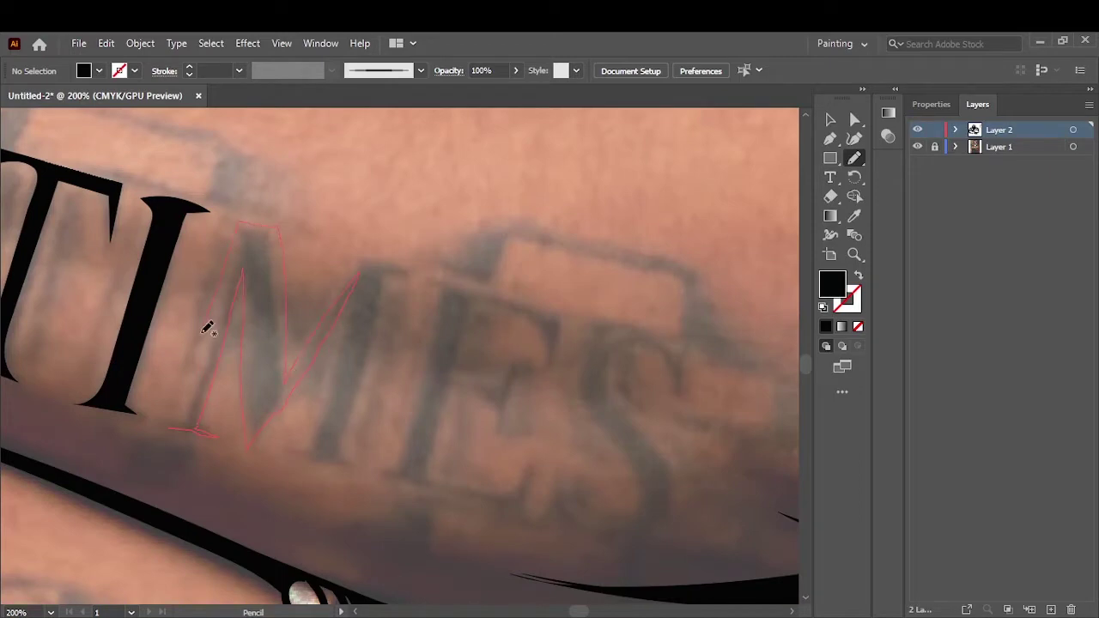
{"action": "left_click_drag", "start_coordinate": [208, 328], "coordinate": [366, 257]}
{"action": "left_click_drag", "start_coordinate": [332, 378], "coordinate": [325, 393]}
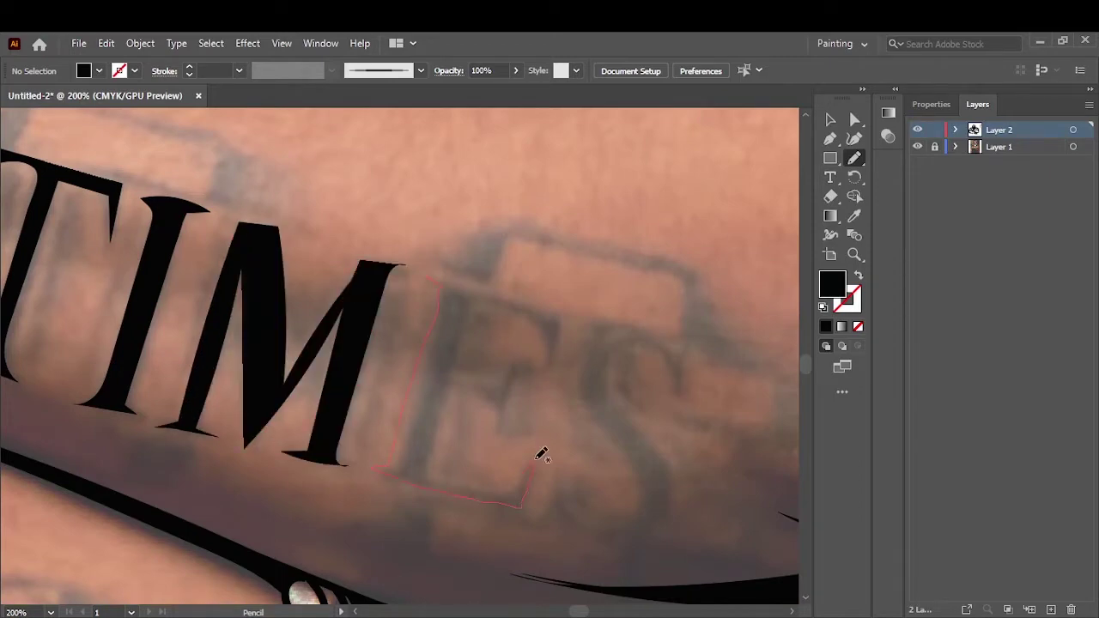
{"action": "left_click_drag", "start_coordinate": [552, 372], "coordinate": [470, 296]}
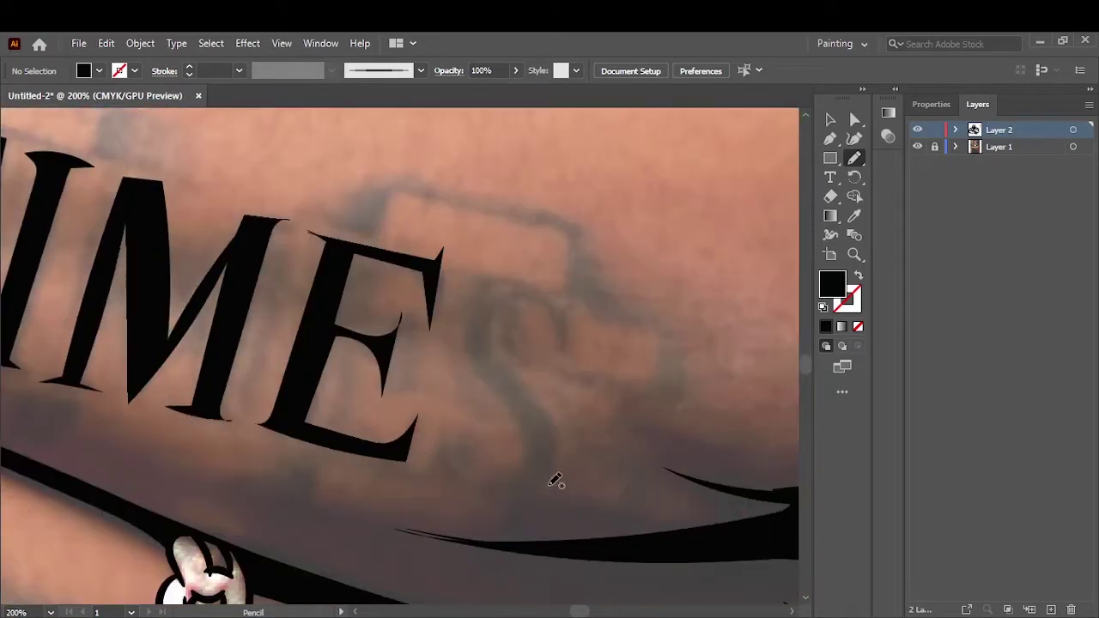
{"action": "left_click_drag", "start_coordinate": [434, 436], "coordinate": [507, 314]}
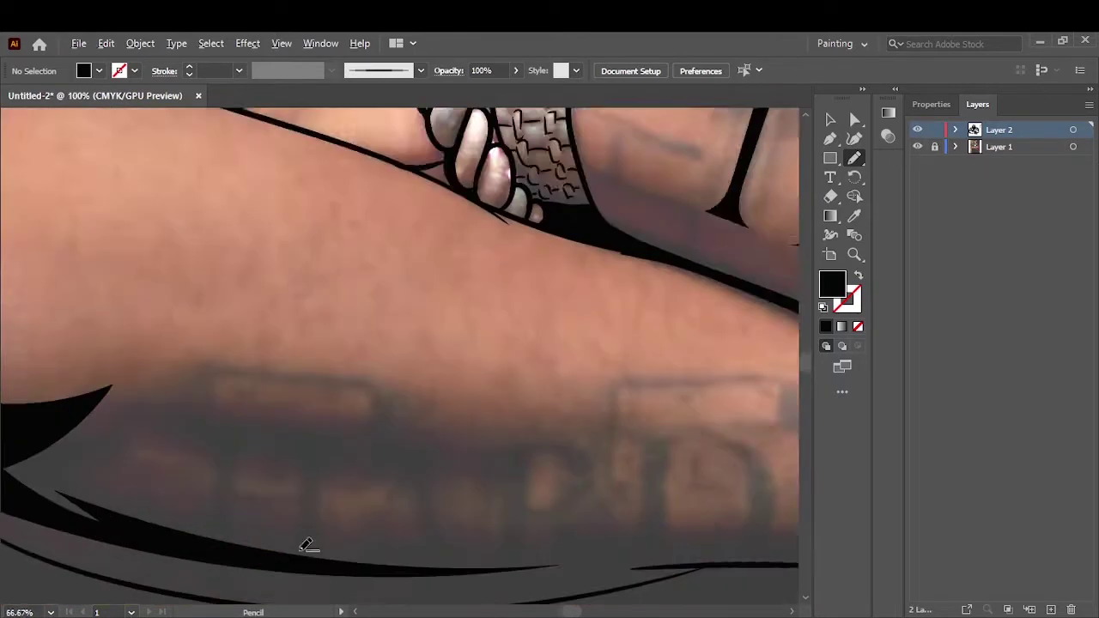
Step: Trace the lower arm's lettering H, A, R and the next curved letter in black
{"action": "left_click_drag", "start_coordinate": [261, 455], "coordinate": [319, 359]}
{"action": "mouse_move", "coordinate": [399, 418]}
{"action": "left_mouse_down"}
{"action": "mouse_move", "coordinate": [380, 473]}
{"action": "mouse_move", "coordinate": [388, 429]}
{"action": "left_mouse_up"}
{"action": "mouse_move", "coordinate": [486, 490]}
{"action": "left_mouse_down"}
{"action": "mouse_move", "coordinate": [539, 369]}
{"action": "mouse_move", "coordinate": [446, 501]}
{"action": "left_mouse_up"}
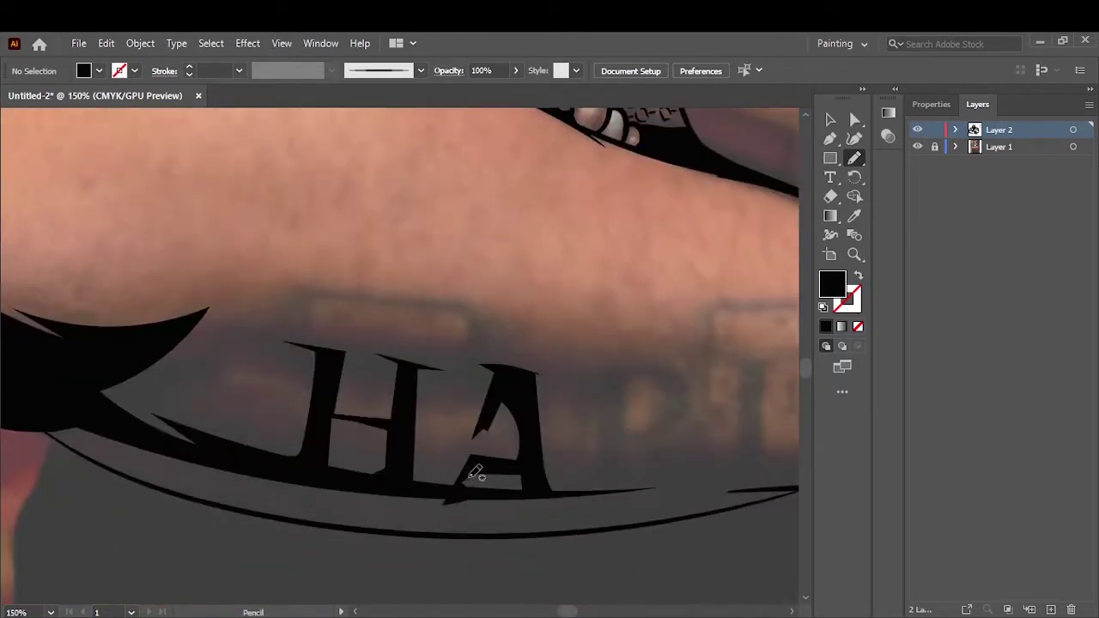
{"action": "scroll", "coordinate": [481, 480], "scroll_direction": "right", "scroll_amount": 5}
{"action": "left_click_drag", "start_coordinate": [376, 495], "coordinate": [388, 488]}
{"action": "mouse_move", "coordinate": [466, 434]}
{"action": "left_mouse_down"}
{"action": "mouse_move", "coordinate": [410, 433]}
{"action": "mouse_move", "coordinate": [498, 485]}
{"action": "left_mouse_up"}
{"action": "left_click_drag", "start_coordinate": [575, 470], "coordinate": [530, 364]}
{"action": "left_click_drag", "start_coordinate": [557, 452], "coordinate": [649, 442]}
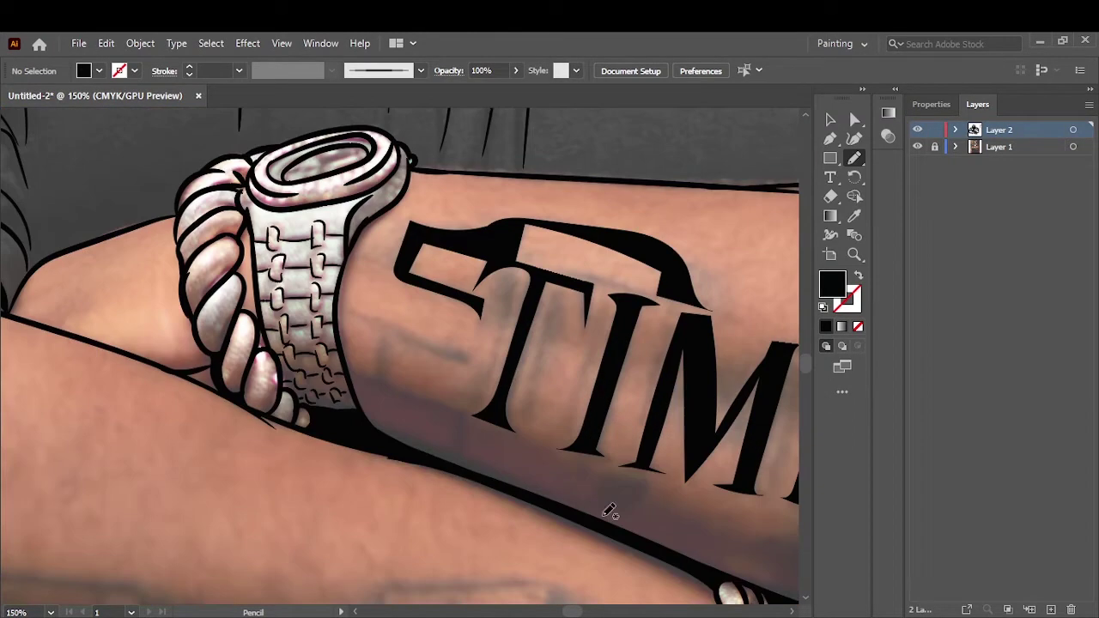
Step: Add black brush strokes and inner details around the TIMES tattoo letters
{"action": "key", "text": "b"}
{"action": "key", "text": "shift+x"}
{"action": "left_click_drag", "start_coordinate": [342, 308], "coordinate": [481, 363]}
{"action": "left_click_drag", "start_coordinate": [463, 415], "coordinate": [369, 377]}
{"action": "left_click_drag", "start_coordinate": [397, 333], "coordinate": [369, 375]}
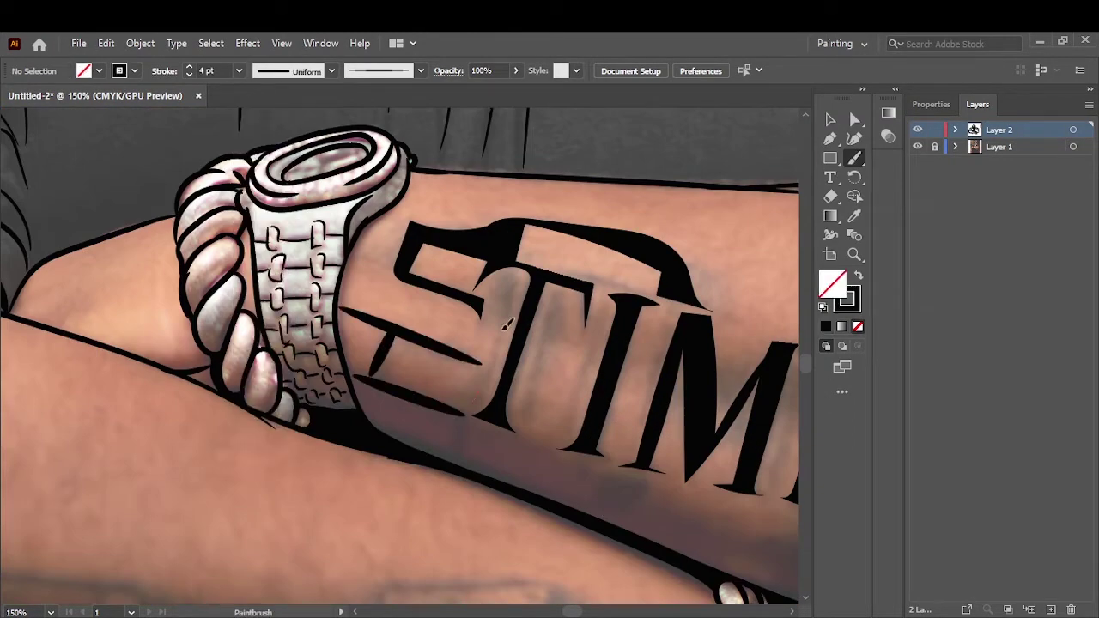
{"action": "left_click_drag", "start_coordinate": [513, 273], "coordinate": [474, 402]}
{"action": "left_click_drag", "start_coordinate": [573, 281], "coordinate": [519, 443]}
{"action": "left_click_drag", "start_coordinate": [422, 441], "coordinate": [543, 486]}
{"action": "left_click_drag", "start_coordinate": [601, 470], "coordinate": [587, 515]}
{"action": "left_click_drag", "start_coordinate": [604, 340], "coordinate": [567, 417]}
{"action": "left_click_drag", "start_coordinate": [544, 266], "coordinate": [665, 292]}
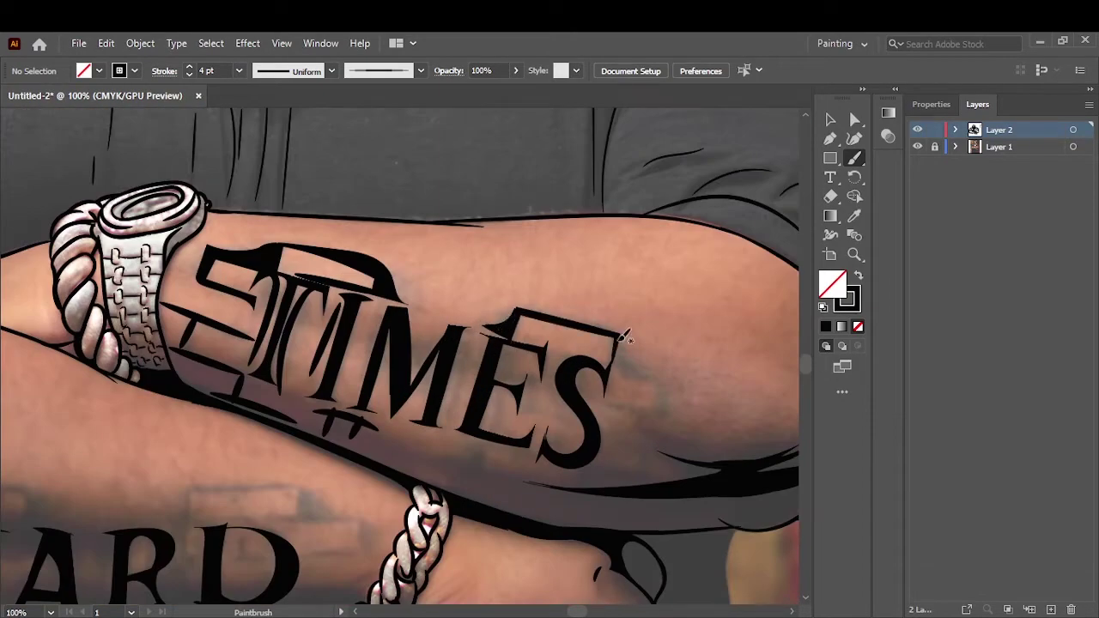
Step: Extend the S of TIMES into a serif box with strokes beneath the banner
{"action": "left_click_drag", "start_coordinate": [619, 367], "coordinate": [663, 416]}
{"action": "scroll", "coordinate": [678, 395], "scroll_direction": "up", "scroll_amount": 2}
{"action": "left_click_drag", "start_coordinate": [555, 288], "coordinate": [542, 346]}
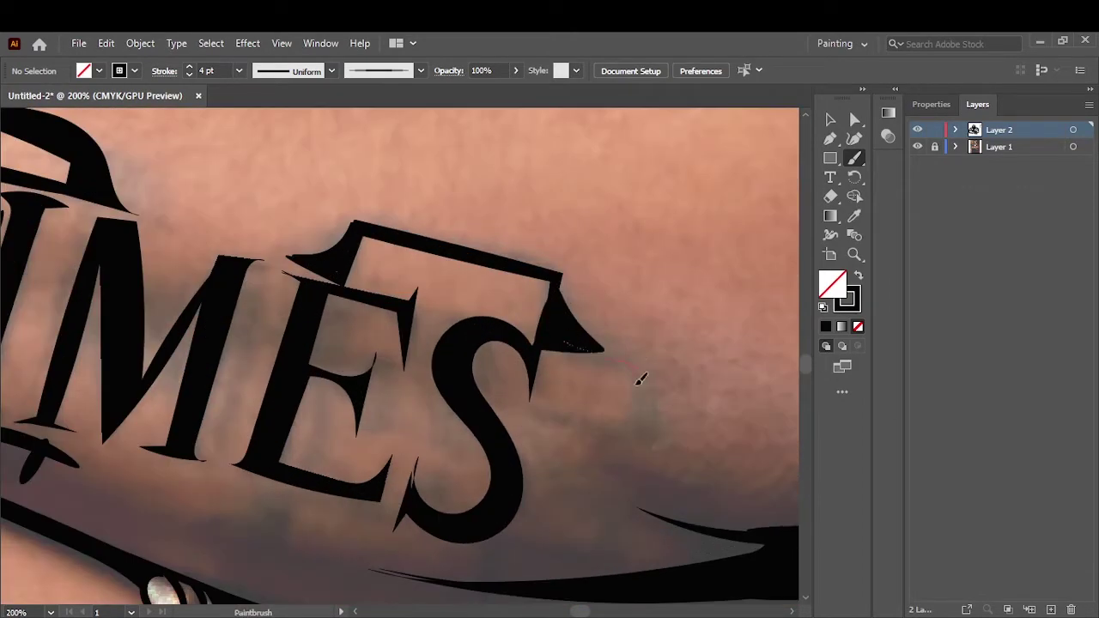
{"action": "left_click_drag", "start_coordinate": [638, 375], "coordinate": [532, 422]}
{"action": "left_click_drag", "start_coordinate": [590, 437], "coordinate": [590, 496]}
{"action": "key", "text": "ctrl+0"}
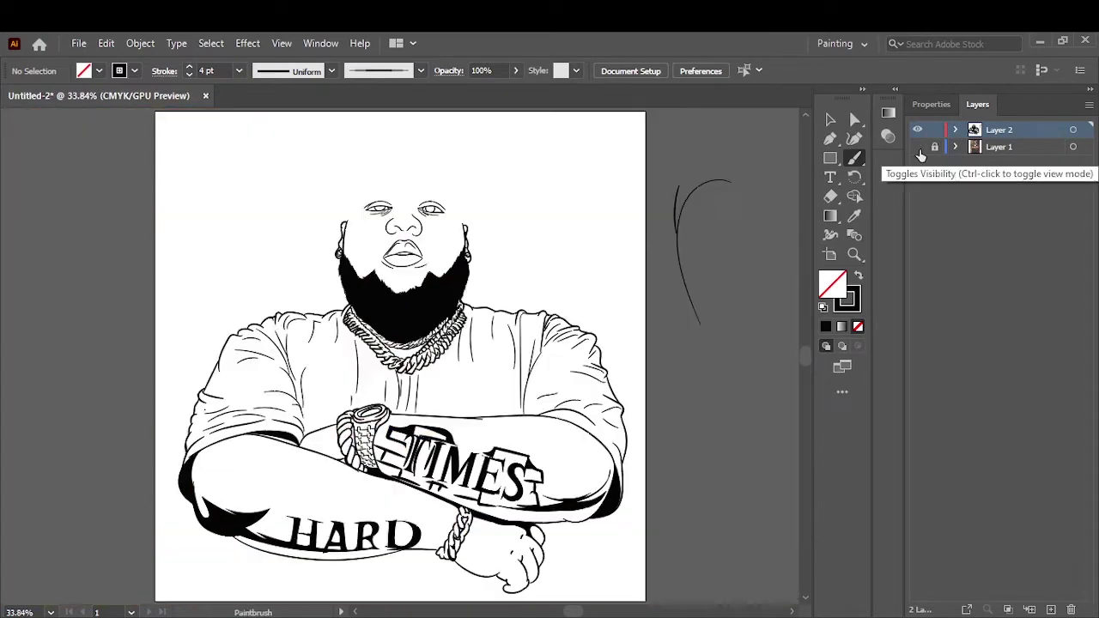
Step: Draw a box, triangle and flourish strokes around the HARD lettering
{"action": "scroll", "coordinate": [298, 530], "scroll_direction": "up", "scroll_amount": 4}
{"action": "left_click_drag", "start_coordinate": [582, 396], "coordinate": [652, 448]}
{"action": "mouse_move", "coordinate": [623, 345]}
{"action": "left_mouse_down"}
{"action": "mouse_move", "coordinate": [678, 391]}
{"action": "mouse_move", "coordinate": [464, 394]}
{"action": "left_mouse_up"}
{"action": "left_click_drag", "start_coordinate": [48, 372], "coordinate": [309, 397]}
{"action": "scroll", "coordinate": [309, 396], "scroll_direction": "left", "scroll_amount": 3}
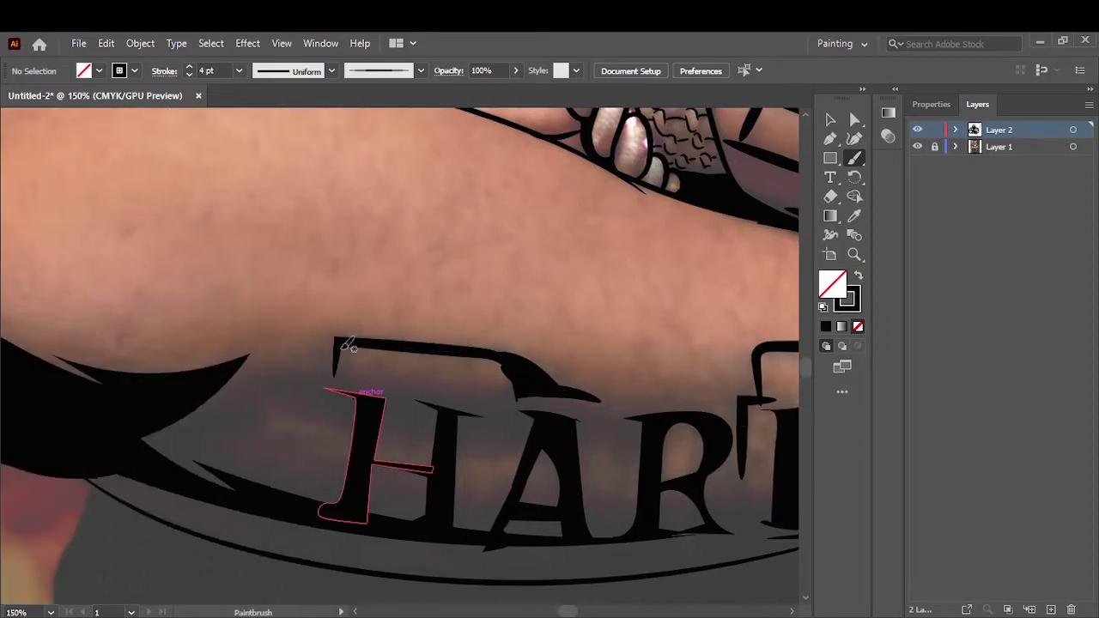
{"action": "left_click_drag", "start_coordinate": [339, 343], "coordinate": [259, 403]}
{"action": "key", "text": "ctrl+0"}
{"action": "left_click", "coordinate": [917, 147]}
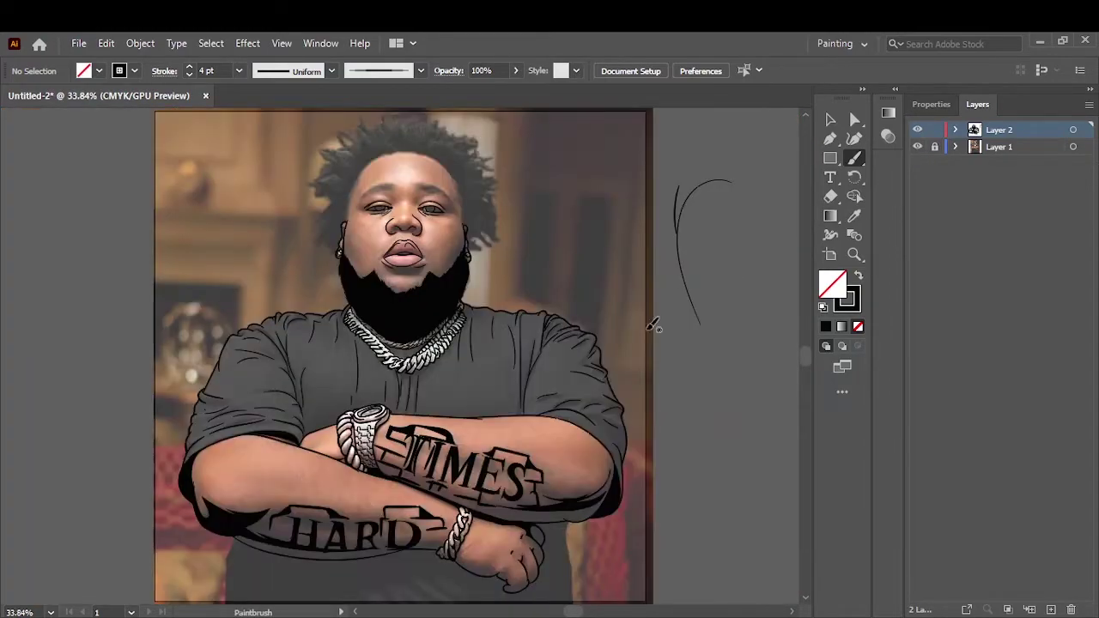
{"action": "scroll", "coordinate": [279, 318], "scroll_direction": "up", "scroll_amount": 5}
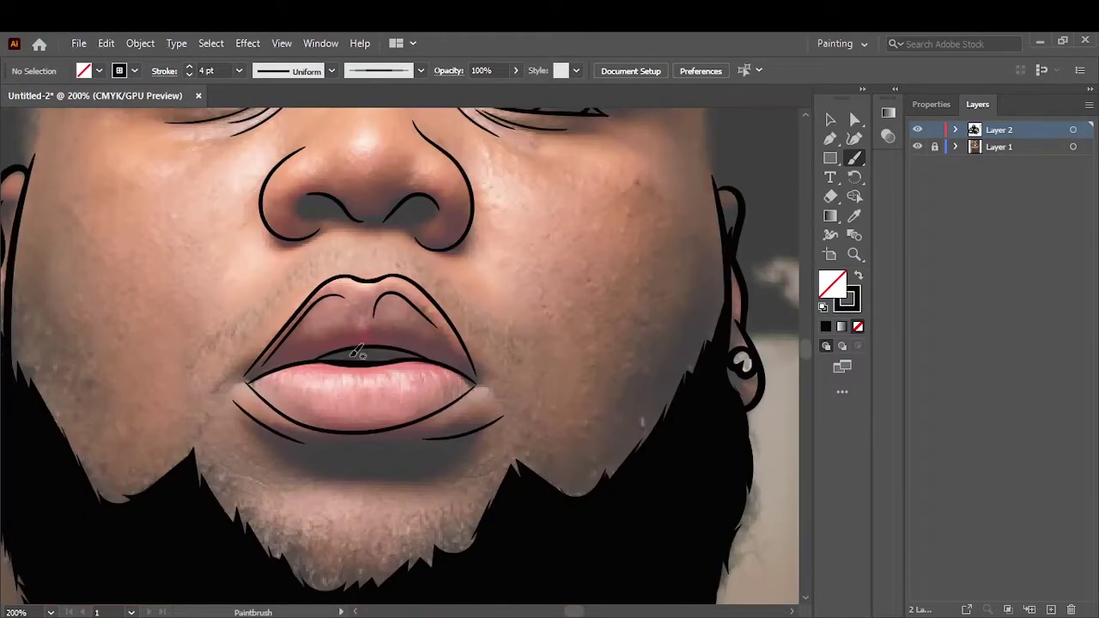
Step: Fill the mouth opening with a solid black Pencil shape
{"action": "key", "text": "n"}
{"action": "key", "text": "shift+x"}
{"action": "scroll", "coordinate": [284, 436], "scroll_direction": "up", "scroll_amount": 3}
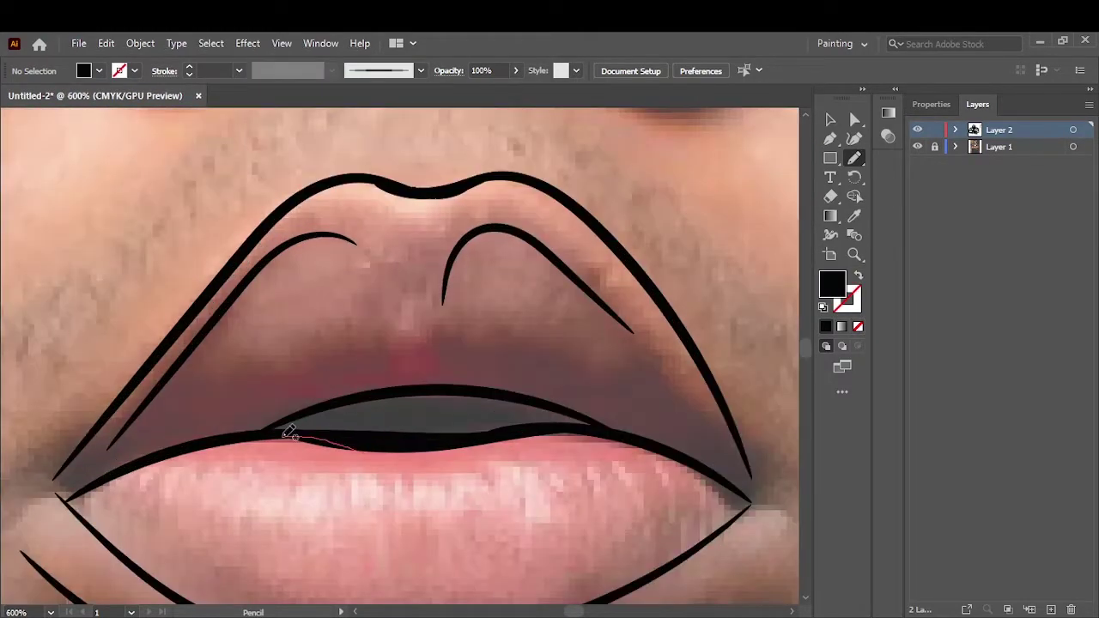
{"action": "mouse_move", "coordinate": [284, 436]}
{"action": "left_mouse_down"}
{"action": "mouse_move", "coordinate": [432, 442]}
{"action": "mouse_move", "coordinate": [420, 443]}
{"action": "left_mouse_up"}
Step: Draw solid black shapes beneath the lower lip and over the other iris
{"action": "scroll", "coordinate": [412, 478], "scroll_direction": "down", "scroll_amount": 5}
{"action": "scroll", "coordinate": [412, 478], "scroll_direction": "down", "scroll_amount": 2}
{"action": "mouse_move", "coordinate": [53, 326]}
{"action": "left_mouse_down"}
{"action": "mouse_move", "coordinate": [432, 488]}
{"action": "mouse_move", "coordinate": [553, 402]}
{"action": "left_mouse_up"}
{"action": "key", "text": "ctrl+0"}
{"action": "scroll", "coordinate": [535, 376], "scroll_direction": "up", "scroll_amount": 10}
{"action": "scroll", "coordinate": [280, 498], "scroll_direction": "right", "scroll_amount": 3}
{"action": "left_click_drag", "start_coordinate": [299, 392], "coordinate": [343, 356]}
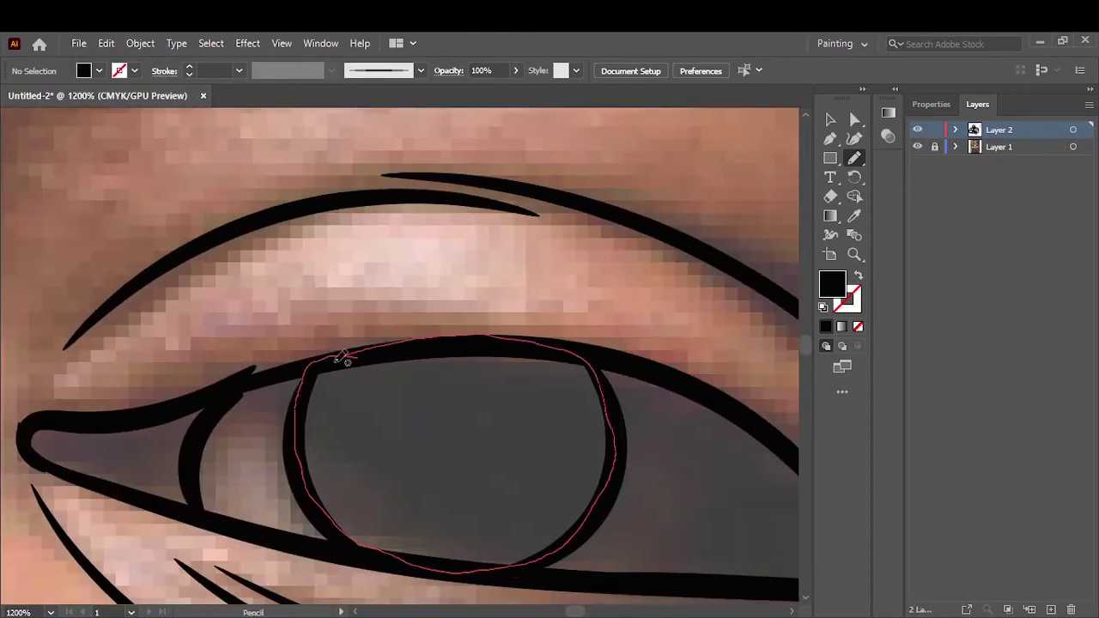
Step: Start a black hair shape tracing up from the ear
{"action": "key", "text": "ctrl+0"}
{"action": "scroll", "coordinate": [403, 240], "scroll_direction": "up", "scroll_amount": 8}
{"action": "scroll", "coordinate": [350, 350], "scroll_direction": "up", "scroll_amount": 3}
{"action": "left_click_drag", "start_coordinate": [429, 285], "coordinate": [256, 300]}
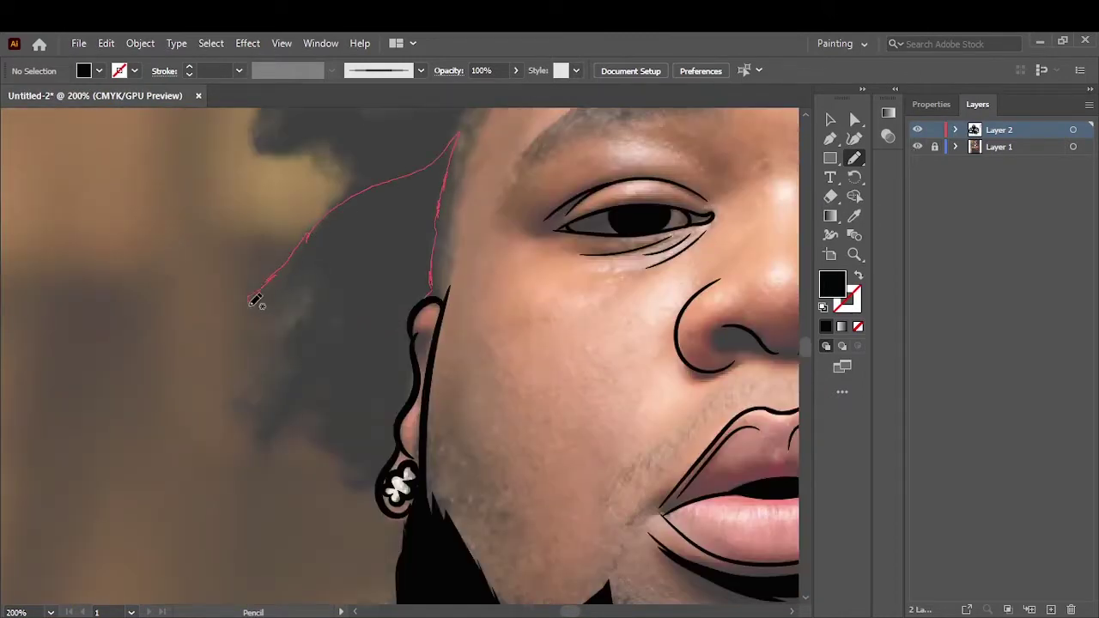
Step: Close the ear-side hair shape and extend black hair over the head top
{"action": "left_click_drag", "start_coordinate": [257, 429], "coordinate": [390, 481]}
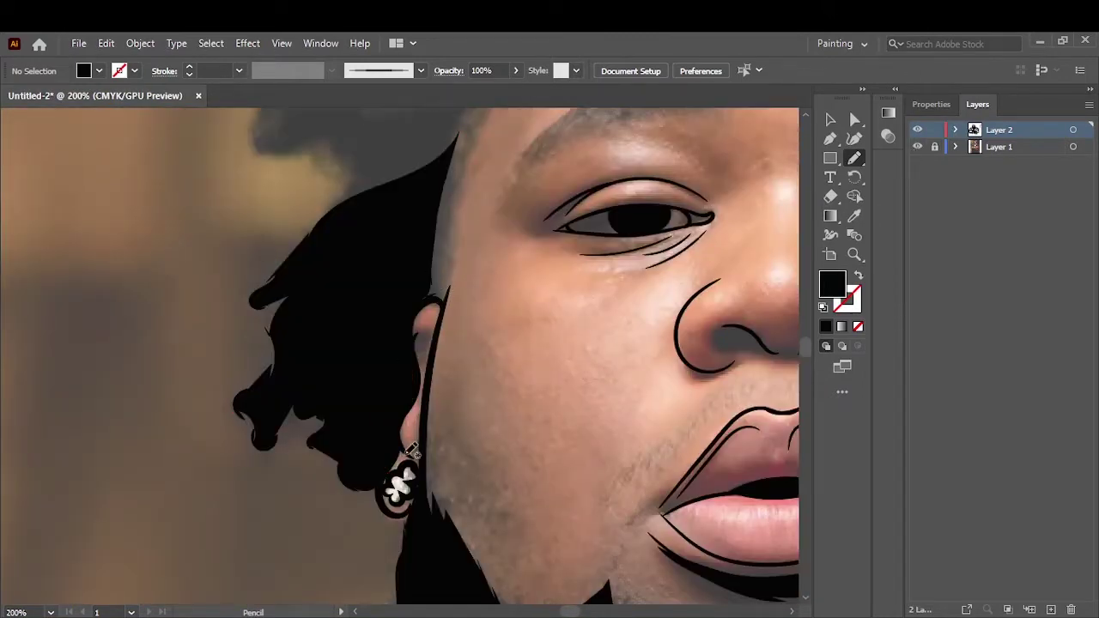
{"action": "scroll", "coordinate": [616, 331], "scroll_direction": "down", "scroll_amount": 1}
{"action": "scroll", "coordinate": [616, 330], "scroll_direction": "up", "scroll_amount": 5}
{"action": "left_click_drag", "start_coordinate": [504, 395], "coordinate": [485, 515]}
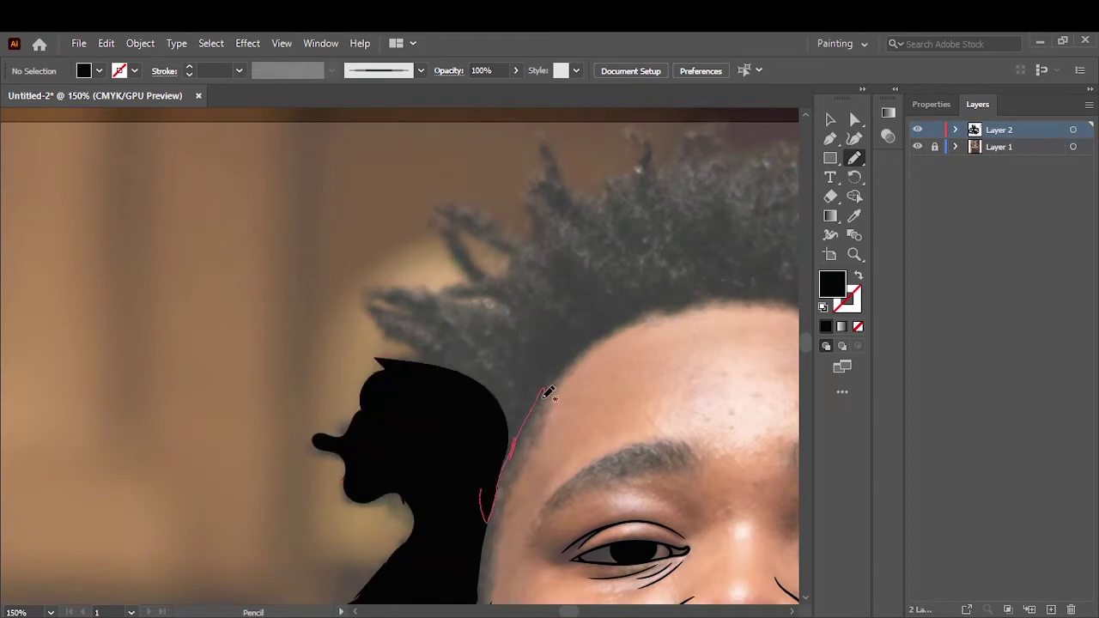
{"action": "mouse_move", "coordinate": [549, 395]}
{"action": "left_mouse_down"}
{"action": "mouse_move", "coordinate": [515, 304]}
{"action": "mouse_move", "coordinate": [377, 288]}
{"action": "left_mouse_up"}
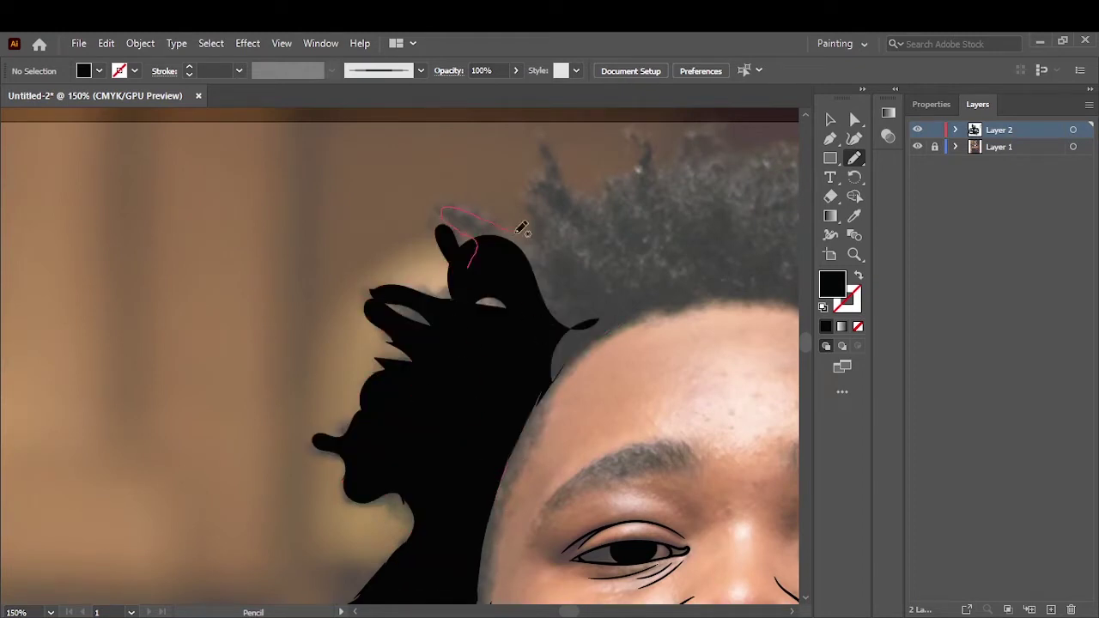
{"action": "left_click_drag", "start_coordinate": [467, 249], "coordinate": [537, 464]}
{"action": "scroll", "coordinate": [536, 464], "scroll_direction": "down", "scroll_amount": 5}
{"action": "scroll", "coordinate": [343, 361], "scroll_direction": "up", "scroll_amount": 3}
Step: Add more solid black hair shapes across the top of the head
{"action": "left_click_drag", "start_coordinate": [276, 397], "coordinate": [346, 359]}
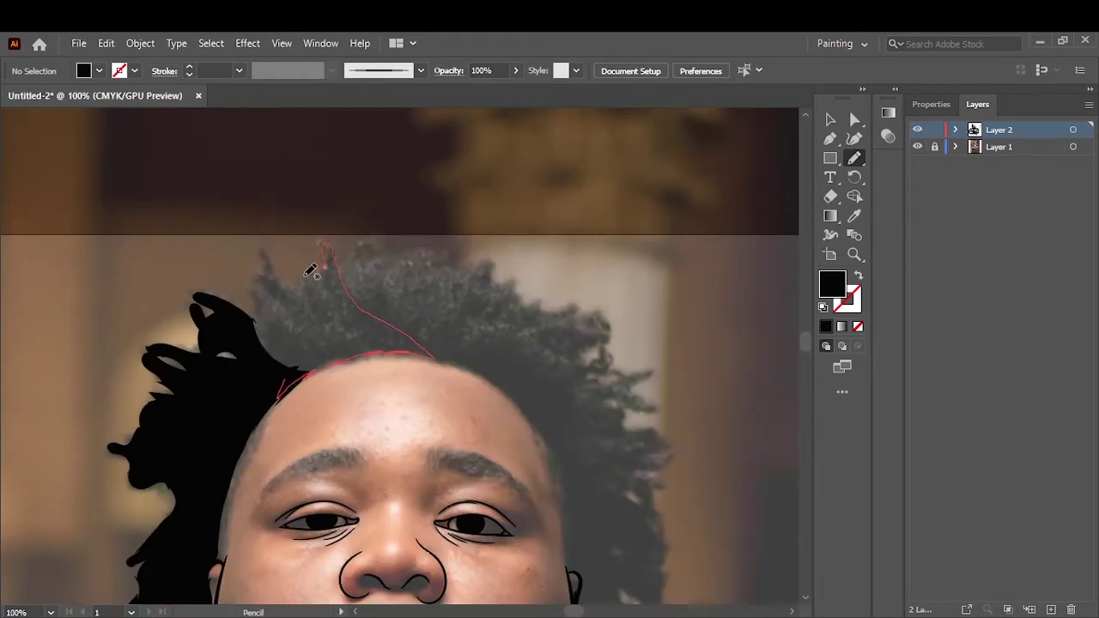
{"action": "left_click_drag", "start_coordinate": [254, 312], "coordinate": [261, 326]}
{"action": "left_click_drag", "start_coordinate": [324, 273], "coordinate": [385, 249]}
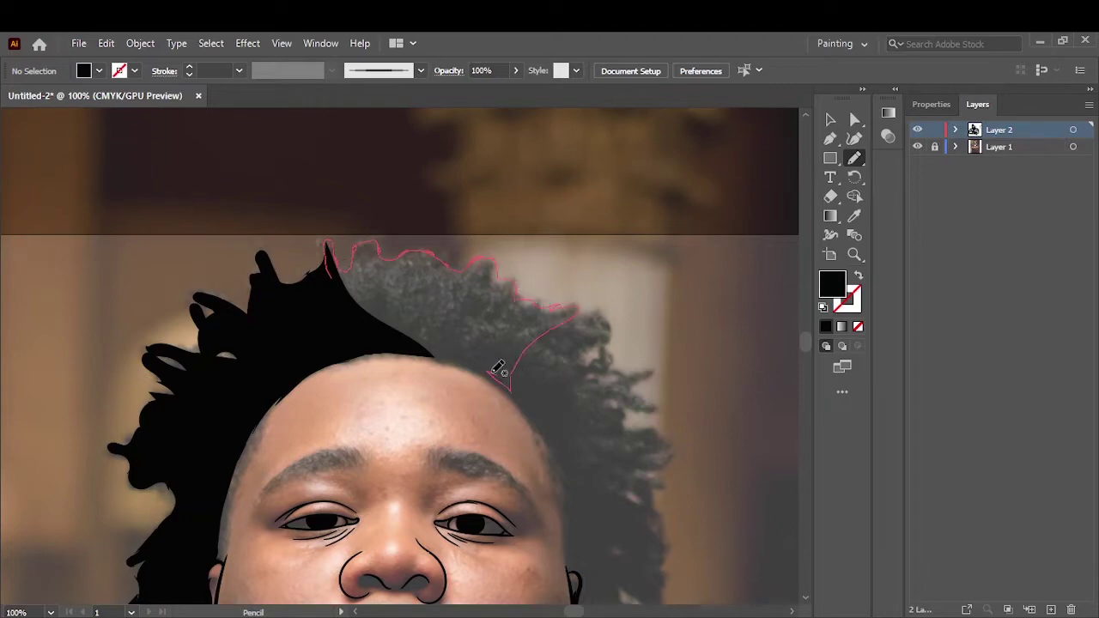
{"action": "left_click_drag", "start_coordinate": [498, 370], "coordinate": [500, 374]}
{"action": "scroll", "coordinate": [500, 374], "scroll_direction": "down", "scroll_amount": 5}
{"action": "scroll", "coordinate": [341, 326], "scroll_direction": "up", "scroll_amount": 3}
Step: Fill the right side of the hair with black shapes down to the hairline
{"action": "left_click_drag", "start_coordinate": [397, 447], "coordinate": [469, 290]}
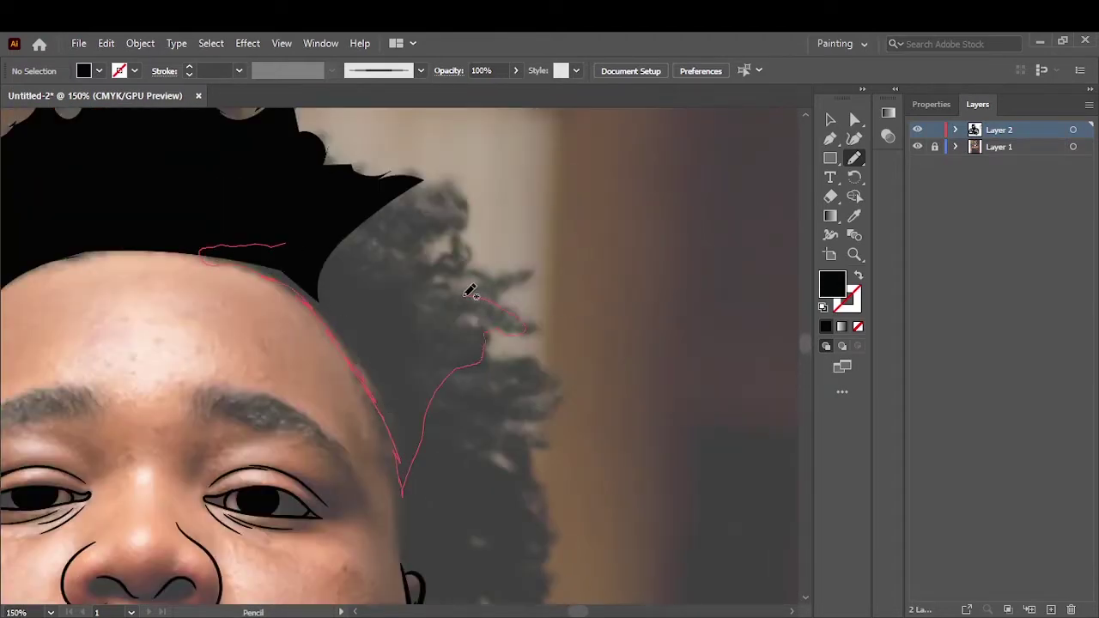
{"action": "mouse_move", "coordinate": [471, 212]}
{"action": "left_mouse_down"}
{"action": "mouse_move", "coordinate": [464, 230]}
{"action": "mouse_move", "coordinate": [500, 324]}
{"action": "left_mouse_up"}
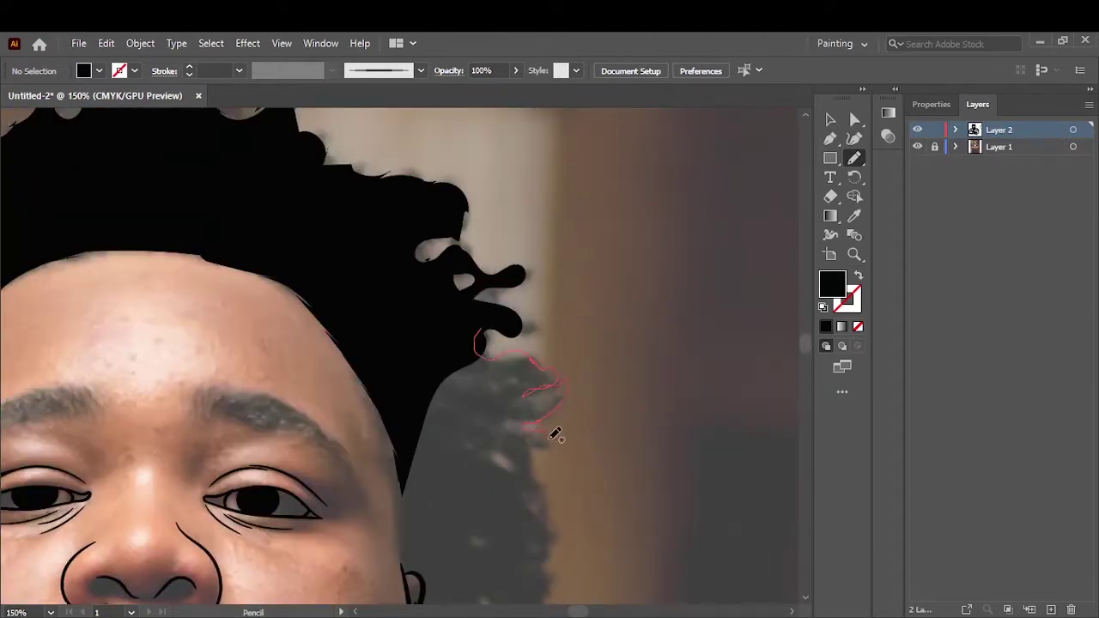
{"action": "mouse_move", "coordinate": [556, 434]}
{"action": "left_mouse_down"}
{"action": "mouse_move", "coordinate": [404, 503]}
{"action": "mouse_move", "coordinate": [476, 343]}
{"action": "left_mouse_up"}
{"action": "scroll", "coordinate": [560, 191], "scroll_direction": "down", "scroll_amount": 5}
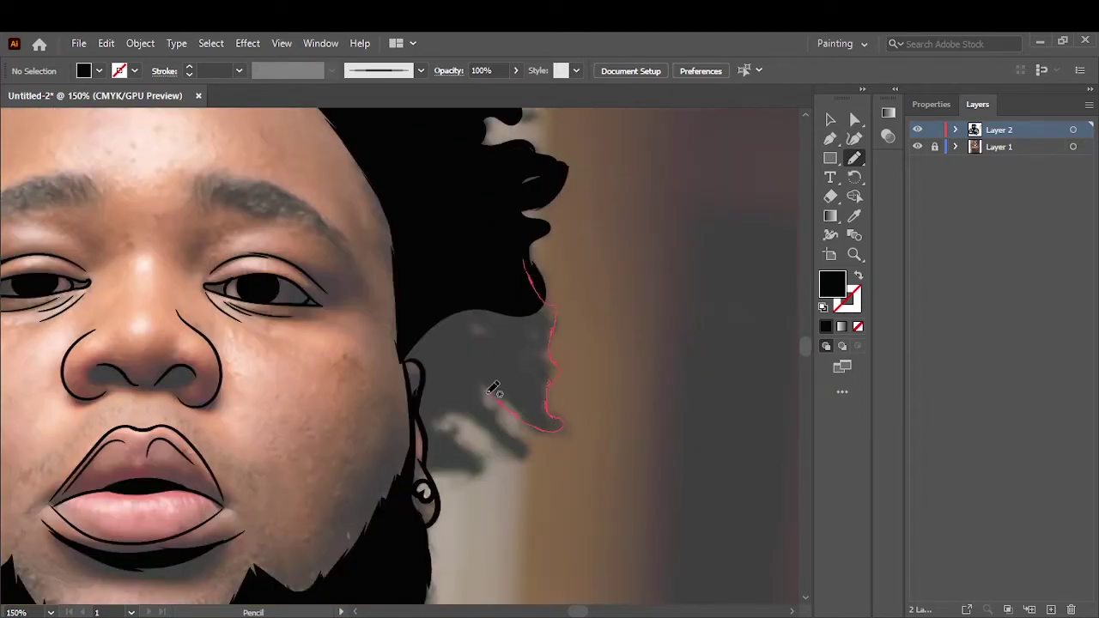
{"action": "left_click_drag", "start_coordinate": [423, 418], "coordinate": [449, 418]}
Step: Draw both eyebrows as solid black filled shapes
{"action": "key", "text": "ctrl+0"}
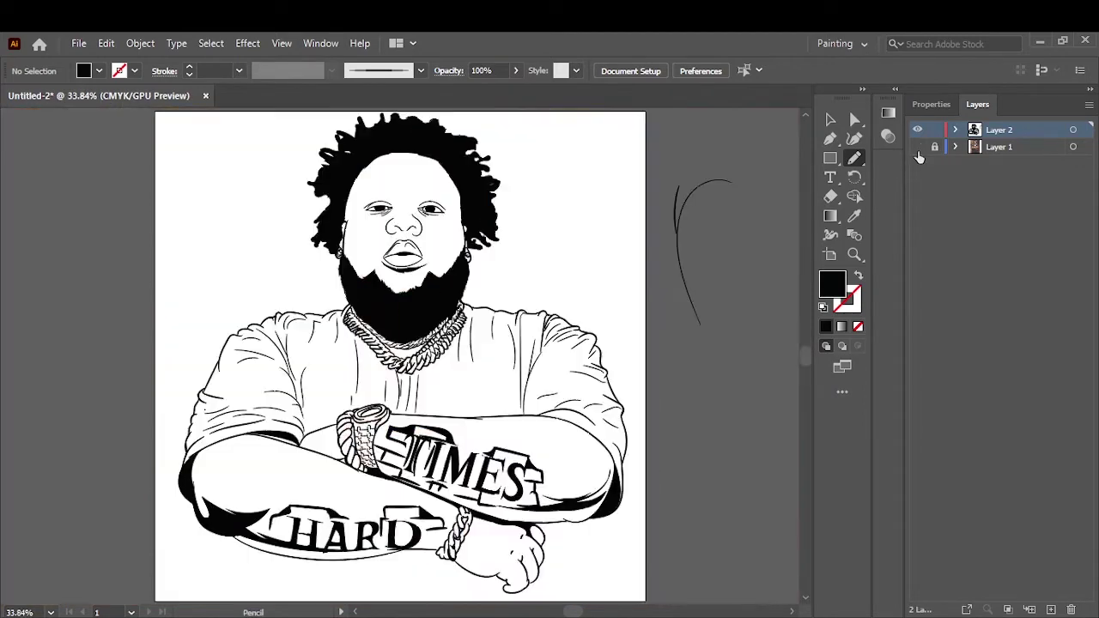
{"action": "scroll", "coordinate": [388, 237], "scroll_direction": "up", "scroll_amount": 5}
{"action": "scroll", "coordinate": [388, 238], "scroll_direction": "up", "scroll_amount": 3}
{"action": "left_click_drag", "start_coordinate": [618, 371], "coordinate": [322, 435]}
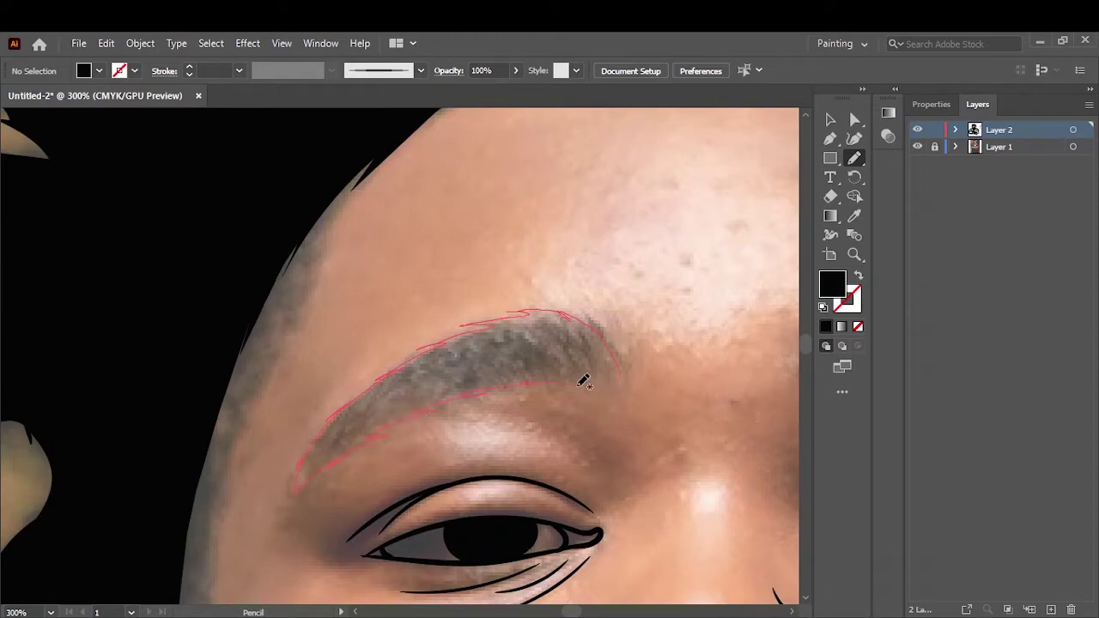
{"action": "left_click_drag", "start_coordinate": [583, 381], "coordinate": [616, 371]}
{"action": "scroll", "coordinate": [498, 375], "scroll_direction": "right", "scroll_amount": 10}
{"action": "left_click_drag", "start_coordinate": [322, 361], "coordinate": [384, 319]}
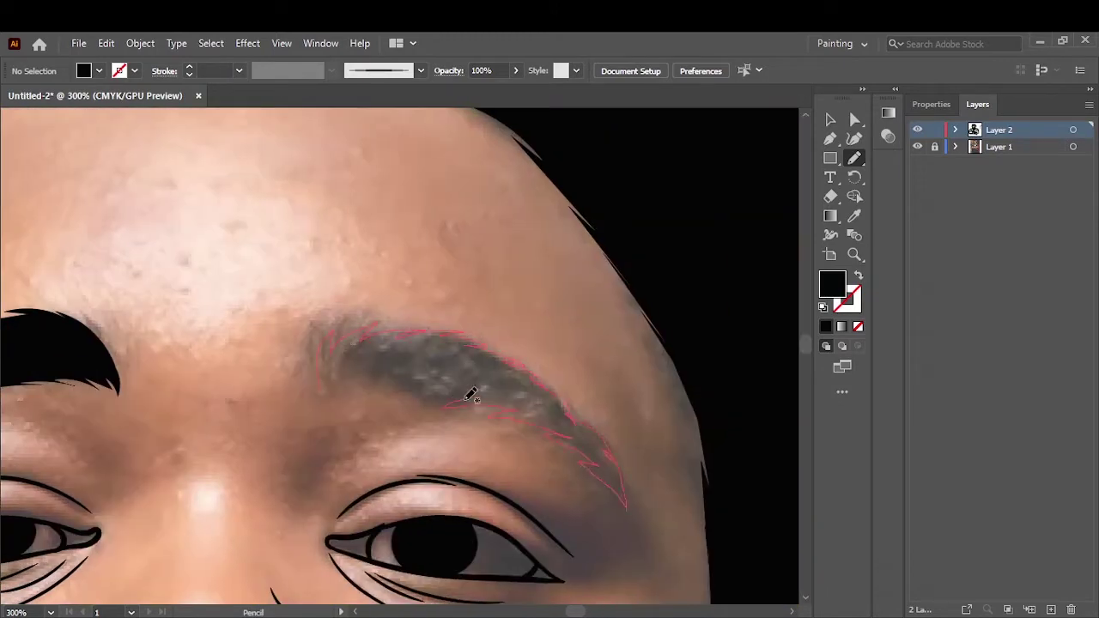
{"action": "left_click_drag", "start_coordinate": [470, 395], "coordinate": [350, 356]}
Step: Fill the left and right nostrils solid black
{"action": "key", "text": "ctrl+0"}
{"action": "left_click", "coordinate": [917, 147]}
{"action": "scroll", "coordinate": [554, 374], "scroll_direction": "up", "scroll_amount": 5}
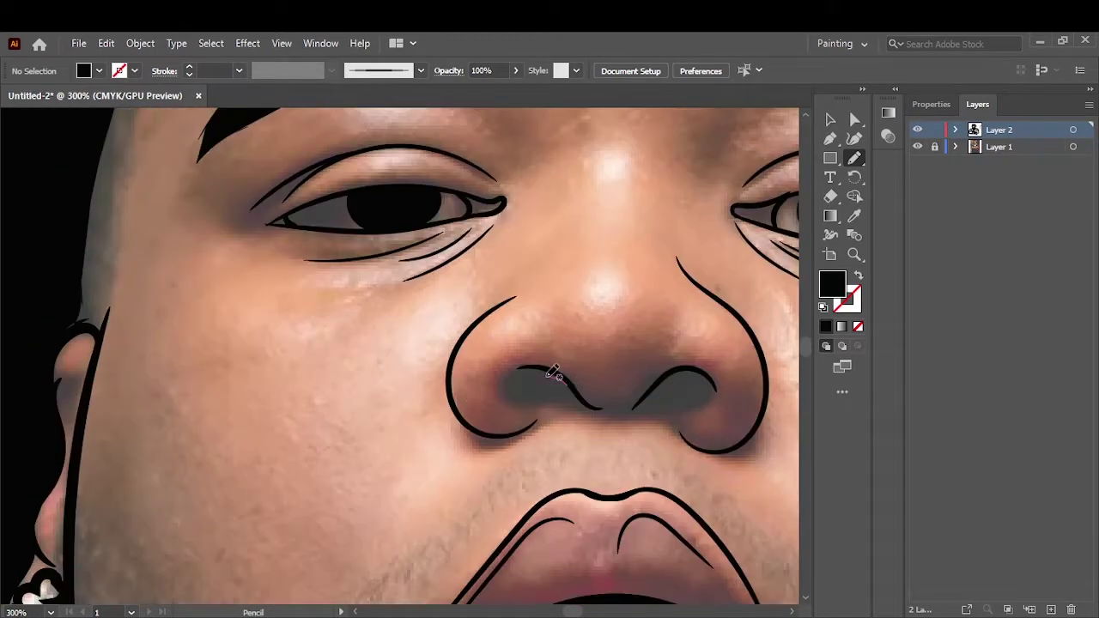
{"action": "left_click_drag", "start_coordinate": [552, 372], "coordinate": [593, 403]}
{"action": "left_click_drag", "start_coordinate": [665, 376], "coordinate": [627, 415]}
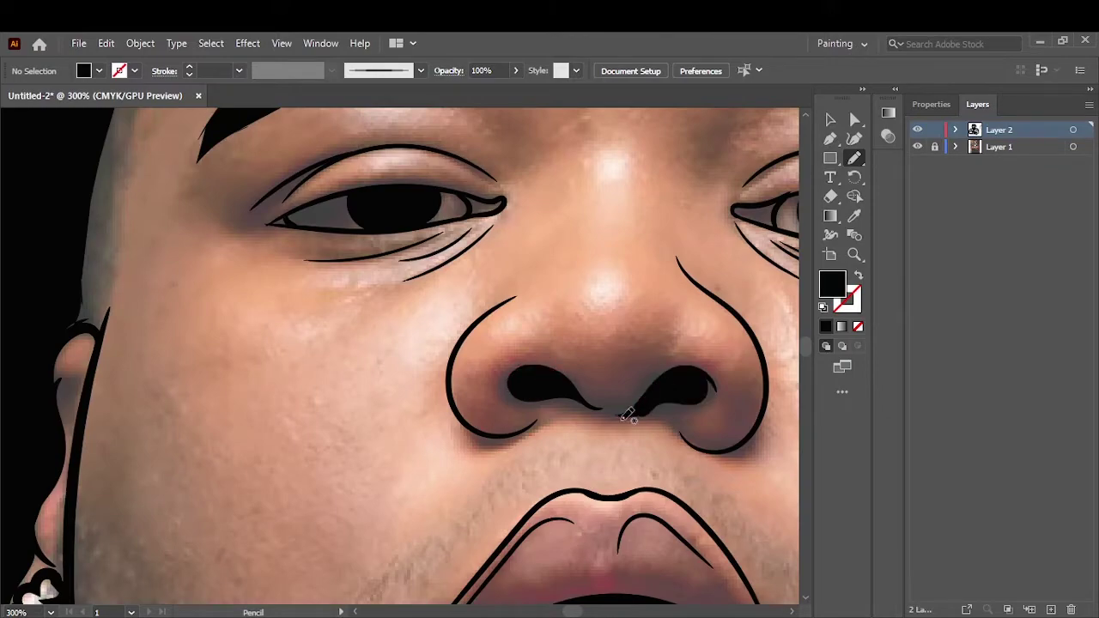
Step: Hide and reshow the reference photo to check the line art
{"action": "key", "text": "ctrl+0"}
{"action": "left_click", "coordinate": [917, 147]}
{"action": "left_click", "coordinate": [917, 147]}
{"action": "scroll", "coordinate": [449, 301], "scroll_direction": "up", "scroll_amount": 3}
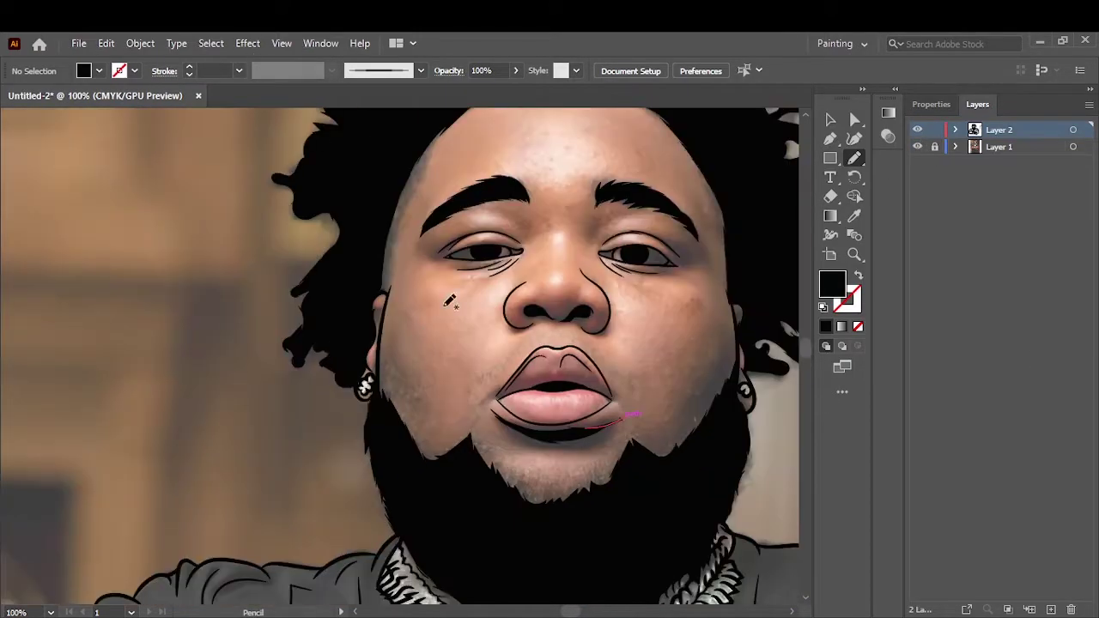
Step: Redraw the beard's upper edge along the chin with the Paintbrush
{"action": "key", "text": "shift+x"}
{"action": "key", "text": "b"}
{"action": "scroll", "coordinate": [397, 410], "scroll_direction": "up", "scroll_amount": 2}
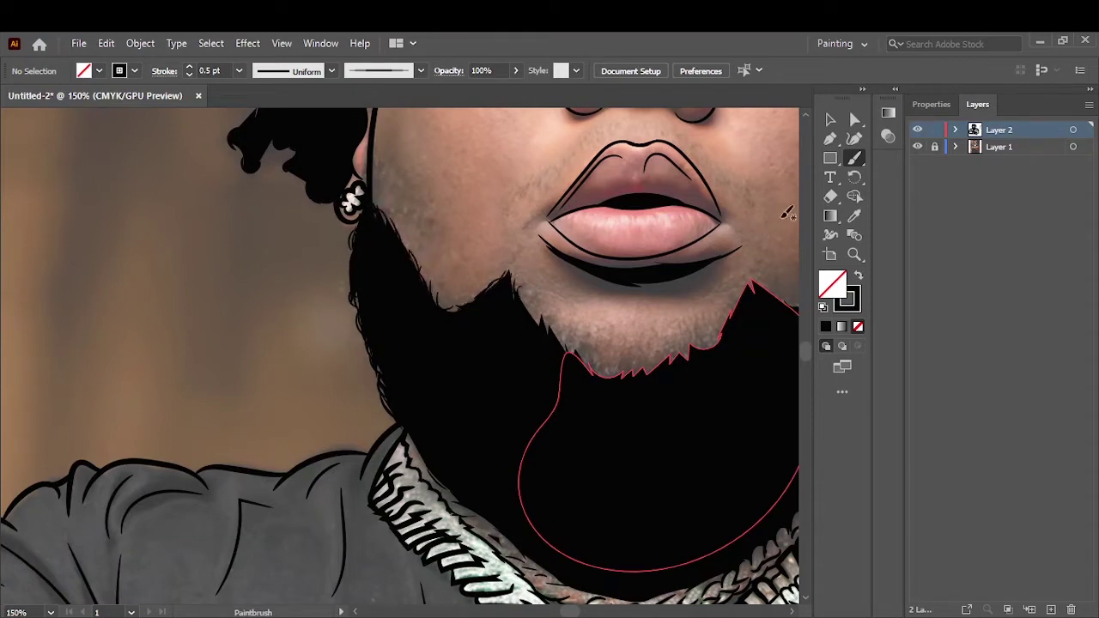
{"action": "left_click_drag", "start_coordinate": [787, 213], "coordinate": [564, 326]}
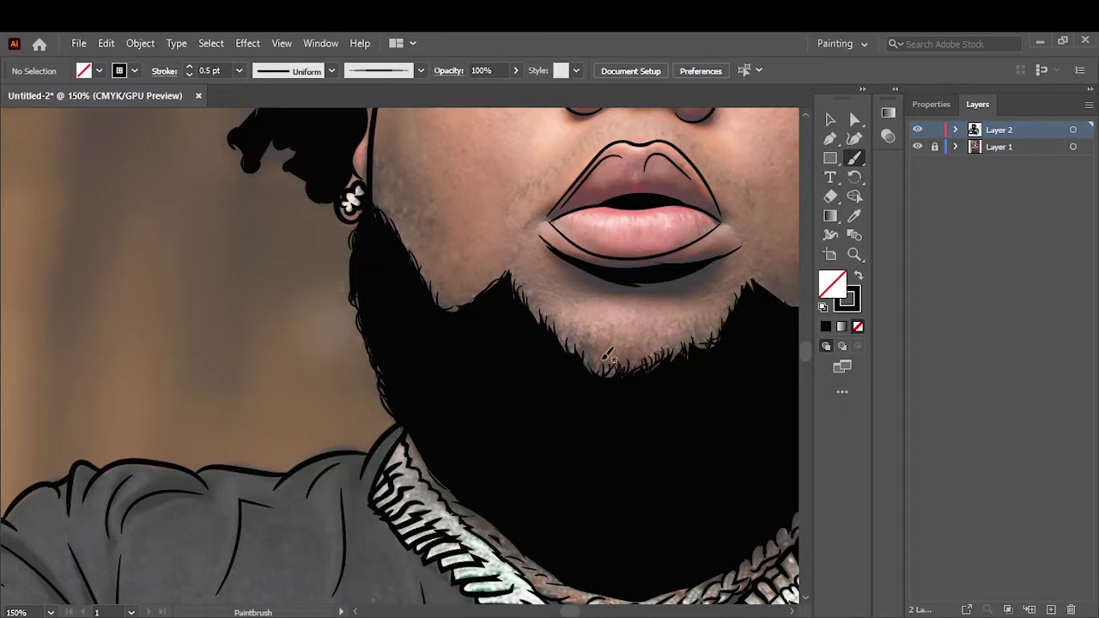
{"action": "scroll", "coordinate": [606, 356], "scroll_direction": "down", "scroll_amount": 5}
{"action": "scroll", "coordinate": [339, 369], "scroll_direction": "up", "scroll_amount": 5}
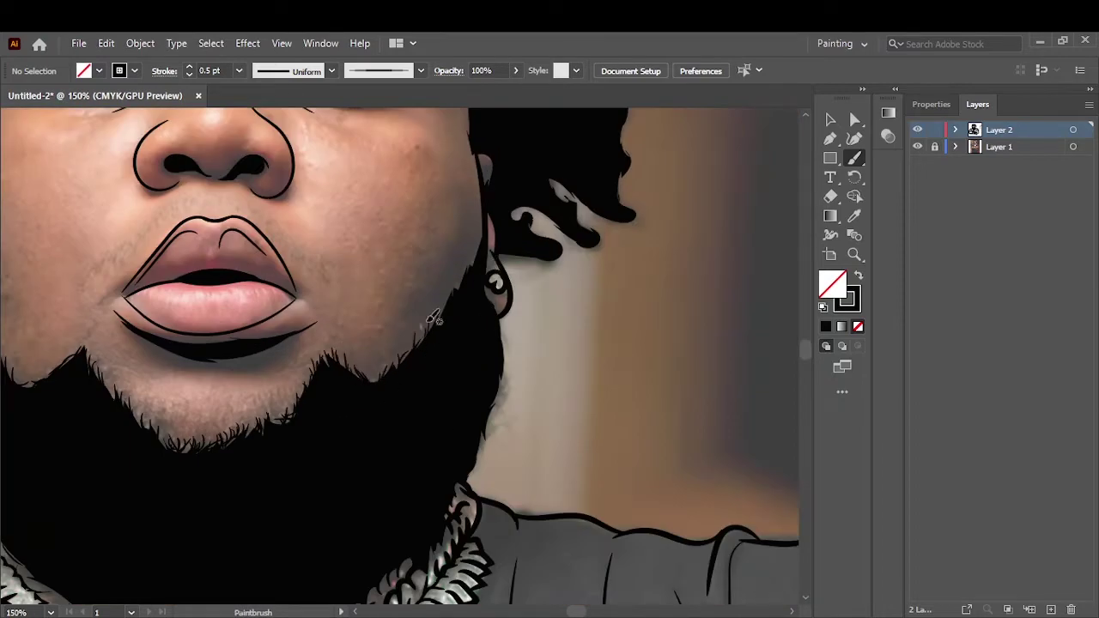
Step: Paint wispy curly strands along the top and sides of the hair edge
{"action": "scroll", "coordinate": [478, 475], "scroll_direction": "up", "scroll_amount": 5}
{"action": "scroll", "coordinate": [477, 475], "scroll_direction": "left", "scroll_amount": 8}
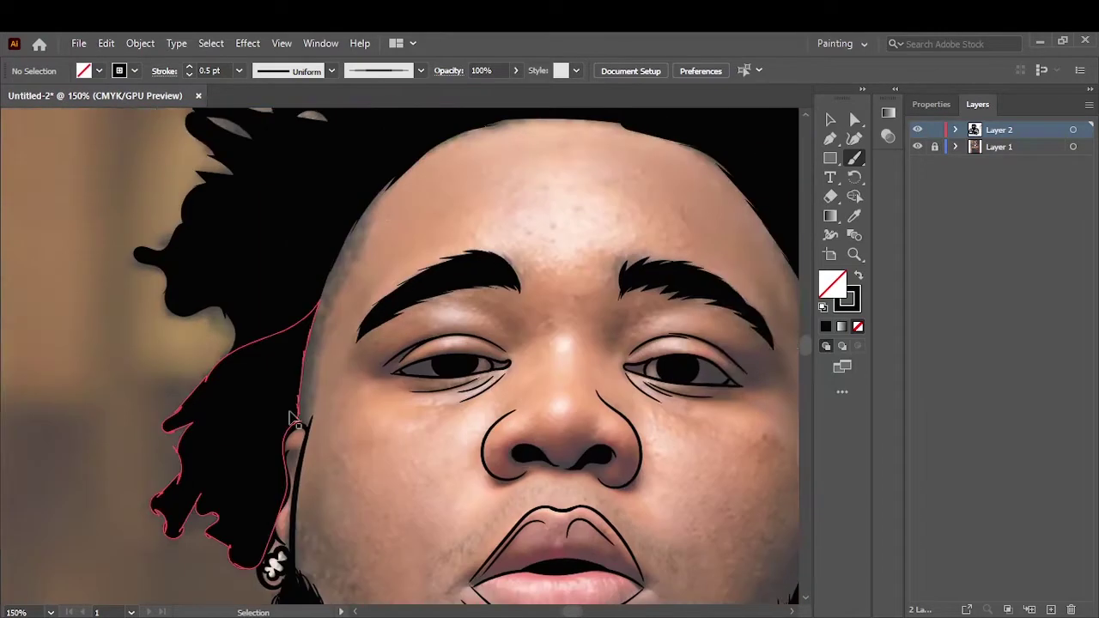
{"action": "left_click_drag", "start_coordinate": [433, 236], "coordinate": [421, 257]}
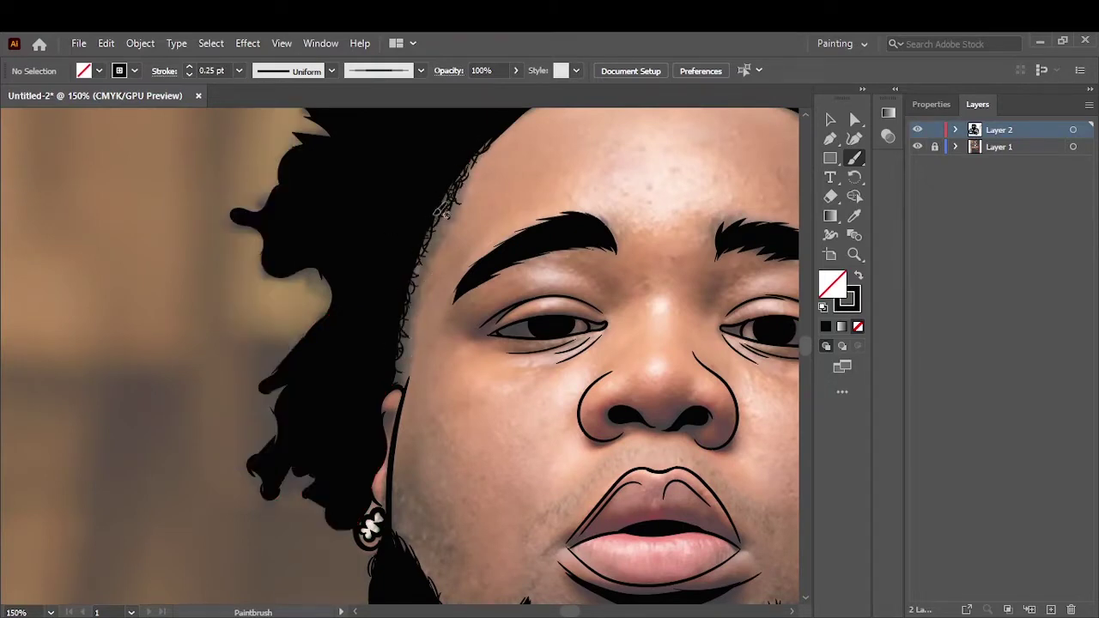
{"action": "scroll", "coordinate": [411, 374], "scroll_direction": "down", "scroll_amount": 3}
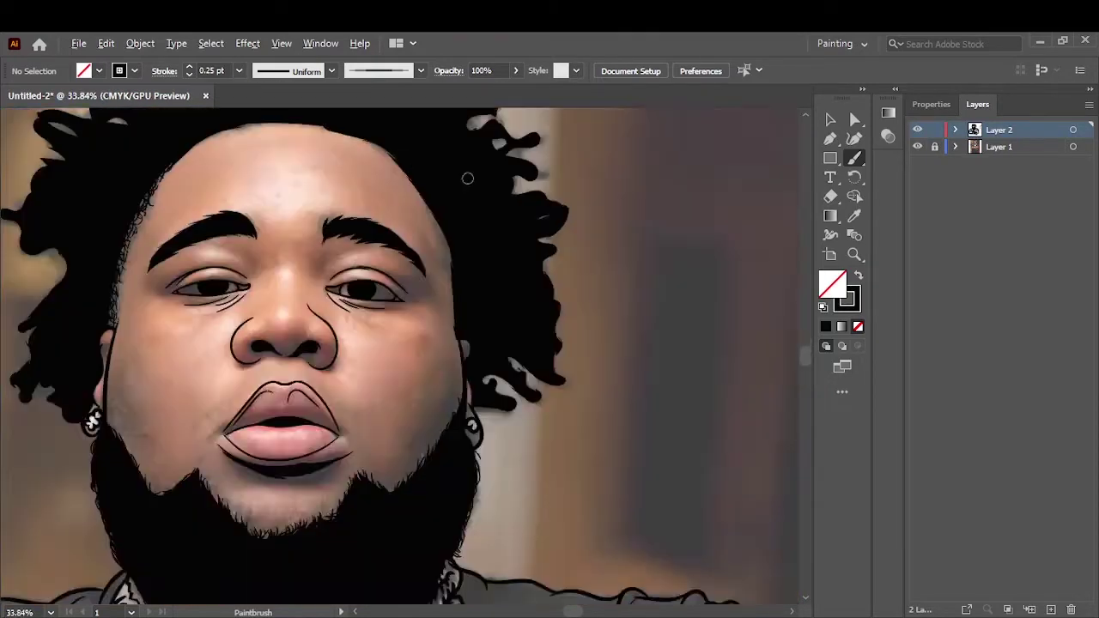
{"action": "scroll", "coordinate": [439, 368], "scroll_direction": "up", "scroll_amount": 3}
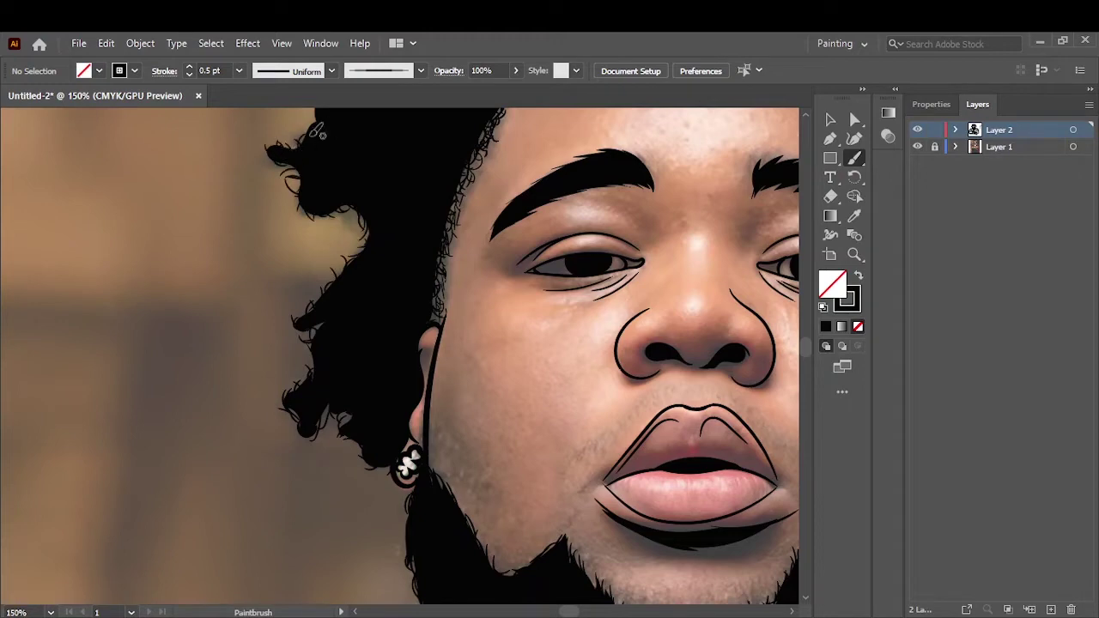
{"action": "scroll", "coordinate": [317, 130], "scroll_direction": "up", "scroll_amount": 5}
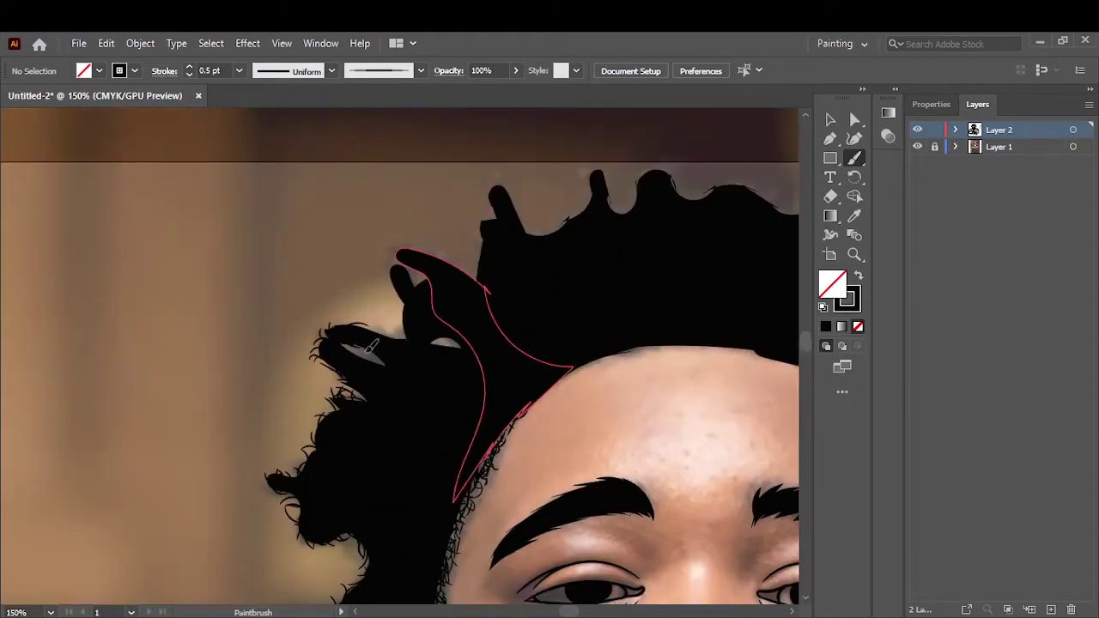
{"action": "left_click_drag", "start_coordinate": [416, 298], "coordinate": [422, 269]}
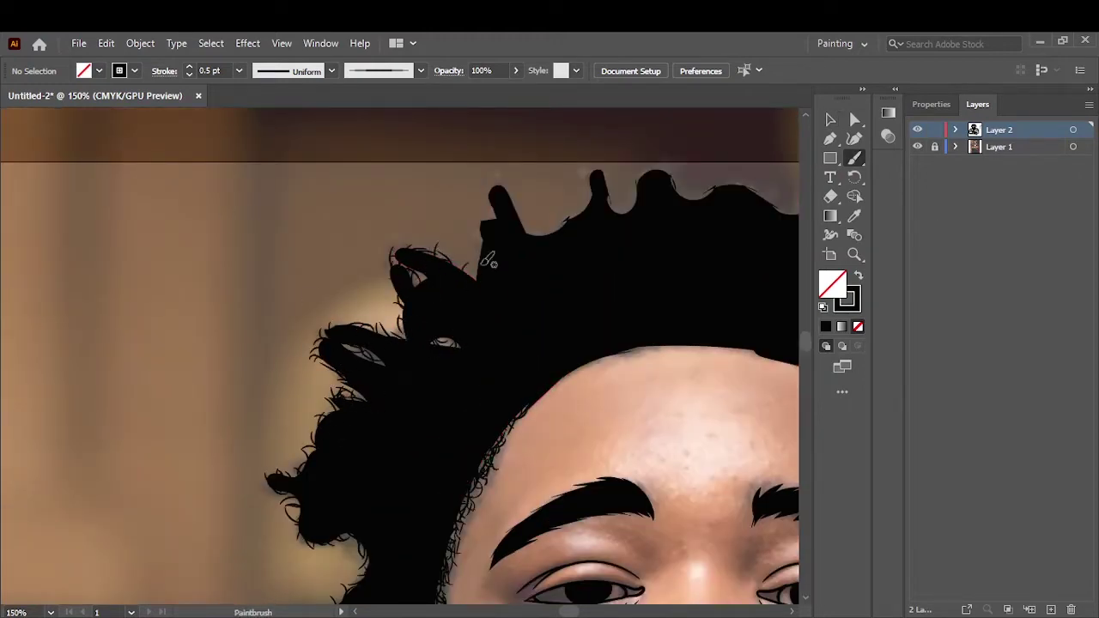
{"action": "mouse_move", "coordinate": [488, 260]}
{"action": "left_mouse_down"}
{"action": "mouse_move", "coordinate": [477, 237]}
{"action": "mouse_move", "coordinate": [513, 213]}
{"action": "left_mouse_up"}
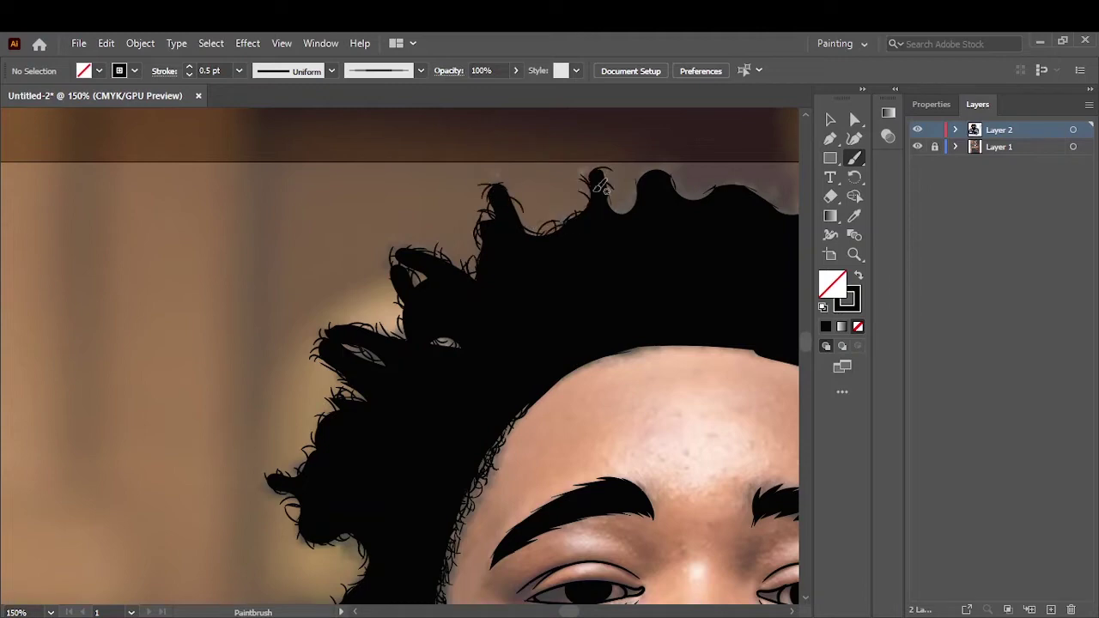
{"action": "key", "text": "ctrl+0"}
{"action": "key", "text": "ctrl+1"}
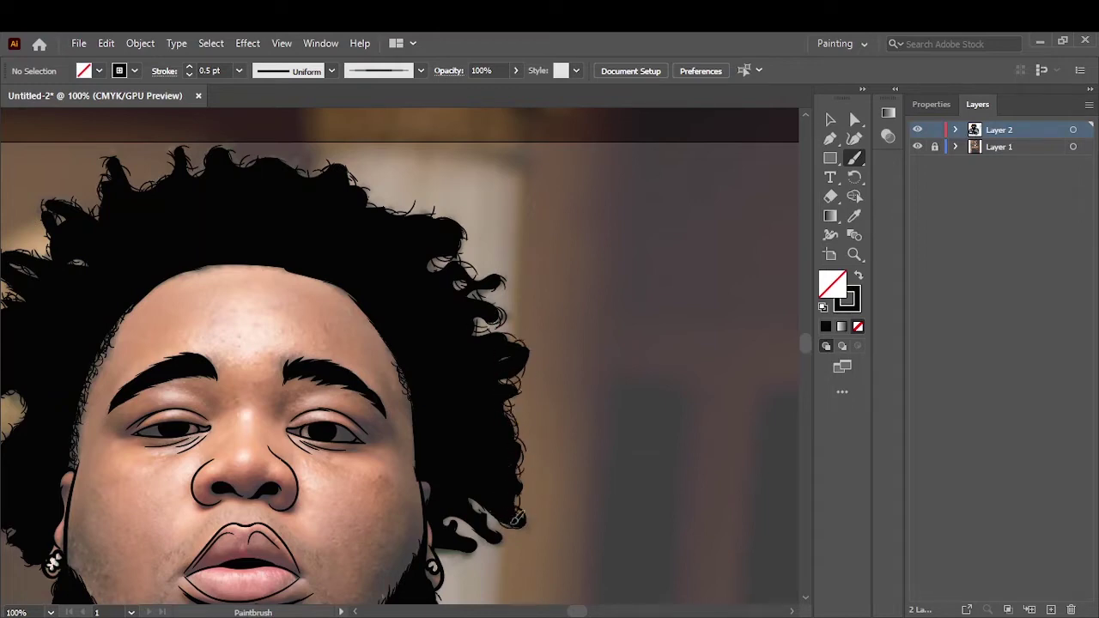
{"action": "key", "text": "ctrl+plus"}
{"action": "key", "text": "ctrl+plus"}
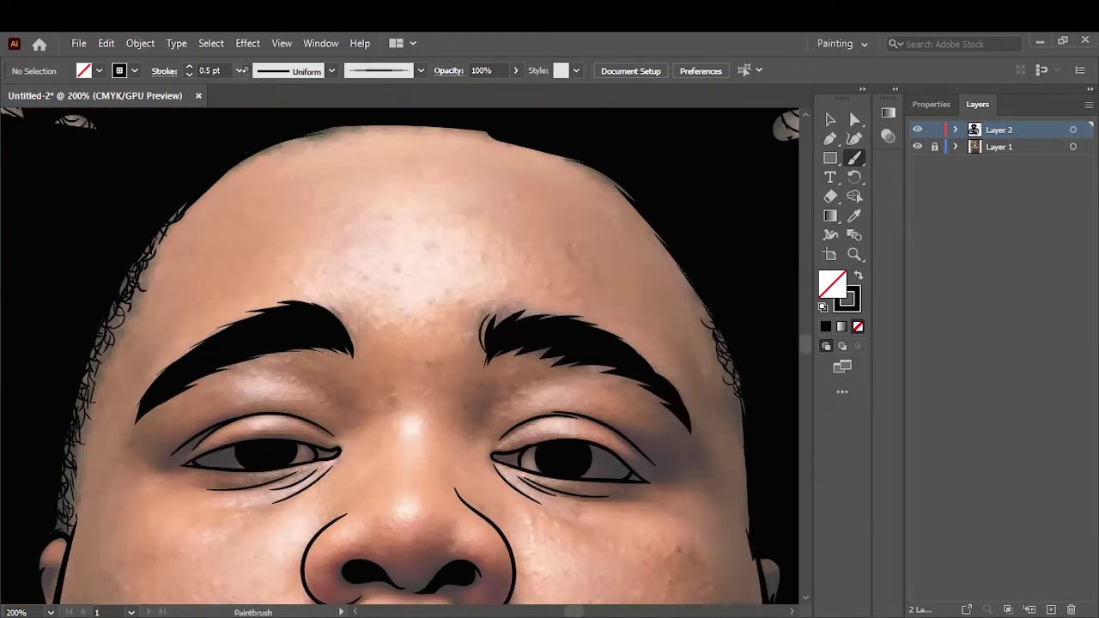
Step: Add a thin stroke along the right eyebrow's top and set stroke weight to 0.25 pt
{"action": "left_click_drag", "start_coordinate": [530, 307], "coordinate": [679, 404]}
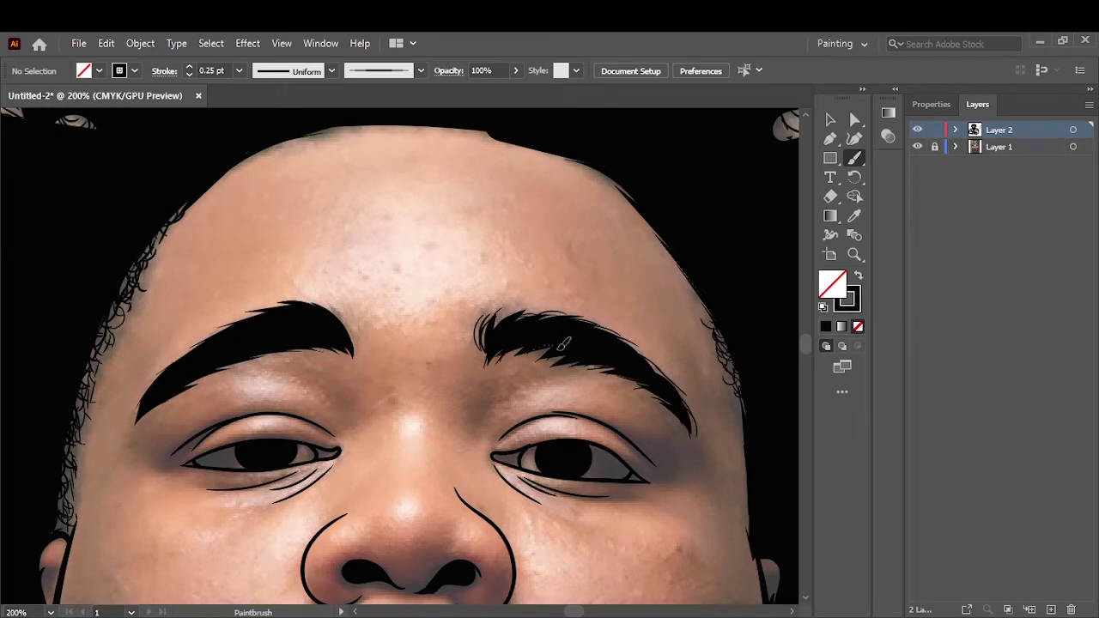
{"action": "scroll", "coordinate": [292, 346], "scroll_direction": "down", "scroll_amount": 2}
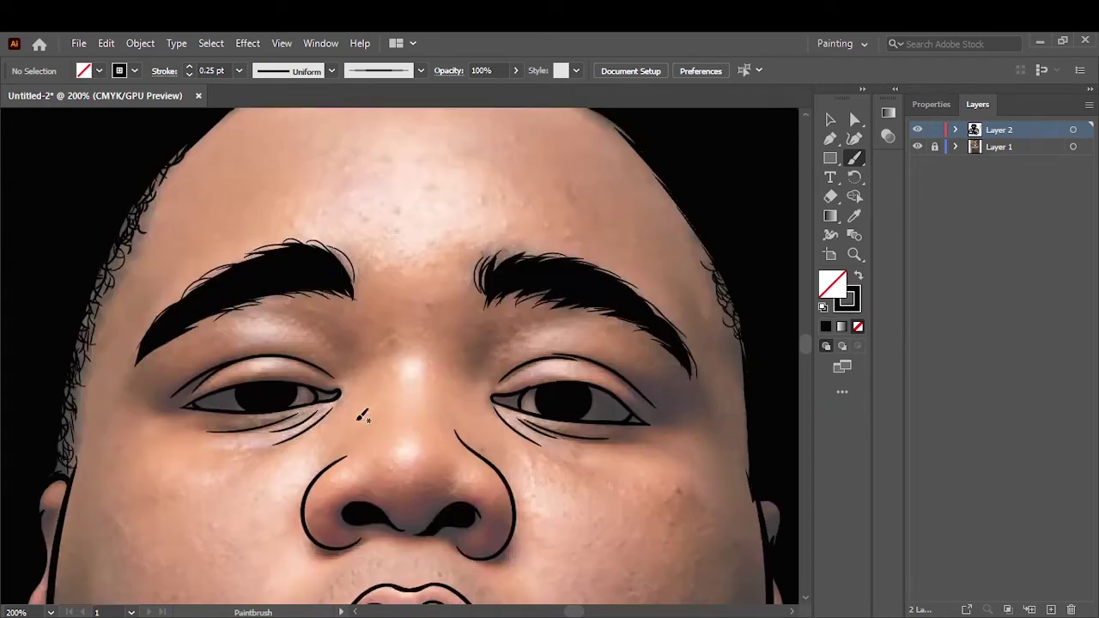
{"action": "scroll", "coordinate": [363, 417], "scroll_direction": "down", "scroll_amount": 3}
{"action": "scroll", "coordinate": [471, 255], "scroll_direction": "down", "scroll_amount": 3}
{"action": "scroll", "coordinate": [544, 368], "scroll_direction": "down", "scroll_amount": 5}
{"action": "left_click", "coordinate": [238, 71]}
{"action": "left_click", "coordinate": [264, 86]}
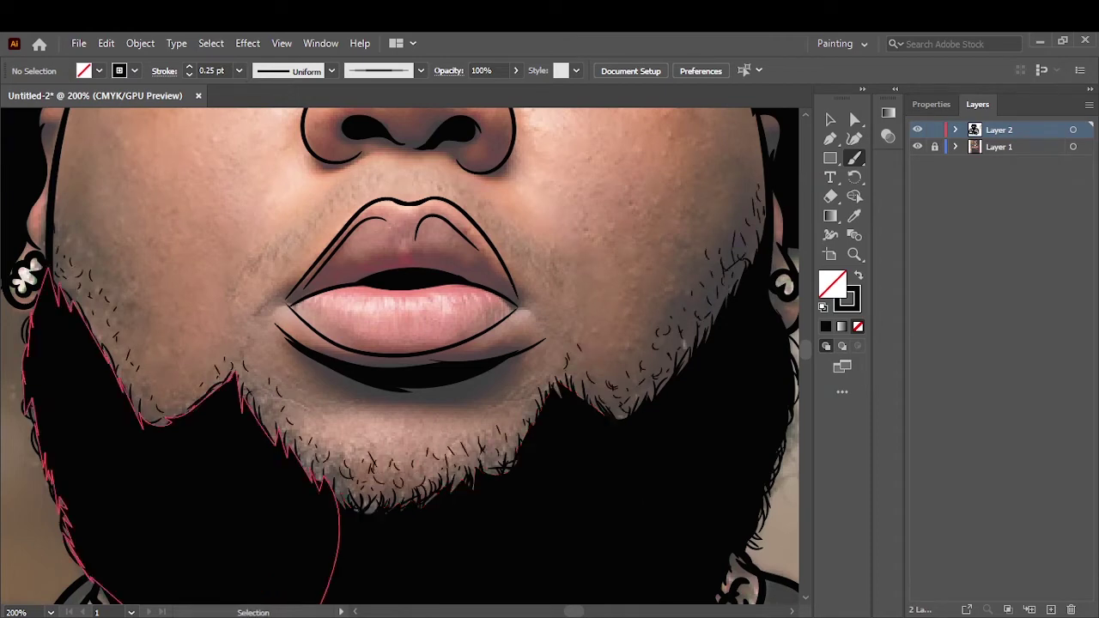
Step: Hide the reference photo to review the finished line art
{"action": "key", "text": "ctrl+0"}
{"action": "left_click", "coordinate": [917, 147]}
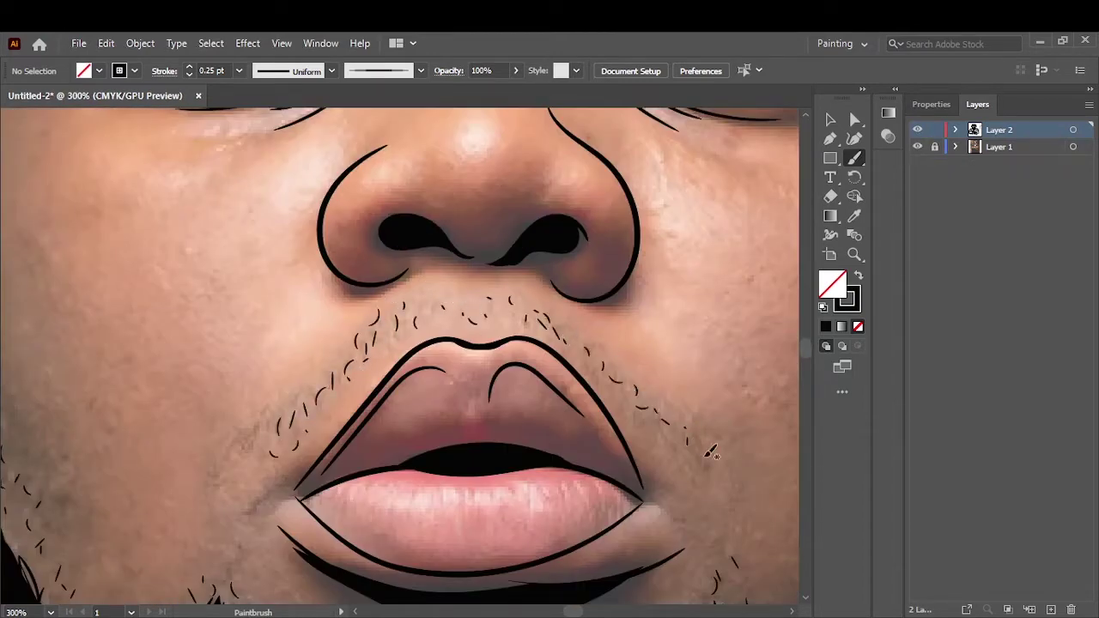
{"action": "key", "text": "ctrl+0"}
{"action": "left_click", "coordinate": [918, 149]}
Step: Lock the reference photo layer and duplicate the line-art layer
{"action": "key", "text": "ctrl+minus"}
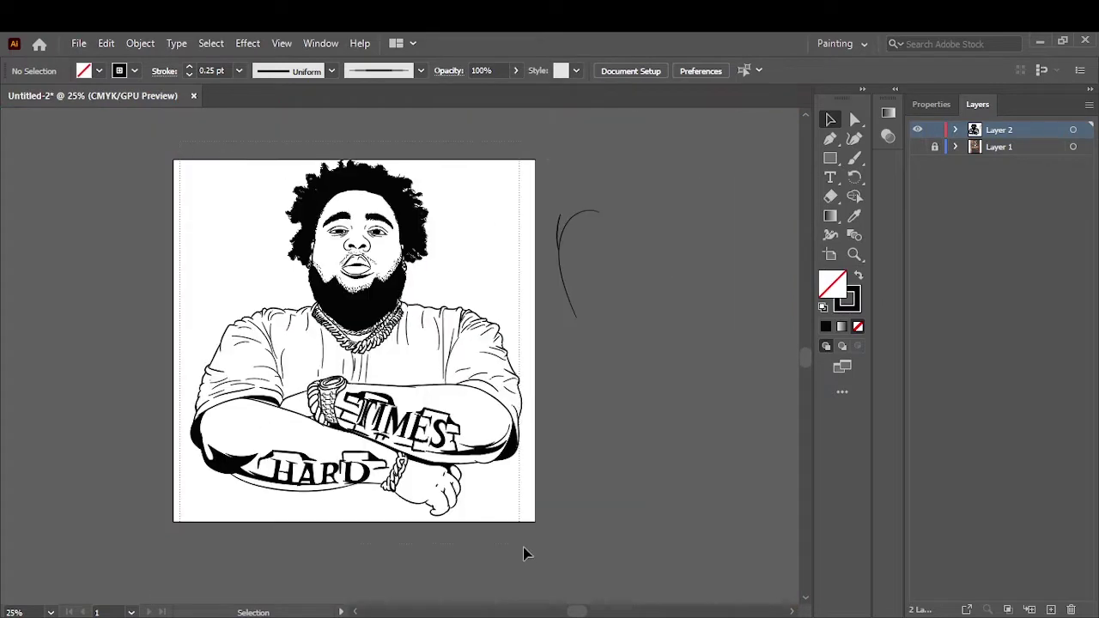
{"action": "key", "text": "ctrl+a"}
{"action": "left_click", "coordinate": [666, 380]}
{"action": "left_click", "coordinate": [977, 104]}
{"action": "left_click", "coordinate": [934, 147]}
{"action": "left_click", "coordinate": [918, 147]}
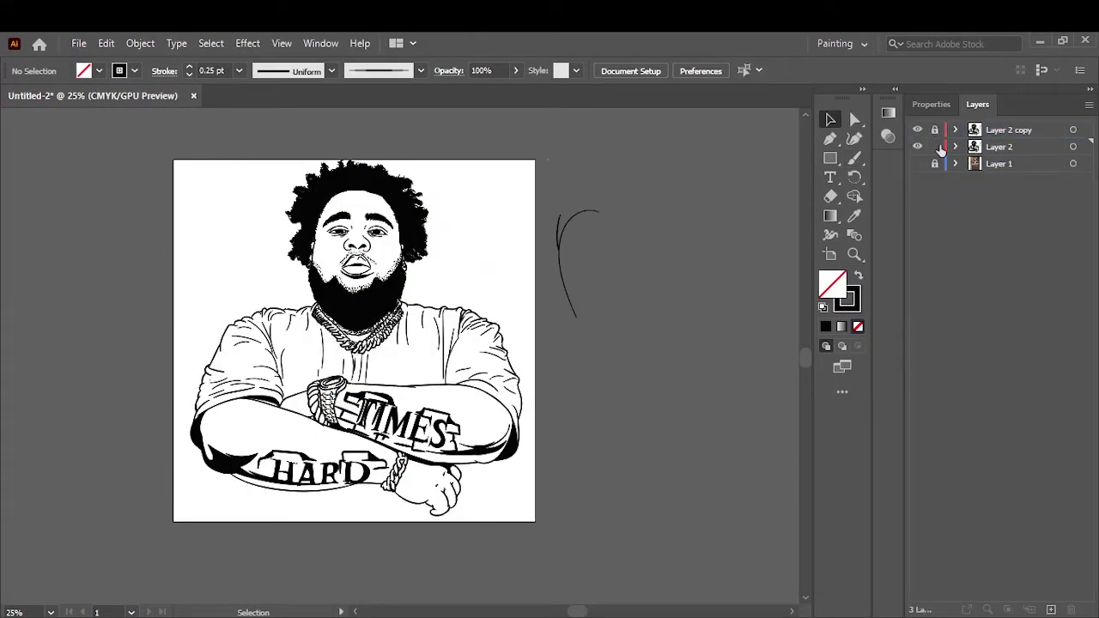
Step: Draw a reddish-filled rectangle covering the whole artboard
{"action": "key", "text": "m"}
{"action": "key", "text": "shift+x"}
{"action": "double_click", "coordinate": [831, 283]}
{"action": "left_click", "coordinate": [750, 262]}
{"action": "key", "text": "Return"}
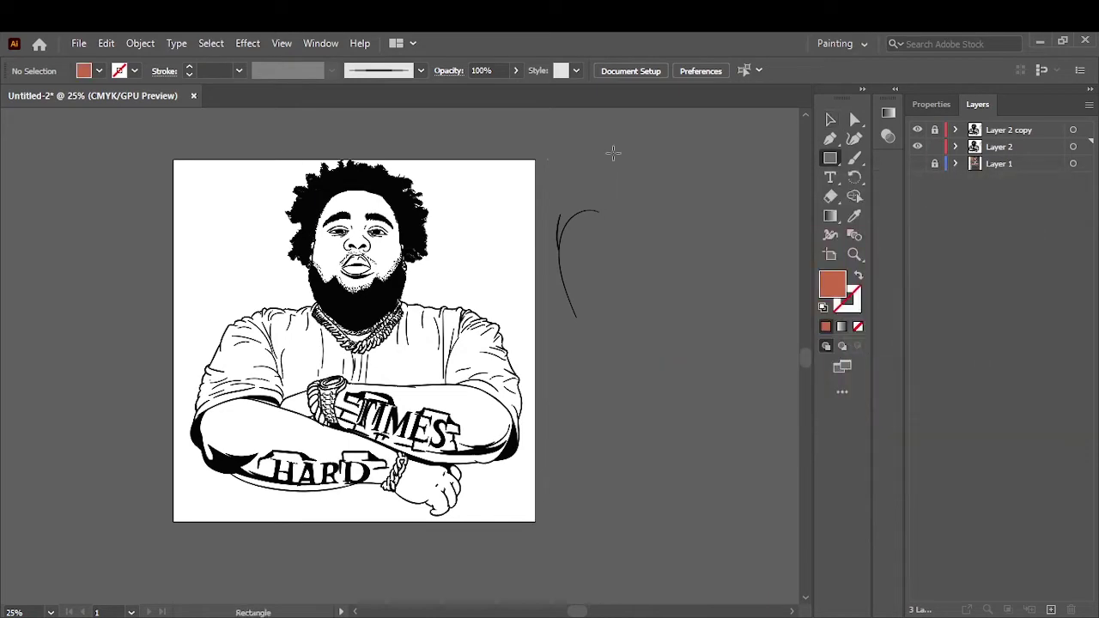
{"action": "left_click_drag", "start_coordinate": [544, 155], "coordinate": [169, 527]}
Step: Adjust the fill to orange-red #C15F48 and send the rectangle behind the artwork
{"action": "key", "text": "ctrl+plus"}
{"action": "key", "text": "ctrl+plus"}
{"action": "key", "text": "ctrl+plus"}
{"action": "double_click", "coordinate": [831, 283]}
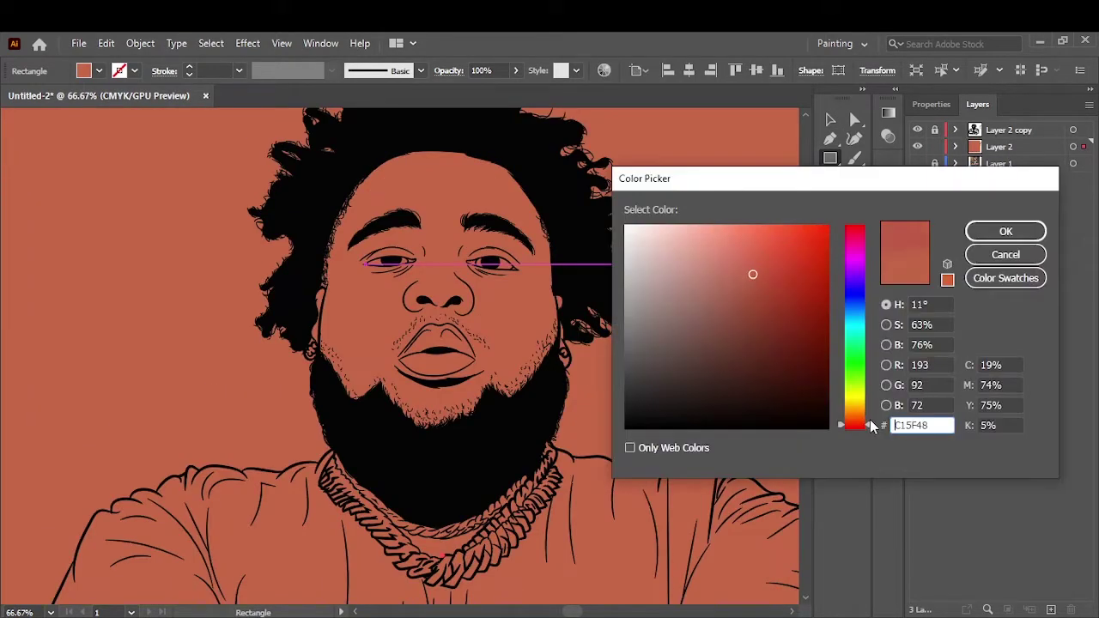
{"action": "left_click_drag", "start_coordinate": [870, 425], "coordinate": [870, 422]}
{"action": "left_click", "coordinate": [1005, 231]}
{"action": "right_click", "coordinate": [760, 248]}
{"action": "left_click", "coordinate": [613, 566]}
{"action": "key", "text": "v"}
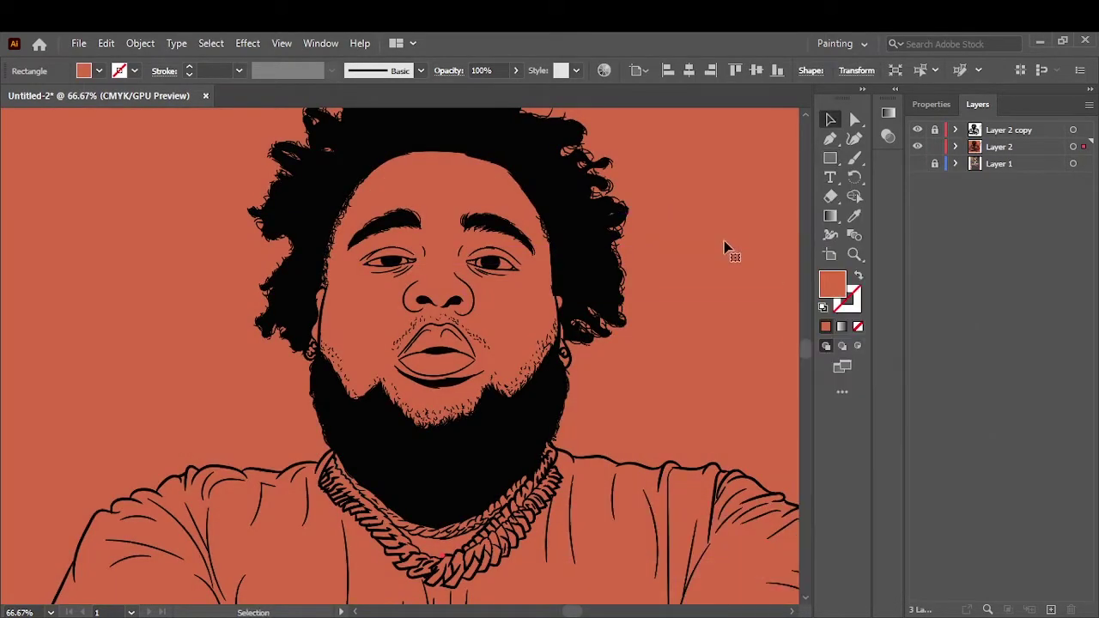
{"action": "key", "text": "ctrl+a"}
{"action": "key", "text": "ctrl+0"}
Step: Inspect the paths in the Layers panel, unlocking all then restoring the locks
{"action": "scroll", "coordinate": [704, 335], "scroll_direction": "up", "scroll_amount": 3}
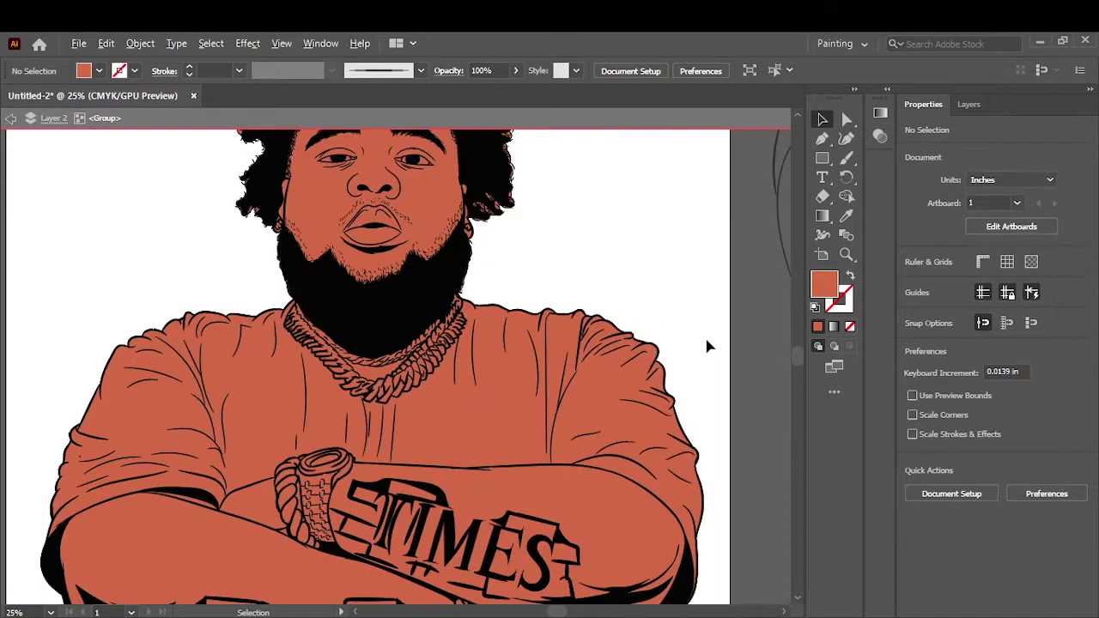
{"action": "left_click", "coordinate": [977, 104]}
{"action": "scroll", "coordinate": [1082, 429], "scroll_direction": "down", "scroll_amount": 10}
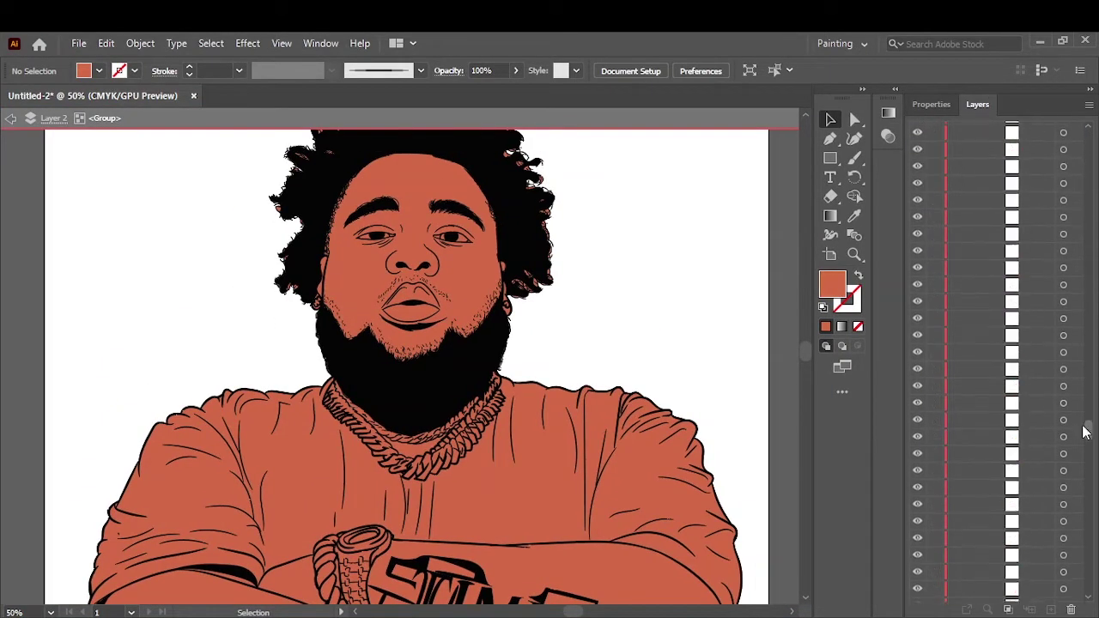
{"action": "key", "text": "ctrl+alt+2"}
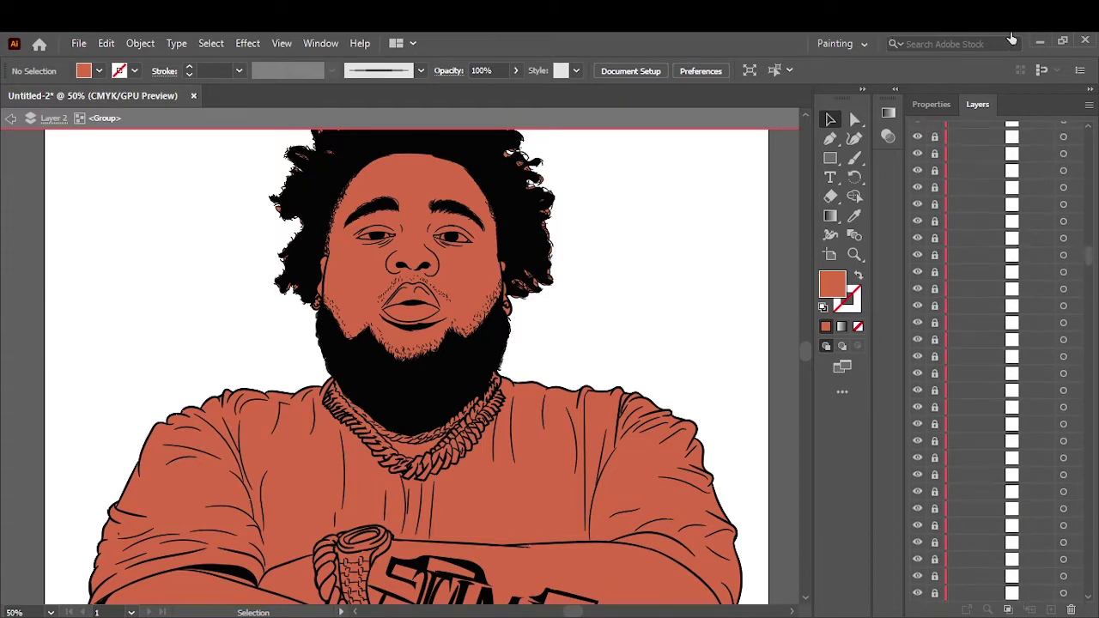
{"action": "key", "text": "ctrl+z"}
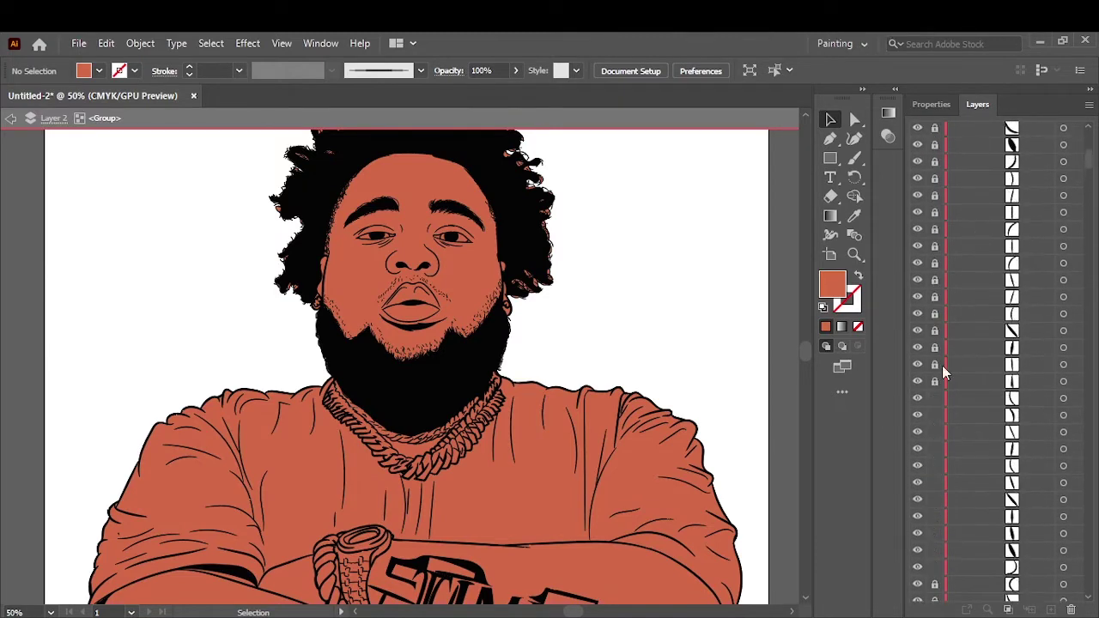
Step: Inspect the portrait's anchor points with Direct Selection, then return to the Selection tool
{"action": "key", "text": "a"}
{"action": "scroll", "coordinate": [408, 370], "scroll_direction": "up", "scroll_amount": 2}
{"action": "scroll", "coordinate": [408, 343], "scroll_direction": "up", "scroll_amount": 3, "text": "alt"}
{"action": "scroll", "coordinate": [601, 386], "scroll_direction": "down", "scroll_amount": 6}
{"action": "scroll", "coordinate": [601, 386], "scroll_direction": "right", "scroll_amount": 3}
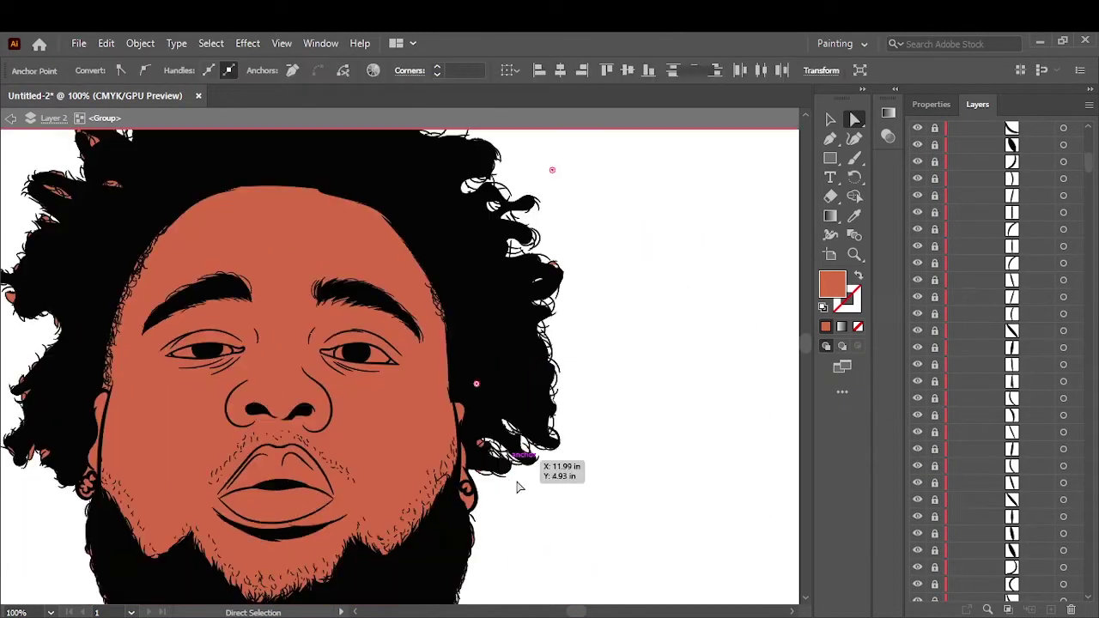
{"action": "scroll", "coordinate": [494, 376], "scroll_direction": "up", "scroll_amount": 2, "text": "alt"}
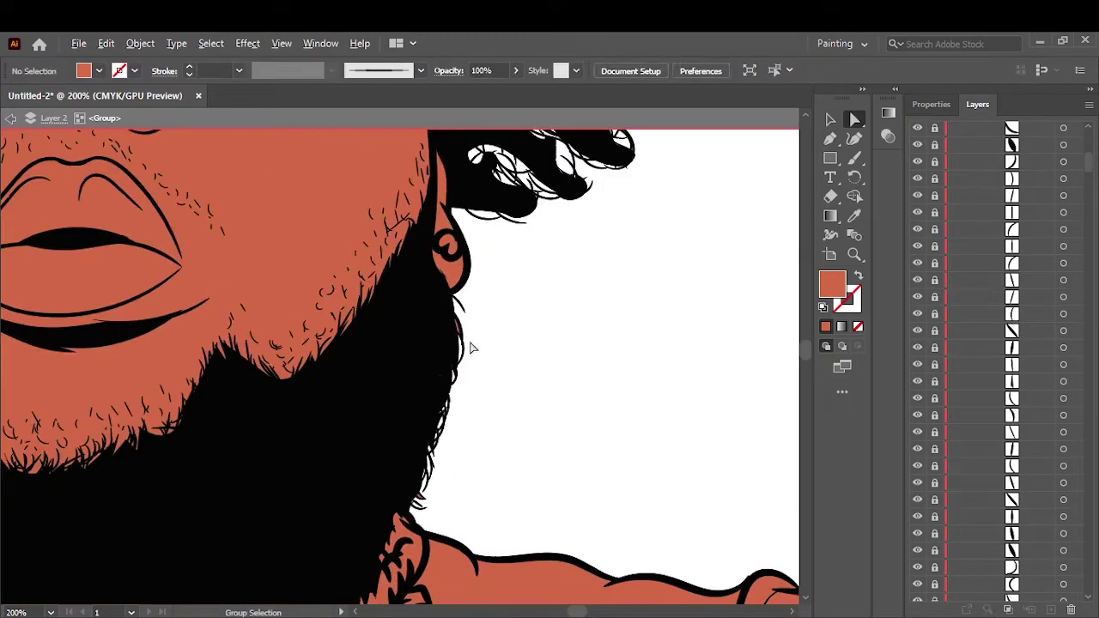
{"action": "scroll", "coordinate": [420, 378], "scroll_direction": "up", "scroll_amount": 1, "text": "alt"}
{"action": "scroll", "coordinate": [300, 429], "scroll_direction": "left", "scroll_amount": 4}
{"action": "scroll", "coordinate": [219, 345], "scroll_direction": "up", "scroll_amount": 1, "text": "alt"}
{"action": "scroll", "coordinate": [219, 345], "scroll_direction": "up", "scroll_amount": 5}
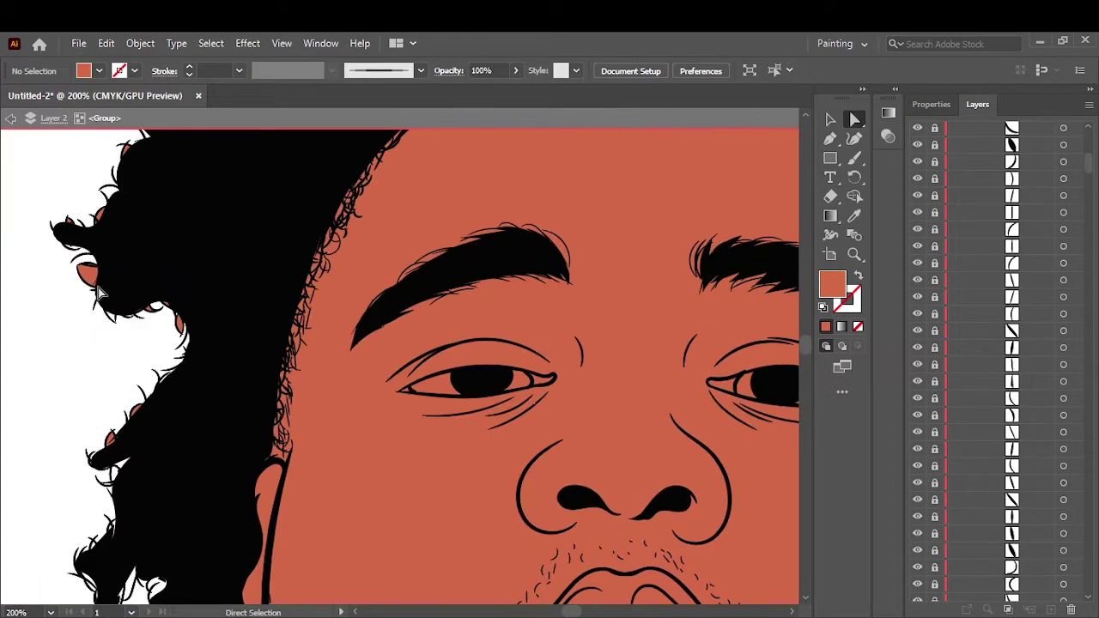
{"action": "scroll", "coordinate": [226, 472], "scroll_direction": "up", "scroll_amount": 5}
{"action": "scroll", "coordinate": [226, 472], "scroll_direction": "down", "scroll_amount": 2, "text": "alt"}
{"action": "key", "text": "v"}
{"action": "scroll", "coordinate": [445, 403], "scroll_direction": "up", "scroll_amount": 2, "text": "alt"}
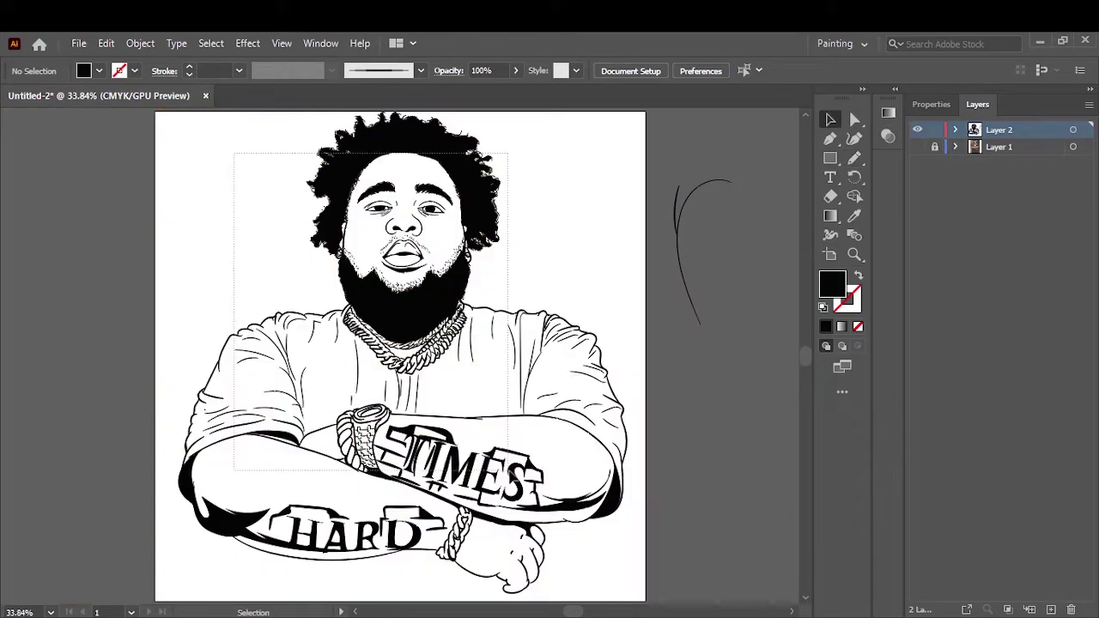
Step: Draw a background rectangle over the artboard and fill it with a deep red
{"action": "left_click", "coordinate": [967, 105]}
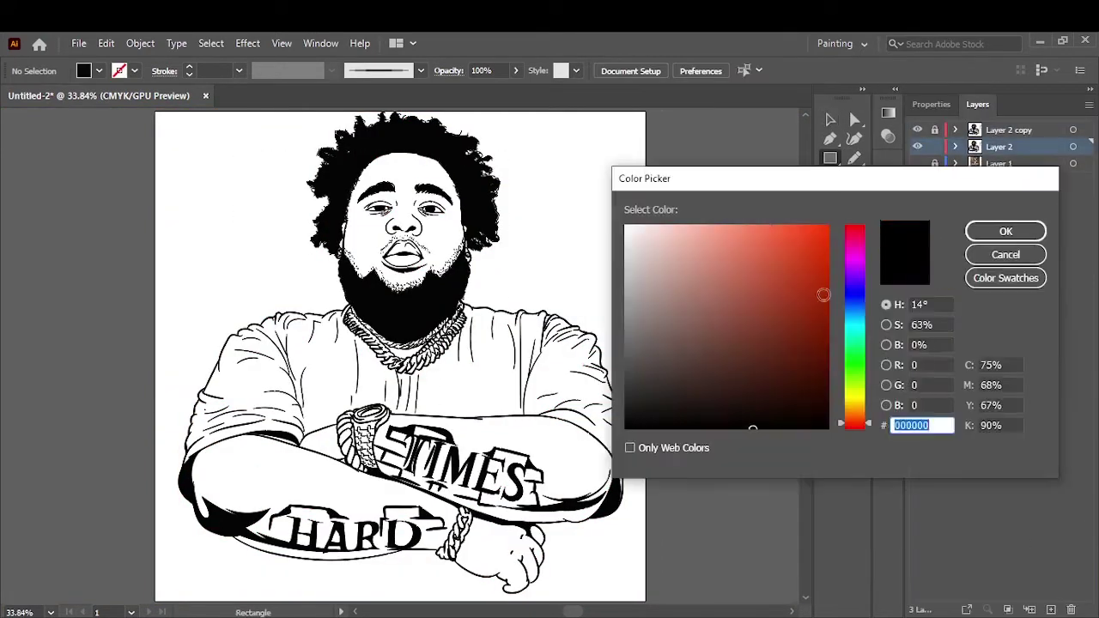
{"action": "left_click", "coordinate": [1000, 231]}
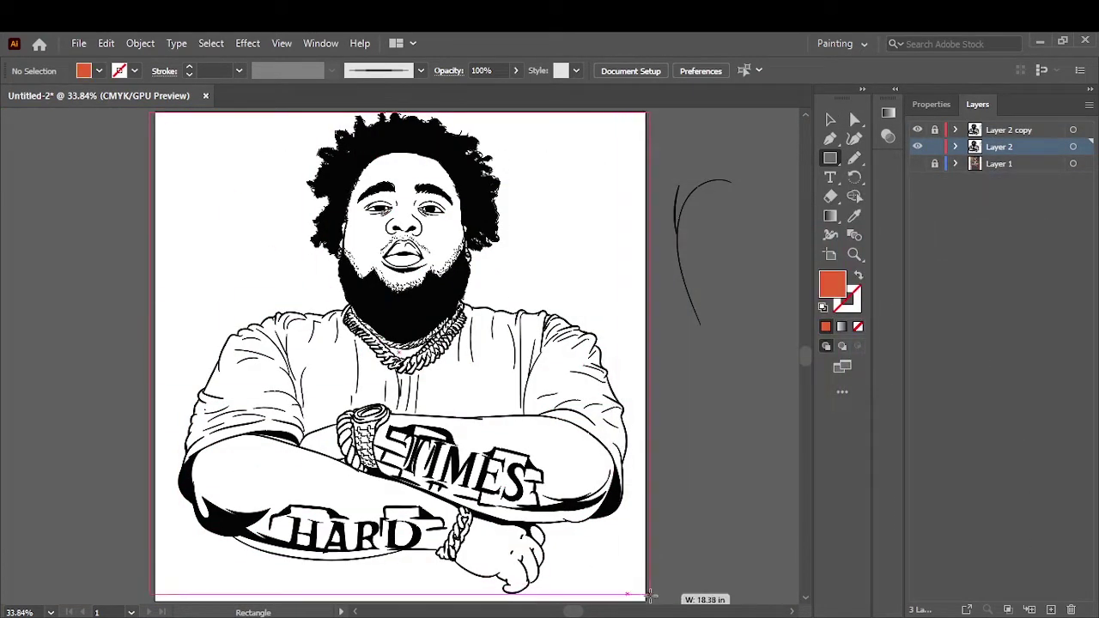
{"action": "left_click_drag", "start_coordinate": [650, 595], "coordinate": [650, 594]}
{"action": "double_click", "coordinate": [831, 283]}
{"action": "left_click", "coordinate": [1005, 231]}
{"action": "double_click", "coordinate": [832, 283]}
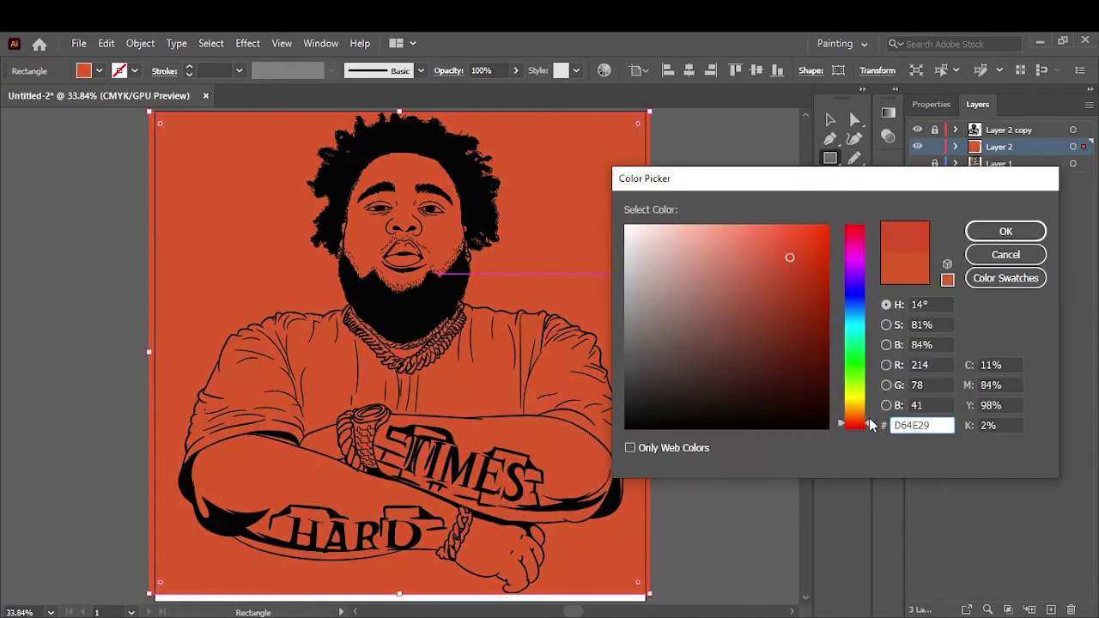
{"action": "left_click", "coordinate": [776, 289]}
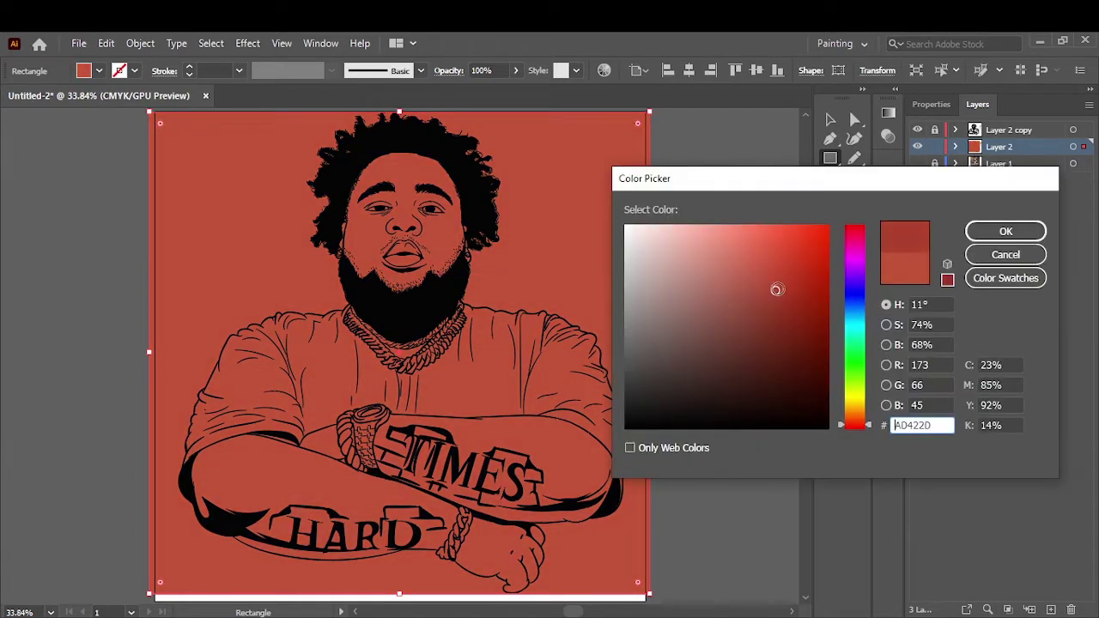
{"action": "key", "text": "Return"}
Step: Send the red rectangle behind the artwork and clip it to the figure's shape
{"action": "right_click", "coordinate": [589, 214]}
{"action": "key", "text": "Escape"}
{"action": "key", "text": "v"}
{"action": "key", "text": "ctrl+a"}
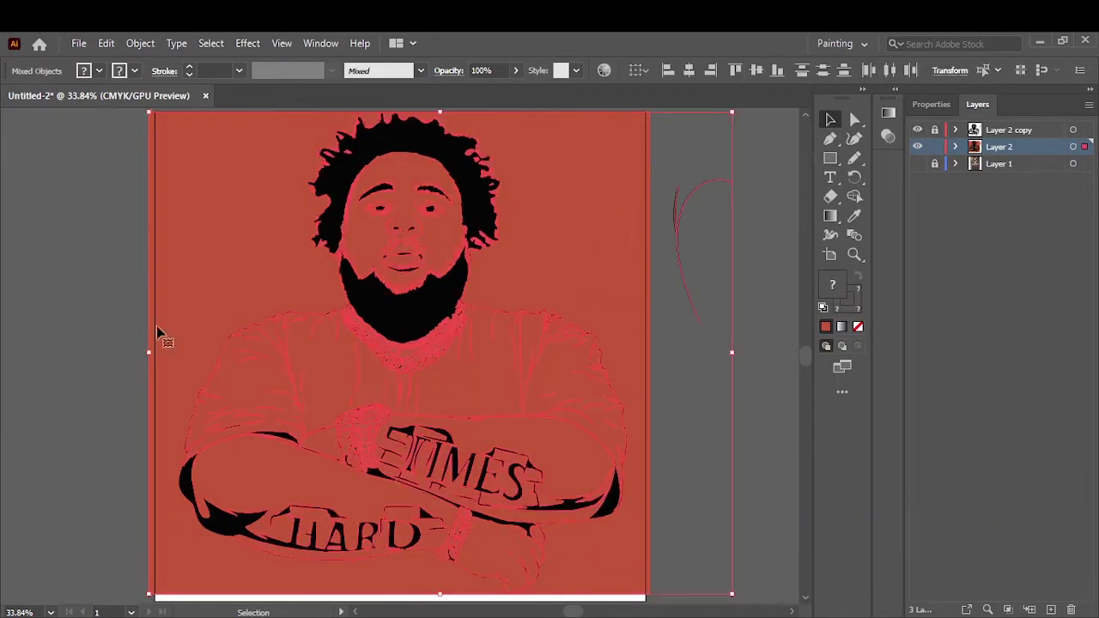
{"action": "left_click", "coordinate": [930, 104]}
{"action": "key", "text": "ctrl+7"}
{"action": "left_click", "coordinate": [582, 344]}
Step: Fill the shirt shape with a dark colour
{"action": "double_click", "coordinate": [821, 289]}
{"action": "left_click", "coordinate": [649, 389]}
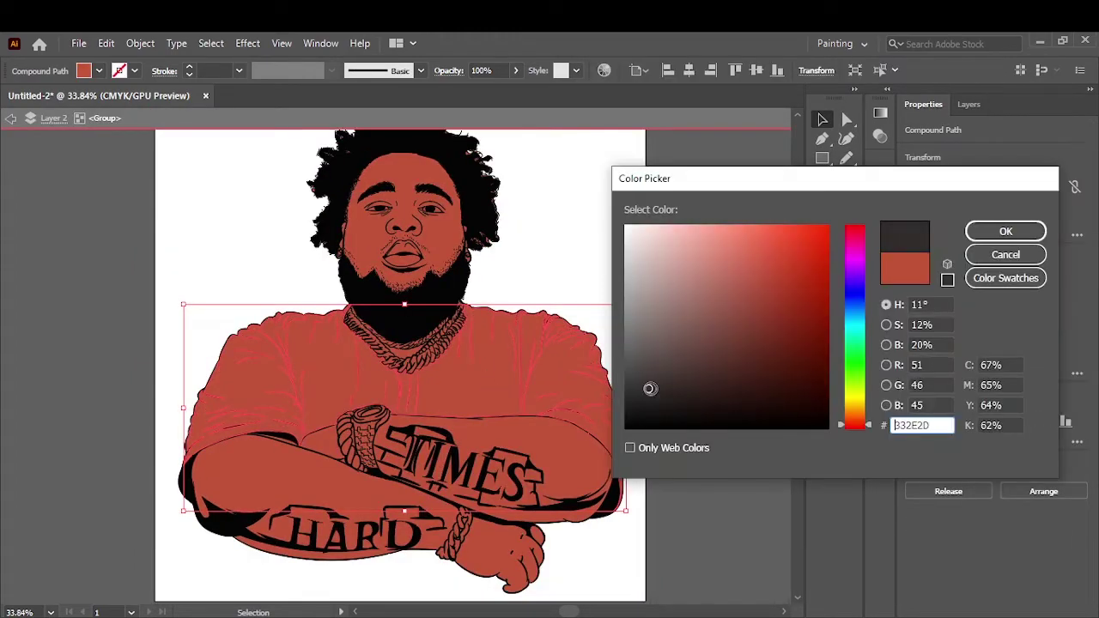
{"action": "key", "text": "Return"}
{"action": "left_click", "coordinate": [686, 197]}
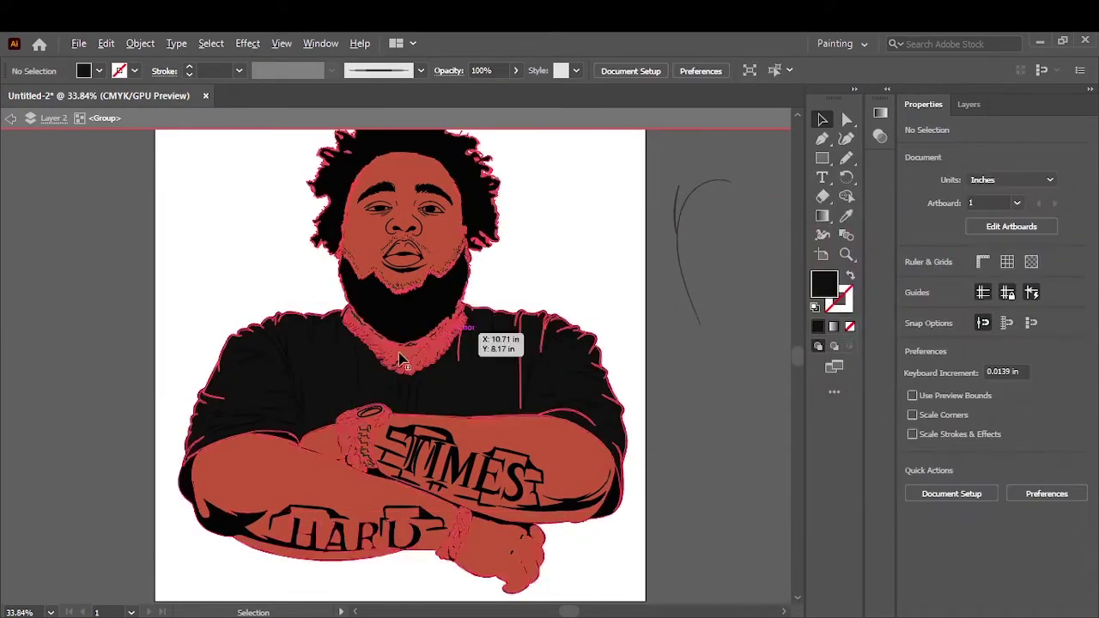
Step: Zoom in on the chain, inspect its paths and open the layers list
{"action": "scroll", "coordinate": [679, 326], "scroll_direction": "up", "scroll_amount": 5}
{"action": "left_click", "coordinate": [635, 292]}
{"action": "scroll", "coordinate": [609, 421], "scroll_direction": "up", "scroll_amount": 3}
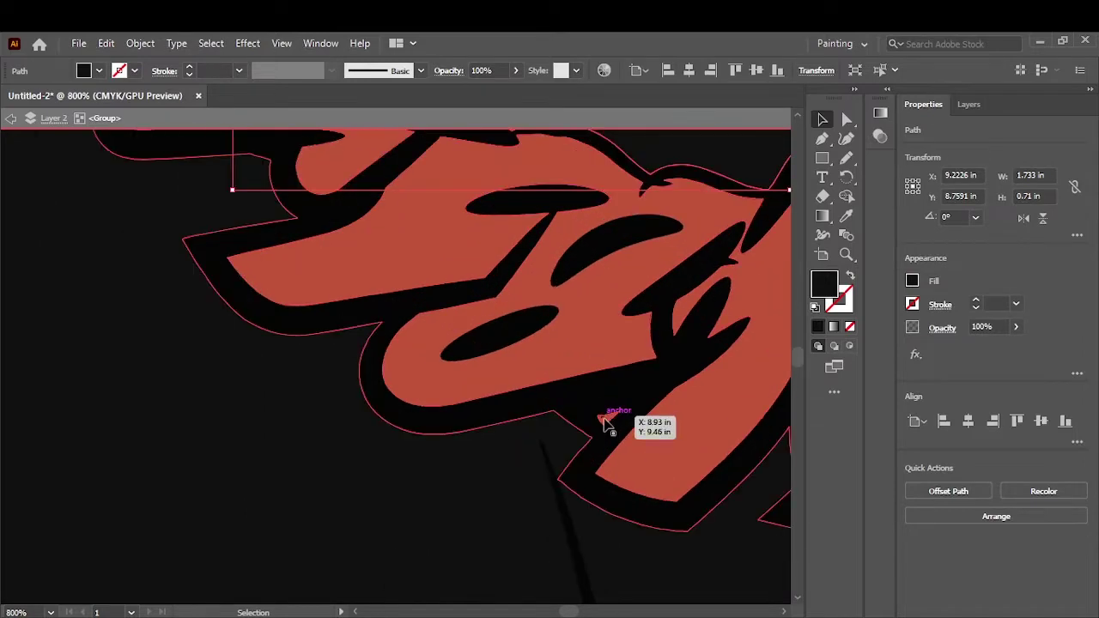
{"action": "scroll", "coordinate": [678, 545], "scroll_direction": "up", "scroll_amount": 3}
{"action": "scroll", "coordinate": [640, 289], "scroll_direction": "down", "scroll_amount": 5}
{"action": "scroll", "coordinate": [640, 223], "scroll_direction": "down", "scroll_amount": 3}
{"action": "left_click", "coordinate": [640, 222]}
{"action": "scroll", "coordinate": [640, 222], "scroll_direction": "up", "scroll_amount": 3}
{"action": "left_click", "coordinate": [968, 104]}
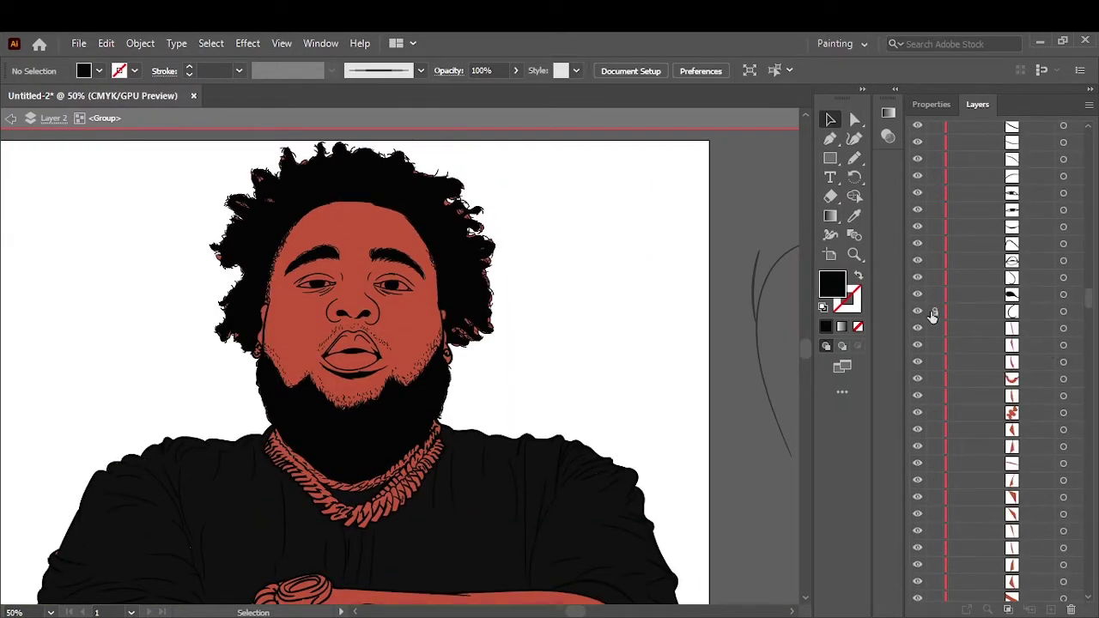
{"action": "scroll", "coordinate": [935, 317], "scroll_direction": "up", "scroll_amount": 3}
{"action": "scroll", "coordinate": [944, 322], "scroll_direction": "up", "scroll_amount": 3}
{"action": "scroll", "coordinate": [955, 326], "scroll_direction": "up", "scroll_amount": 3}
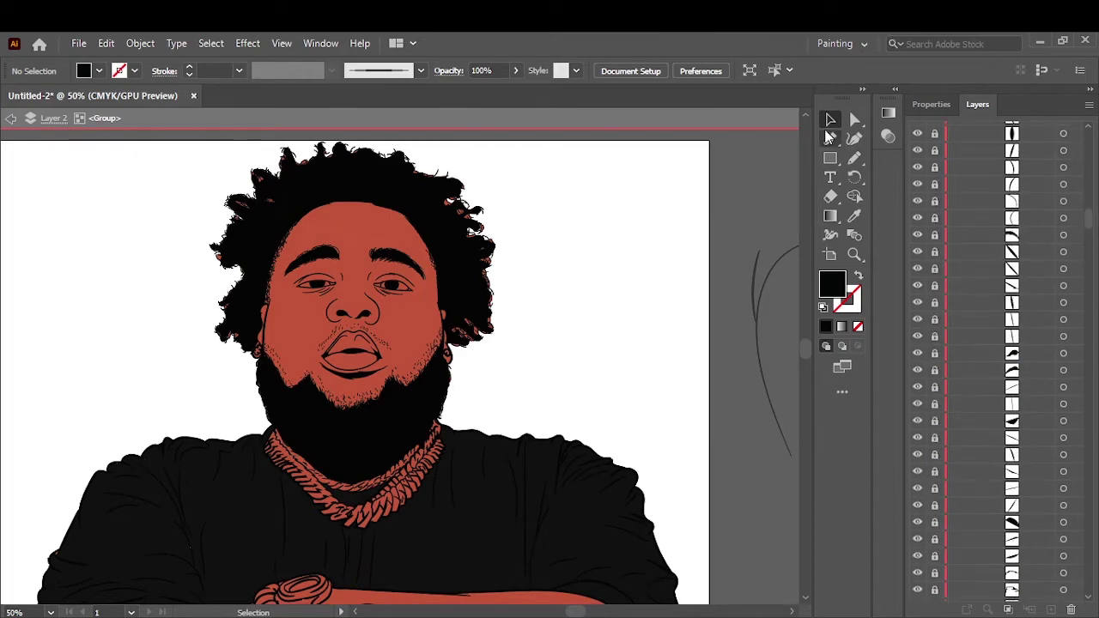
Step: Select and adjust the anchor points along the beard's left edge with Direct Selection
{"action": "key", "text": "a"}
{"action": "scroll", "coordinate": [526, 376], "scroll_direction": "up", "scroll_amount": 3}
{"action": "scroll", "coordinate": [526, 376], "scroll_direction": "right", "scroll_amount": 5}
{"action": "mouse_move", "coordinate": [585, 245]}
{"action": "left_mouse_down"}
{"action": "mouse_move", "coordinate": [458, 509]}
{"action": "mouse_move", "coordinate": [441, 512]}
{"action": "left_mouse_up"}
{"action": "scroll", "coordinate": [515, 326], "scroll_direction": "down", "scroll_amount": 3}
{"action": "scroll", "coordinate": [515, 326], "scroll_direction": "down", "scroll_amount": 3}
{"action": "scroll", "coordinate": [369, 386], "scroll_direction": "down", "scroll_amount": 3}
{"action": "scroll", "coordinate": [440, 513], "scroll_direction": "up", "scroll_amount": 4}
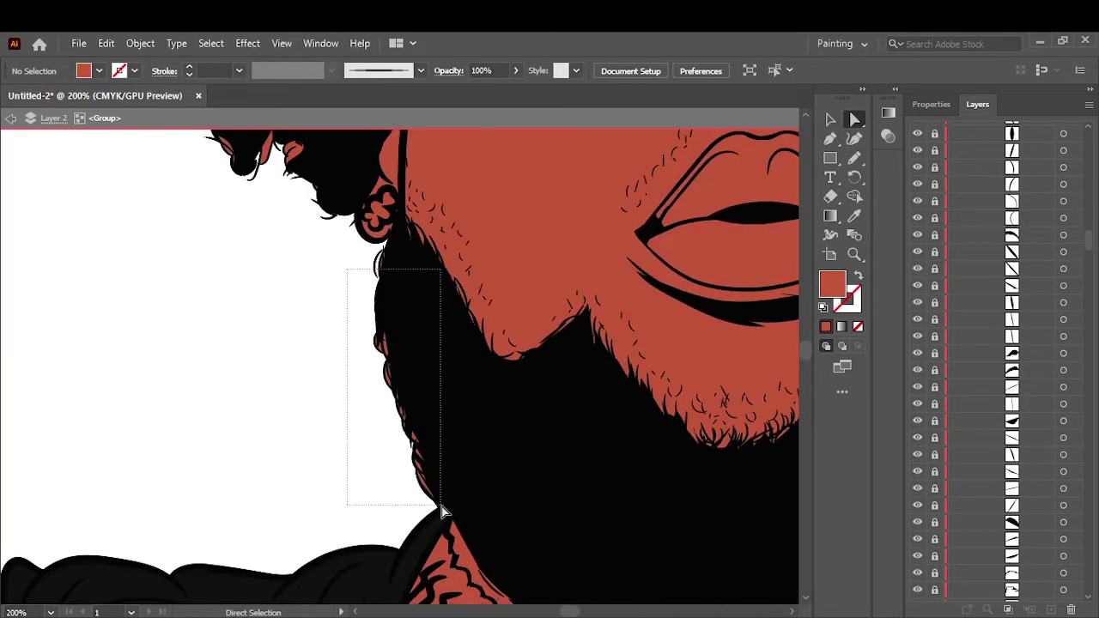
{"action": "scroll", "coordinate": [441, 512], "scroll_direction": "down", "scroll_amount": 2}
{"action": "scroll", "coordinate": [355, 573], "scroll_direction": "up", "scroll_amount": 5}
{"action": "scroll", "coordinate": [191, 375], "scroll_direction": "up", "scroll_amount": 5}
{"action": "scroll", "coordinate": [191, 375], "scroll_direction": "down", "scroll_amount": 4}
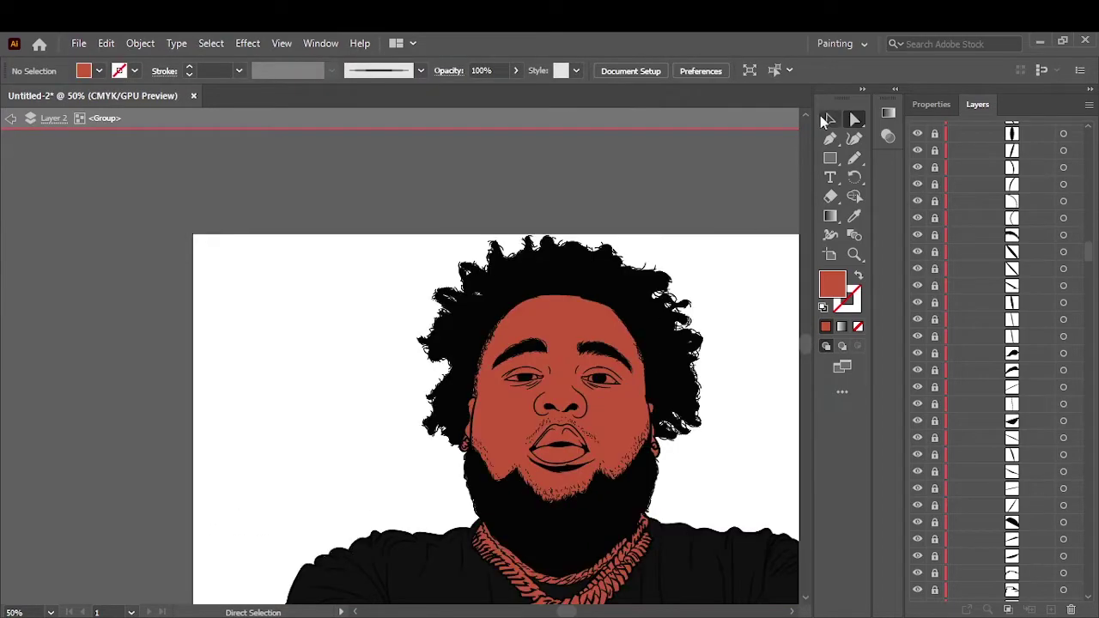
{"action": "left_click", "coordinate": [822, 120]}
{"action": "scroll", "coordinate": [429, 386], "scroll_direction": "down", "scroll_amount": 10}
Step: Fill the watch band with light grey
{"action": "scroll", "coordinate": [315, 226], "scroll_direction": "up", "scroll_amount": 5}
{"action": "left_click", "coordinate": [314, 226]}
{"action": "double_click", "coordinate": [832, 283]}
{"action": "key", "text": "Return"}
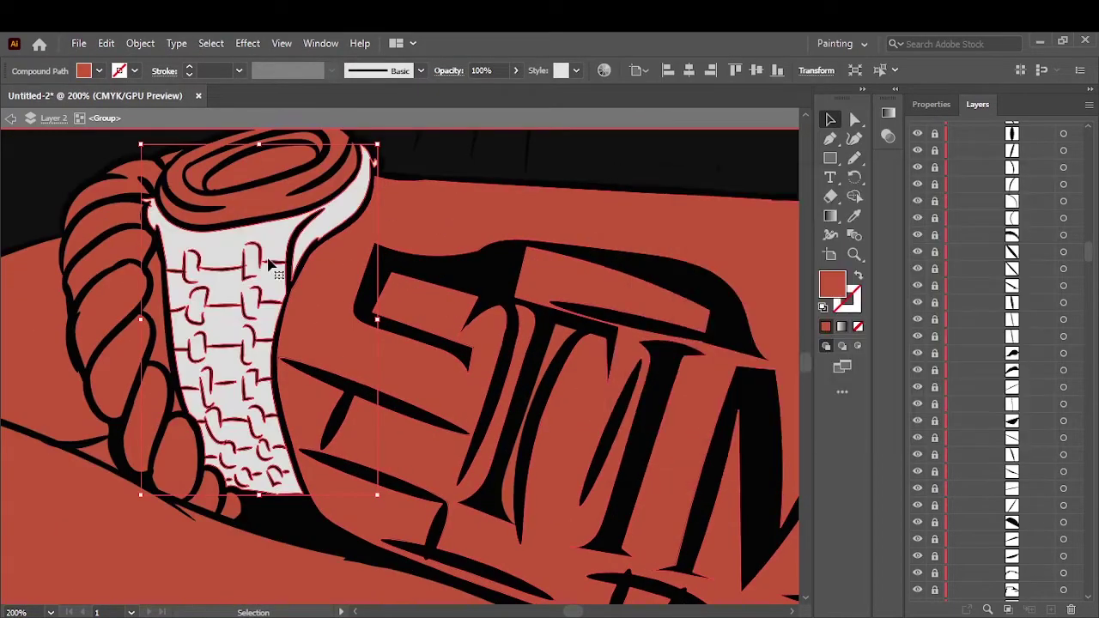
{"action": "scroll", "coordinate": [269, 264], "scroll_direction": "up", "scroll_amount": 2}
Step: Give the ring around the watch face a bright orange fill
{"action": "left_click", "coordinate": [284, 296]}
{"action": "double_click", "coordinate": [832, 284]}
{"action": "left_click", "coordinate": [767, 269]}
{"action": "left_click", "coordinate": [1006, 230]}
{"action": "double_click", "coordinate": [832, 283]}
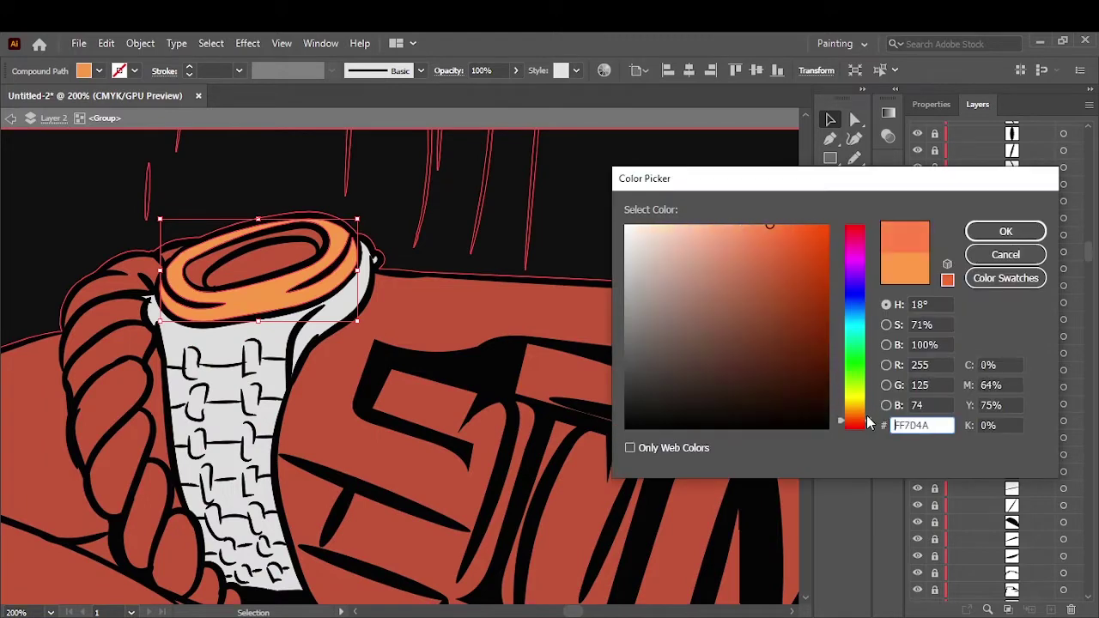
{"action": "left_click_drag", "start_coordinate": [867, 422], "coordinate": [867, 415]}
{"action": "left_click", "coordinate": [825, 223]}
{"action": "left_click", "coordinate": [1005, 231]}
Step: Fill the watch's inner dial with dark brown
{"action": "double_click", "coordinate": [831, 283]}
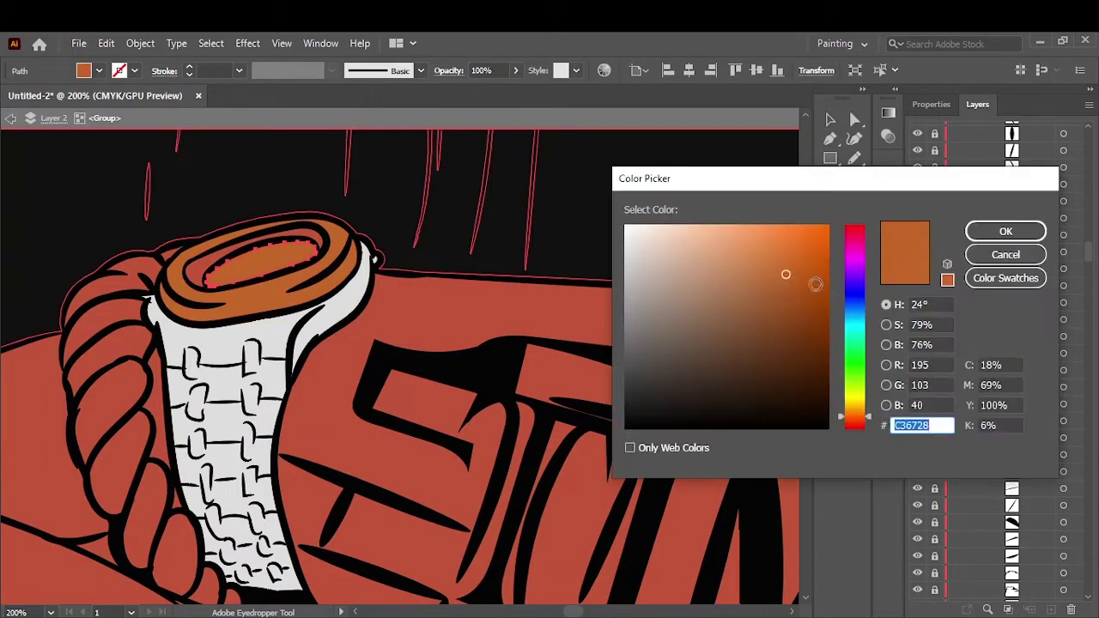
{"action": "left_click", "coordinate": [1005, 230]}
{"action": "key", "text": "i"}
{"action": "key", "text": "v"}
Step: Recolour the twisted band pieces beside the watch light grey
{"action": "left_click", "coordinate": [179, 261]}
{"action": "left_click_drag", "start_coordinate": [179, 260], "coordinate": [275, 260]}
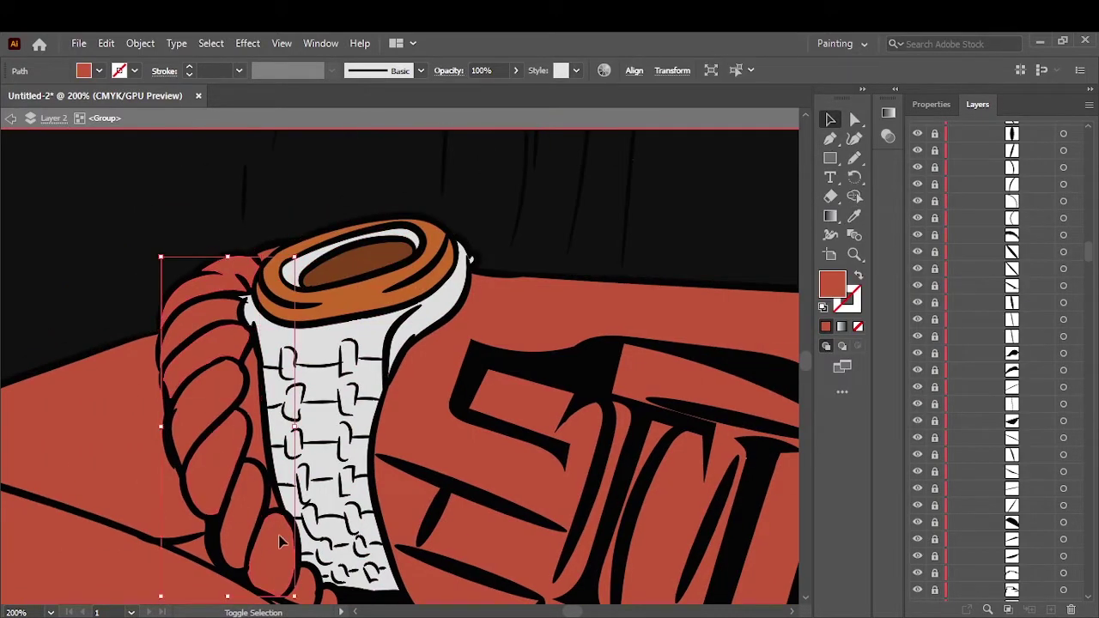
{"action": "double_click", "coordinate": [832, 283]}
{"action": "left_click", "coordinate": [1005, 230]}
{"action": "scroll", "coordinate": [334, 536], "scroll_direction": "down", "scroll_amount": 3}
Step: Make the alternating twisted band pieces orange
{"action": "left_click", "coordinate": [329, 527]}
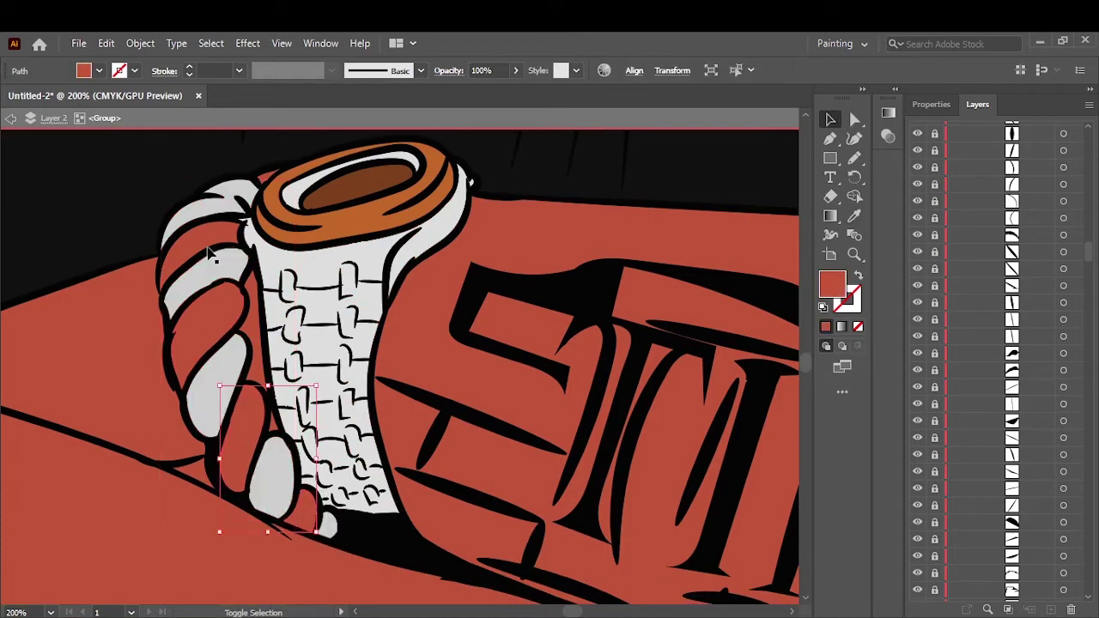
{"action": "double_click", "coordinate": [832, 283]}
{"action": "left_click", "coordinate": [853, 403]}
{"action": "left_click", "coordinate": [782, 252]}
{"action": "left_click", "coordinate": [1005, 231]}
{"action": "key", "text": "ctrl+0"}
Step: Copy the light grey onto the wrist chain with the Eyedropper
{"action": "scroll", "coordinate": [535, 569], "scroll_direction": "up", "scroll_amount": 3}
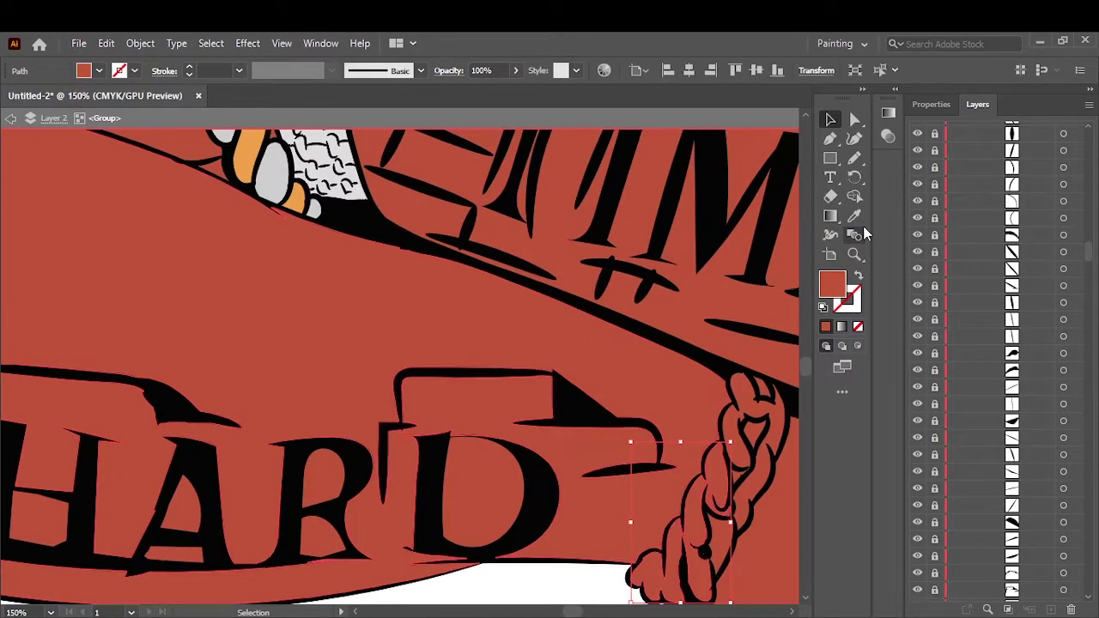
{"action": "scroll", "coordinate": [676, 327], "scroll_direction": "right", "scroll_amount": 3}
{"action": "left_click", "coordinate": [558, 404]}
{"action": "key", "text": "i"}
{"action": "left_click", "coordinate": [81, 147]}
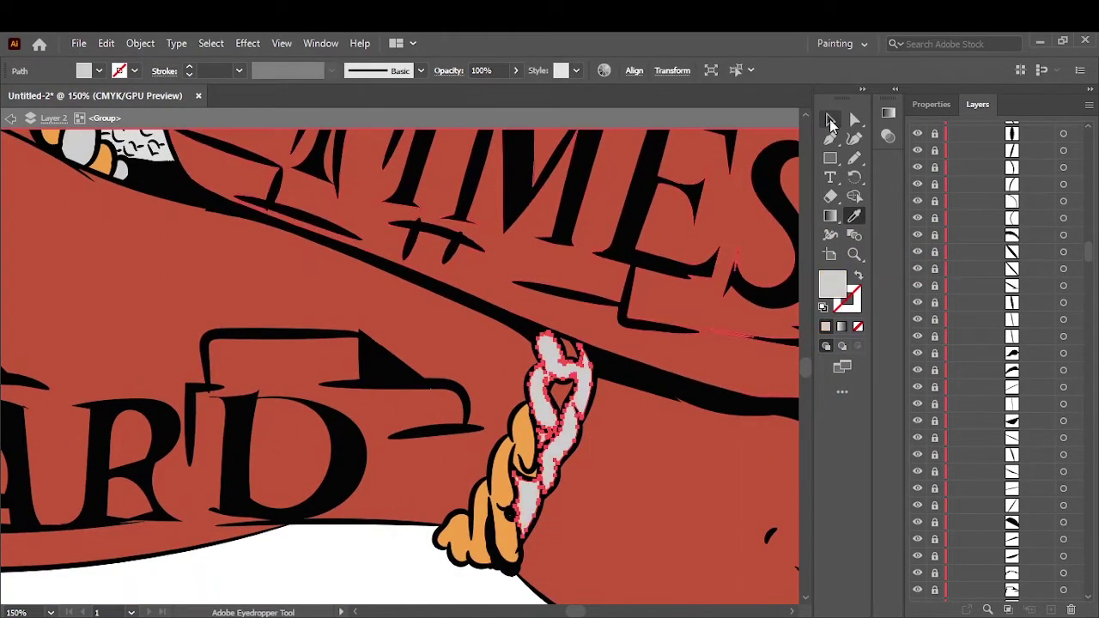
{"action": "left_click", "coordinate": [830, 121]}
{"action": "left_click", "coordinate": [560, 393]}
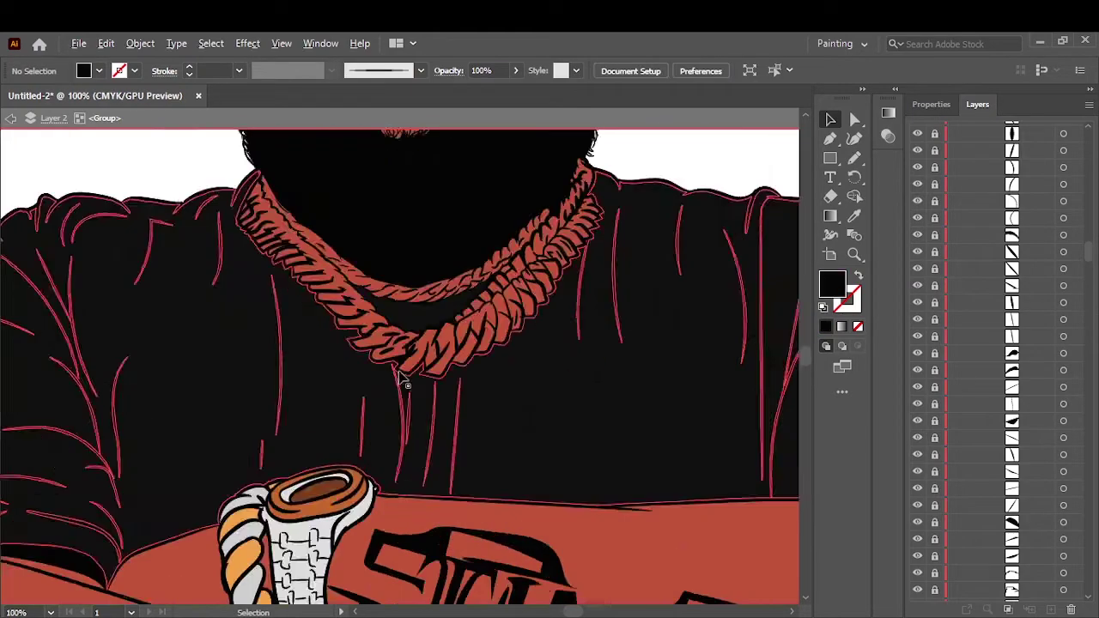
Step: Recolour the red neck chain light grey
{"action": "left_click", "coordinate": [198, 284]}
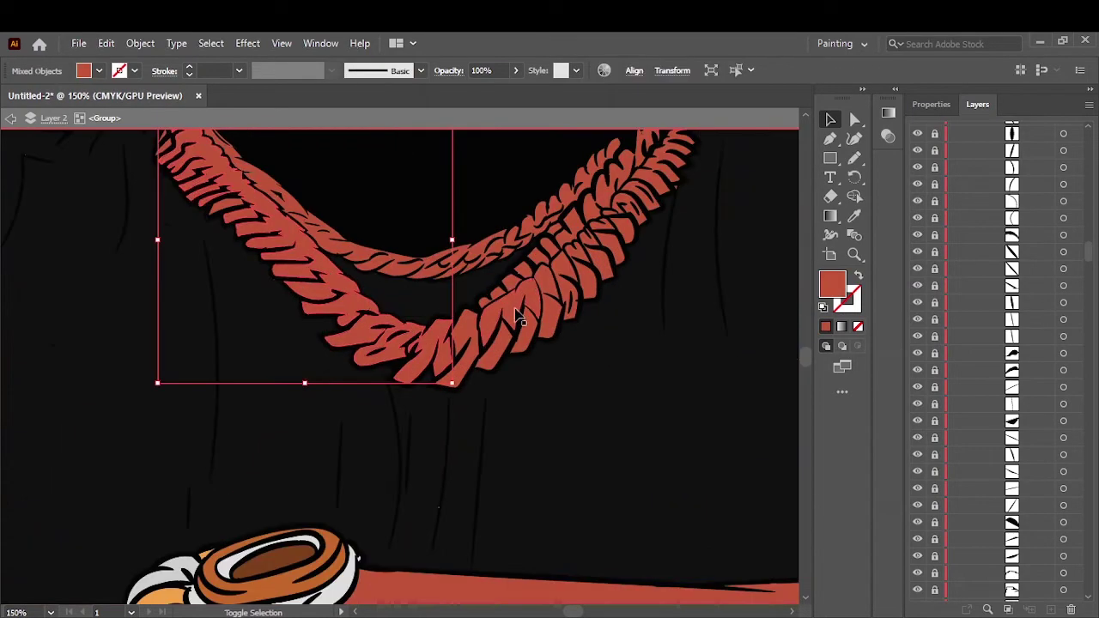
{"action": "double_click", "coordinate": [832, 283]}
{"action": "left_click", "coordinate": [1018, 231]}
{"action": "scroll", "coordinate": [313, 325], "scroll_direction": "up", "scroll_amount": 3}
Step: Fill the inner chain strand with light blue #d4f1f9
{"action": "key", "text": "a"}
{"action": "left_click", "coordinate": [455, 478]}
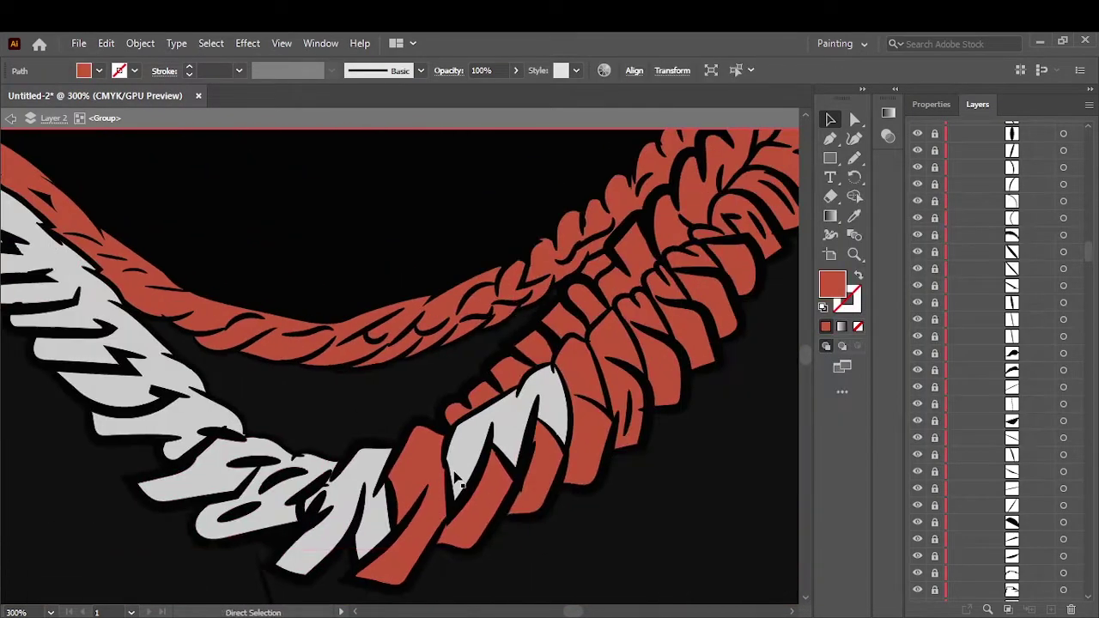
{"action": "scroll", "coordinate": [743, 275], "scroll_direction": "up", "scroll_amount": 3}
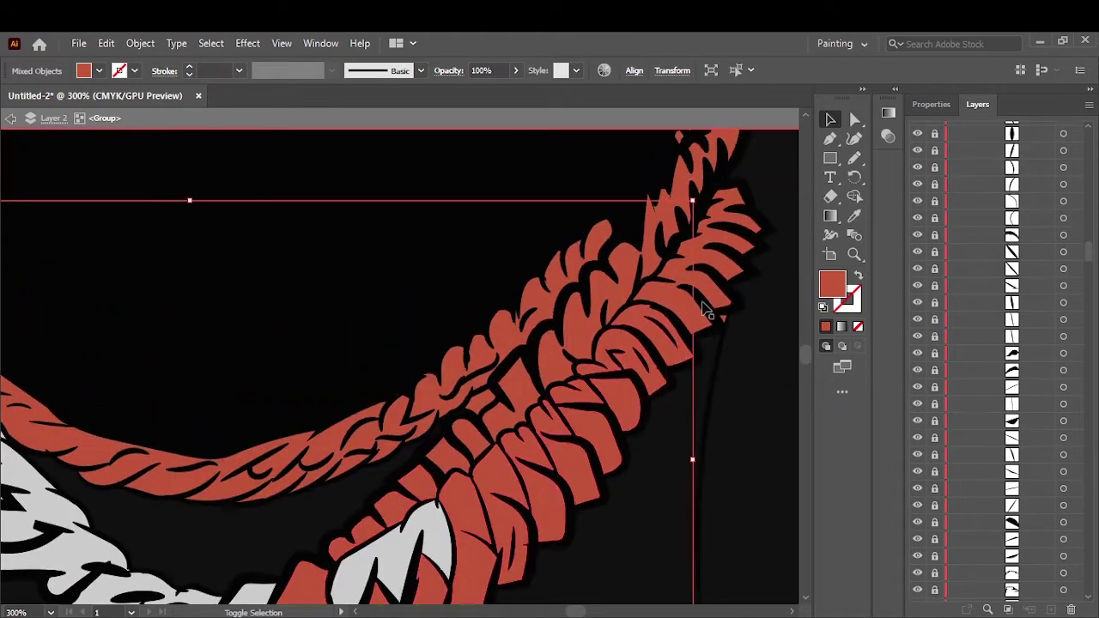
{"action": "left_click", "coordinate": [723, 319]}
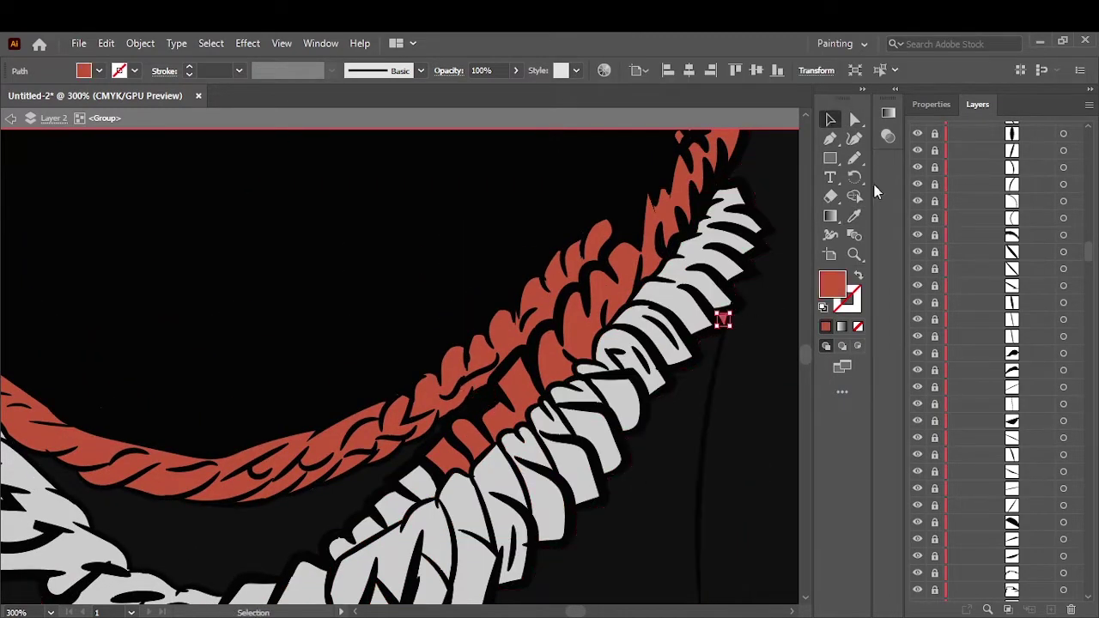
{"action": "left_click", "coordinate": [480, 446]}
{"action": "scroll", "coordinate": [480, 447], "scroll_direction": "up", "scroll_amount": 2}
{"action": "double_click", "coordinate": [832, 284]}
{"action": "type", "text": "d4f1f9"}
{"action": "key", "text": "Return"}
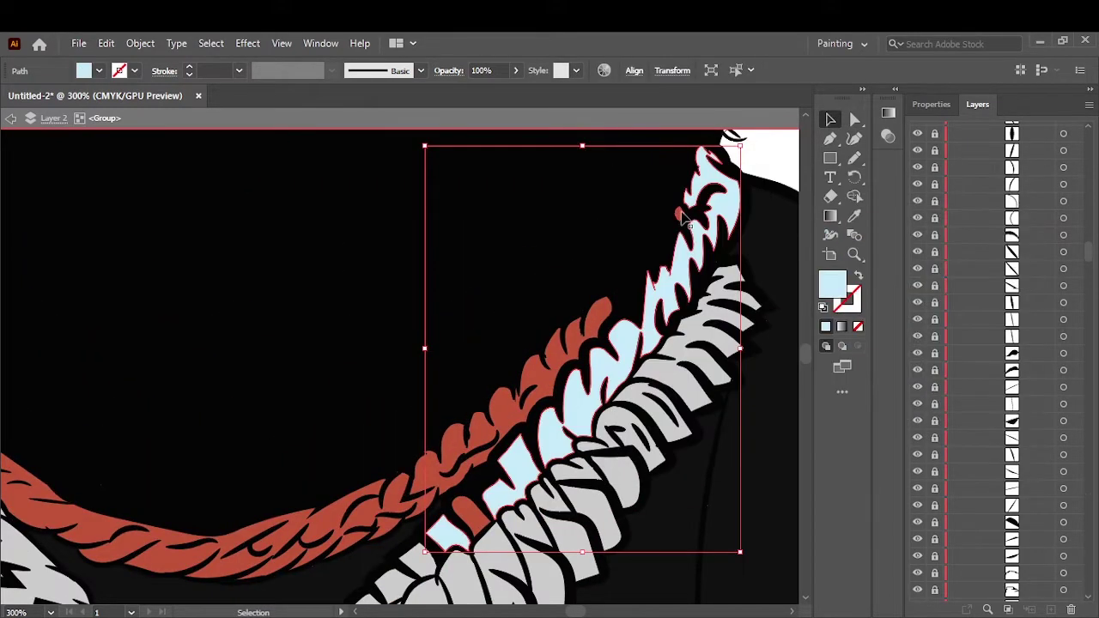
Step: Fill the outer chain with orange #f7a13c
{"action": "left_click", "coordinate": [464, 515]}
{"action": "scroll", "coordinate": [503, 355], "scroll_direction": "down", "scroll_amount": 3}
{"action": "key", "text": "i"}
{"action": "left_click", "coordinate": [369, 378]}
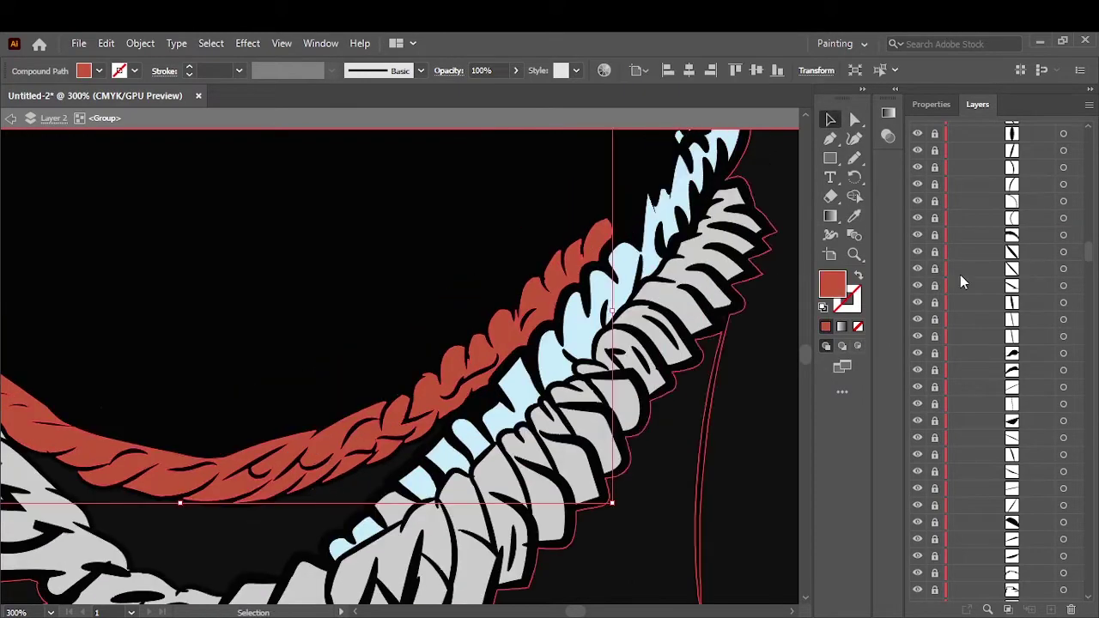
{"action": "double_click", "coordinate": [832, 283]}
{"action": "type", "text": "f7a13c"}
{"action": "key", "text": "Return"}
{"action": "key", "text": "ctrl+1"}
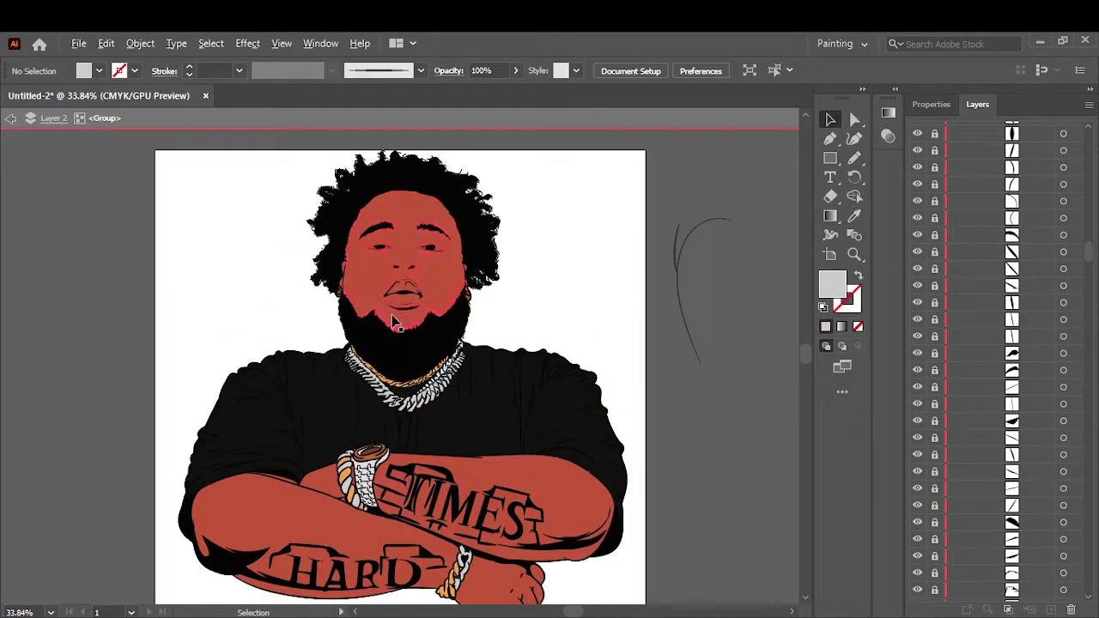
{"action": "scroll", "coordinate": [394, 321], "scroll_direction": "up", "scroll_amount": 5}
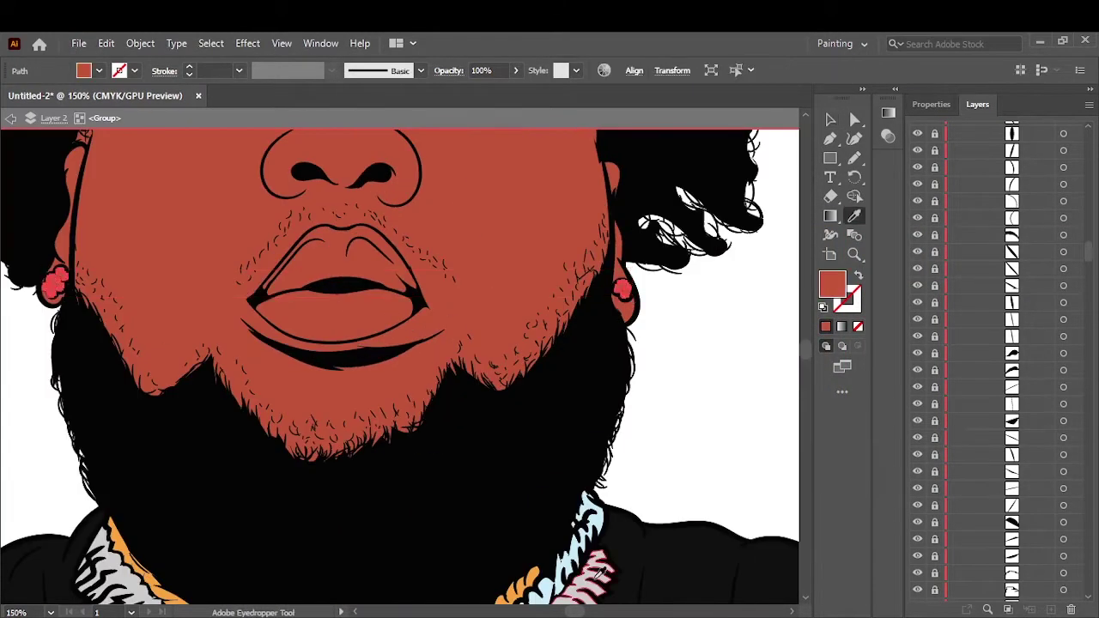
Step: Fill the lower lip with a coral red
{"action": "scroll", "coordinate": [598, 571], "scroll_direction": "up", "scroll_amount": 5}
{"action": "key", "text": "v"}
{"action": "left_click", "coordinate": [335, 510]}
{"action": "double_click", "coordinate": [832, 283]}
{"action": "left_click", "coordinate": [768, 271]}
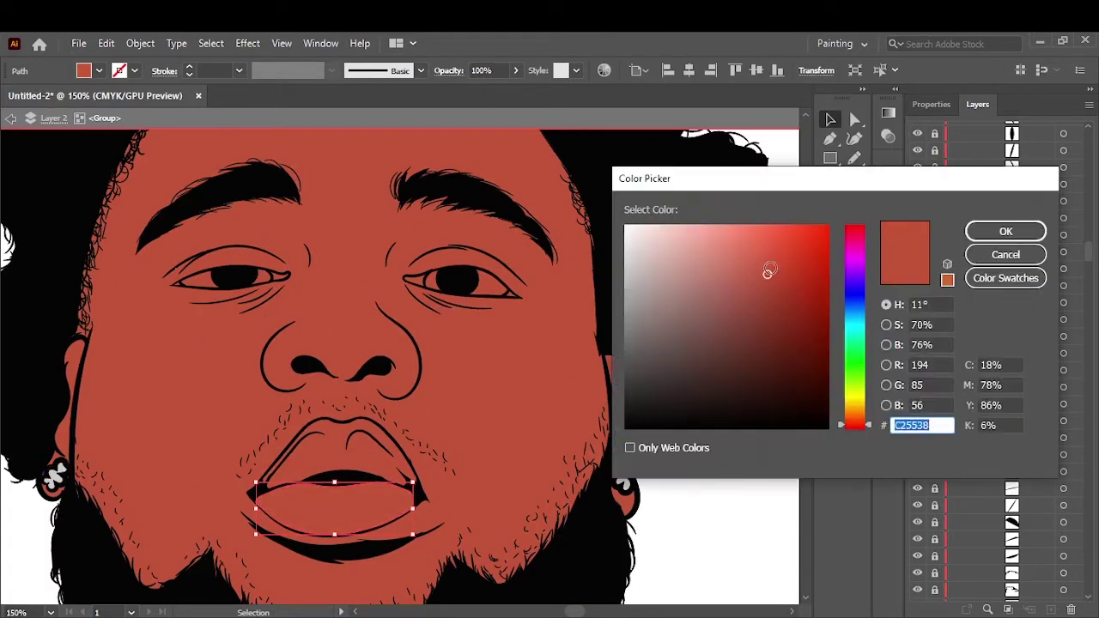
{"action": "left_click", "coordinate": [1005, 232]}
Step: Give the upper lip a darker red fill
{"action": "left_click", "coordinate": [363, 455]}
{"action": "double_click", "coordinate": [832, 283]}
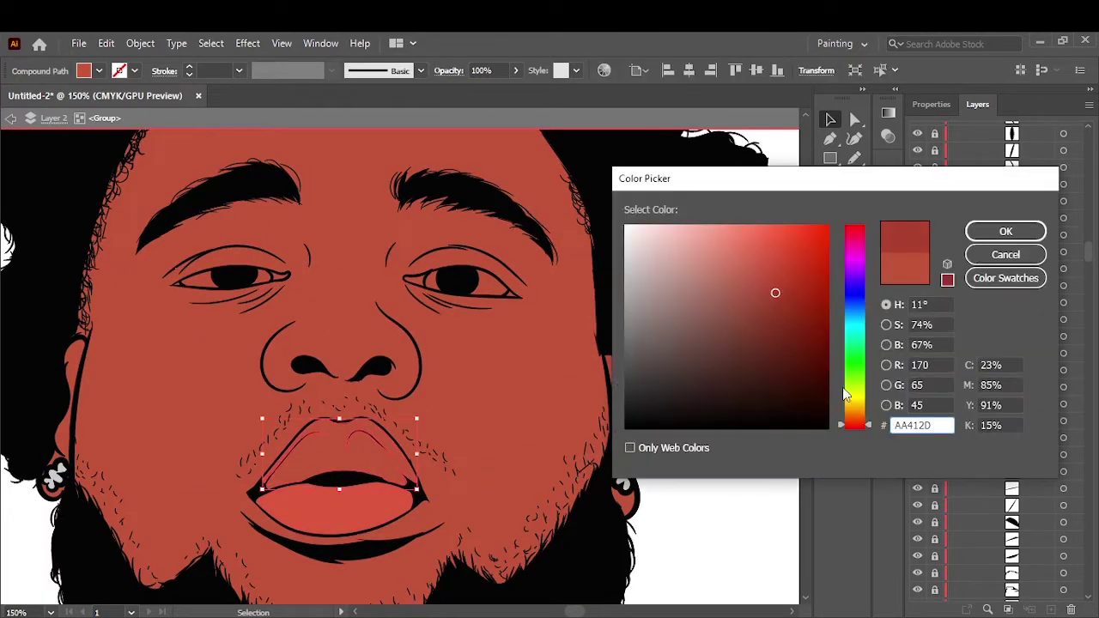
{"action": "left_click", "coordinate": [767, 297]}
{"action": "left_click", "coordinate": [1005, 232]}
{"action": "left_click", "coordinate": [711, 498]}
Step: Fill the first eye whites with white
{"action": "left_click", "coordinate": [343, 442]}
{"action": "double_click", "coordinate": [832, 283]}
{"action": "left_click", "coordinate": [1005, 230]}
{"action": "left_click", "coordinate": [74, 292]}
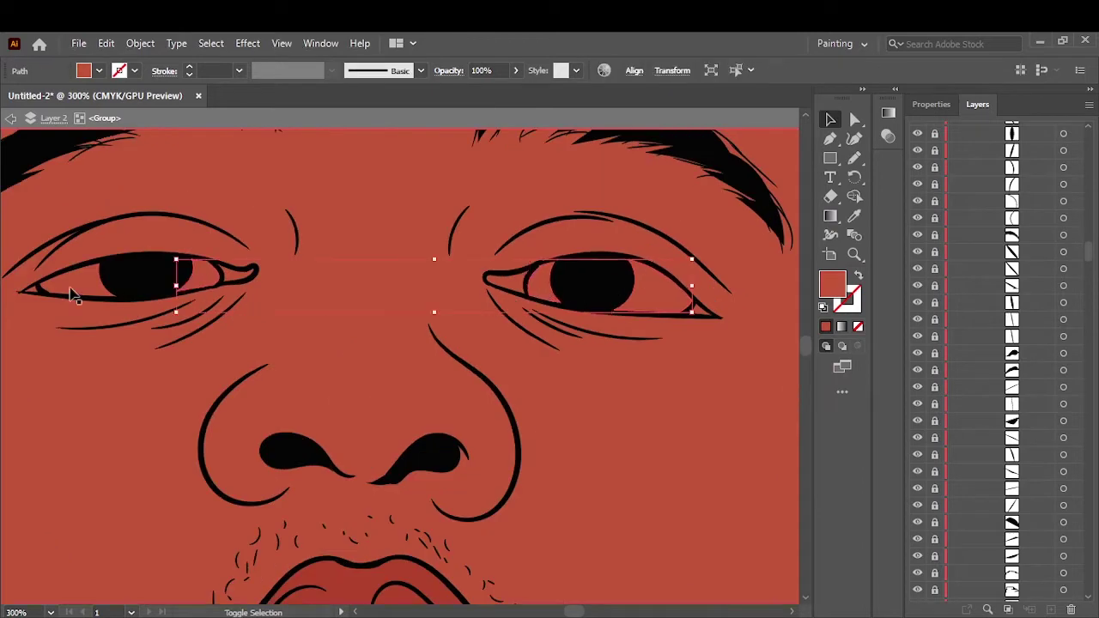
{"action": "double_click", "coordinate": [831, 283]}
{"action": "left_click", "coordinate": [626, 232]}
{"action": "left_click", "coordinate": [1005, 232]}
Step: Fill the remaining eye white shape with white
{"action": "left_click", "coordinate": [707, 314], "text": "shift"}
{"action": "double_click", "coordinate": [831, 284]}
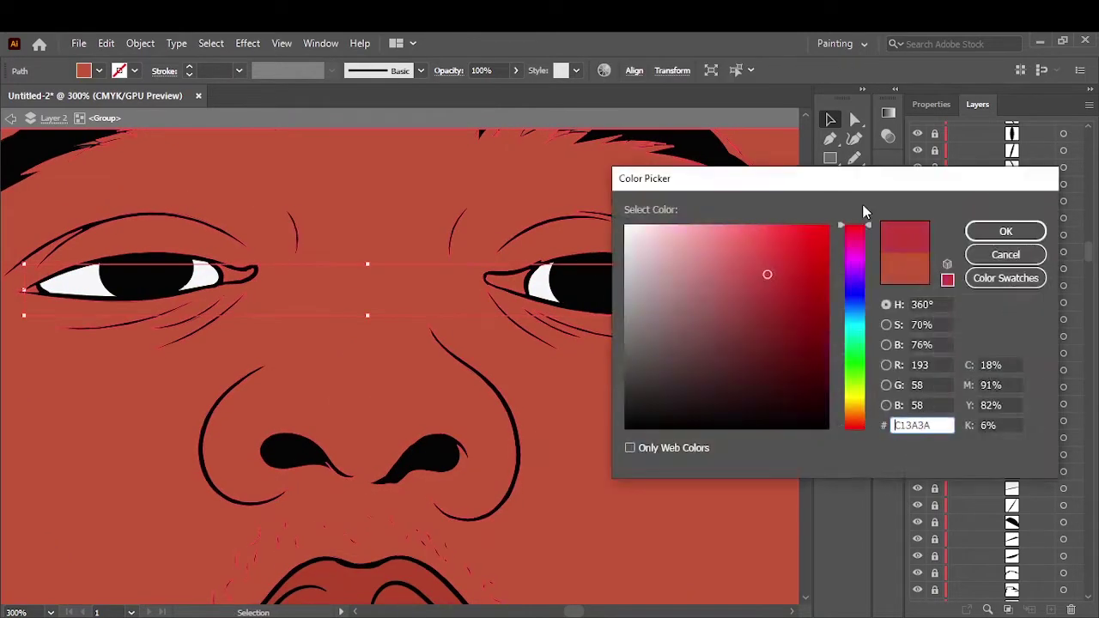
{"action": "left_click", "coordinate": [1005, 231]}
{"action": "key", "text": "ctrl+0"}
{"action": "left_click", "coordinate": [615, 268]}
{"action": "scroll", "coordinate": [403, 257], "scroll_direction": "up", "scroll_amount": 5}
Step: Lighten the lower lip colour, then deselect and fit the artwork in view
{"action": "left_click", "coordinate": [429, 344]}
{"action": "key", "text": "i"}
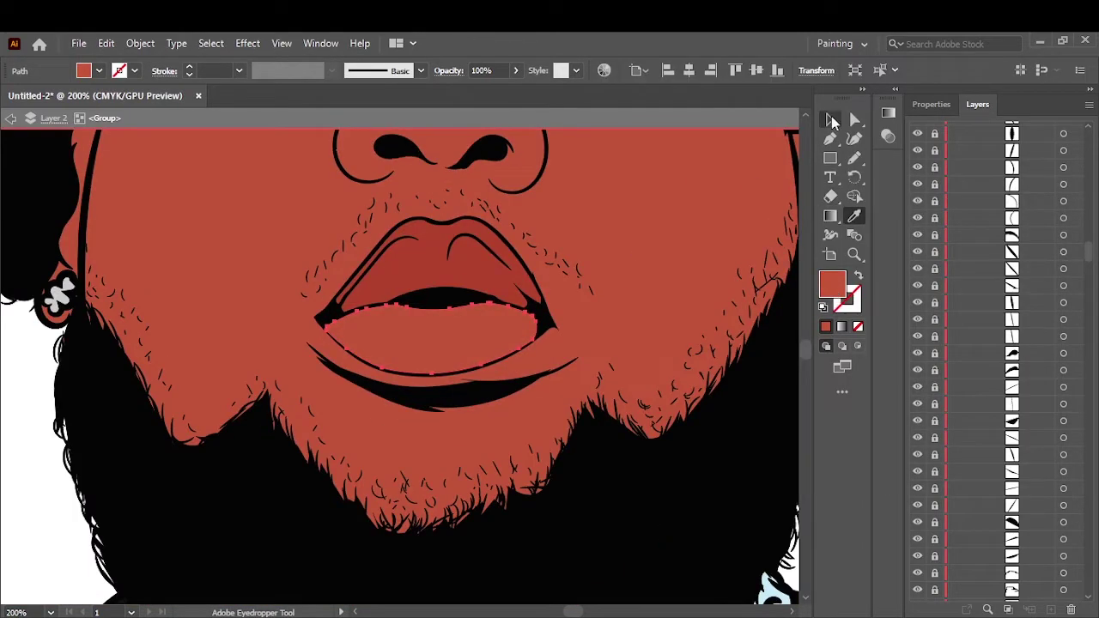
{"action": "left_click", "coordinate": [831, 120]}
{"action": "double_click", "coordinate": [832, 283]}
{"action": "left_click", "coordinate": [1004, 231]}
{"action": "key", "text": "ctrl+shift+a"}
{"action": "key", "text": "ctrl+0"}
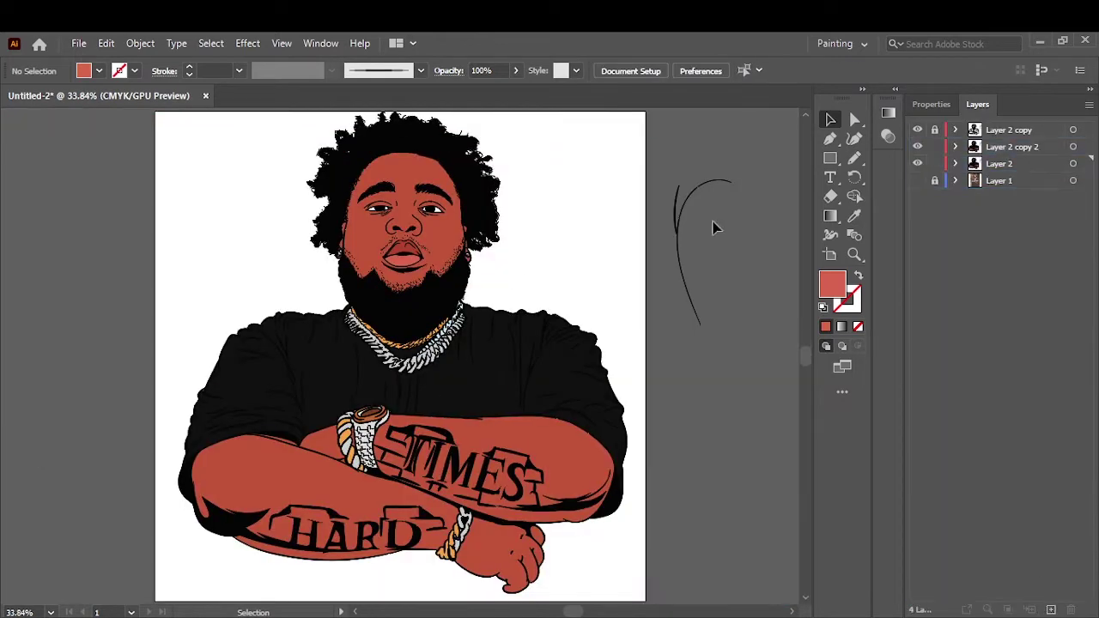
Step: Hide Layer 2's red skin fill and show the Layer 2 copy 2 line art
{"action": "left_click", "coordinate": [917, 163]}
{"action": "scroll", "coordinate": [404, 223], "scroll_direction": "up", "scroll_amount": 2}
{"action": "key", "text": "a"}
{"action": "left_click", "coordinate": [284, 412]}
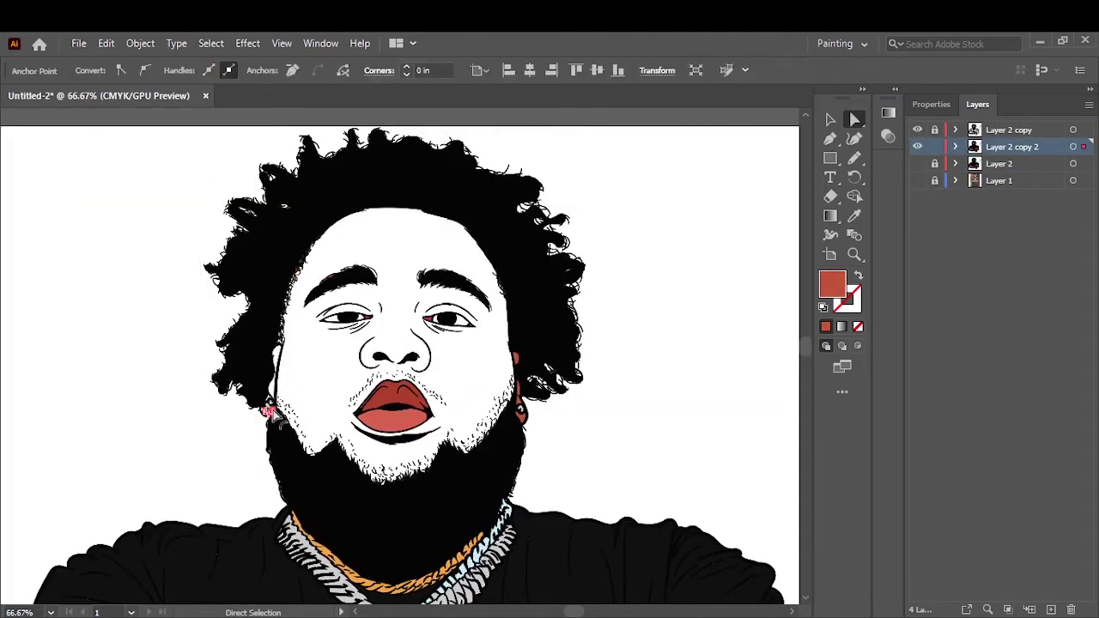
{"action": "scroll", "coordinate": [234, 397], "scroll_direction": "up", "scroll_amount": 5}
{"action": "key", "text": "ctrl+shift+a"}
{"action": "scroll", "coordinate": [233, 397], "scroll_direction": "down", "scroll_amount": 2}
Step: Inspect the earring path with Direct Selection, then deselect it
{"action": "left_click", "coordinate": [262, 412]}
{"action": "key", "text": "ctrl+shift+a"}
{"action": "scroll", "coordinate": [306, 454], "scroll_direction": "down", "scroll_amount": 5}
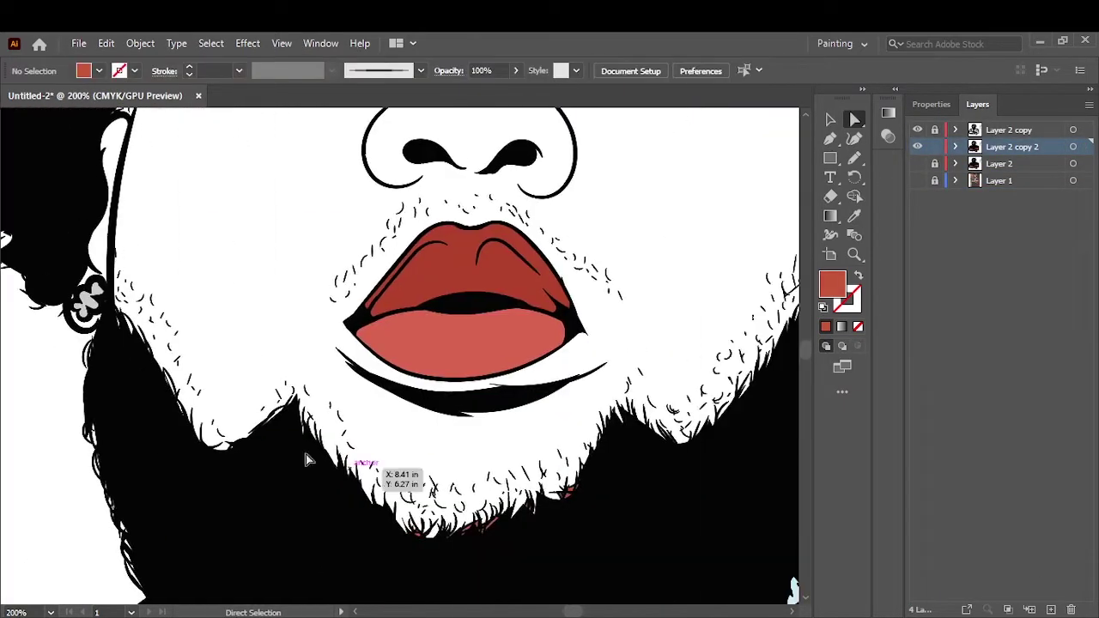
{"action": "scroll", "coordinate": [429, 459], "scroll_direction": "right", "scroll_amount": 5}
{"action": "scroll", "coordinate": [582, 463], "scroll_direction": "up", "scroll_amount": 2}
{"action": "scroll", "coordinate": [549, 412], "scroll_direction": "up", "scroll_amount": 3}
{"action": "scroll", "coordinate": [549, 386], "scroll_direction": "up", "scroll_amount": 3}
Step: Inspect a stray path near the eyebrow and check the beard and arms
{"action": "key", "text": "a"}
{"action": "left_click", "coordinate": [545, 300]}
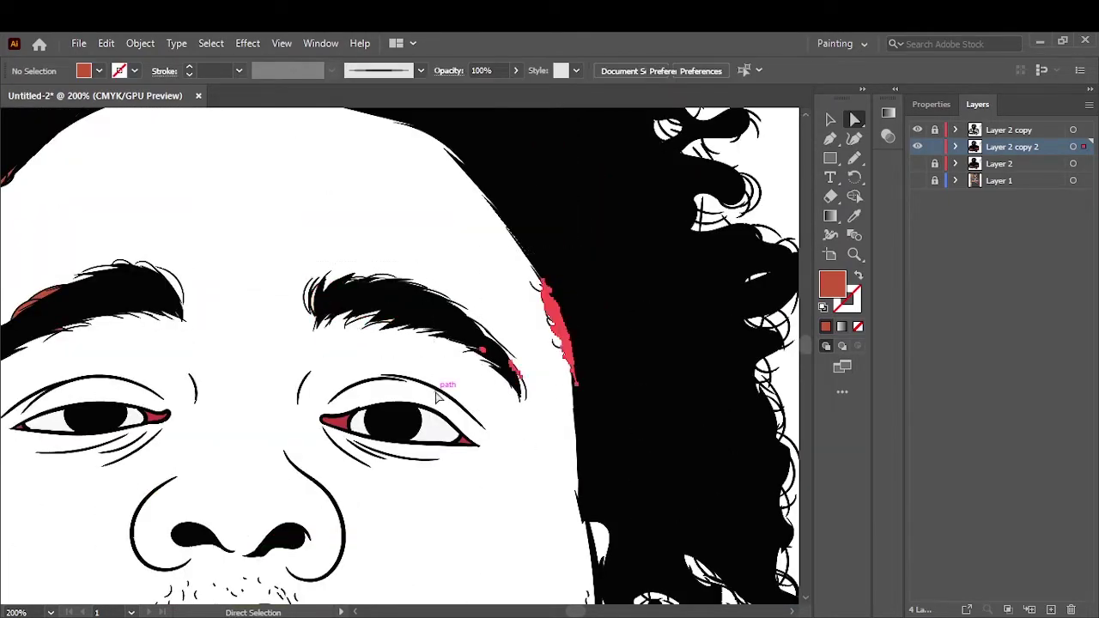
{"action": "scroll", "coordinate": [529, 360], "scroll_direction": "left", "scroll_amount": 5}
{"action": "key", "text": "ctrl+shift+a"}
{"action": "scroll", "coordinate": [530, 360], "scroll_direction": "down", "scroll_amount": 2}
{"action": "scroll", "coordinate": [229, 447], "scroll_direction": "down", "scroll_amount": 5}
{"action": "scroll", "coordinate": [230, 447], "scroll_direction": "down", "scroll_amount": 5}
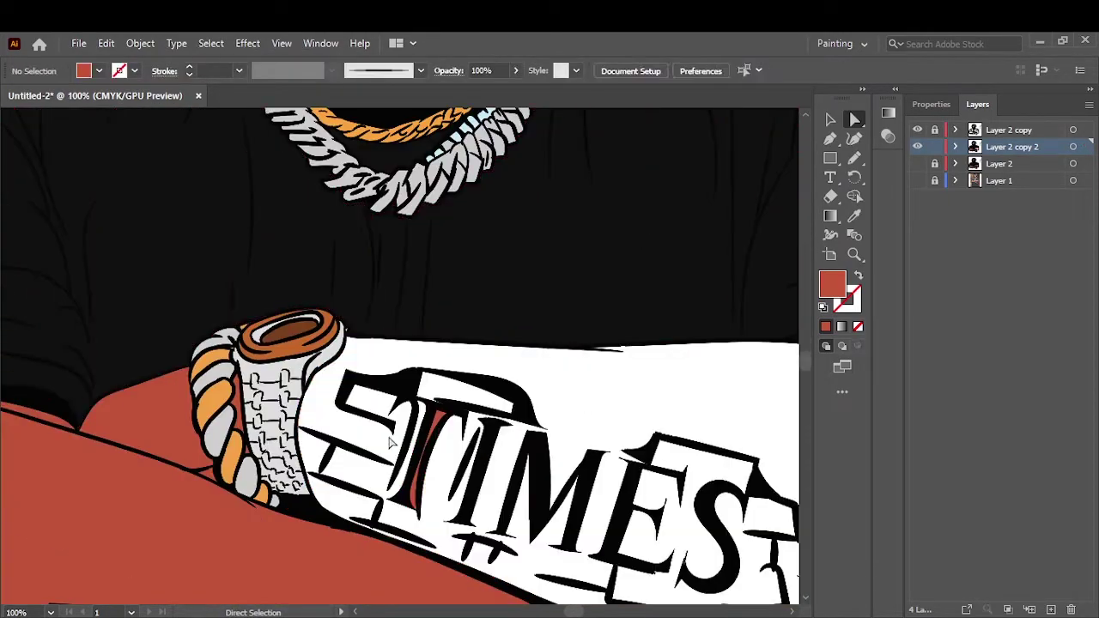
{"action": "scroll", "coordinate": [242, 425], "scroll_direction": "down", "scroll_amount": 5}
{"action": "scroll", "coordinate": [211, 454], "scroll_direction": "up", "scroll_amount": 3}
{"action": "key", "text": "ctrl+shift+a"}
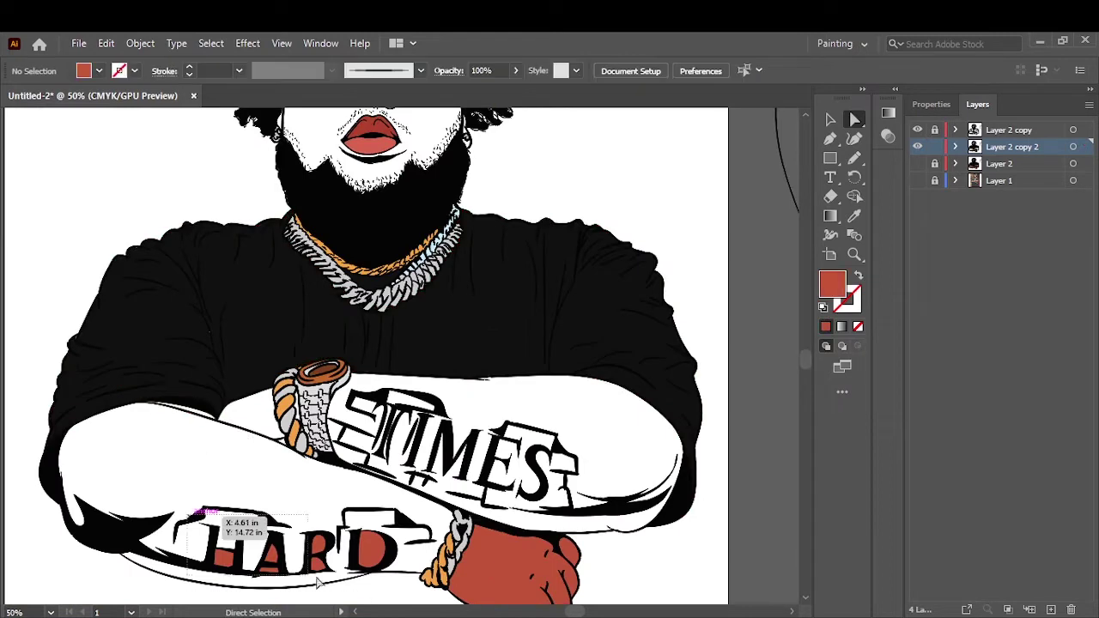
Step: Add Layer 5 with a red fill and show the reference photo beneath
{"action": "key", "text": "ctrl+0"}
{"action": "left_click", "coordinate": [917, 181]}
{"action": "left_click", "coordinate": [1050, 610]}
{"action": "double_click", "coordinate": [831, 284]}
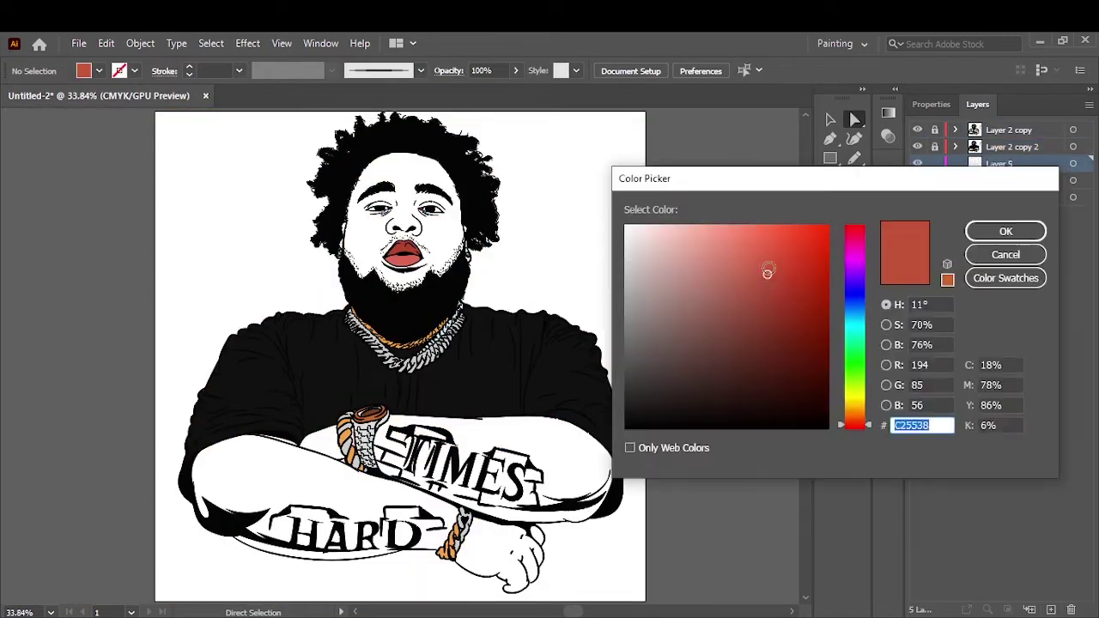
{"action": "left_click", "coordinate": [854, 159]}
{"action": "left_click", "coordinate": [917, 197]}
Step: Draw a red shadow shape along the right cheek with the reference hidden
{"action": "scroll", "coordinate": [455, 247], "scroll_direction": "up", "scroll_amount": 5}
{"action": "scroll", "coordinate": [427, 314], "scroll_direction": "up", "scroll_amount": 2}
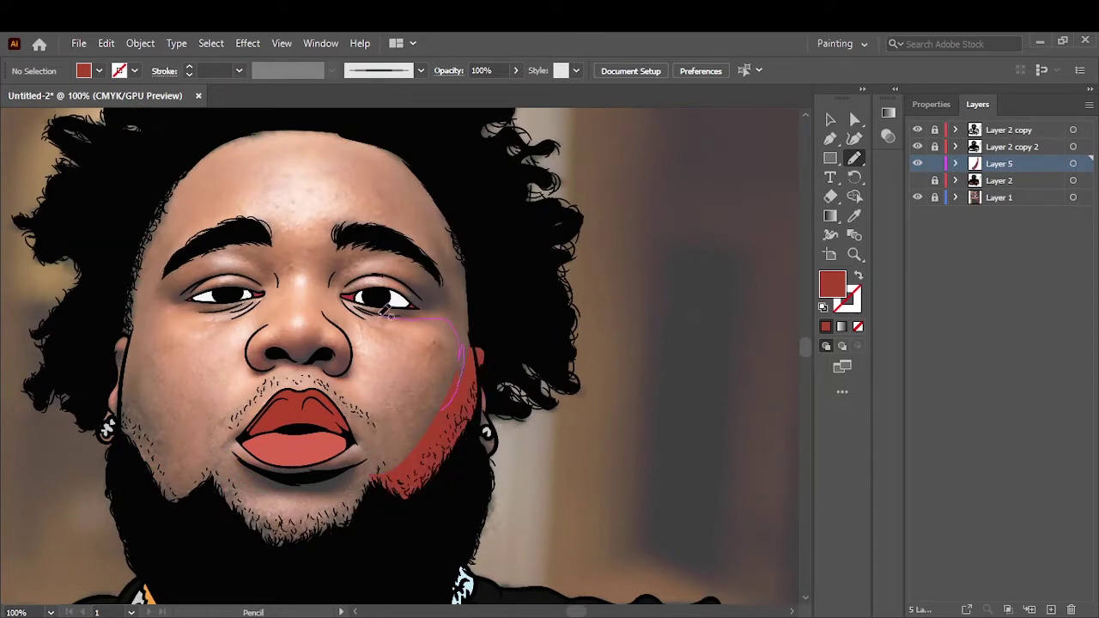
{"action": "scroll", "coordinate": [492, 426], "scroll_direction": "up", "scroll_amount": 2}
{"action": "scroll", "coordinate": [502, 463], "scroll_direction": "up", "scroll_amount": 6}
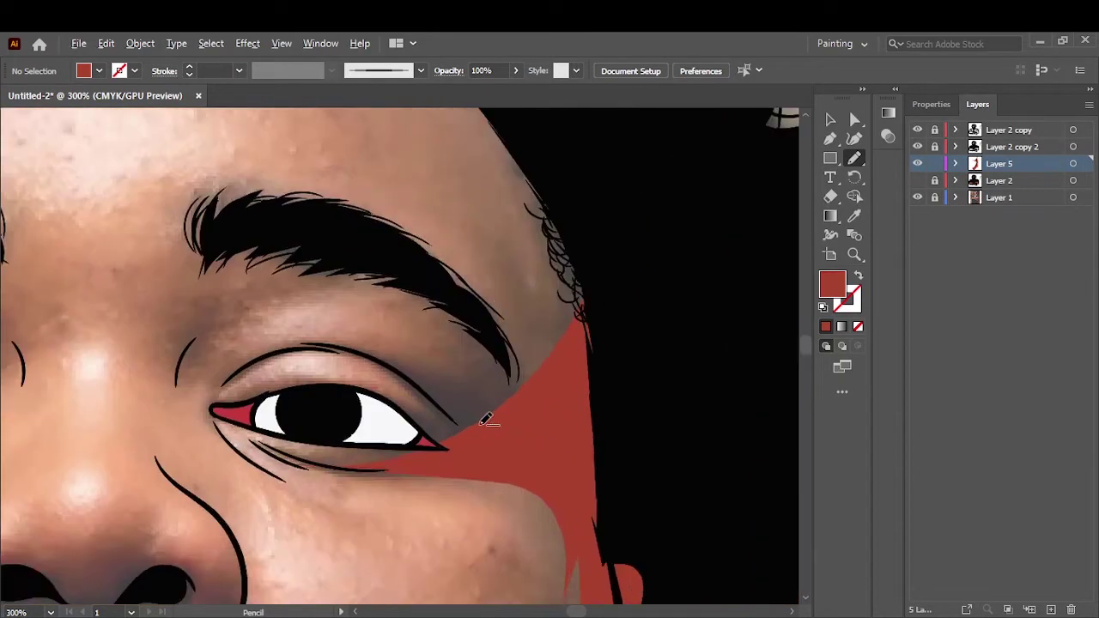
{"action": "scroll", "coordinate": [511, 350], "scroll_direction": "up", "scroll_amount": 1}
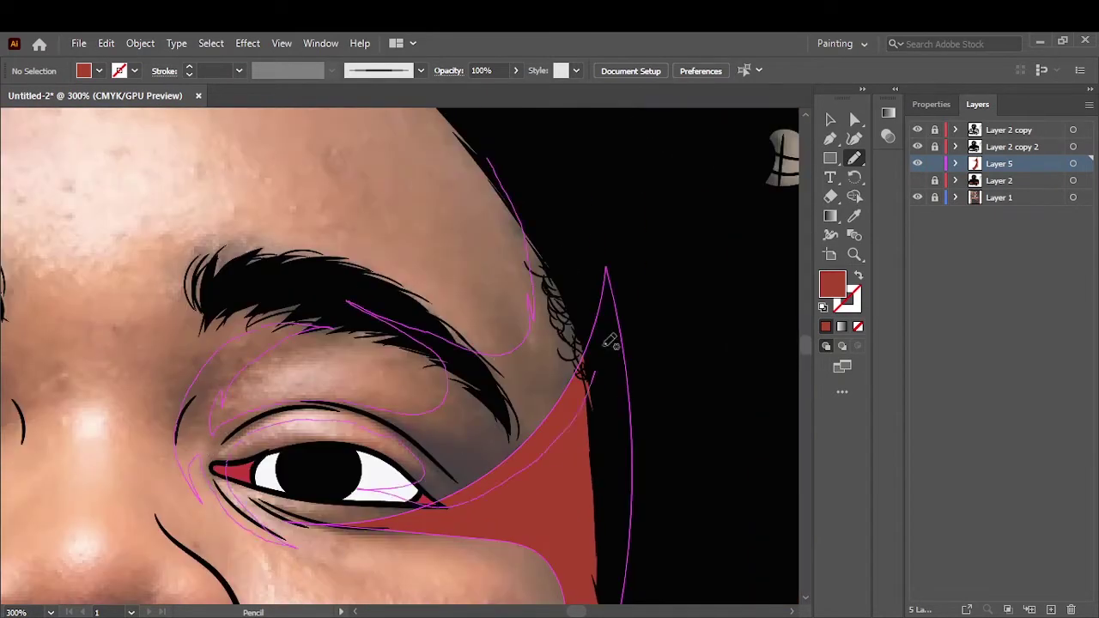
{"action": "key", "text": "ctrl+0"}
{"action": "left_click", "coordinate": [917, 197]}
{"action": "scroll", "coordinate": [425, 255], "scroll_direction": "up", "scroll_amount": 3}
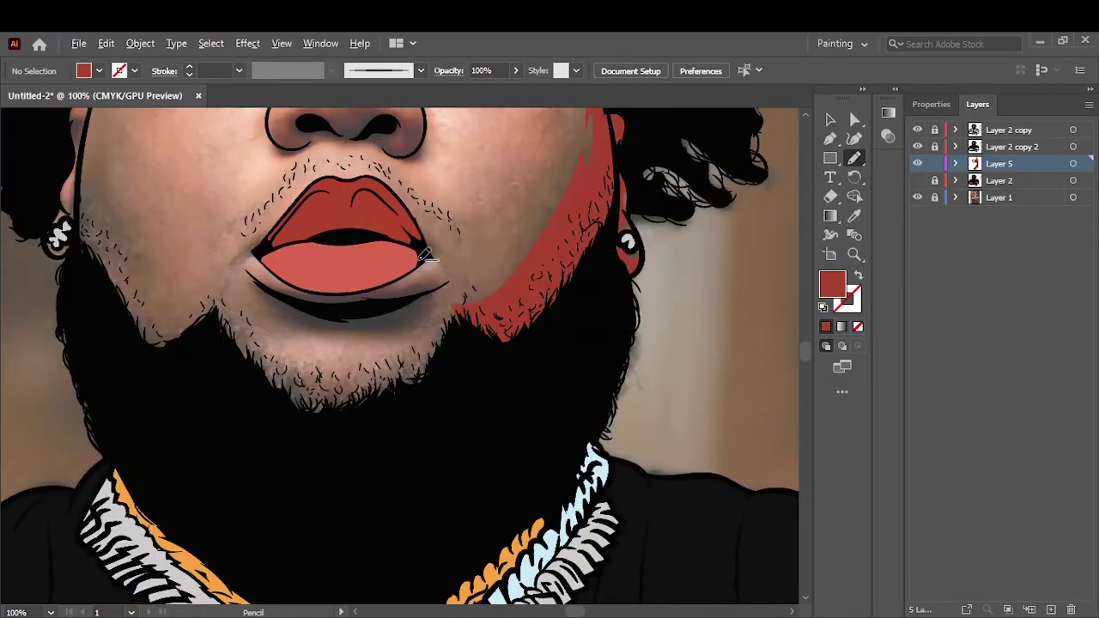
Step: Draw a closed red shadow shape around the chin and right jaw
{"action": "scroll", "coordinate": [566, 449], "scroll_direction": "up", "scroll_amount": 2}
{"action": "left_click_drag", "start_coordinate": [431, 395], "coordinate": [678, 361]}
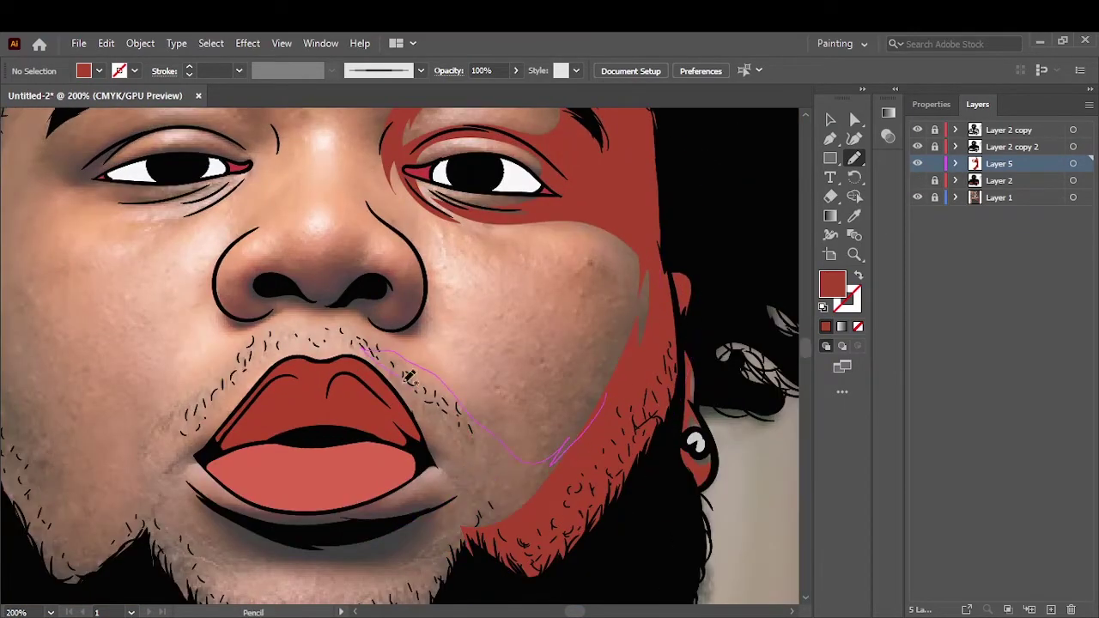
{"action": "scroll", "coordinate": [687, 483], "scroll_direction": "down", "scroll_amount": 2}
{"action": "scroll", "coordinate": [413, 575], "scroll_direction": "up", "scroll_amount": 2}
{"action": "left_click_drag", "start_coordinate": [548, 430], "coordinate": [446, 438]}
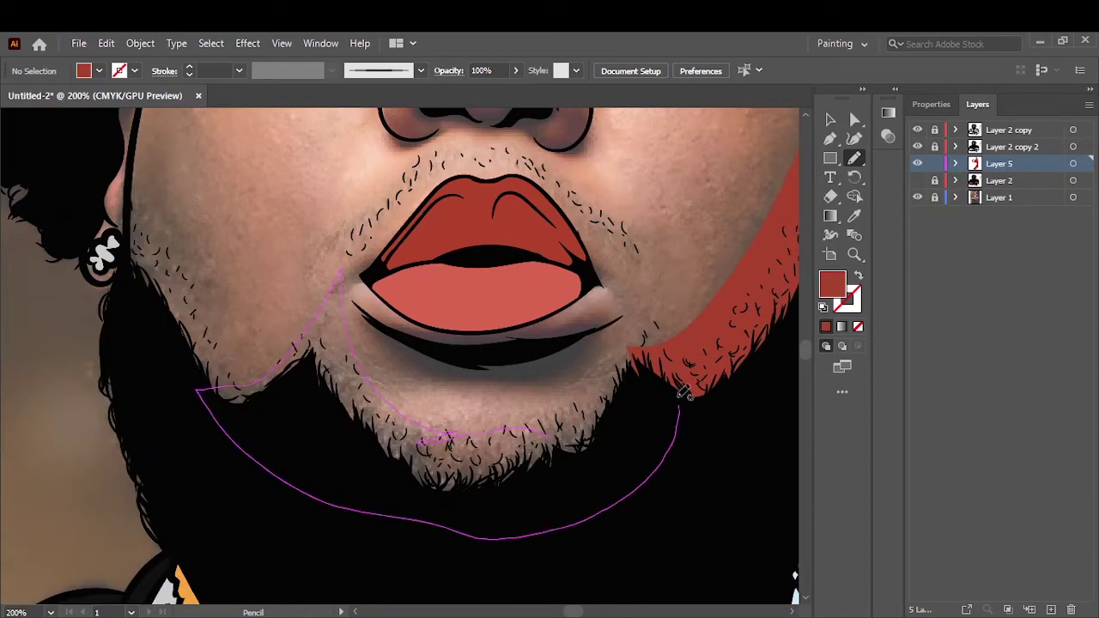
{"action": "left_click_drag", "start_coordinate": [684, 393], "coordinate": [453, 420]}
{"action": "left_click_drag", "start_coordinate": [660, 300], "coordinate": [587, 375]}
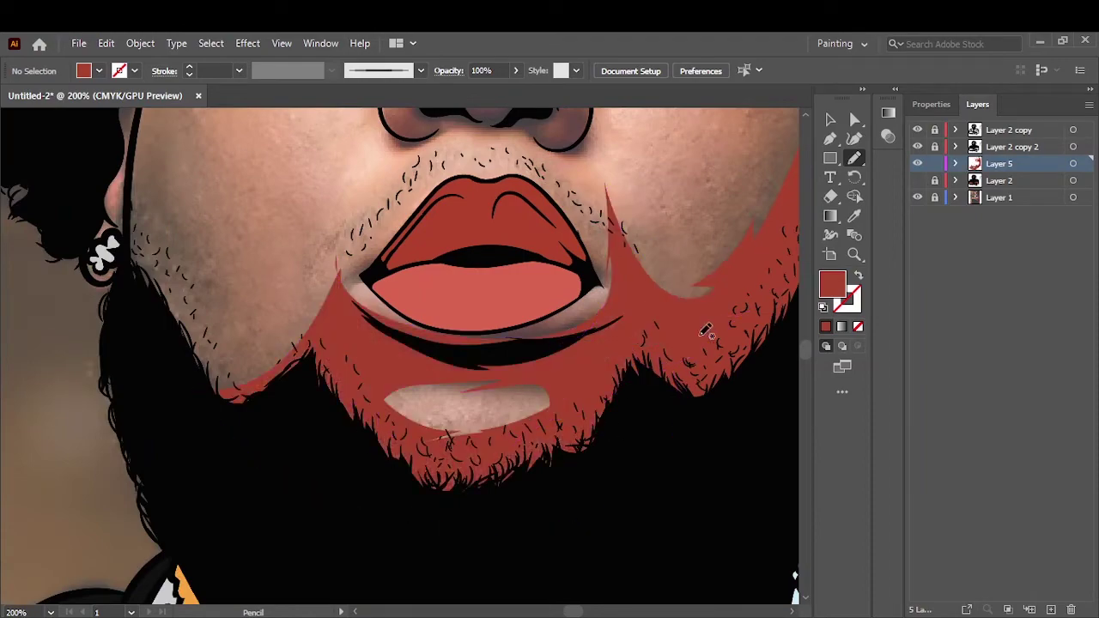
{"action": "scroll", "coordinate": [704, 331], "scroll_direction": "down", "scroll_amount": 2}
Step: Add red shadow shapes along the left cheek and around the nose
{"action": "left_click_drag", "start_coordinate": [220, 467], "coordinate": [146, 296]}
{"action": "scroll", "coordinate": [261, 455], "scroll_direction": "up", "scroll_amount": 2}
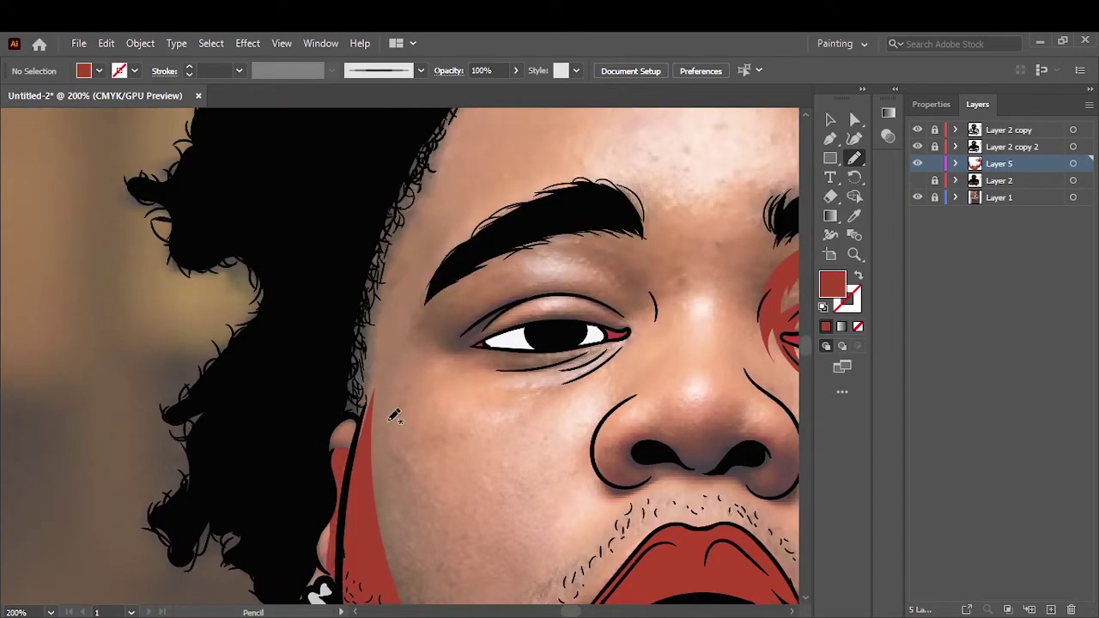
{"action": "scroll", "coordinate": [394, 416], "scroll_direction": "right", "scroll_amount": 3}
{"action": "scroll", "coordinate": [624, 461], "scroll_direction": "up", "scroll_amount": 2}
{"action": "left_click_drag", "start_coordinate": [321, 321], "coordinate": [359, 354]}
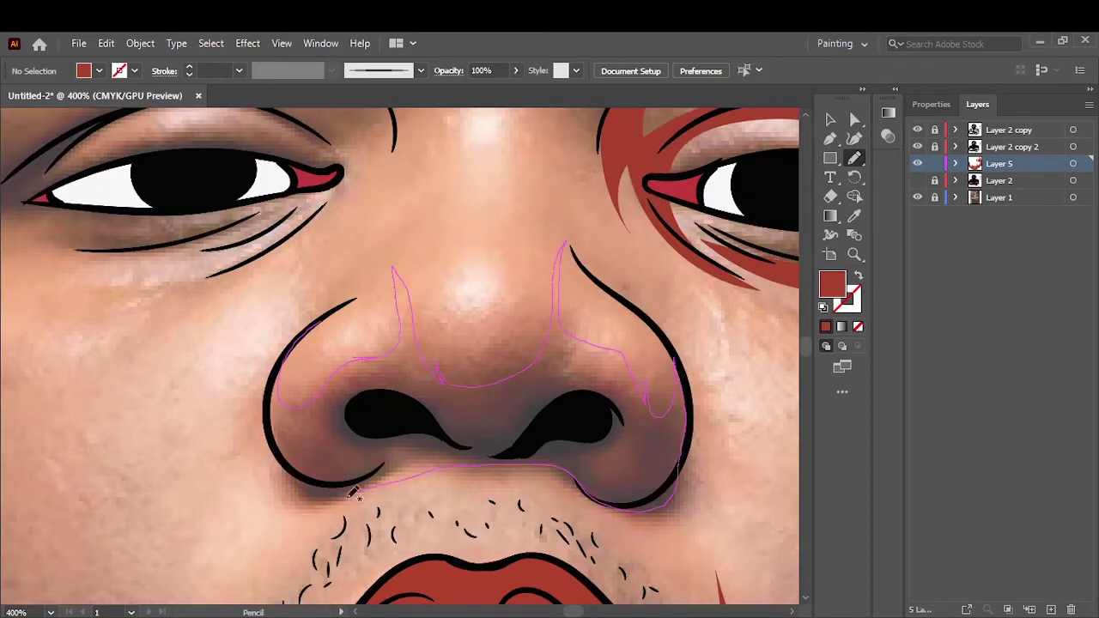
{"action": "left_click_drag", "start_coordinate": [352, 492], "coordinate": [283, 410]}
{"action": "key", "text": "ctrl+0"}
Step: Add red shadows on the lower left face and along the temples
{"action": "key", "text": "v"}
{"action": "scroll", "coordinate": [365, 198], "scroll_direction": "up", "scroll_amount": 3}
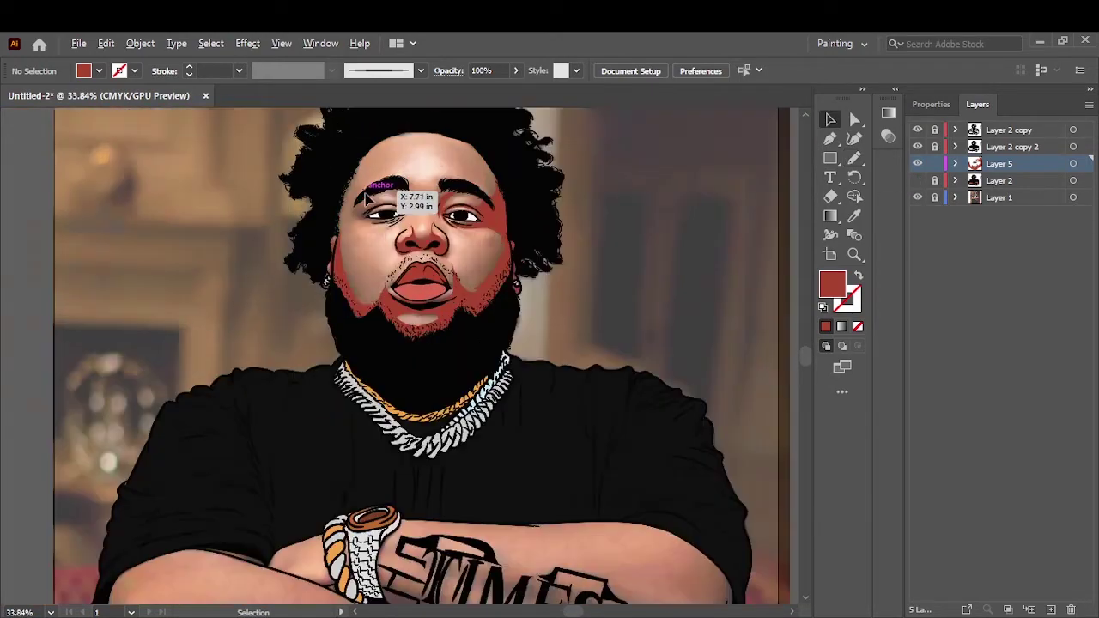
{"action": "scroll", "coordinate": [364, 197], "scroll_direction": "up", "scroll_amount": 4}
{"action": "key", "text": "n"}
{"action": "left_click_drag", "start_coordinate": [276, 520], "coordinate": [286, 556]}
{"action": "left_click_drag", "start_coordinate": [250, 474], "coordinate": [273, 518]}
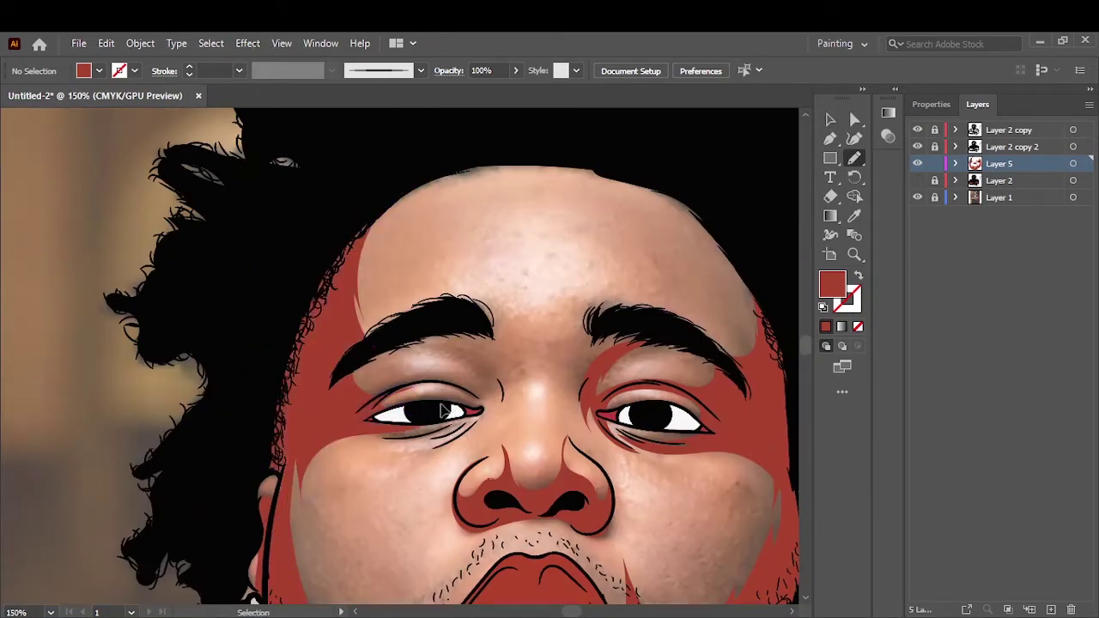
{"action": "scroll", "coordinate": [601, 343], "scroll_direction": "up", "scroll_amount": 1}
{"action": "left_click_drag", "start_coordinate": [586, 341], "coordinate": [645, 346]}
{"action": "mouse_move", "coordinate": [230, 390]}
{"action": "left_mouse_down"}
{"action": "mouse_move", "coordinate": [254, 198]}
{"action": "mouse_move", "coordinate": [373, 295]}
{"action": "left_mouse_up"}
{"action": "scroll", "coordinate": [314, 216], "scroll_direction": "down", "scroll_amount": 3}
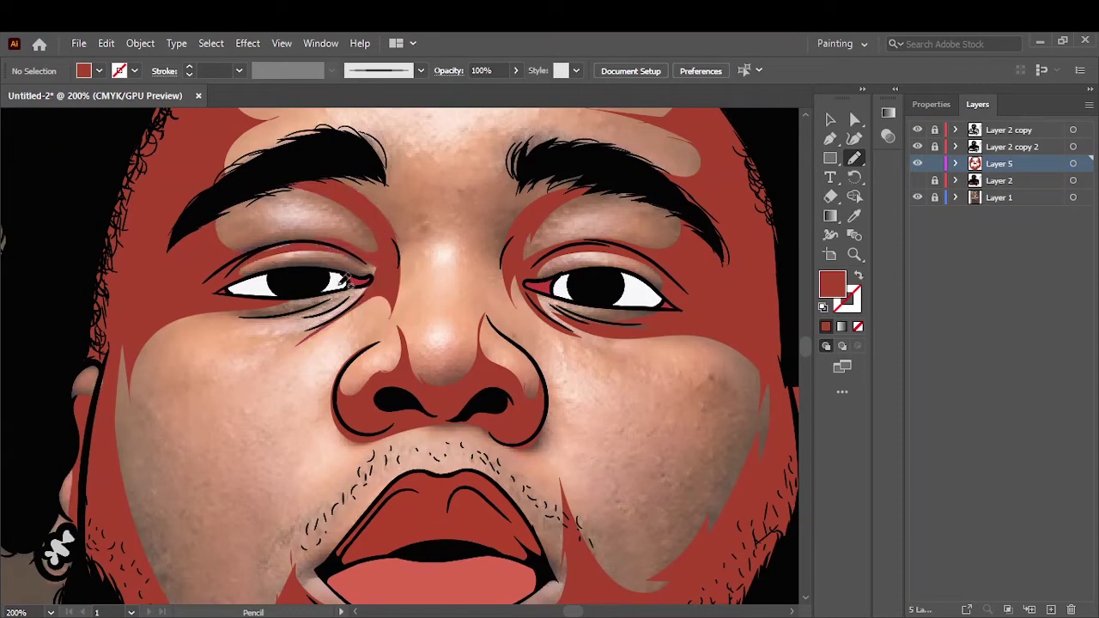
{"action": "key", "text": "ctrl+0"}
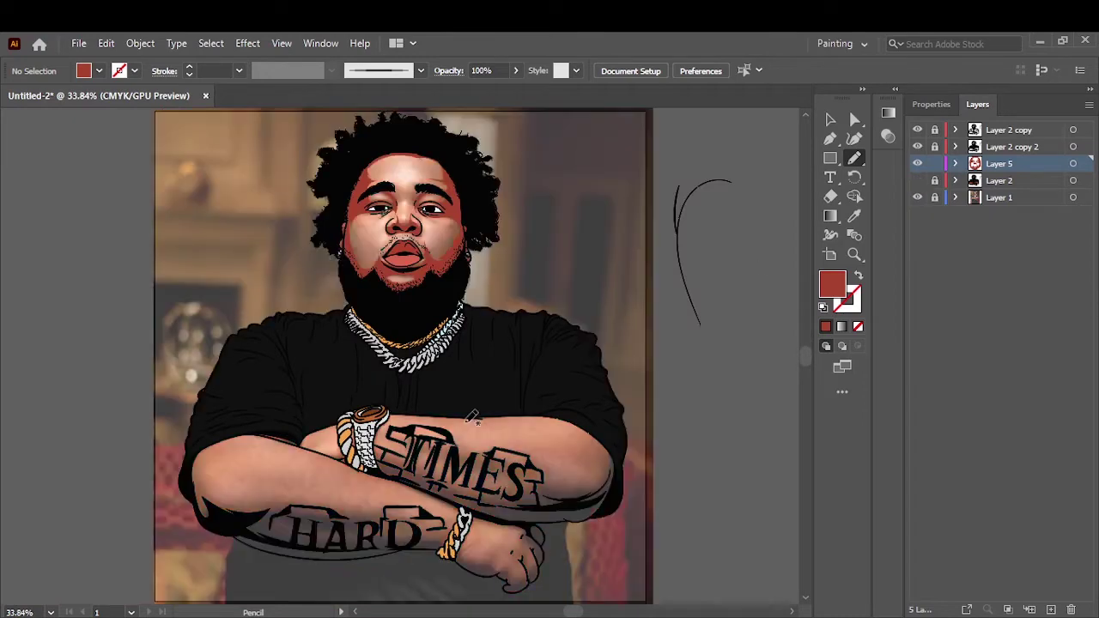
Step: Draw a closed red shadow shape along the upper arm
{"action": "scroll", "coordinate": [339, 255], "scroll_direction": "up", "scroll_amount": 3}
{"action": "left_click_drag", "start_coordinate": [362, 244], "coordinate": [339, 255]}
{"action": "left_click_drag", "start_coordinate": [254, 517], "coordinate": [429, 255]}
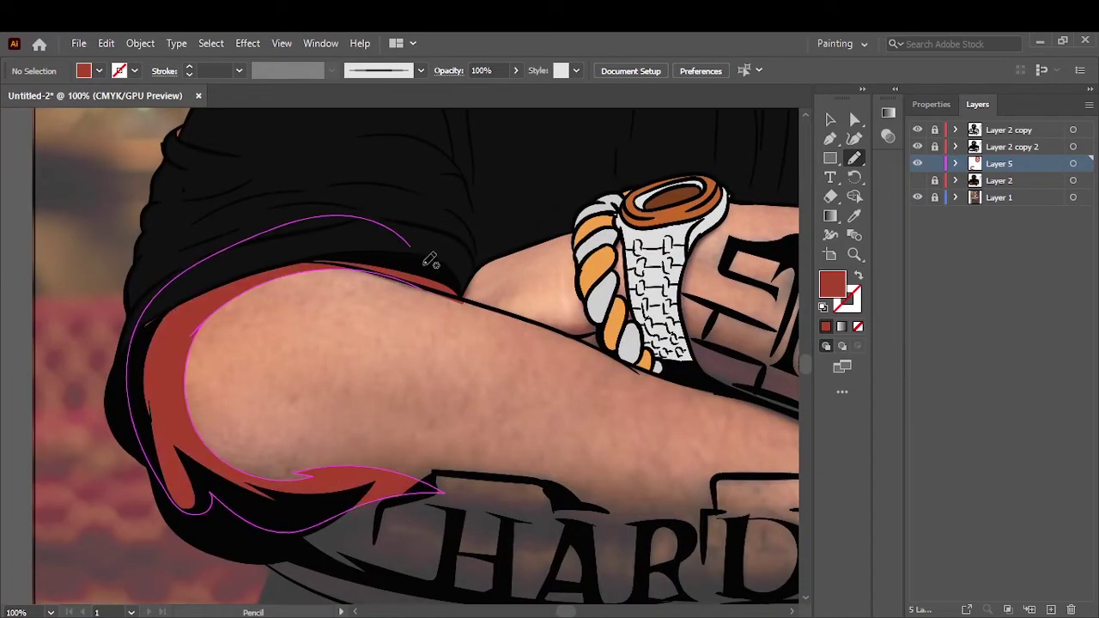
{"action": "scroll", "coordinate": [128, 404], "scroll_direction": "down", "scroll_amount": 3}
{"action": "scroll", "coordinate": [128, 404], "scroll_direction": "right", "scroll_amount": 3}
Step: Add red shadow shapes under the HARD lettering and around its D
{"action": "left_click_drag", "start_coordinate": [409, 492], "coordinate": [368, 453]}
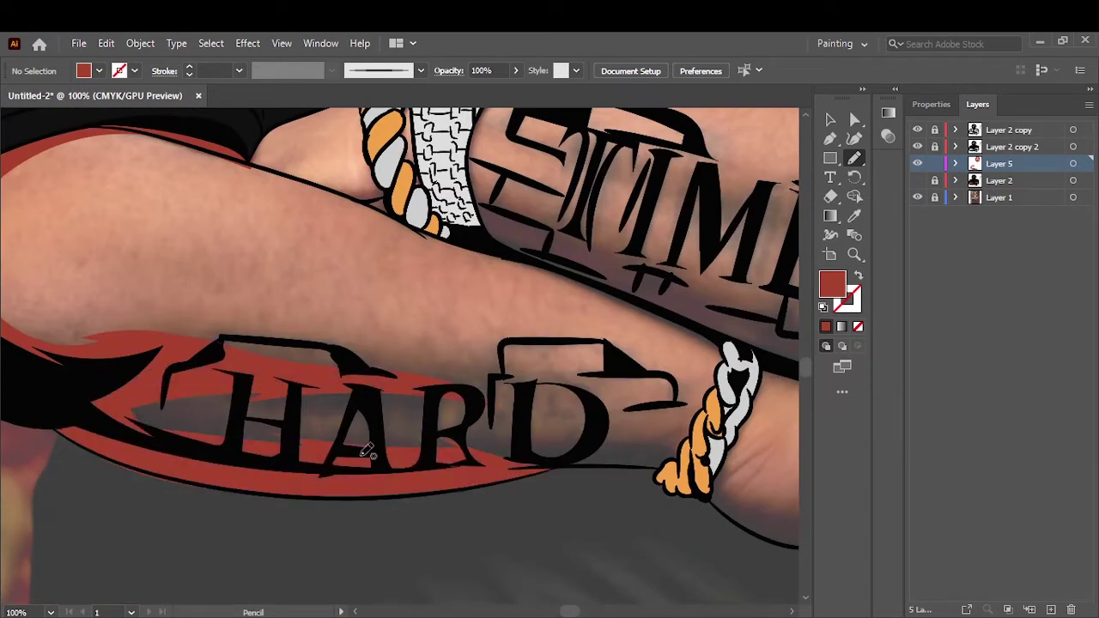
{"action": "left_click_drag", "start_coordinate": [690, 457], "coordinate": [550, 449]}
{"action": "left_click_drag", "start_coordinate": [550, 449], "coordinate": [644, 415]}
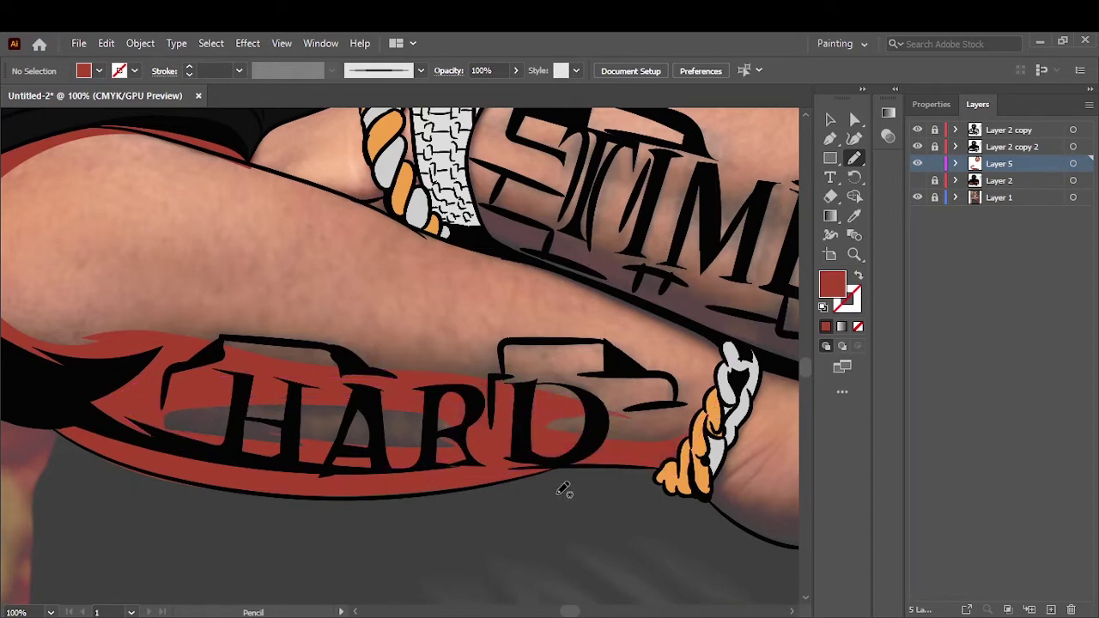
{"action": "key", "text": "ctrl+0"}
{"action": "scroll", "coordinate": [288, 502], "scroll_direction": "up", "scroll_amount": 3}
{"action": "scroll", "coordinate": [206, 442], "scroll_direction": "up", "scroll_amount": 1}
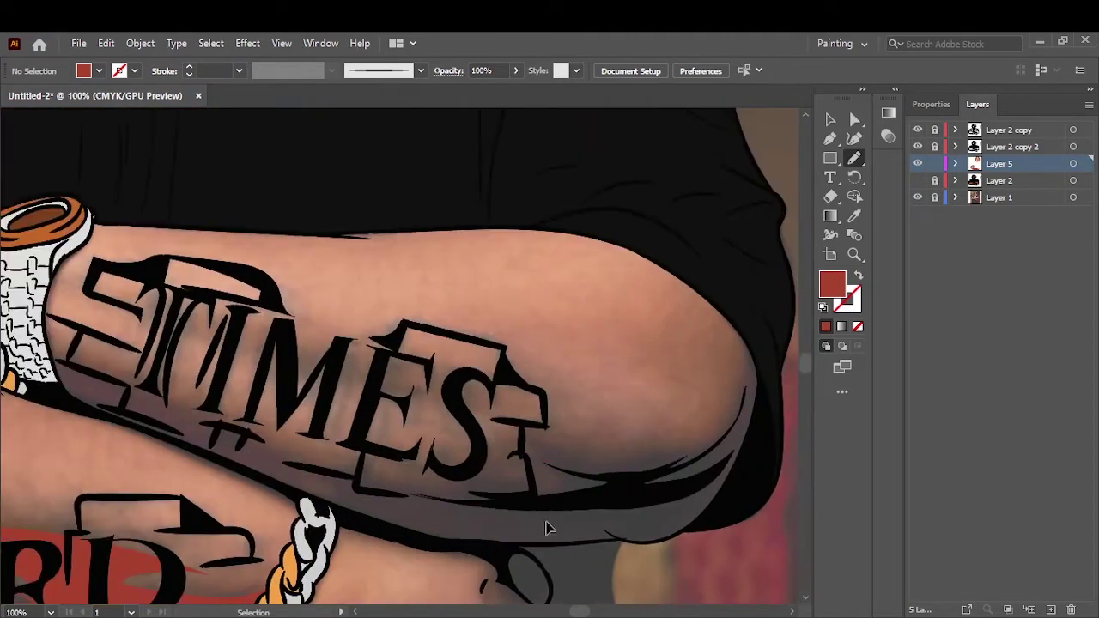
Step: Shade the TIMES forearm, the lower forearm and the wrist into the hand in red
{"action": "left_click_drag", "start_coordinate": [772, 296], "coordinate": [595, 490]}
{"action": "left_click_drag", "start_coordinate": [811, 366], "coordinate": [776, 309]}
{"action": "left_click_drag", "start_coordinate": [292, 442], "coordinate": [593, 534]}
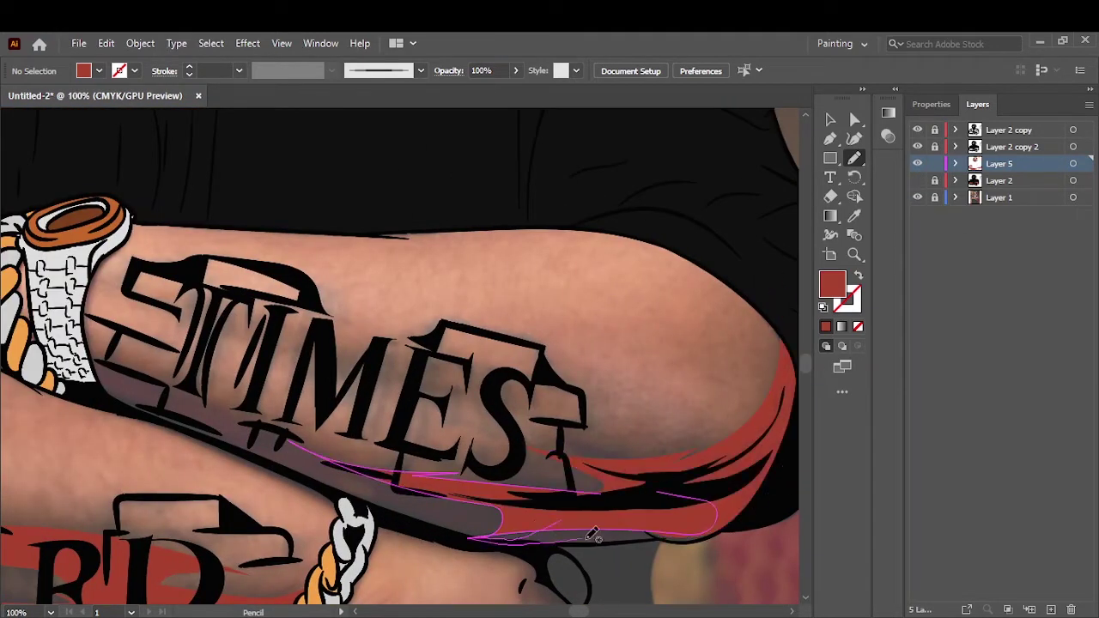
{"action": "key", "text": "ctrl+0"}
{"action": "scroll", "coordinate": [326, 300], "scroll_direction": "up", "scroll_amount": 4}
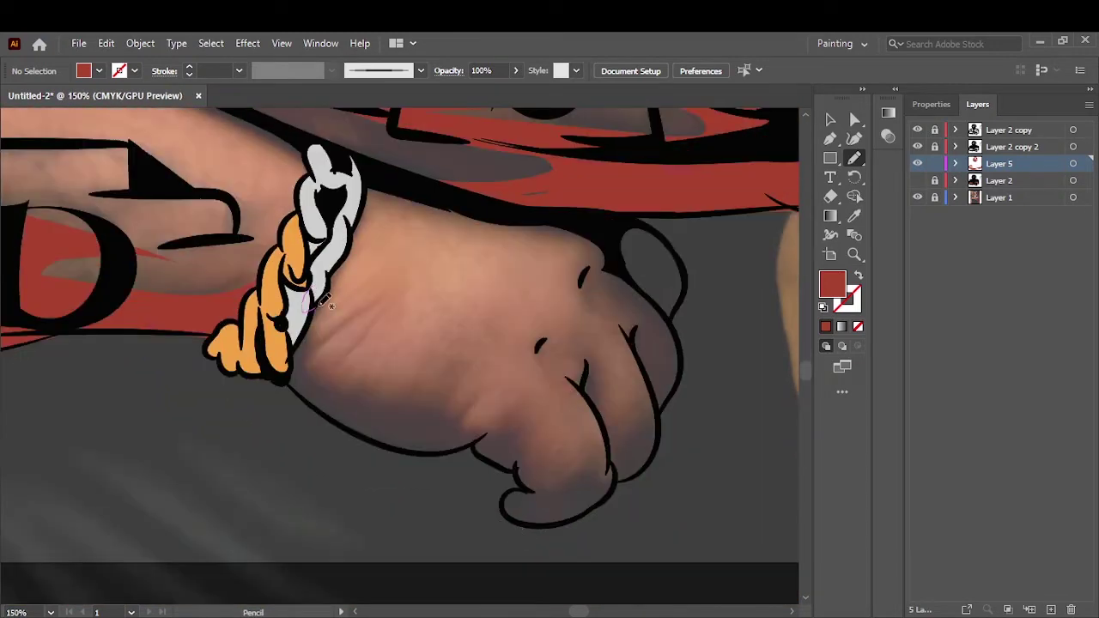
{"action": "left_click_drag", "start_coordinate": [396, 403], "coordinate": [412, 405]}
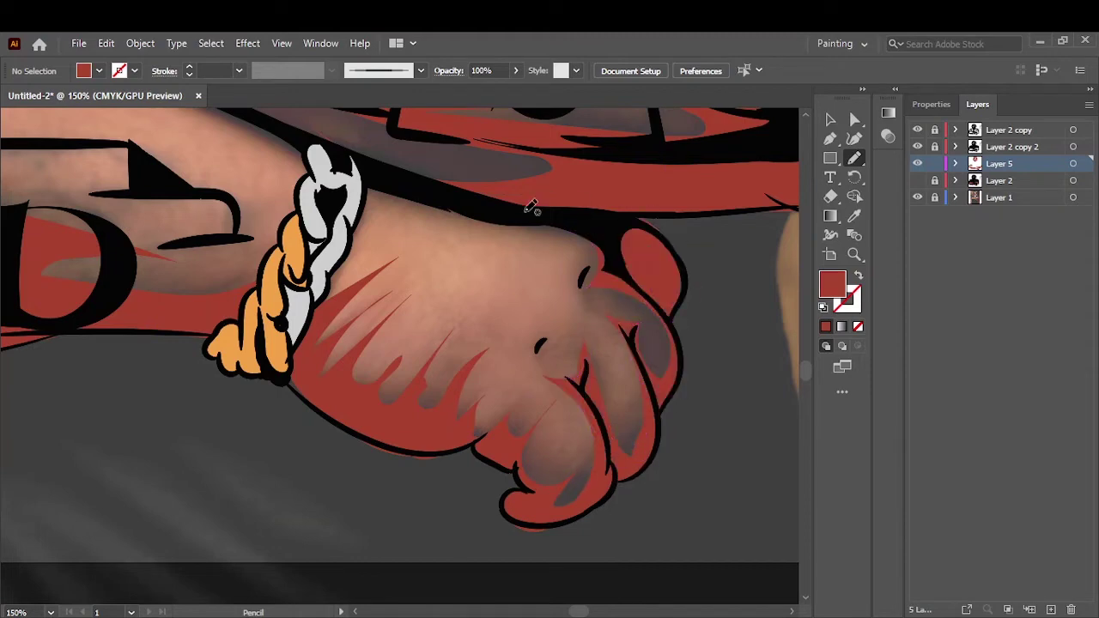
{"action": "key", "text": "ctrl+0"}
Step: Hide the reference photo and add Layer 6 with a darker maroon fill
{"action": "left_click", "coordinate": [917, 198]}
{"action": "left_click", "coordinate": [1050, 609]}
{"action": "double_click", "coordinate": [832, 283]}
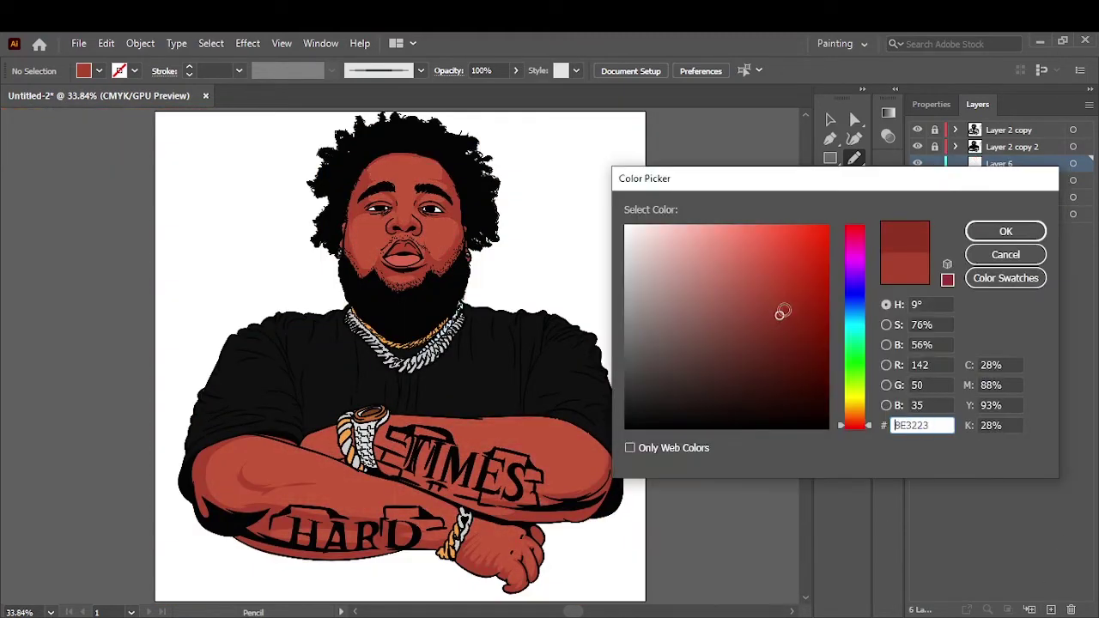
{"action": "key", "text": "Return"}
{"action": "scroll", "coordinate": [415, 206], "scroll_direction": "up", "scroll_amount": 4}
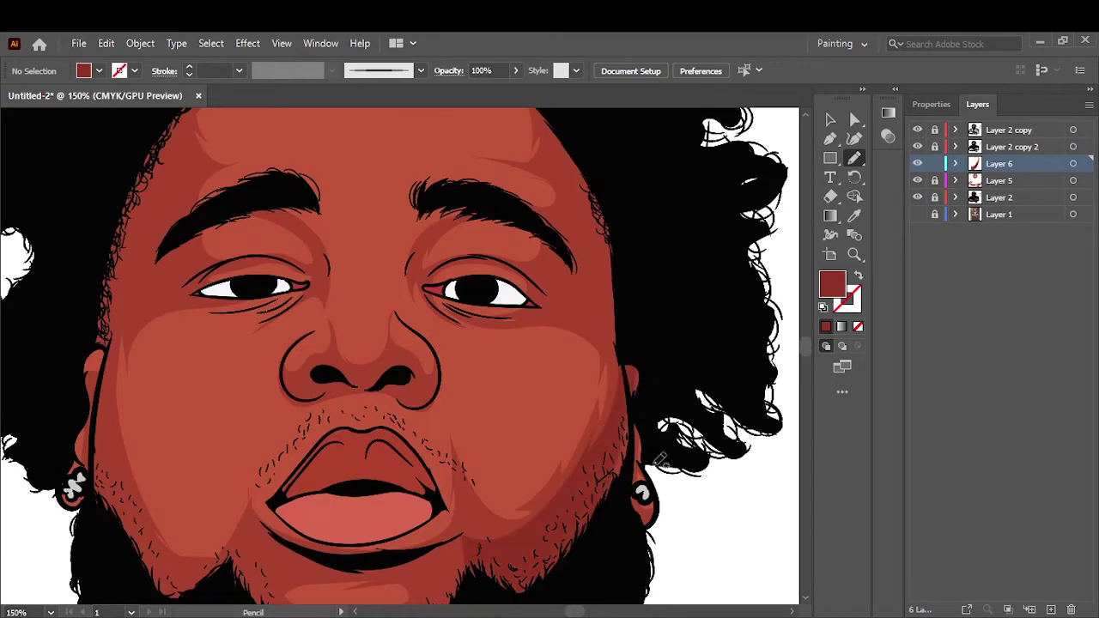
Step: Draw darker maroon shading around the lower lip, chin, left nostril and eyelid
{"action": "left_click_drag", "start_coordinate": [515, 592], "coordinate": [631, 296]}
{"action": "double_click", "coordinate": [831, 283]}
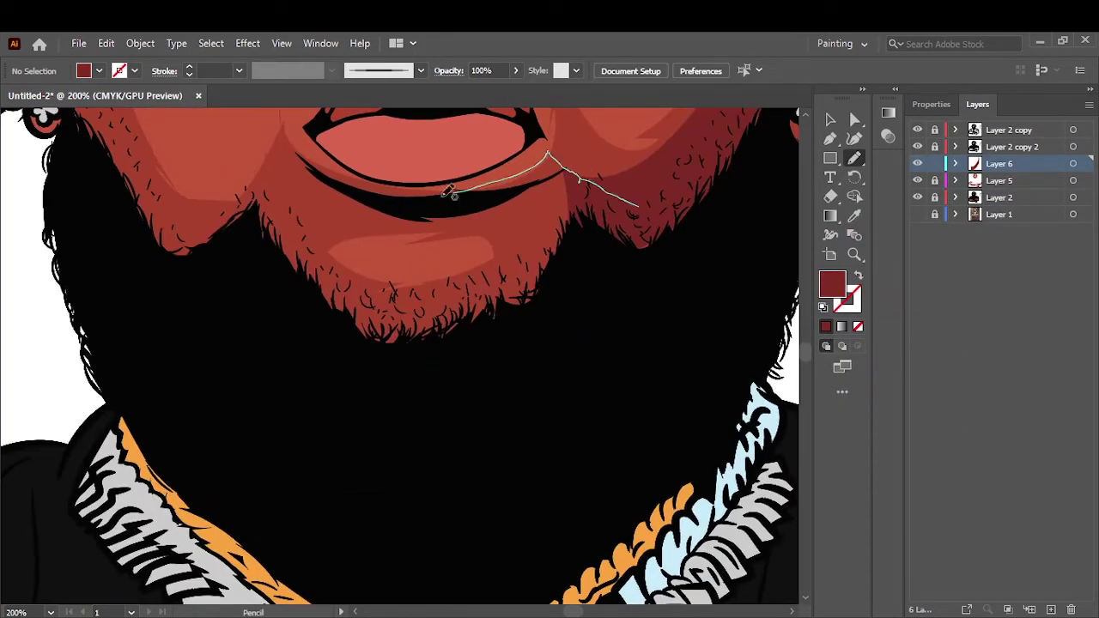
{"action": "left_click_drag", "start_coordinate": [443, 193], "coordinate": [527, 231]}
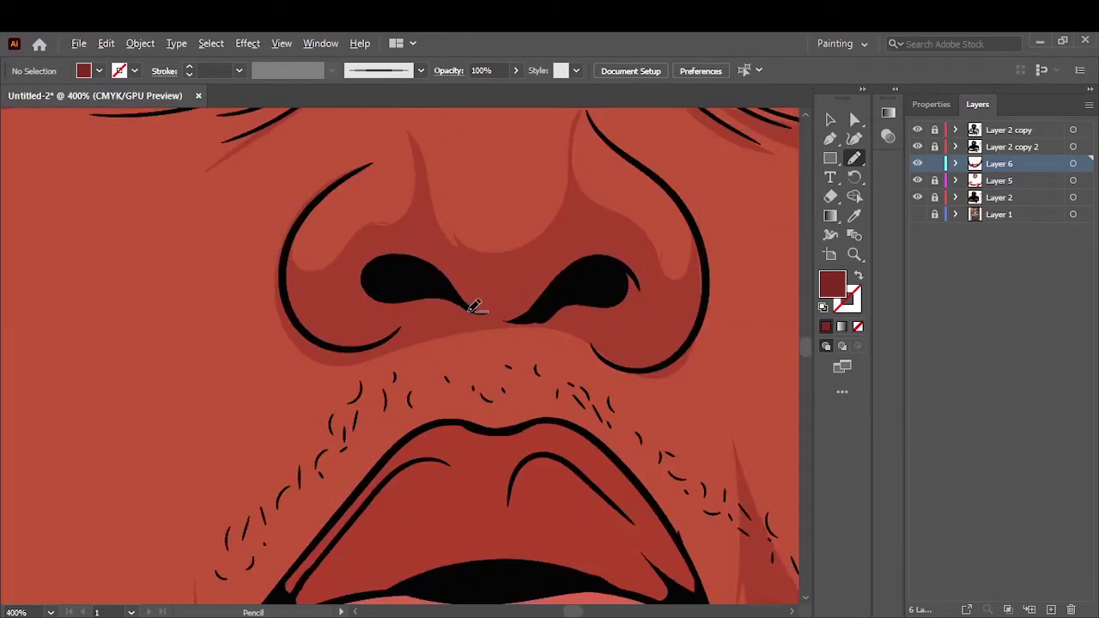
{"action": "left_click_drag", "start_coordinate": [290, 335], "coordinate": [483, 361]}
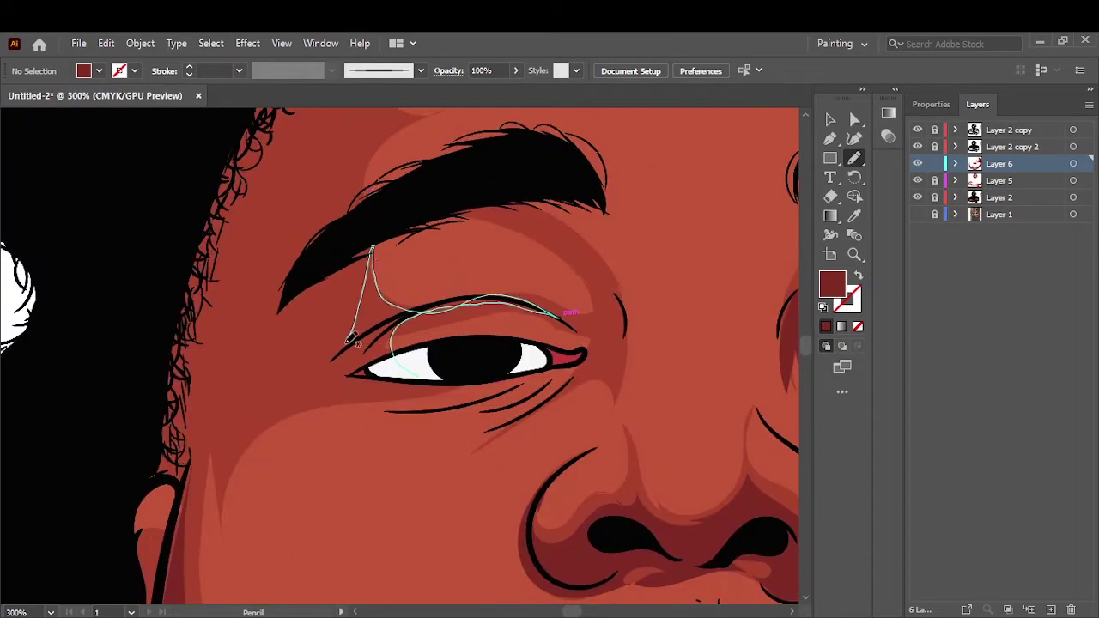
{"action": "left_click_drag", "start_coordinate": [351, 337], "coordinate": [562, 313]}
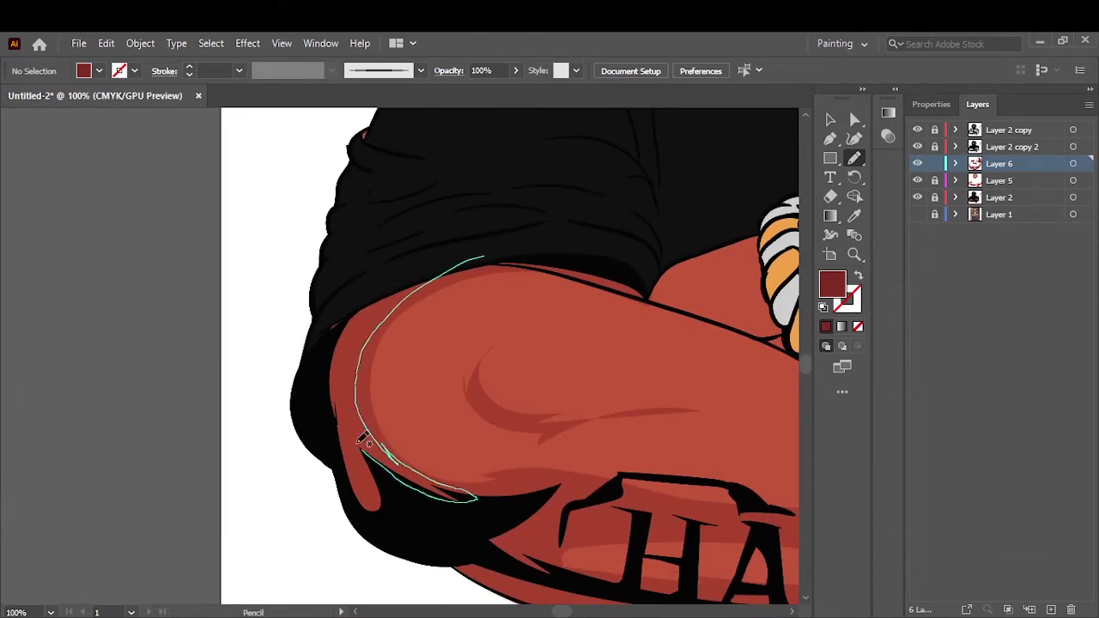
Step: Add darker maroon shading strokes across the upper arm and elbow
{"action": "left_click_drag", "start_coordinate": [359, 442], "coordinate": [417, 478]}
{"action": "left_click_drag", "start_coordinate": [588, 417], "coordinate": [381, 300]}
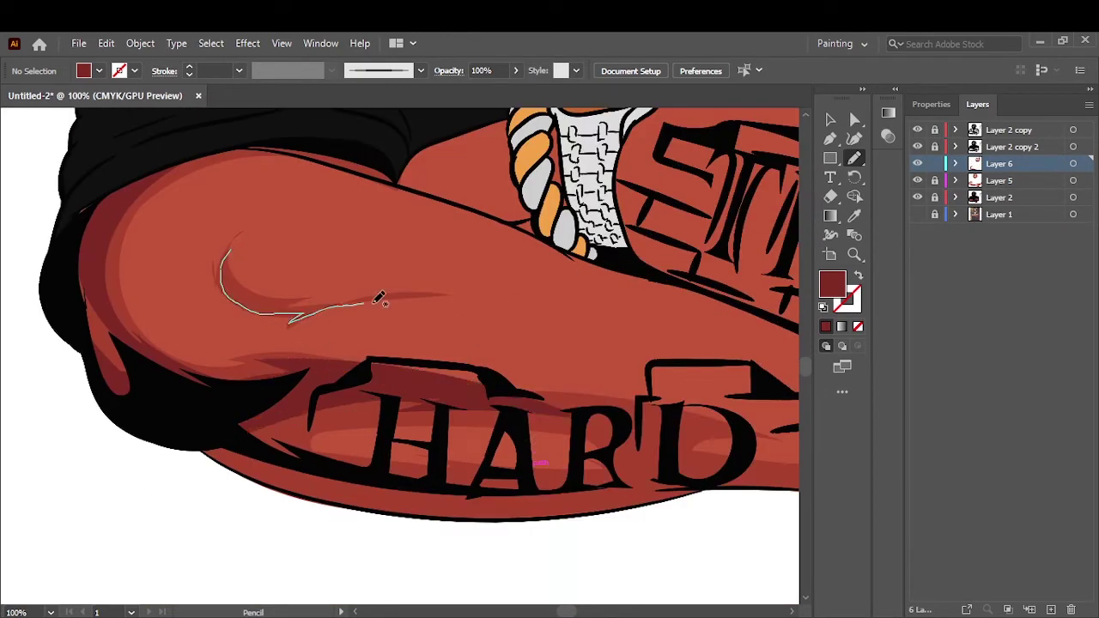
{"action": "left_click_drag", "start_coordinate": [294, 412], "coordinate": [527, 458]}
{"action": "key", "text": "ctrl+0"}
{"action": "scroll", "coordinate": [489, 550], "scroll_direction": "up", "scroll_amount": 5}
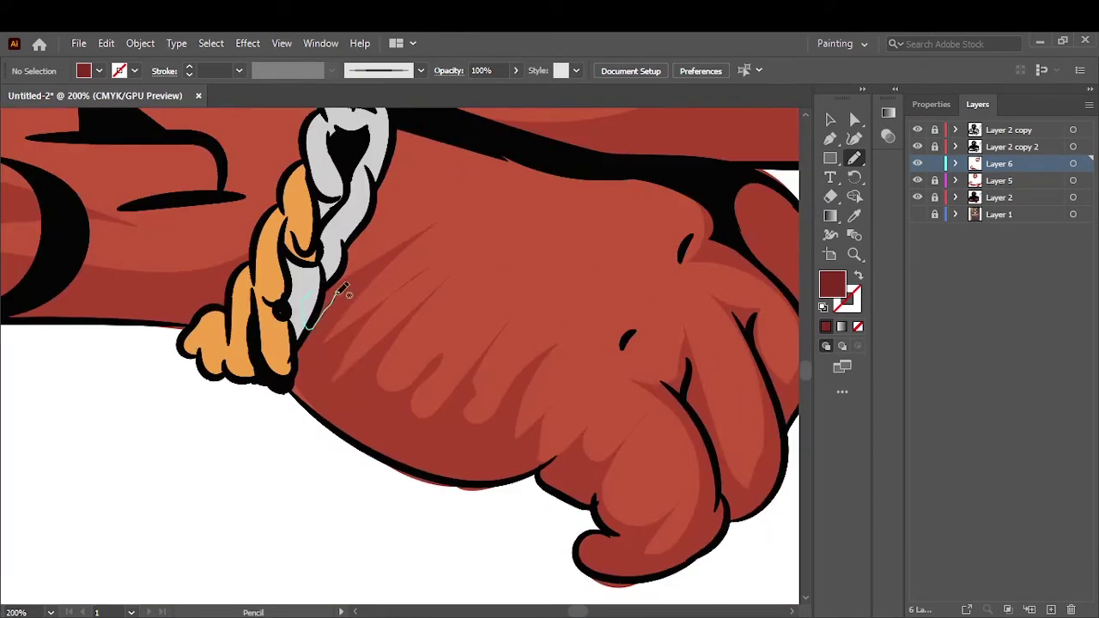
Step: Shade the underside of the forearm and the hand in darker maroon
{"action": "mouse_move", "coordinate": [338, 290]}
{"action": "left_mouse_down"}
{"action": "mouse_move", "coordinate": [380, 352]}
{"action": "mouse_move", "coordinate": [535, 446]}
{"action": "left_mouse_up"}
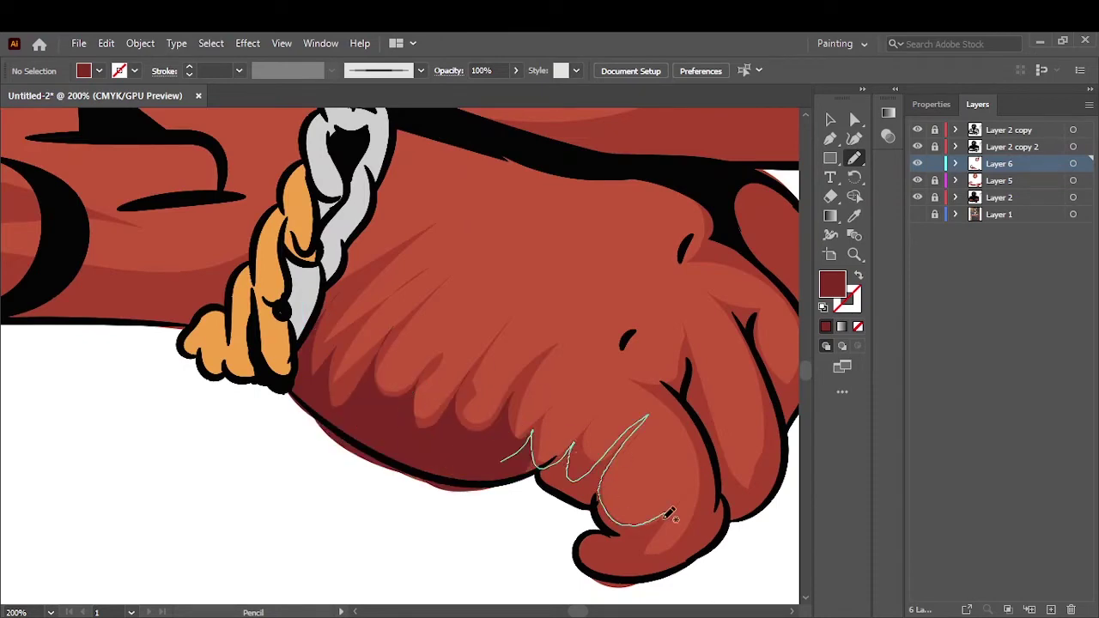
{"action": "left_click_drag", "start_coordinate": [670, 404], "coordinate": [695, 532]}
{"action": "key", "text": "ctrl+0"}
{"action": "scroll", "coordinate": [363, 534], "scroll_direction": "up", "scroll_amount": 5}
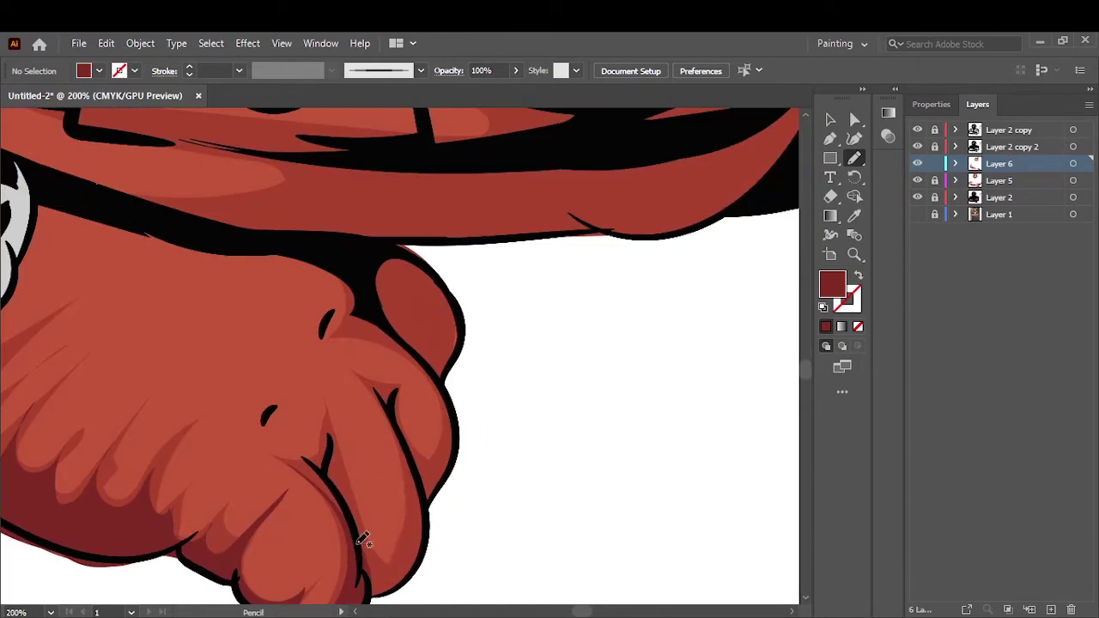
Step: Darken the fist's fingers and the forearm's lower edge, then fit the artboard
{"action": "mouse_move", "coordinate": [399, 440]}
{"action": "left_mouse_down"}
{"action": "mouse_move", "coordinate": [444, 439]}
{"action": "mouse_move", "coordinate": [451, 369]}
{"action": "left_mouse_up"}
{"action": "key", "text": "ctrl+0"}
{"action": "scroll", "coordinate": [753, 265], "scroll_direction": "up", "scroll_amount": 3}
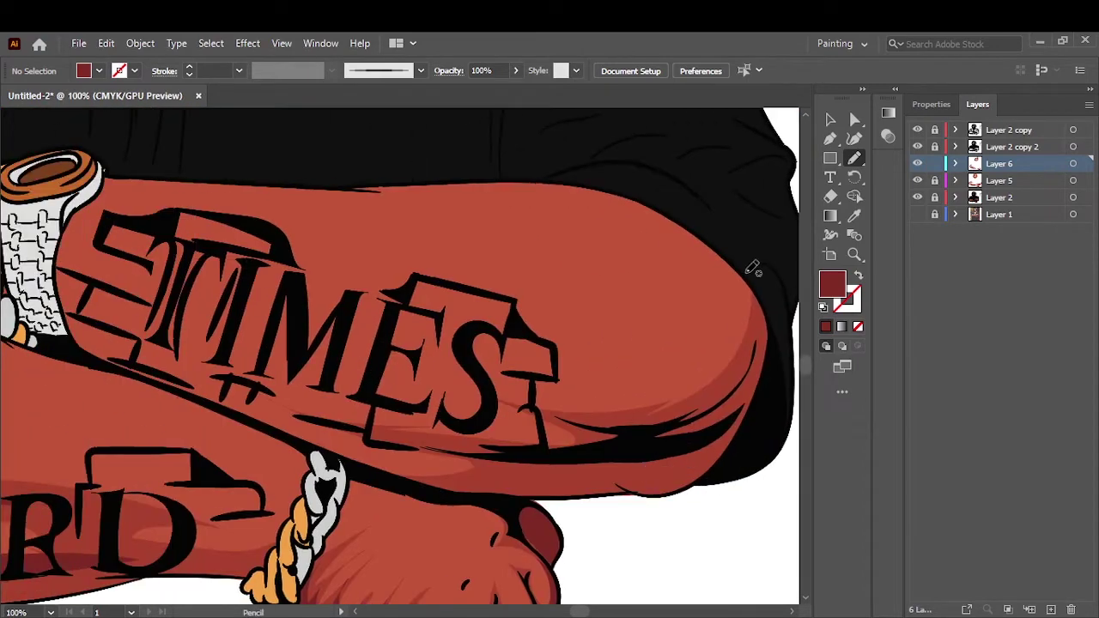
{"action": "left_click_drag", "start_coordinate": [752, 265], "coordinate": [684, 421]}
{"action": "left_click_drag", "start_coordinate": [492, 485], "coordinate": [633, 478]}
{"action": "key", "text": "ctrl+0"}
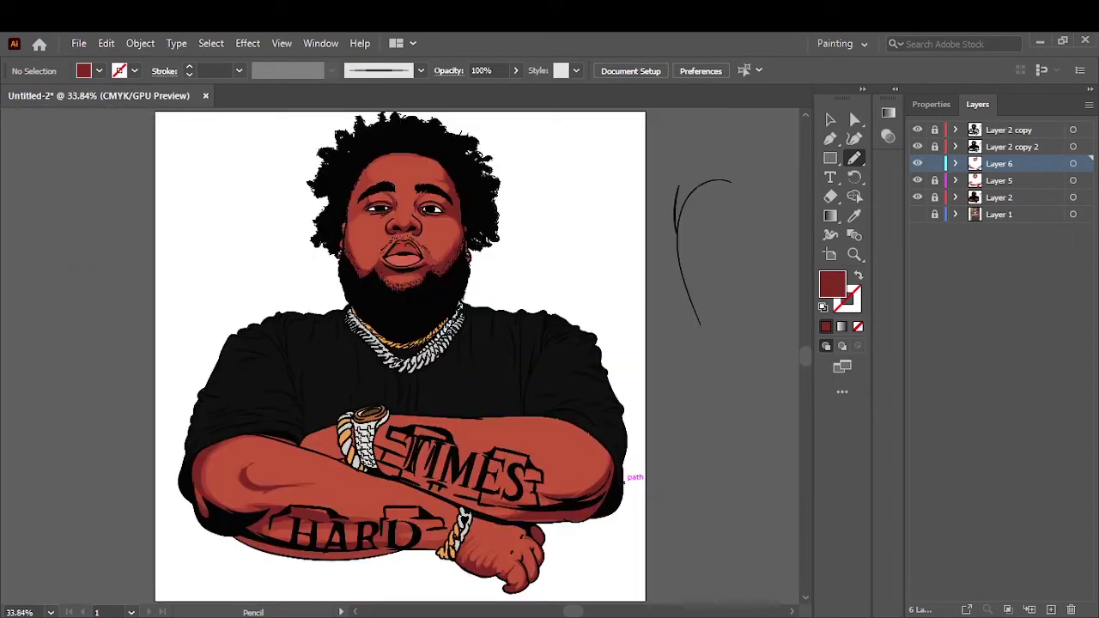
Step: Create Layer 7 and fill with the sampled face skin colour, adjusted in the Color Picker
{"action": "left_click", "coordinate": [998, 197]}
{"action": "key", "text": "i"}
{"action": "scroll", "coordinate": [435, 204], "scroll_direction": "up", "scroll_amount": 3}
{"action": "left_click", "coordinate": [405, 299]}
{"action": "double_click", "coordinate": [832, 284]}
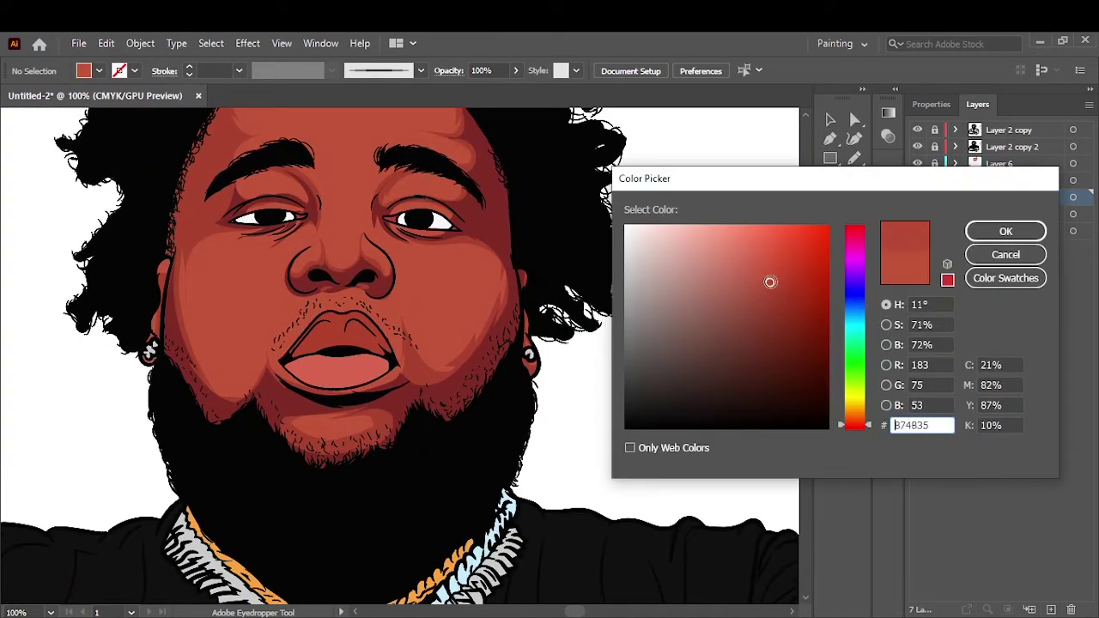
{"action": "left_click", "coordinate": [1018, 230]}
Step: Trace red shading shapes on both cheeks, under the eye and beside the nose
{"action": "scroll", "coordinate": [152, 320], "scroll_direction": "up", "scroll_amount": 2}
{"action": "key", "text": "n"}
{"action": "left_click", "coordinate": [916, 214]}
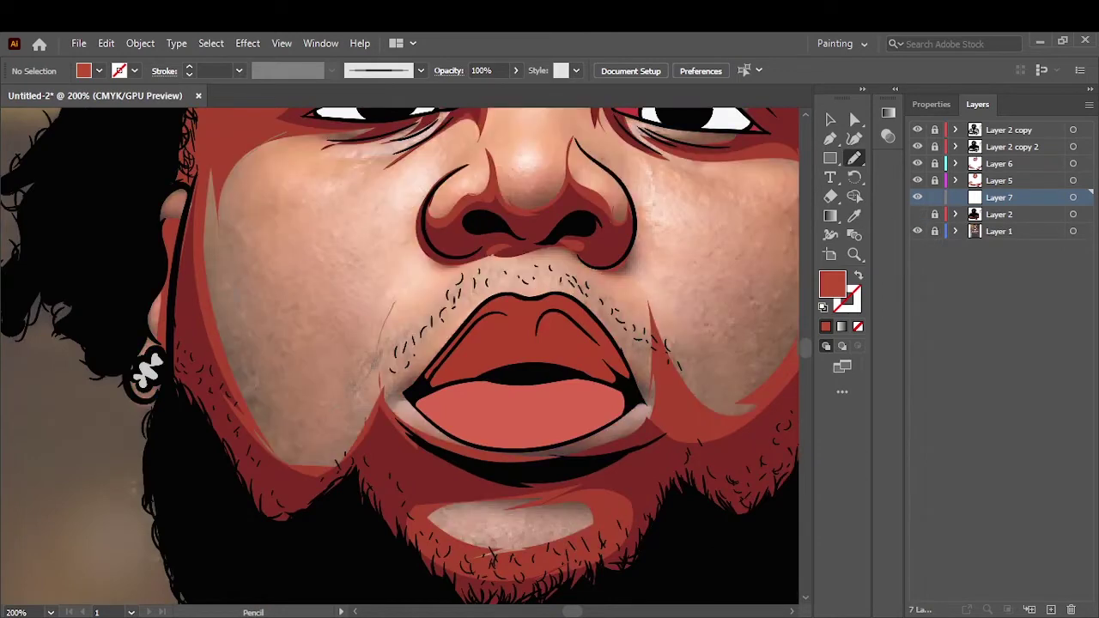
{"action": "left_click_drag", "start_coordinate": [352, 448], "coordinate": [429, 225]}
{"action": "mouse_move", "coordinate": [437, 283]}
{"action": "left_mouse_down"}
{"action": "mouse_move", "coordinate": [612, 273]}
{"action": "mouse_move", "coordinate": [573, 268]}
{"action": "left_mouse_up"}
{"action": "scroll", "coordinate": [430, 344], "scroll_direction": "up", "scroll_amount": 5}
{"action": "left_click_drag", "start_coordinate": [369, 355], "coordinate": [356, 382]}
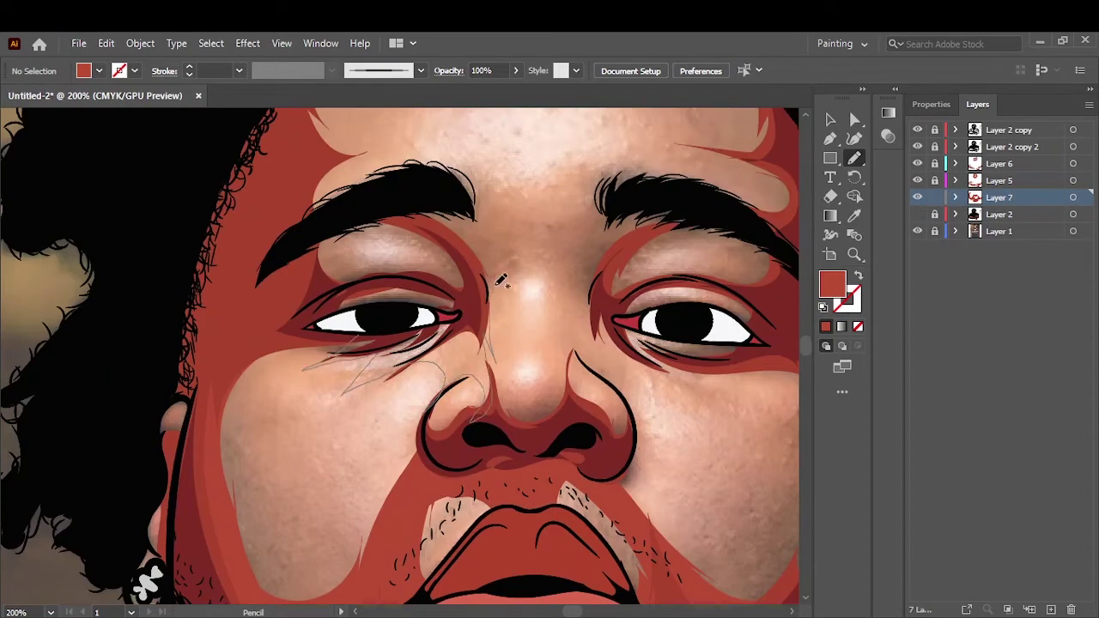
{"action": "left_click_drag", "start_coordinate": [379, 330], "coordinate": [496, 382]}
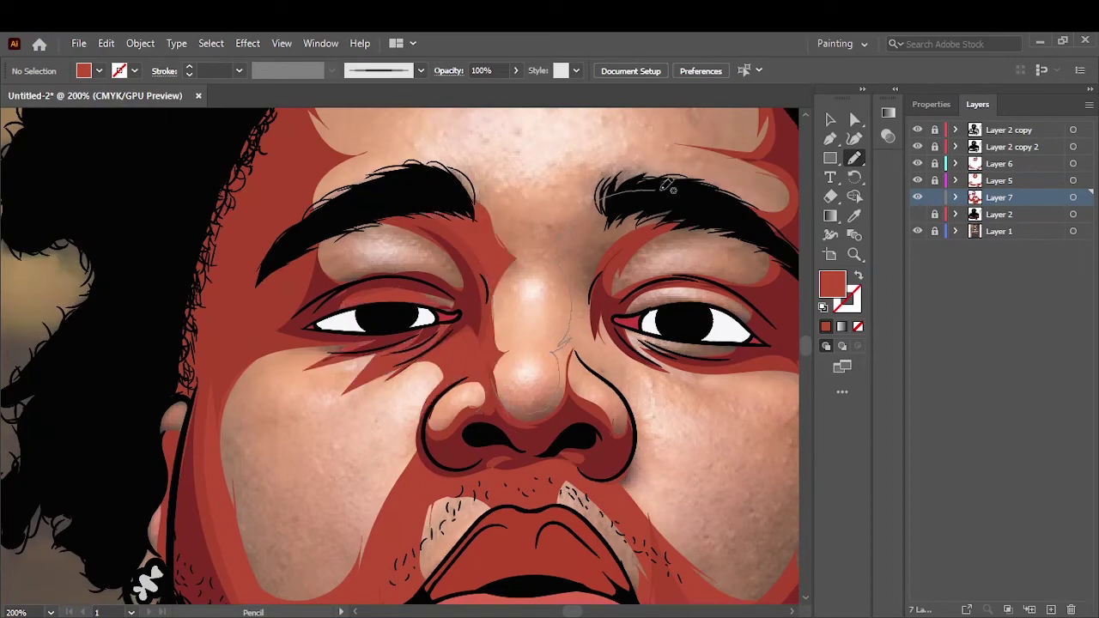
{"action": "left_click_drag", "start_coordinate": [577, 375], "coordinate": [605, 404]}
{"action": "key", "text": "ctrl+0"}
{"action": "left_click", "coordinate": [917, 231]}
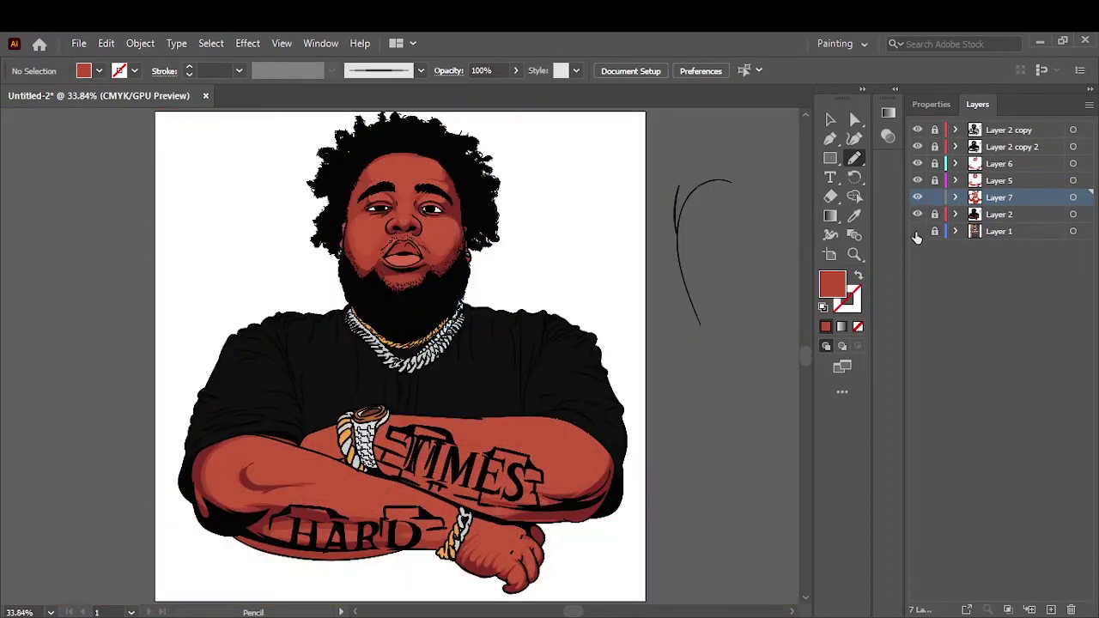
Step: Add red shading over the nose bridge and around the forehead and left eyebrow
{"action": "left_click", "coordinate": [916, 214]}
{"action": "scroll", "coordinate": [410, 225], "scroll_direction": "up", "scroll_amount": 5}
{"action": "left_click_drag", "start_coordinate": [379, 431], "coordinate": [374, 440]}
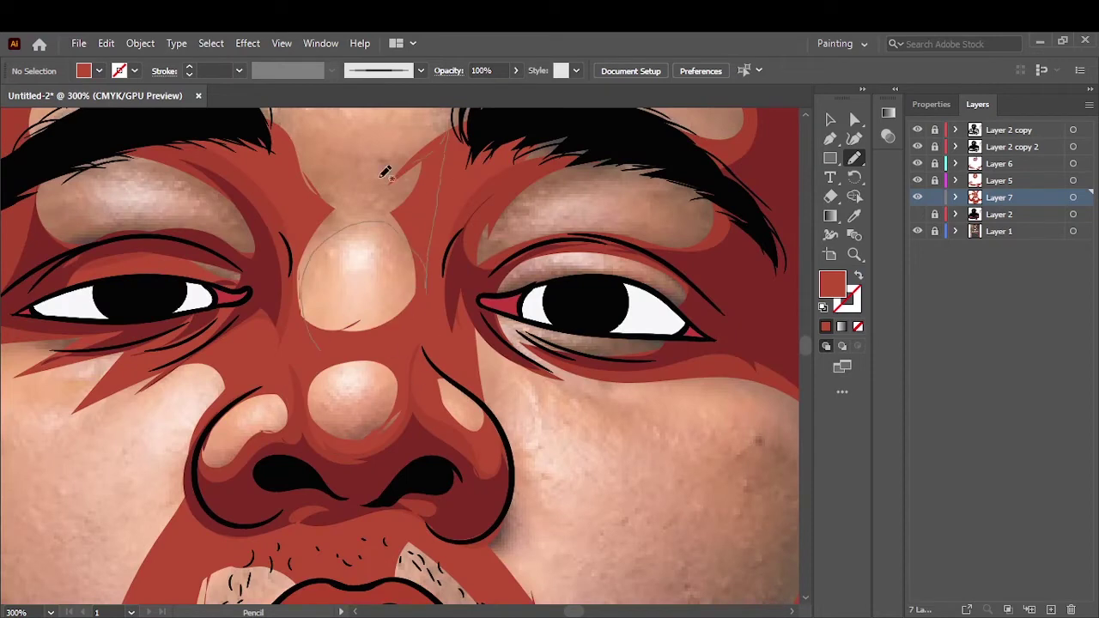
{"action": "key", "text": "ctrl+0"}
{"action": "key", "text": "v"}
{"action": "key", "text": "ctrl+1"}
{"action": "key", "text": "ctrl+equal"}
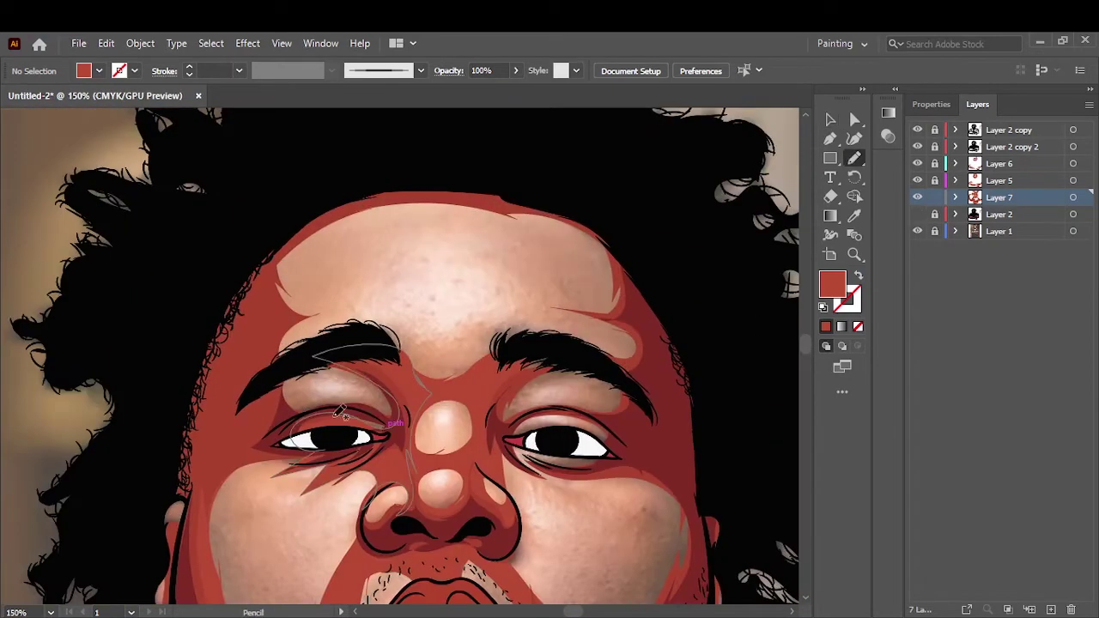
{"action": "key", "text": "n"}
{"action": "left_click_drag", "start_coordinate": [478, 199], "coordinate": [506, 339]}
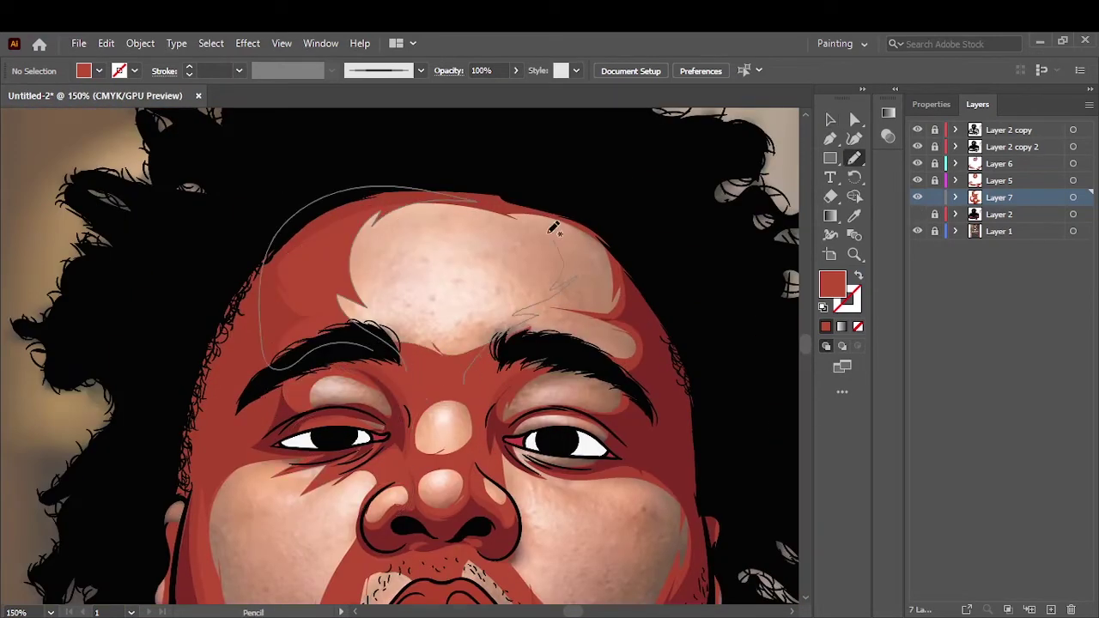
{"action": "scroll", "coordinate": [658, 417], "scroll_direction": "down", "scroll_amount": 3}
{"action": "scroll", "coordinate": [667, 513], "scroll_direction": "up", "scroll_amount": 3}
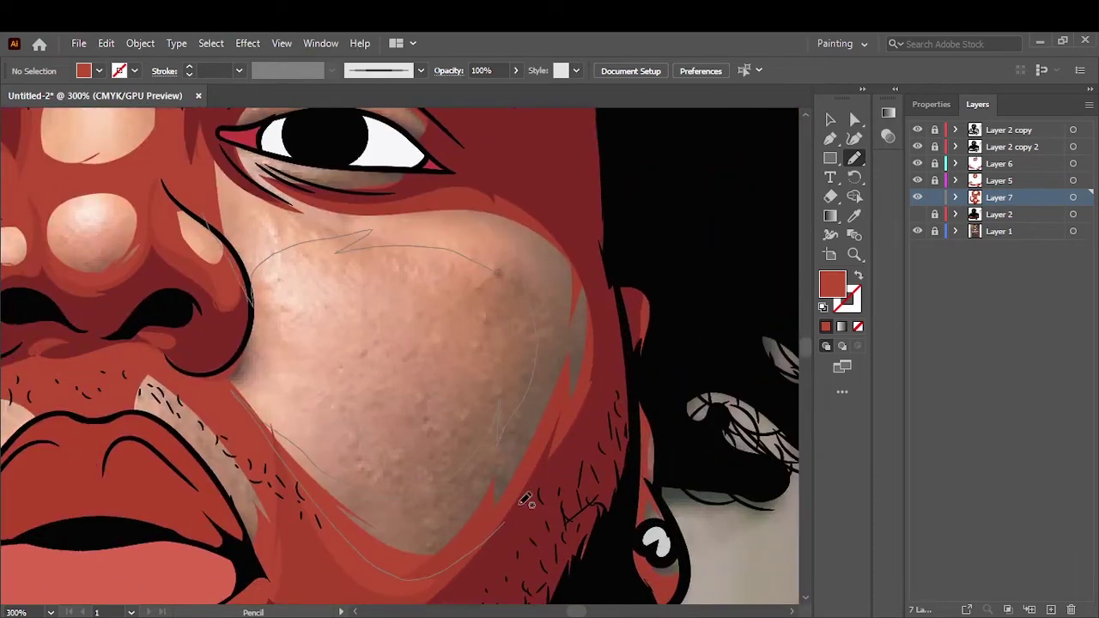
{"action": "left_click_drag", "start_coordinate": [525, 501], "coordinate": [515, 521]}
{"action": "scroll", "coordinate": [304, 203], "scroll_direction": "up", "scroll_amount": 3}
Step: Draw red shading shapes across the left forearm
{"action": "key", "text": "ctrl+0"}
{"action": "mouse_move", "coordinate": [917, 214]}
{"action": "left_mouse_down"}
{"action": "mouse_move", "coordinate": [918, 233]}
{"action": "mouse_move", "coordinate": [917, 214]}
{"action": "left_mouse_up"}
{"action": "scroll", "coordinate": [193, 558], "scroll_direction": "up", "scroll_amount": 3}
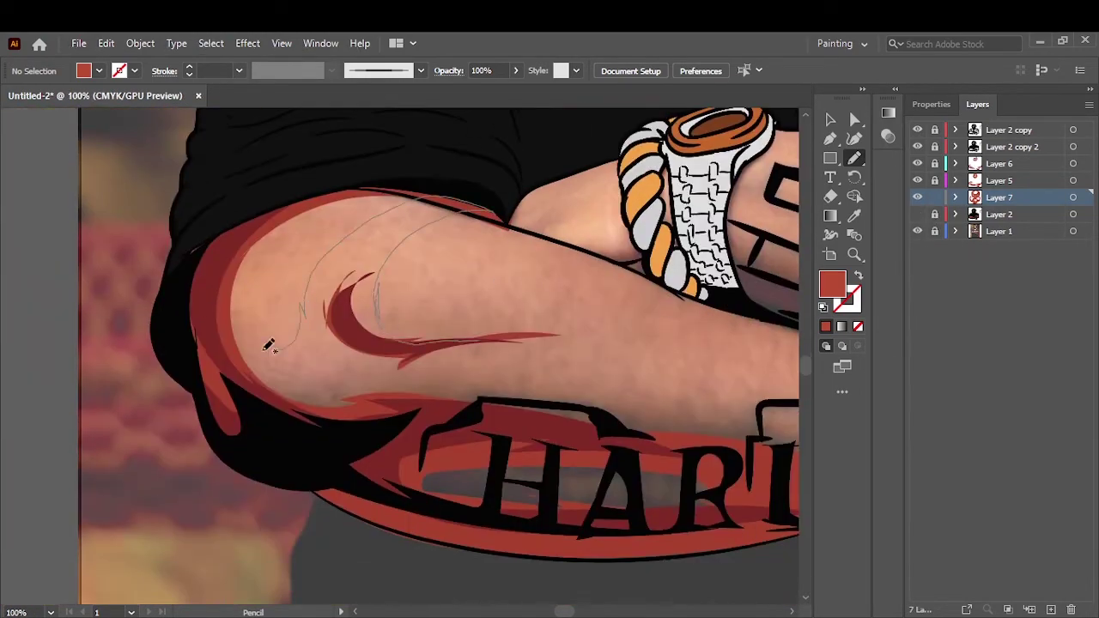
{"action": "left_click_drag", "start_coordinate": [268, 345], "coordinate": [282, 326]}
{"action": "scroll", "coordinate": [258, 322], "scroll_direction": "right", "scroll_amount": 5}
{"action": "left_click_drag", "start_coordinate": [655, 391], "coordinate": [645, 494]}
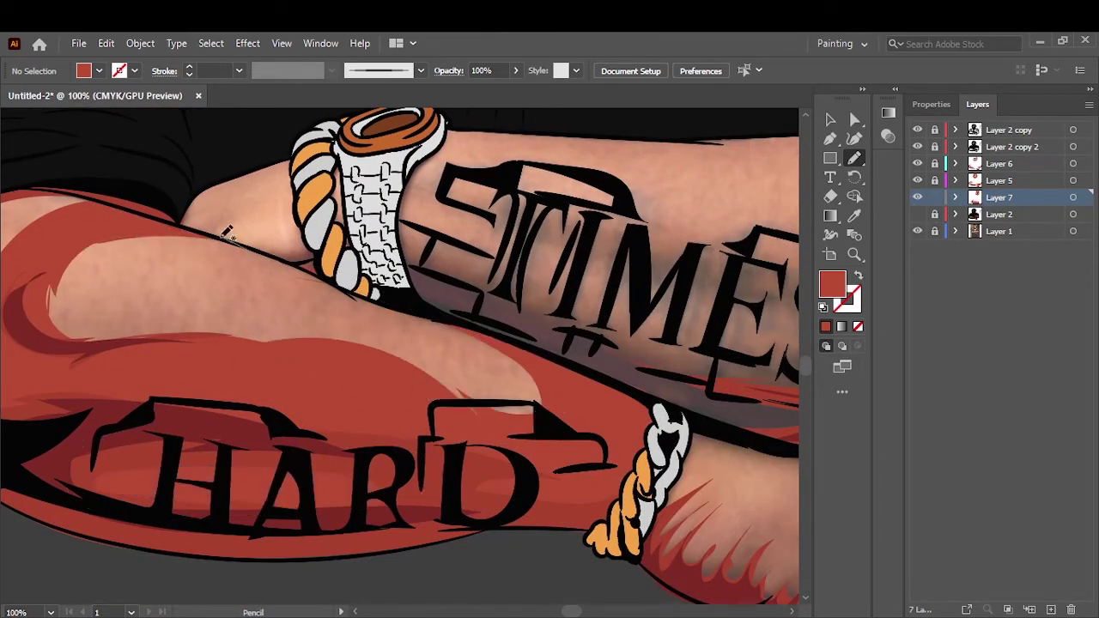
{"action": "scroll", "coordinate": [599, 262], "scroll_direction": "down", "scroll_amount": 3}
{"action": "scroll", "coordinate": [599, 261], "scroll_direction": "right", "scroll_amount": 5}
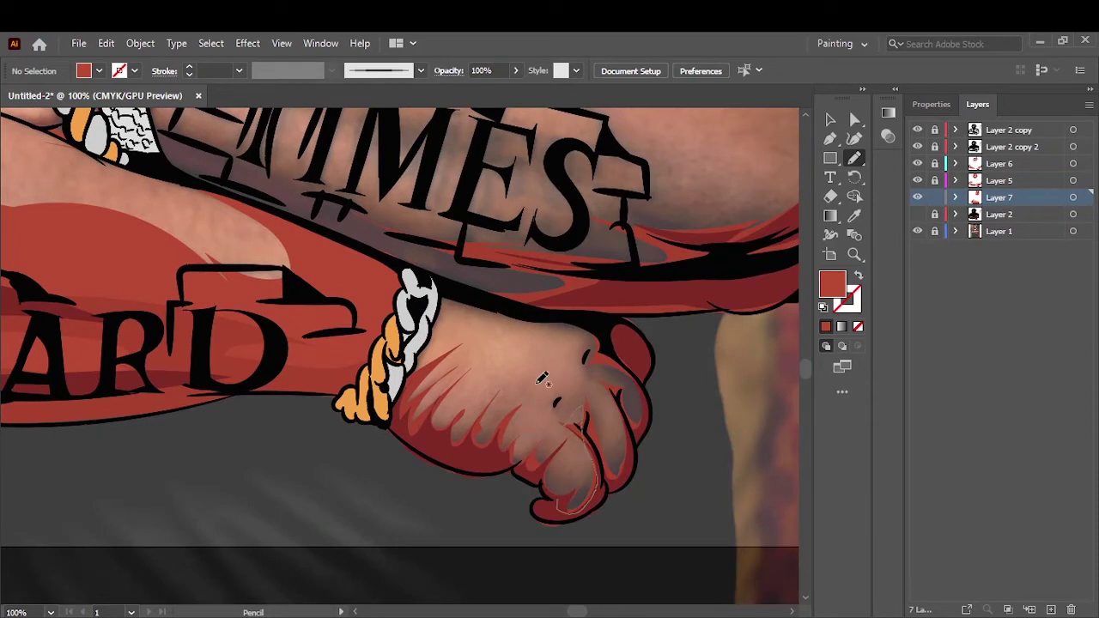
Step: Shade the fist, the top of the hand and the other forearm, then check against the photo
{"action": "mouse_move", "coordinate": [542, 379]}
{"action": "left_mouse_down"}
{"action": "mouse_move", "coordinate": [479, 404]}
{"action": "mouse_move", "coordinate": [456, 354]}
{"action": "left_mouse_up"}
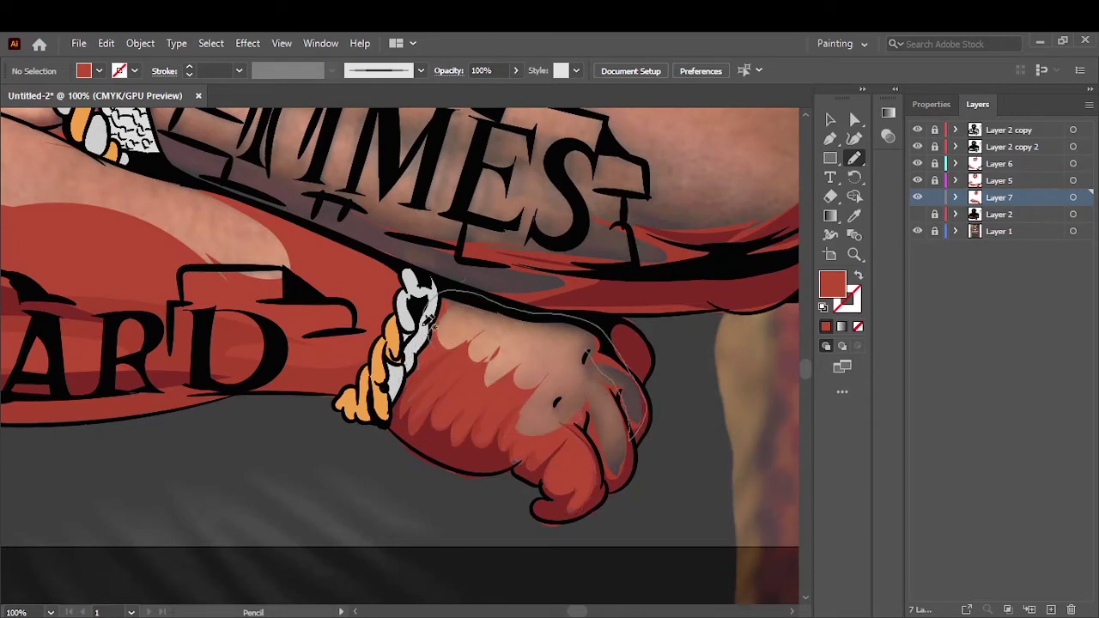
{"action": "left_click_drag", "start_coordinate": [592, 367], "coordinate": [611, 483]}
{"action": "key", "text": "ctrl+0"}
{"action": "left_click", "coordinate": [917, 231]}
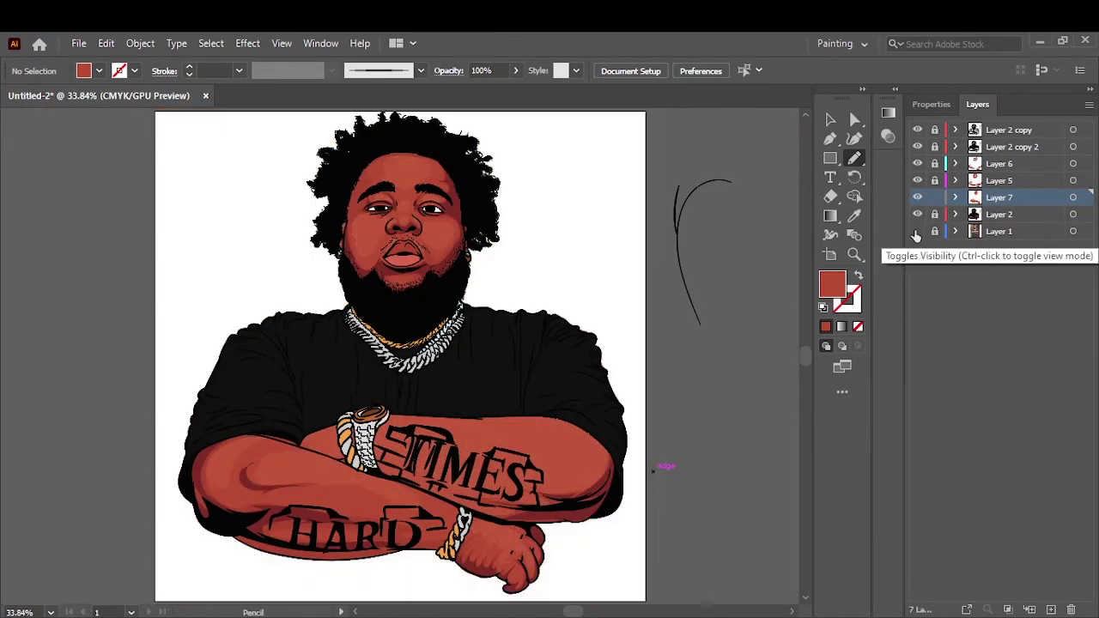
{"action": "scroll", "coordinate": [519, 515], "scroll_direction": "up", "scroll_amount": 3}
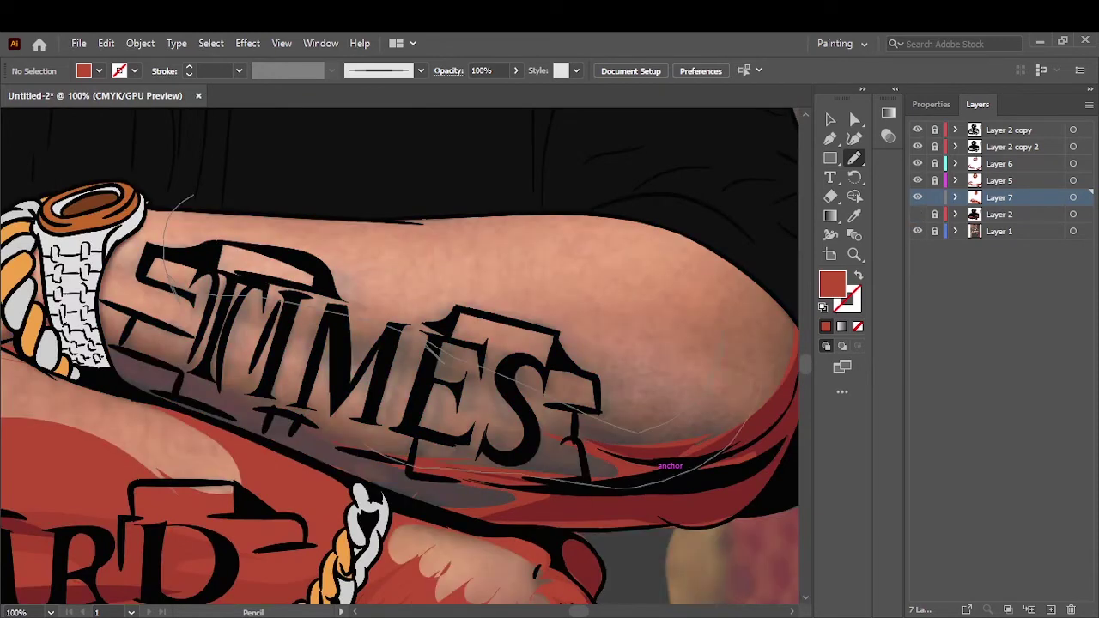
{"action": "left_click_drag", "start_coordinate": [194, 195], "coordinate": [176, 283]}
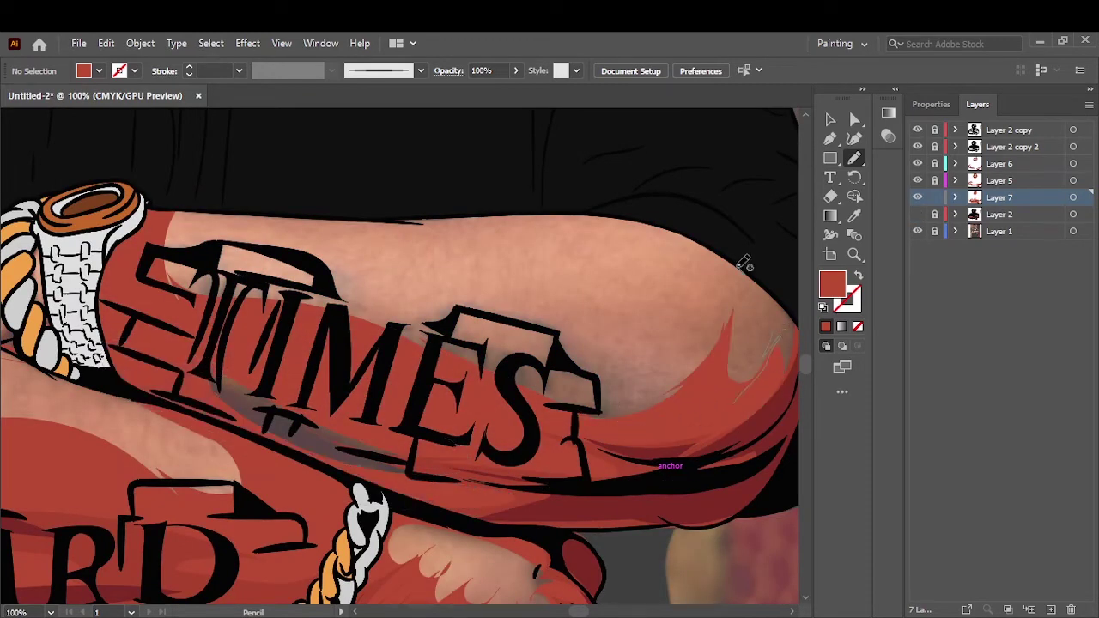
{"action": "left_click_drag", "start_coordinate": [736, 257], "coordinate": [172, 197]}
{"action": "key", "text": "ctrl+0"}
{"action": "left_click", "coordinate": [917, 231]}
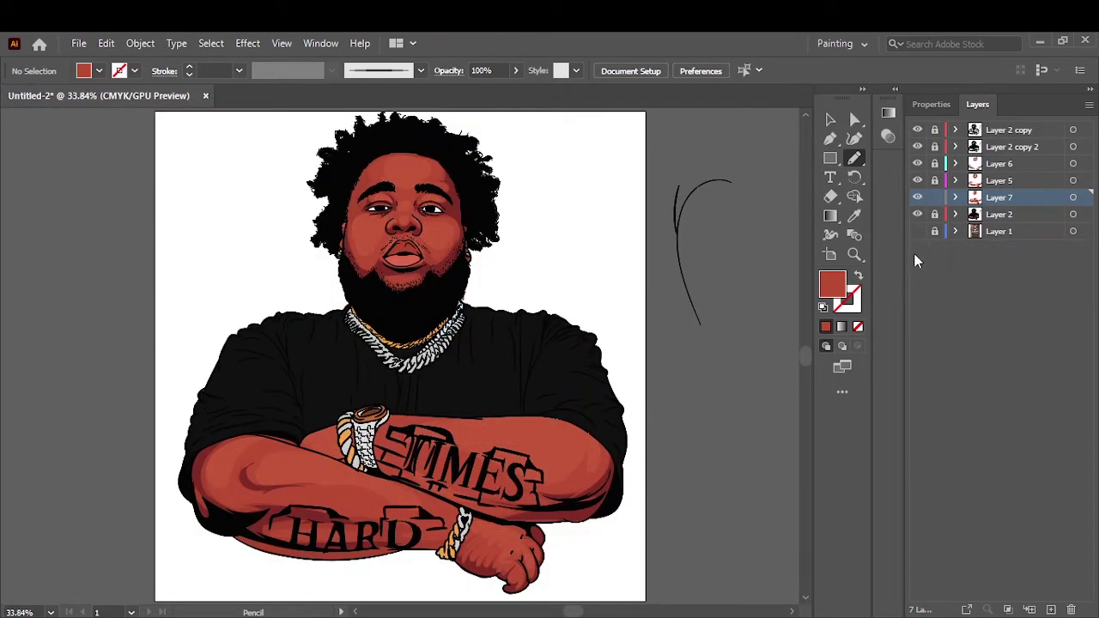
Step: Add a new highlight layer with a lighter red fill colour
{"action": "key", "text": "ctrl+l"}
{"action": "key", "text": "i"}
{"action": "scroll", "coordinate": [404, 172], "scroll_direction": "up", "scroll_amount": 5}
{"action": "double_click", "coordinate": [831, 283]}
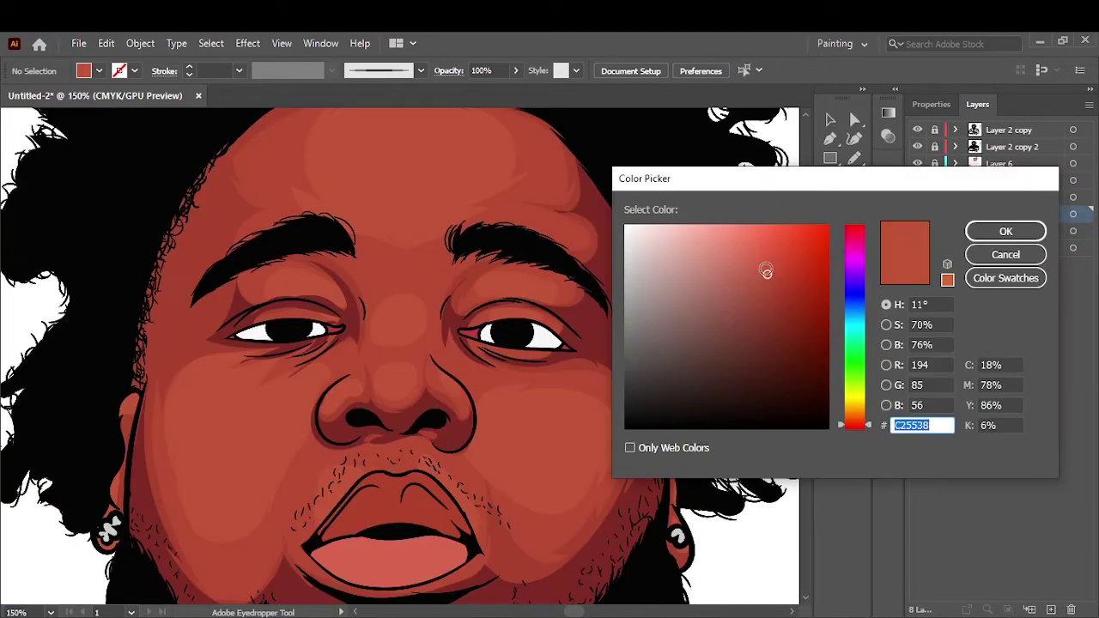
{"action": "left_click", "coordinate": [1005, 228]}
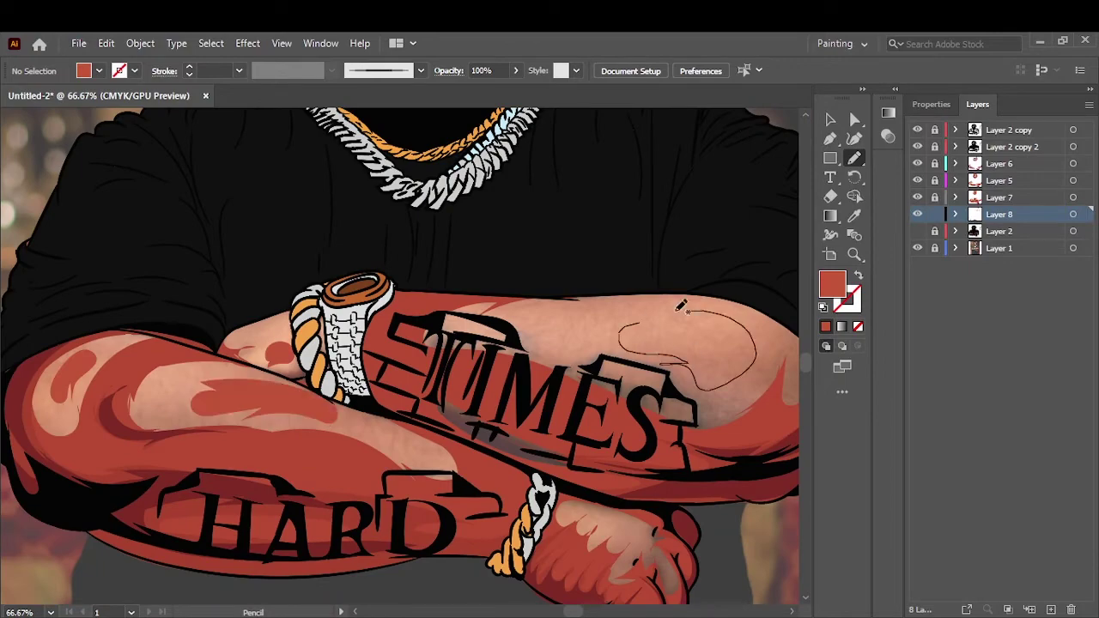
Step: Recolor the highlights to saturation 59 and brightness 84, then add a layer above Layer 2 copy 2
{"action": "left_click", "coordinate": [106, 43]}
{"action": "left_click", "coordinate": [429, 323]}
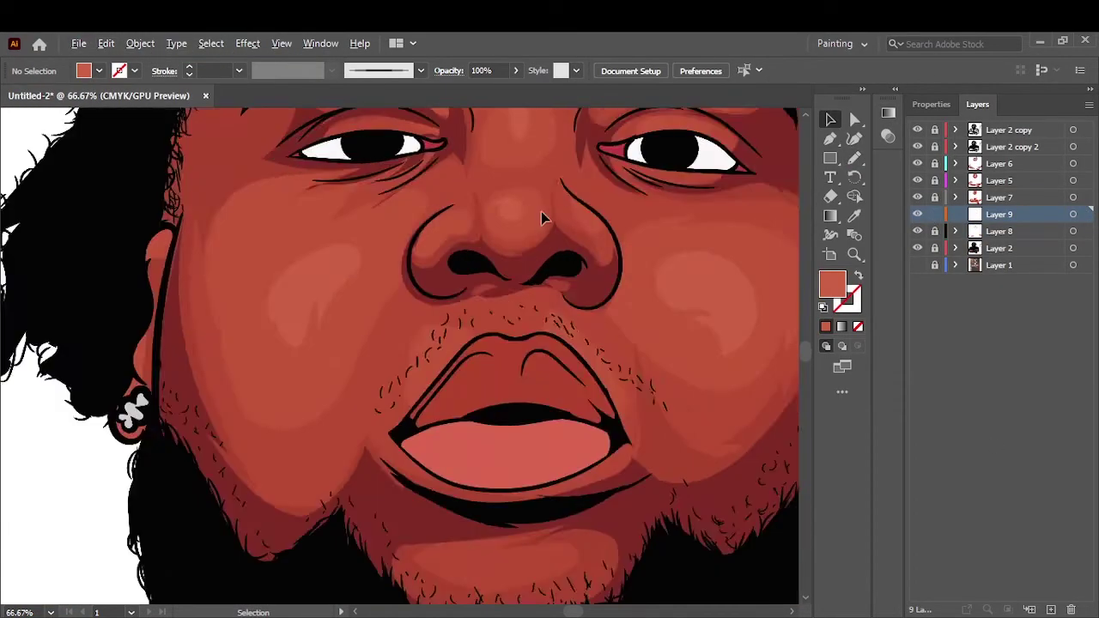
{"action": "key", "text": "ctrl+a"}
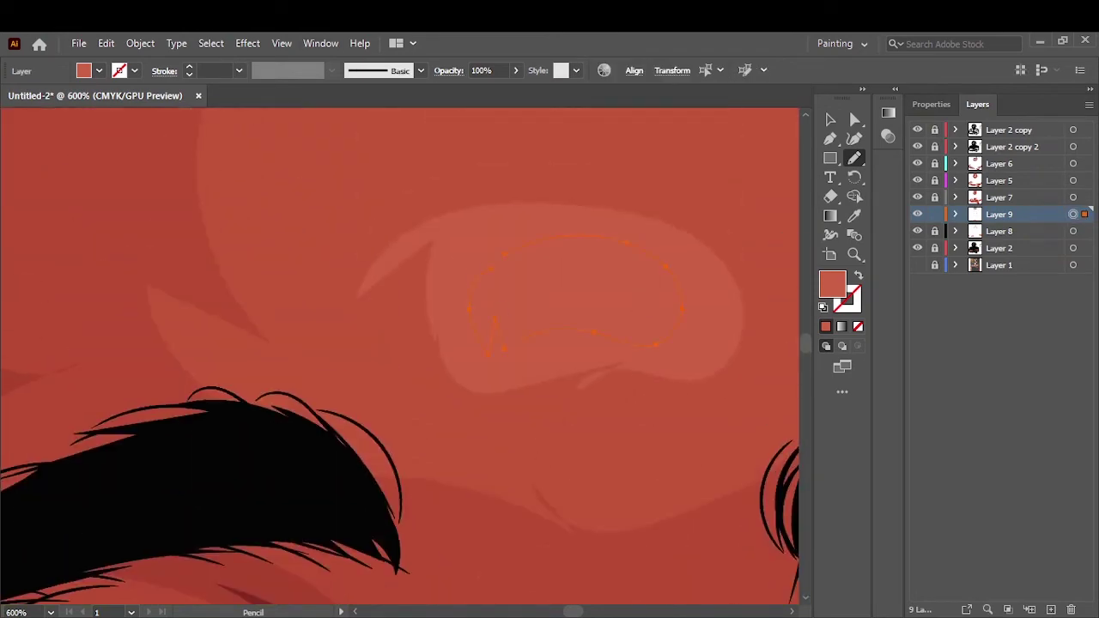
{"action": "left_click", "coordinate": [106, 43]}
{"action": "left_click", "coordinate": [430, 324]}
{"action": "left_click_drag", "start_coordinate": [768, 500], "coordinate": [775, 500]}
{"action": "left_click_drag", "start_coordinate": [749, 472], "coordinate": [753, 472]}
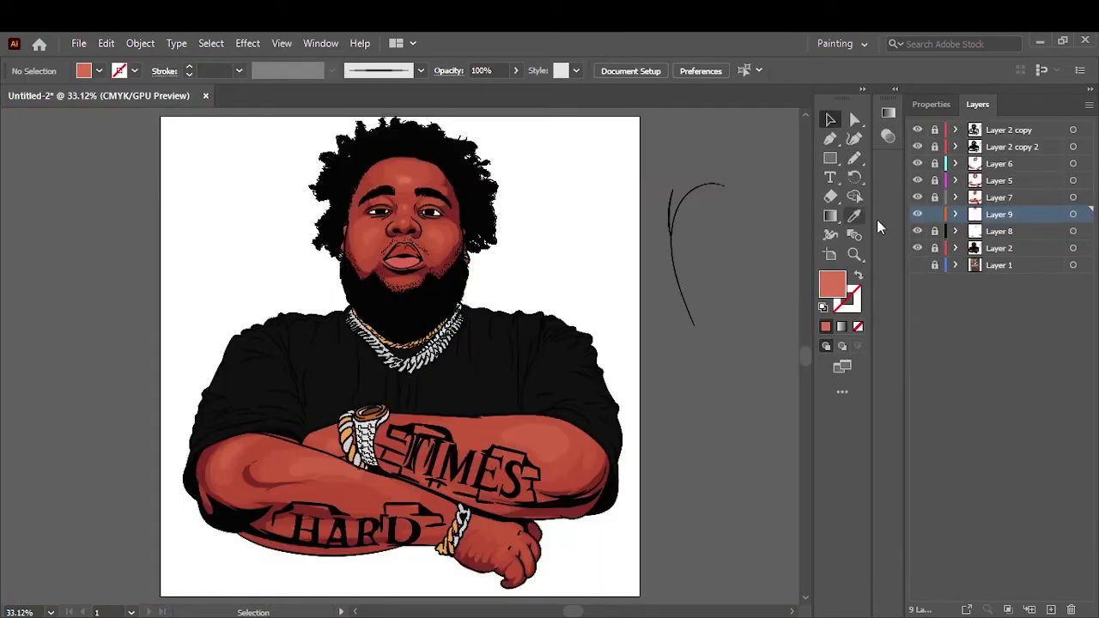
{"action": "left_click", "coordinate": [1013, 146]}
{"action": "left_click", "coordinate": [1051, 610]}
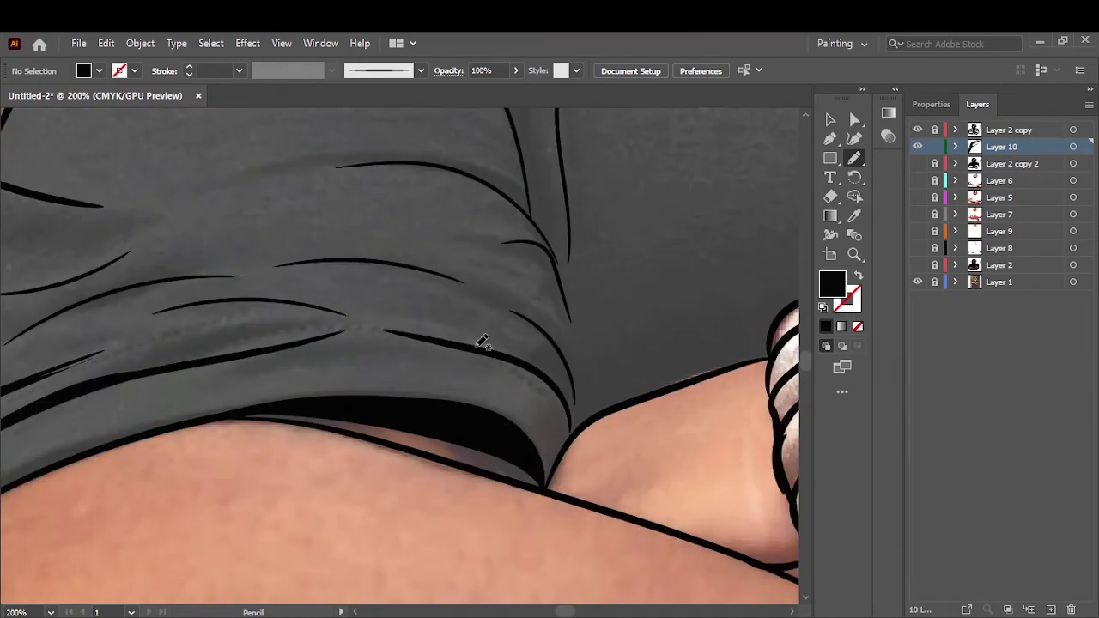
Step: Draw thick black fold shapes across the shirt, including a curl on the left fold
{"action": "left_click_drag", "start_coordinate": [539, 429], "coordinate": [696, 377]}
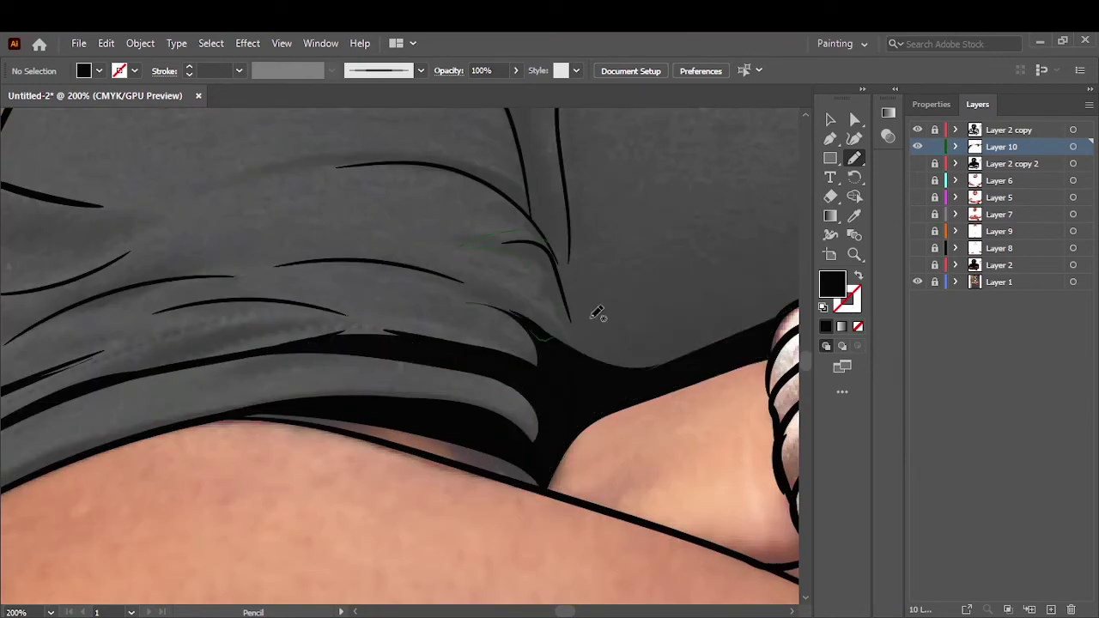
{"action": "scroll", "coordinate": [534, 539], "scroll_direction": "up", "scroll_amount": 5}
{"action": "scroll", "coordinate": [424, 463], "scroll_direction": "up", "scroll_amount": 6}
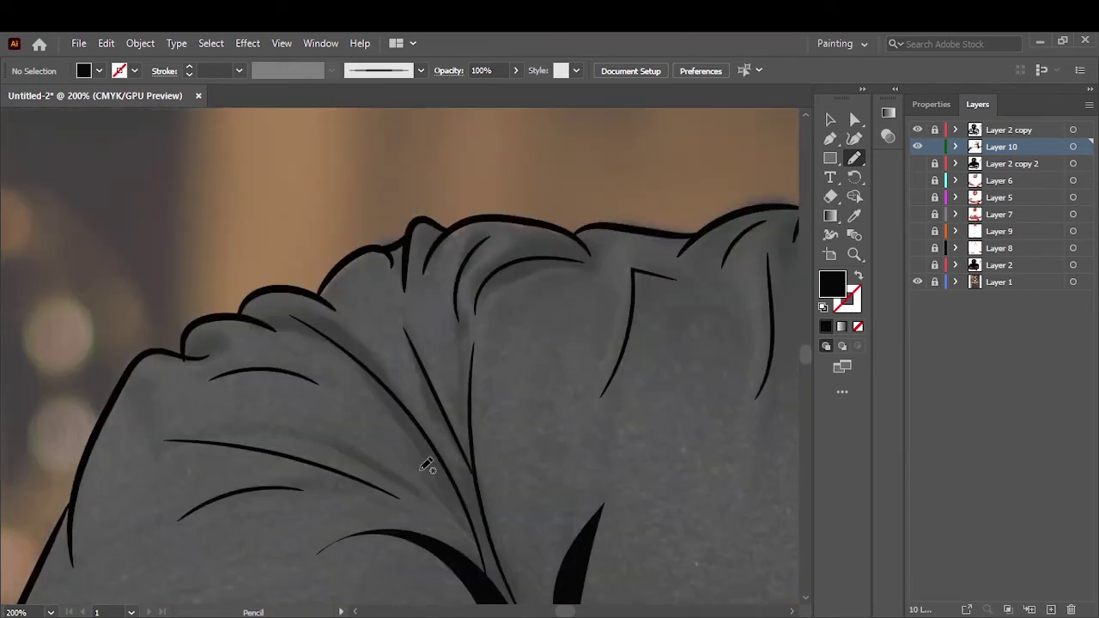
{"action": "left_click_drag", "start_coordinate": [237, 439], "coordinate": [452, 525]}
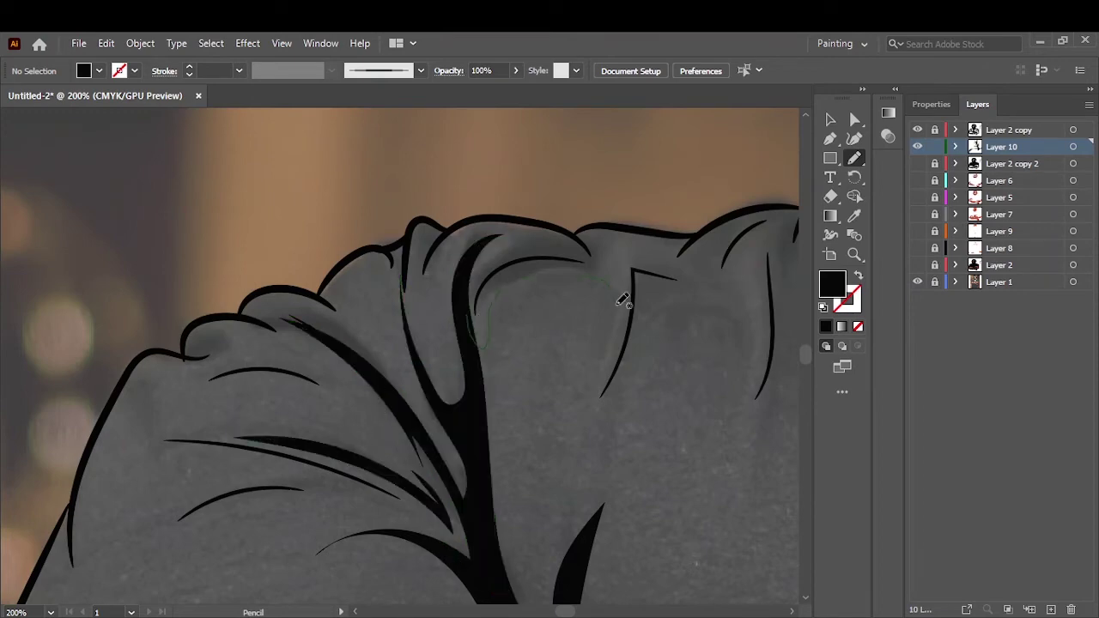
{"action": "left_click_drag", "start_coordinate": [616, 298], "coordinate": [480, 395]}
{"action": "left_click_drag", "start_coordinate": [242, 319], "coordinate": [220, 345]}
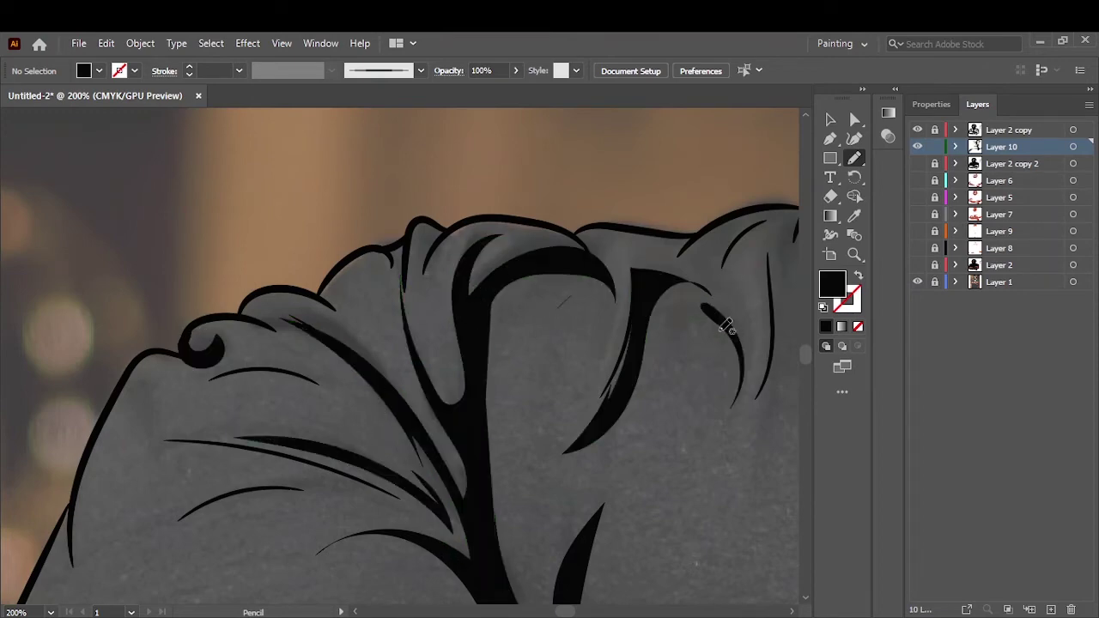
Step: Draw black shadows along the chain's left edge and bottom
{"action": "key", "text": "ctrl+0"}
{"action": "left_click", "coordinate": [917, 264]}
{"action": "left_click", "coordinate": [917, 281]}
{"action": "left_click", "coordinate": [916, 265]}
{"action": "left_click", "coordinate": [916, 281]}
{"action": "key", "text": "ctrl+plus"}
{"action": "key", "text": "ctrl+plus"}
{"action": "key", "text": "ctrl+plus"}
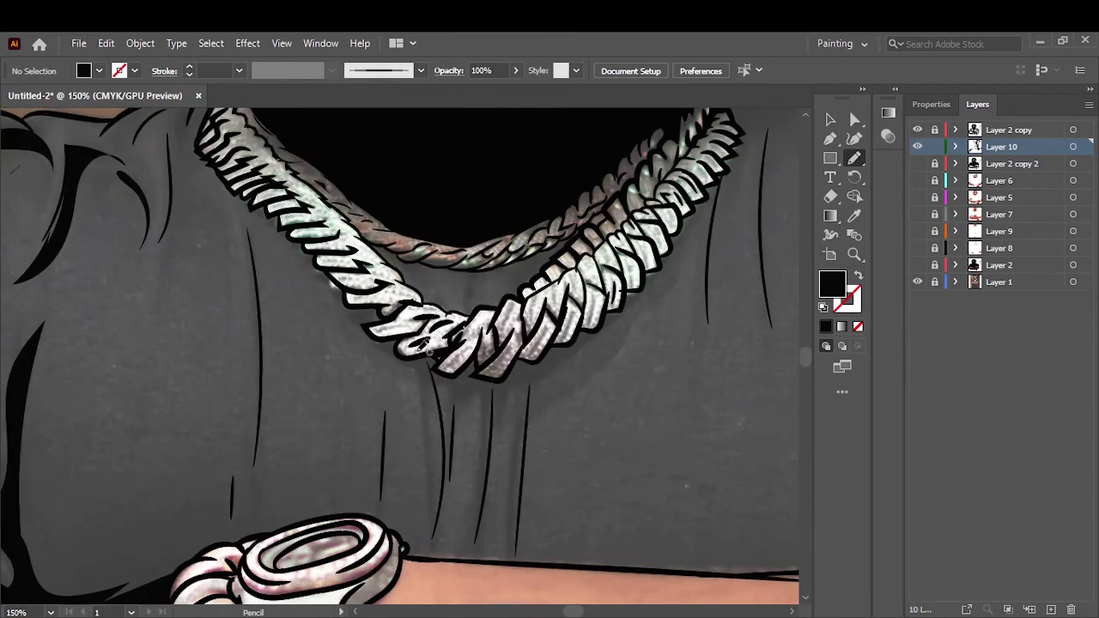
{"action": "scroll", "coordinate": [245, 336], "scroll_direction": "up", "scroll_amount": 3}
{"action": "key", "text": "ctrl+plus"}
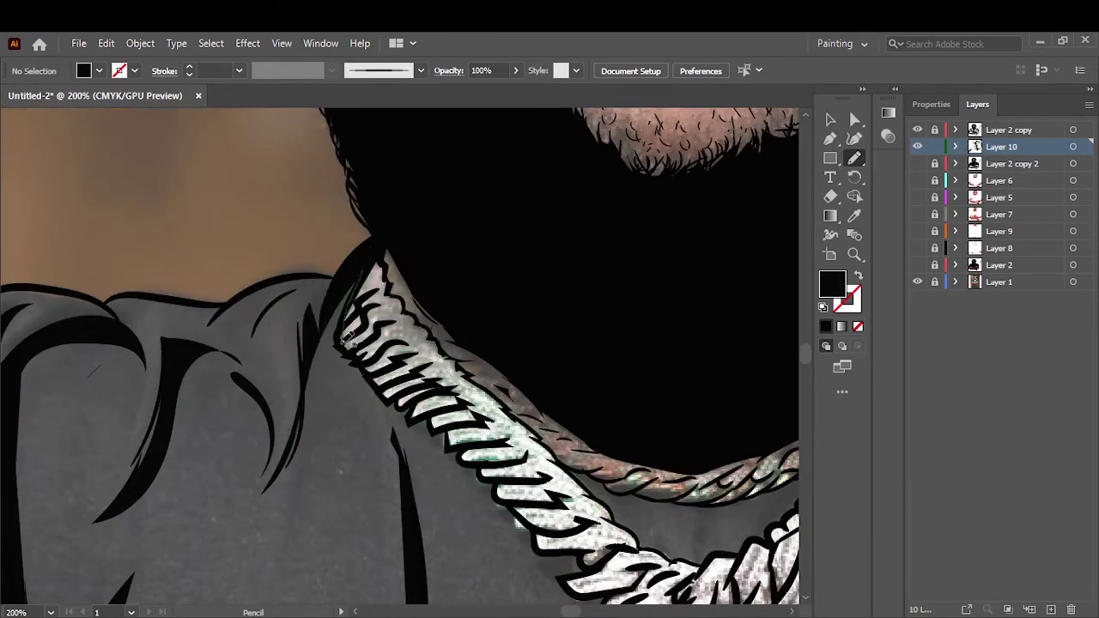
{"action": "left_click_drag", "start_coordinate": [333, 352], "coordinate": [378, 388]}
{"action": "scroll", "coordinate": [461, 446], "scroll_direction": "down", "scroll_amount": 2}
{"action": "scroll", "coordinate": [635, 395], "scroll_direction": "right", "scroll_amount": 5}
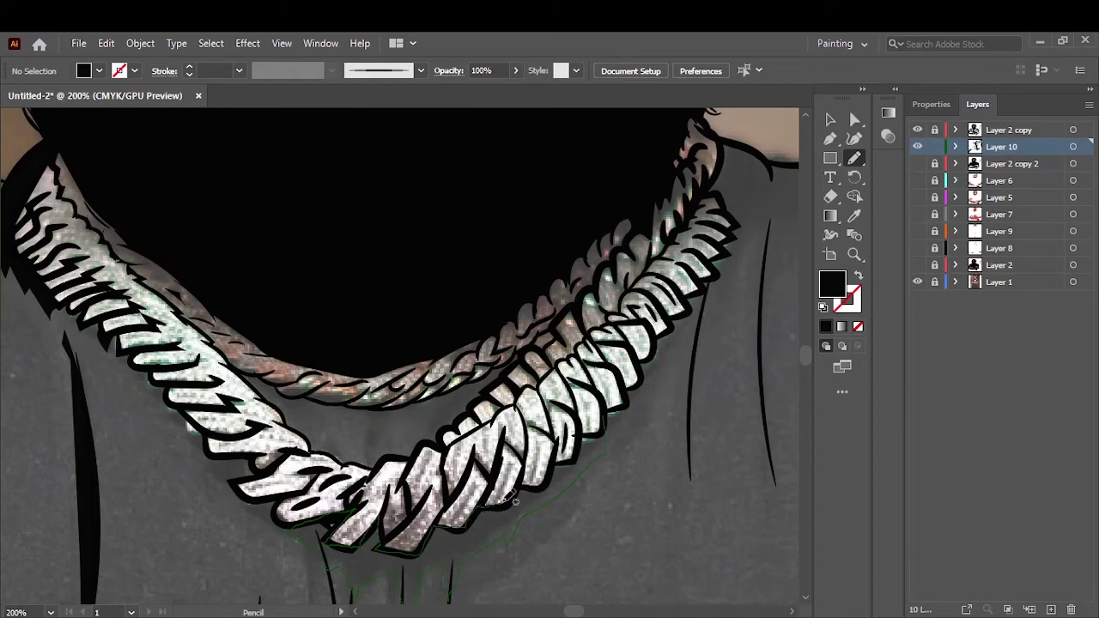
{"action": "left_click_drag", "start_coordinate": [515, 502], "coordinate": [526, 516]}
Step: Add two black drip shapes below the chain
{"action": "scroll", "coordinate": [254, 500], "scroll_direction": "down", "scroll_amount": 5}
{"action": "scroll", "coordinate": [355, 306], "scroll_direction": "up", "scroll_amount": 5}
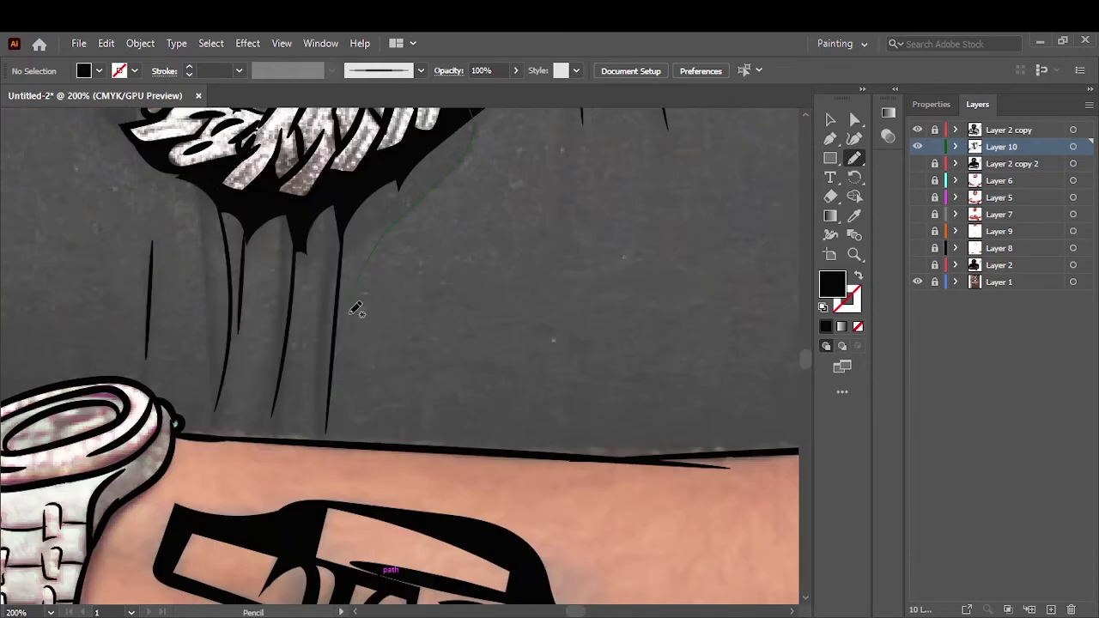
{"action": "left_click_drag", "start_coordinate": [355, 306], "coordinate": [367, 258]}
{"action": "left_click_drag", "start_coordinate": [291, 207], "coordinate": [255, 196]}
{"action": "scroll", "coordinate": [684, 400], "scroll_direction": "down", "scroll_amount": 3}
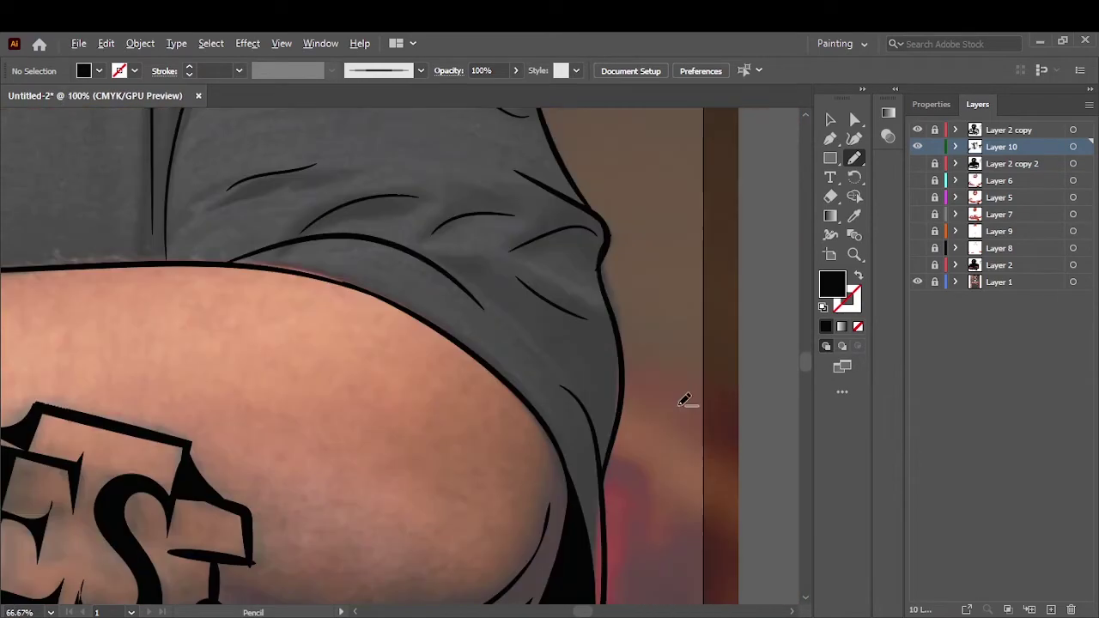
Step: Draw black folds across the upper shirt and a long fold down the shoulder
{"action": "mouse_move", "coordinate": [522, 321]}
{"action": "left_mouse_down"}
{"action": "mouse_move", "coordinate": [612, 386]}
{"action": "mouse_move", "coordinate": [569, 232]}
{"action": "mouse_move", "coordinate": [436, 245]}
{"action": "mouse_move", "coordinate": [303, 238]}
{"action": "left_mouse_up"}
{"action": "scroll", "coordinate": [613, 295], "scroll_direction": "up", "scroll_amount": 3}
{"action": "scroll", "coordinate": [544, 312], "scroll_direction": "up", "scroll_amount": 3}
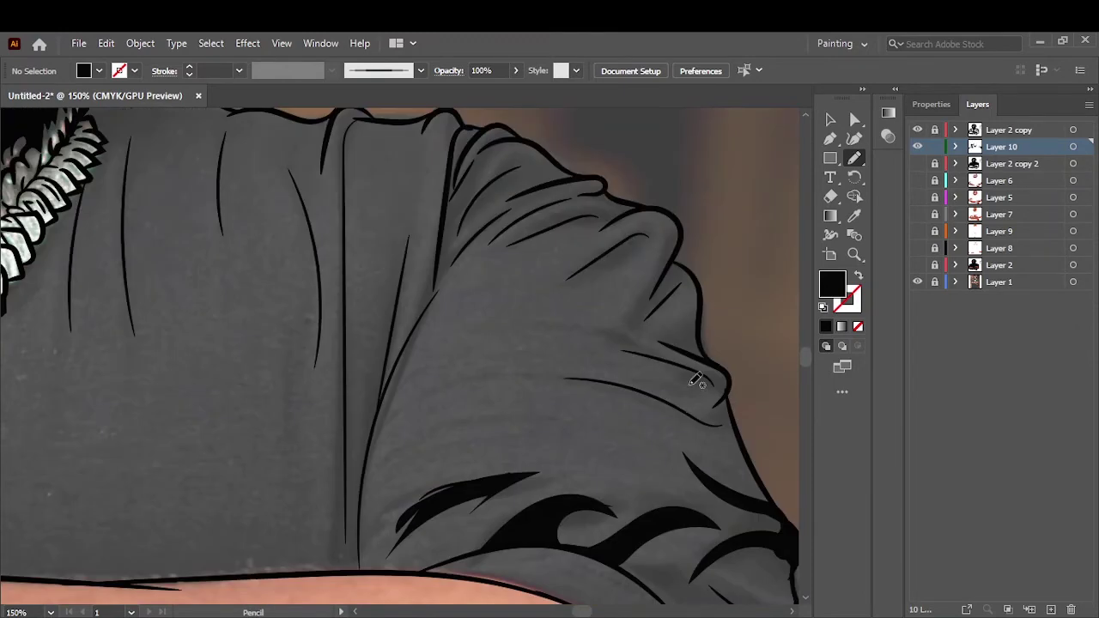
{"action": "mouse_move", "coordinate": [664, 339]}
{"action": "left_mouse_down"}
{"action": "mouse_move", "coordinate": [641, 258]}
{"action": "mouse_move", "coordinate": [591, 224]}
{"action": "mouse_move", "coordinate": [444, 268]}
{"action": "left_mouse_up"}
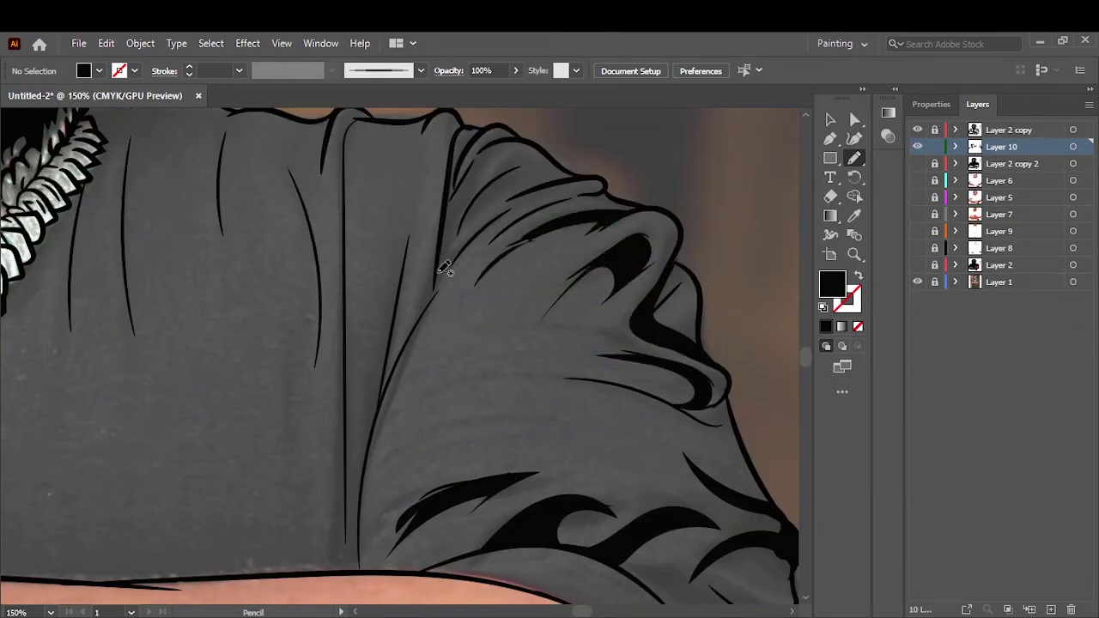
{"action": "left_click_drag", "start_coordinate": [538, 140], "coordinate": [550, 237]}
{"action": "left_click_drag", "start_coordinate": [374, 120], "coordinate": [335, 566]}
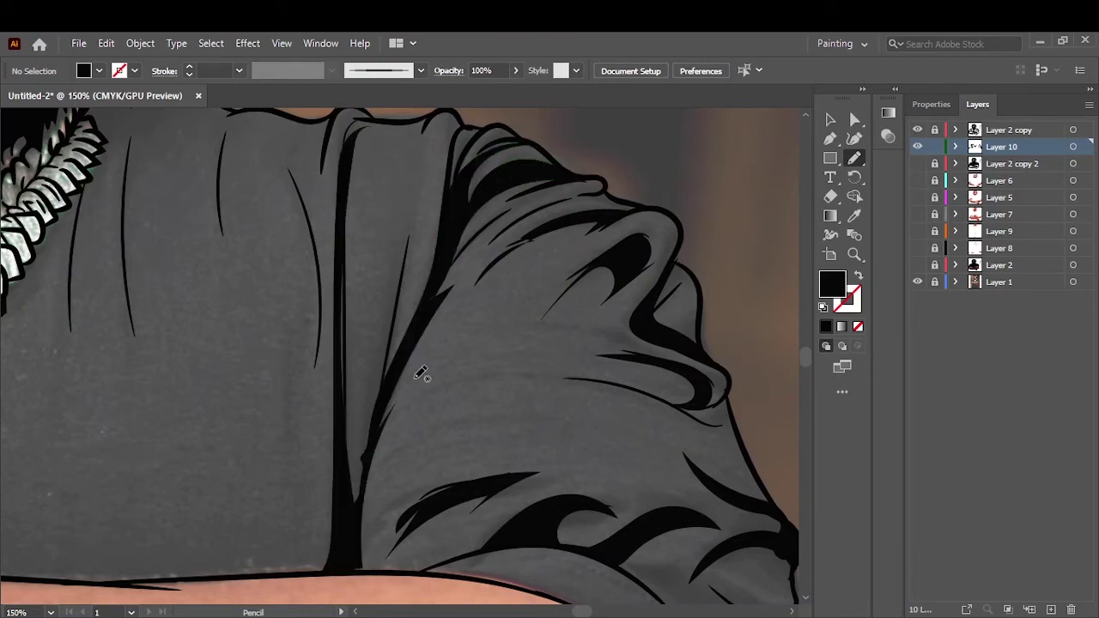
{"action": "left_click_drag", "start_coordinate": [412, 222], "coordinate": [366, 451]}
{"action": "scroll", "coordinate": [503, 351], "scroll_direction": "up", "scroll_amount": 3}
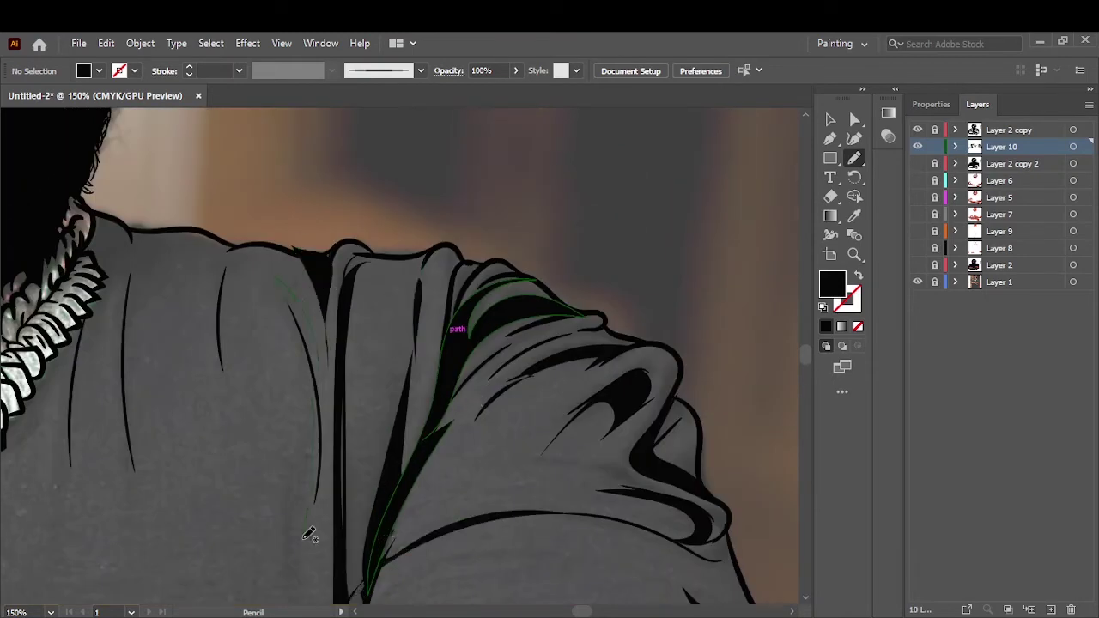
{"action": "key", "text": "ctrl+0"}
{"action": "left_click_drag", "start_coordinate": [917, 163], "coordinate": [917, 264]}
{"action": "left_click", "coordinate": [917, 281]}
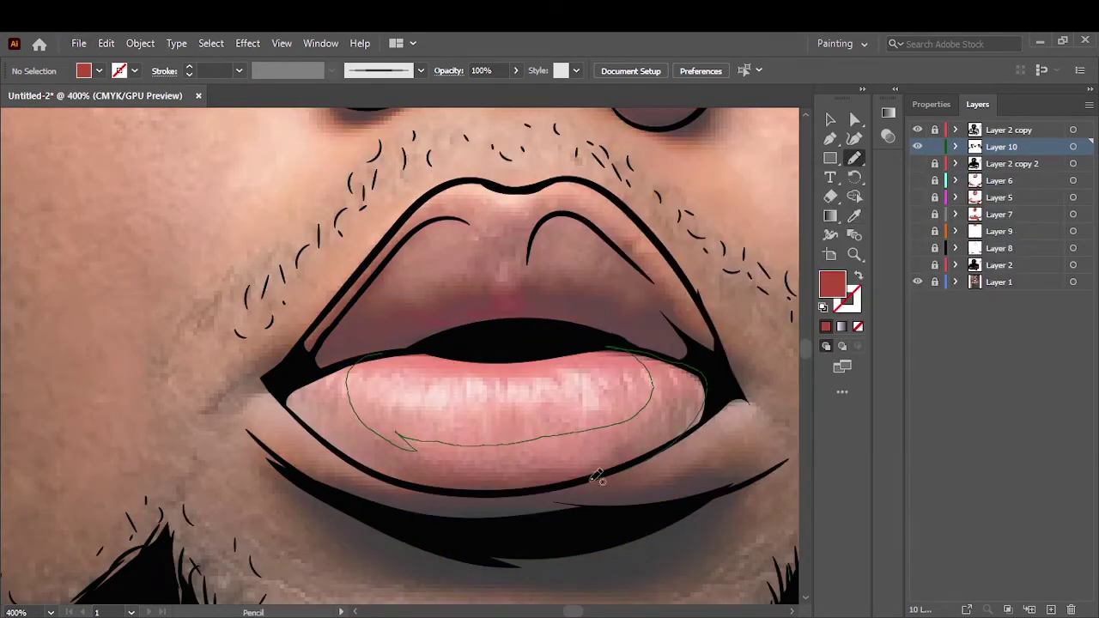
Step: Fill the lower lip and the right and left halves of the upper lip with red shapes
{"action": "left_click_drag", "start_coordinate": [598, 478], "coordinate": [601, 477]}
{"action": "mouse_move", "coordinate": [699, 360]}
{"action": "left_mouse_down"}
{"action": "mouse_move", "coordinate": [531, 266]}
{"action": "mouse_move", "coordinate": [517, 320]}
{"action": "left_mouse_up"}
{"action": "left_click_drag", "start_coordinate": [516, 320], "coordinate": [425, 302]}
{"action": "left_click_drag", "start_coordinate": [524, 341], "coordinate": [518, 321]}
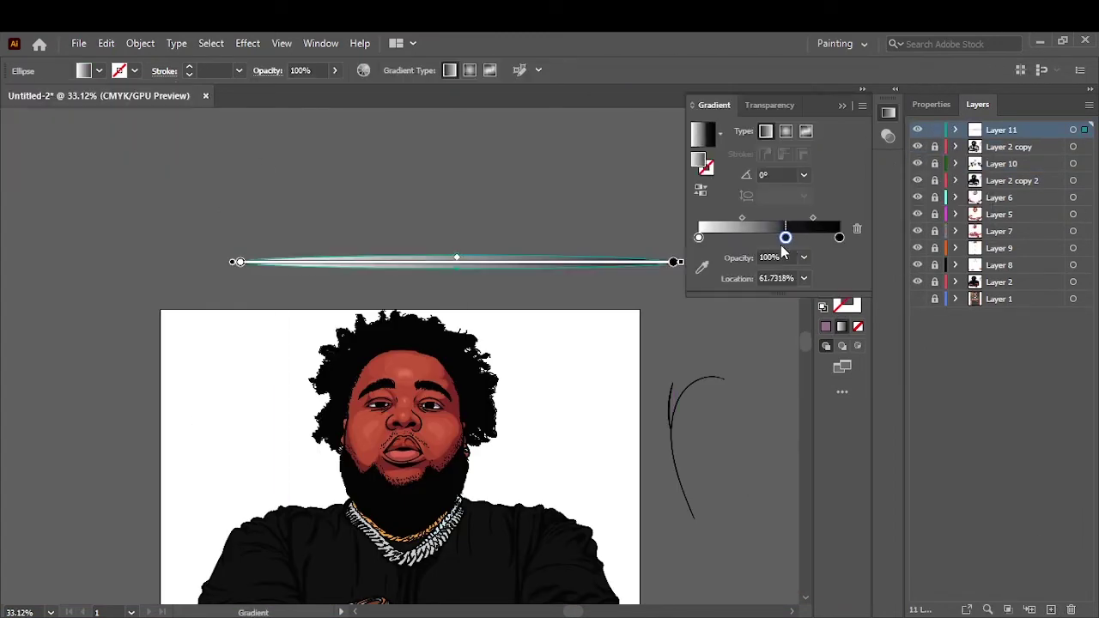
Step: Set the gradient's left stop to black (K 100%)
{"action": "double_click", "coordinate": [698, 237]}
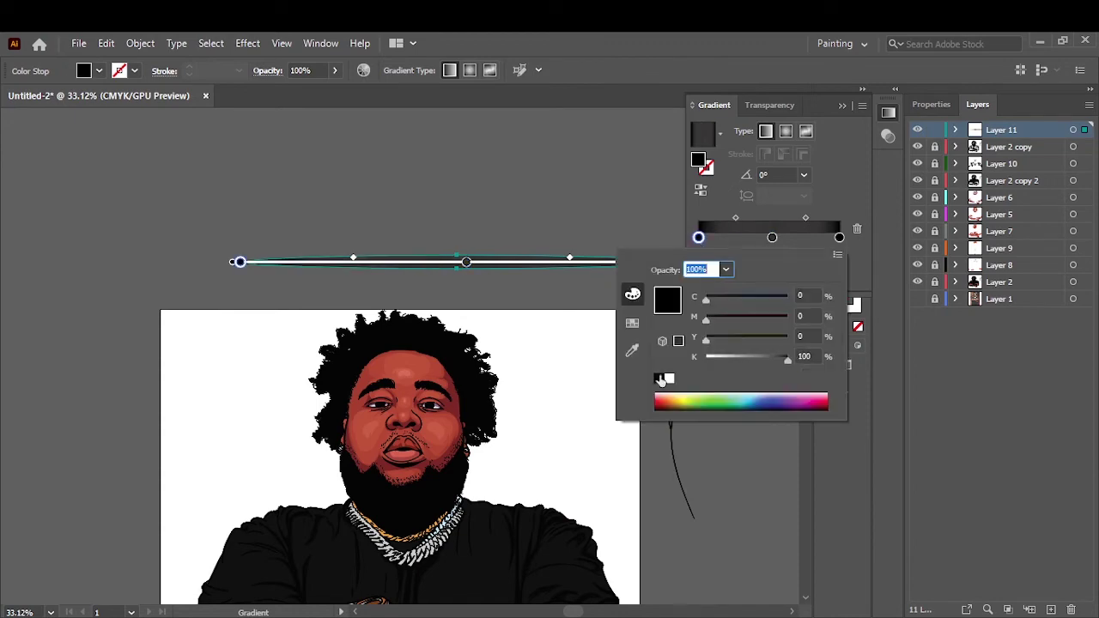
{"action": "left_click", "coordinate": [805, 214]}
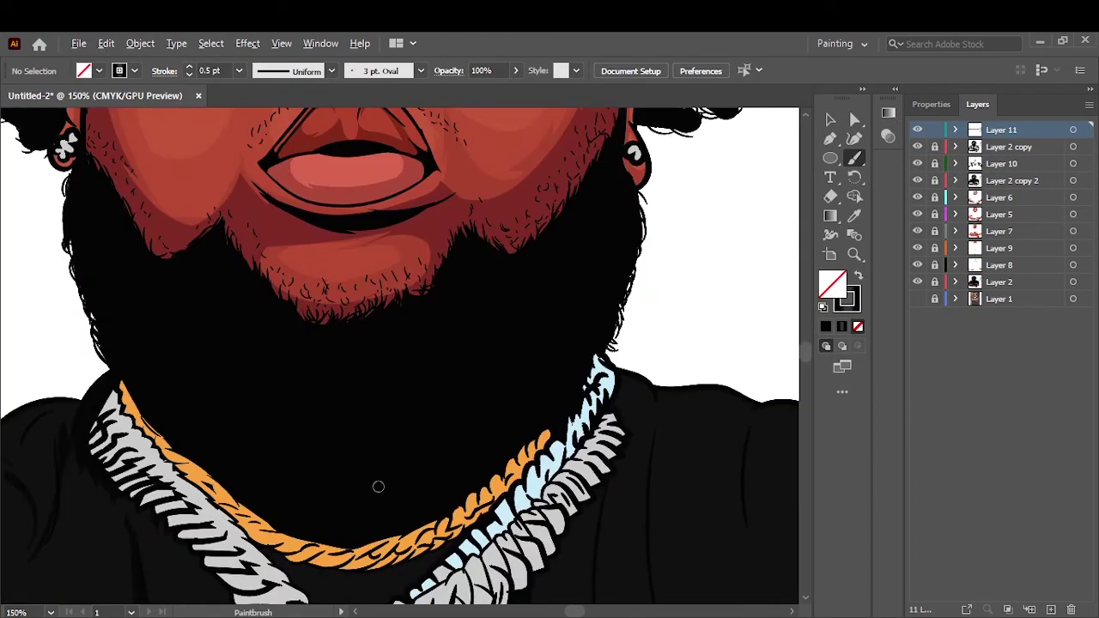
Step: Set a 0.25 pt stroke and paint fine strands around the top of the hair
{"action": "left_click", "coordinate": [239, 70]}
{"action": "left_click", "coordinate": [254, 88]}
{"action": "key", "text": "ctrl+0"}
{"action": "key", "text": "ctrl+plus"}
{"action": "key", "text": "ctrl+plus"}
{"action": "key", "text": "ctrl+plus"}
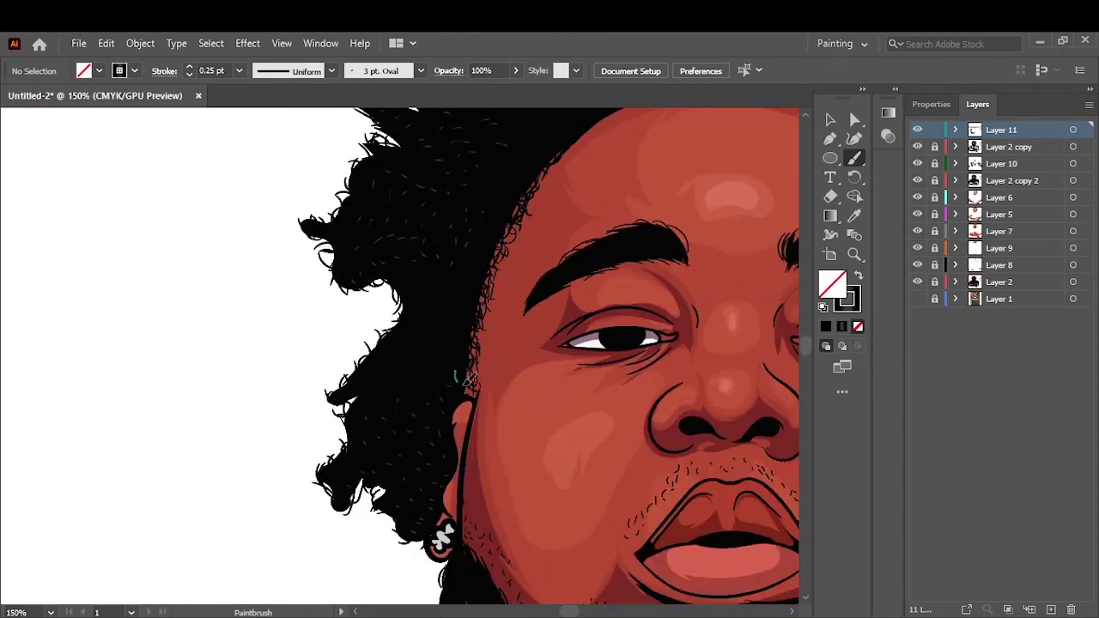
{"action": "key", "text": "ctrl+0"}
{"action": "key", "text": "ctrl+1"}
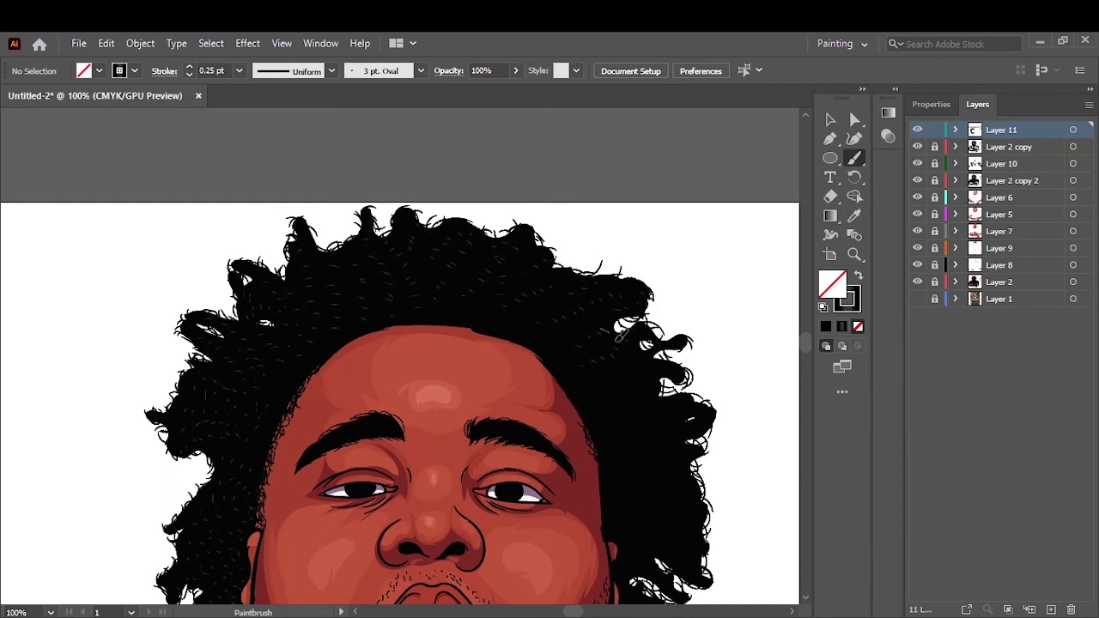
{"action": "scroll", "coordinate": [655, 389], "scroll_direction": "down", "scroll_amount": 5}
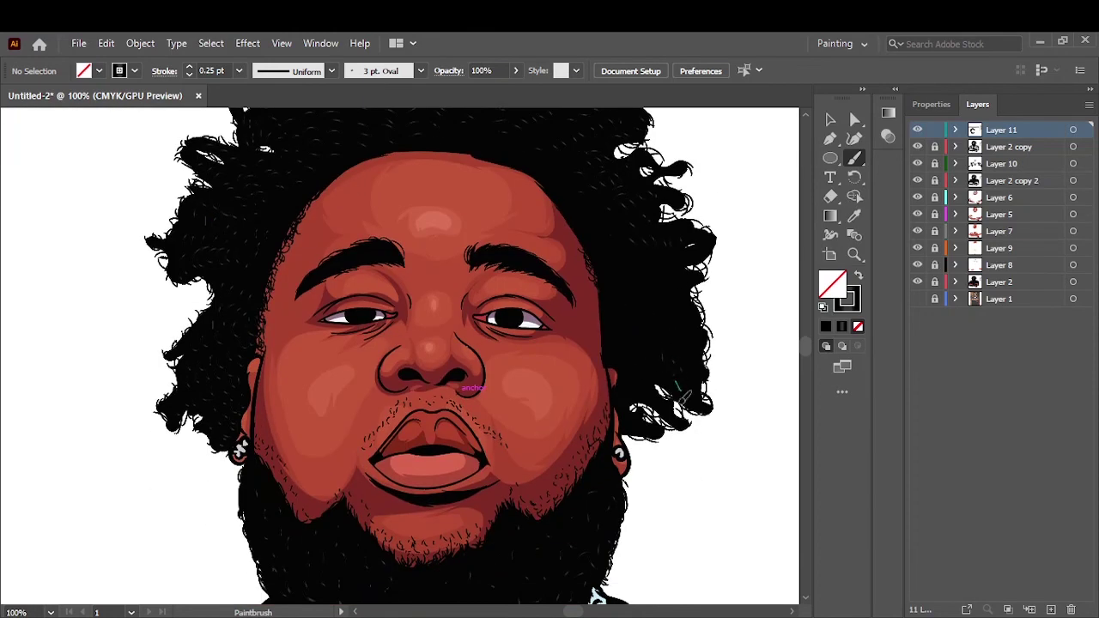
{"action": "key", "text": "ctrl+0"}
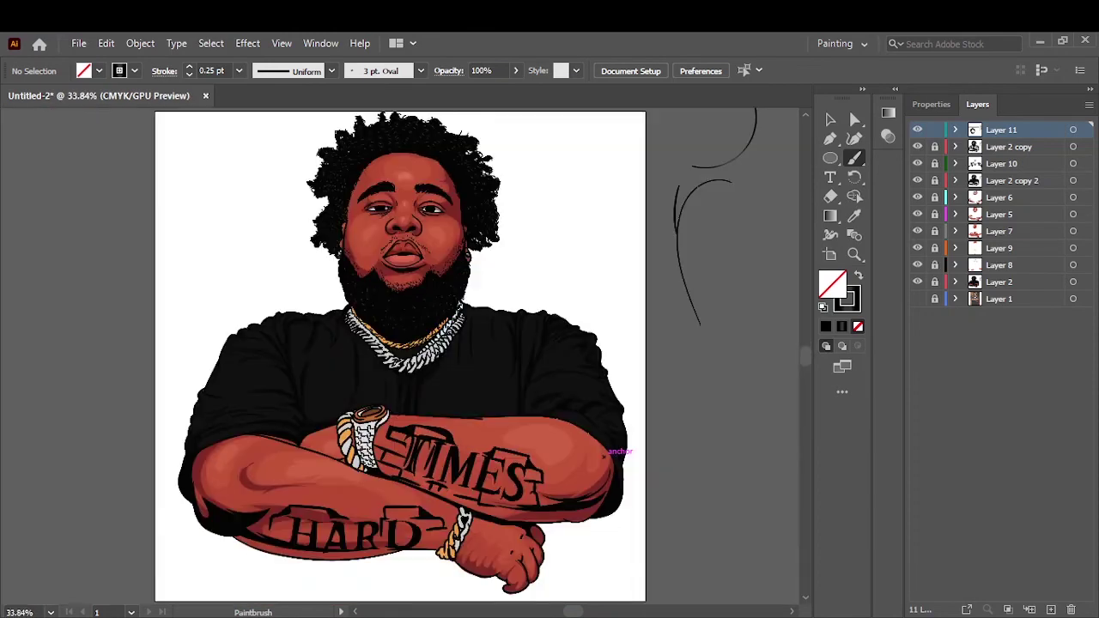
{"action": "key", "text": "v"}
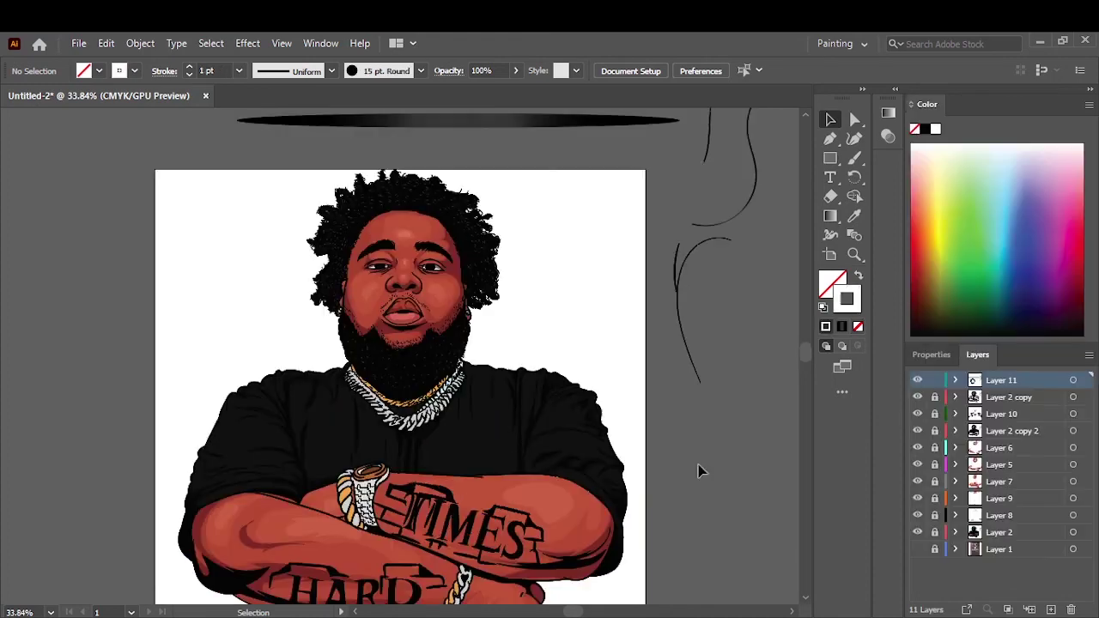
Step: Draw a white four-point star, scale it down and place it on the necklace
{"action": "mouse_move", "coordinate": [709, 390]}
{"action": "left_mouse_down"}
{"action": "mouse_move", "coordinate": [712, 402]}
{"action": "mouse_move", "coordinate": [541, 394]}
{"action": "left_mouse_up"}
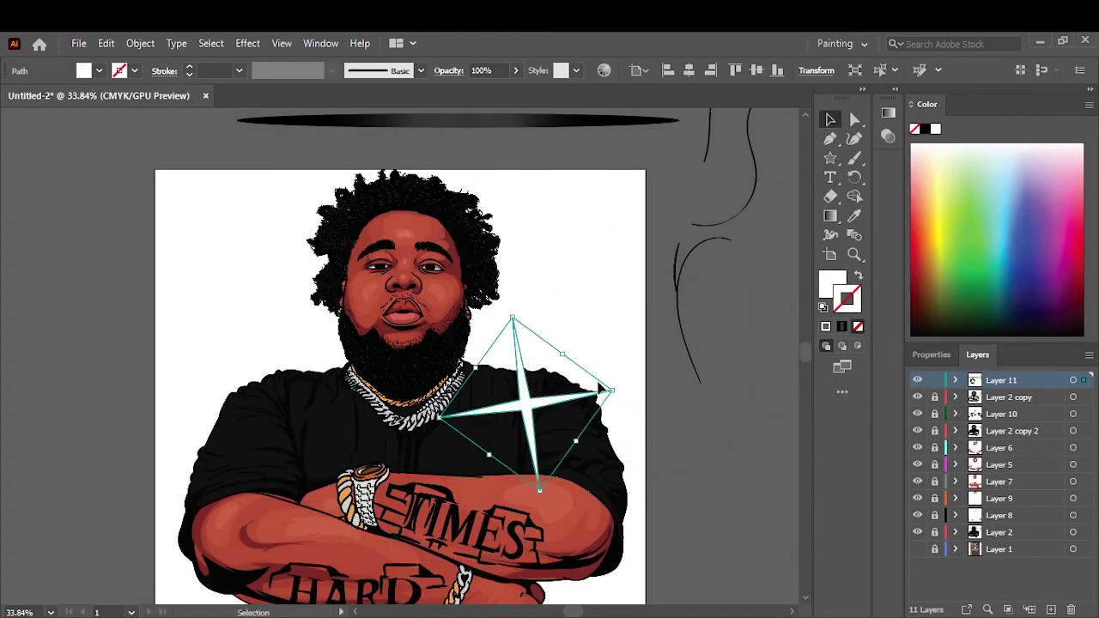
{"action": "key", "text": "ctrl+1"}
{"action": "key", "text": "v"}
{"action": "scroll", "coordinate": [267, 603], "scroll_direction": "down", "scroll_amount": 1}
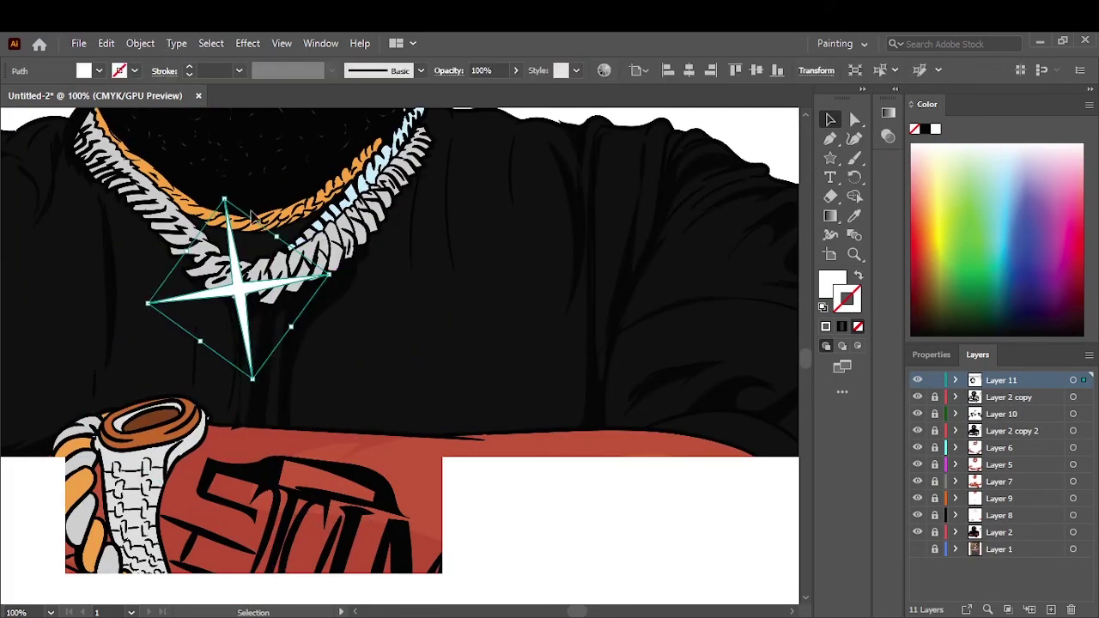
{"action": "mouse_move", "coordinate": [267, 564]}
{"action": "left_mouse_down"}
{"action": "mouse_move", "coordinate": [326, 280]}
{"action": "mouse_move", "coordinate": [309, 305]}
{"action": "left_mouse_up"}
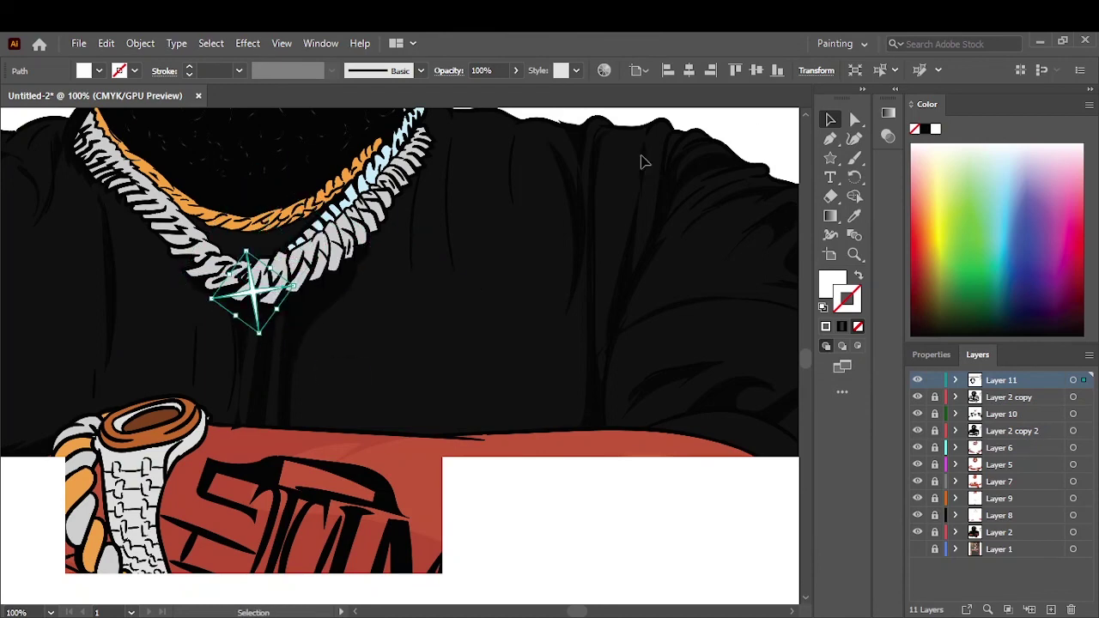
{"action": "left_click", "coordinate": [643, 162]}
Step: Alt-drag star copies across the necklace, left earring, watch and wrist bracelet
{"action": "mouse_move", "coordinate": [249, 275]}
{"action": "left_mouse_down"}
{"action": "mouse_move", "coordinate": [116, 153]}
{"action": "mouse_move", "coordinate": [150, 181]}
{"action": "left_mouse_up"}
{"action": "left_click_drag", "start_coordinate": [257, 215], "coordinate": [382, 146]}
{"action": "scroll", "coordinate": [257, 343], "scroll_direction": "up", "scroll_amount": 3}
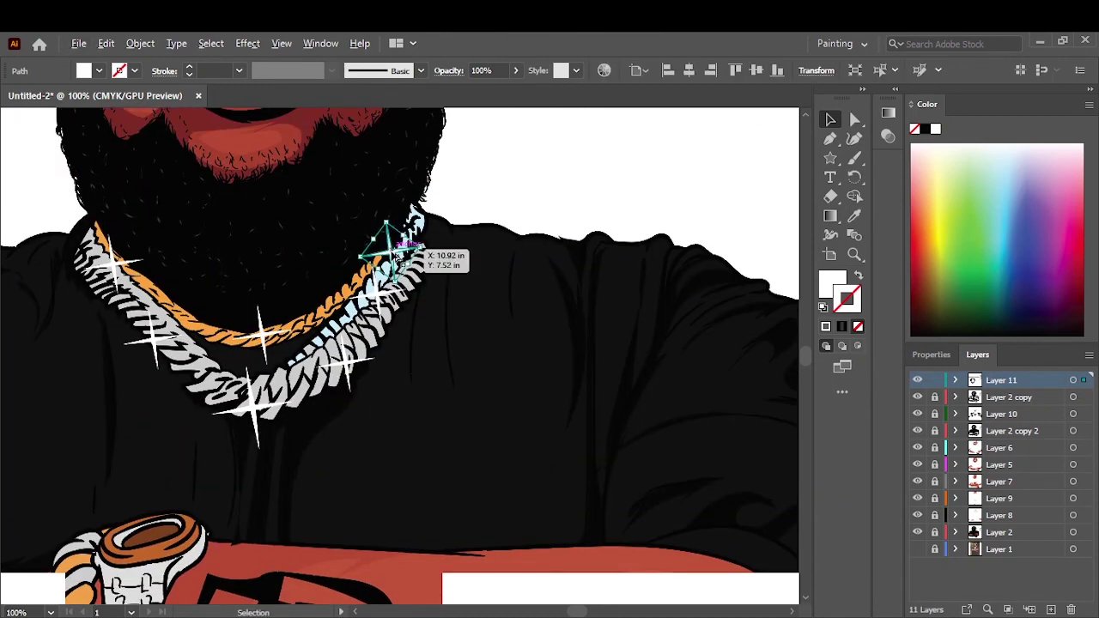
{"action": "left_click_drag", "start_coordinate": [412, 257], "coordinate": [231, 339]}
{"action": "mouse_move", "coordinate": [284, 386]}
{"action": "left_mouse_down"}
{"action": "mouse_move", "coordinate": [107, 308]}
{"action": "mouse_move", "coordinate": [127, 532]}
{"action": "left_mouse_up"}
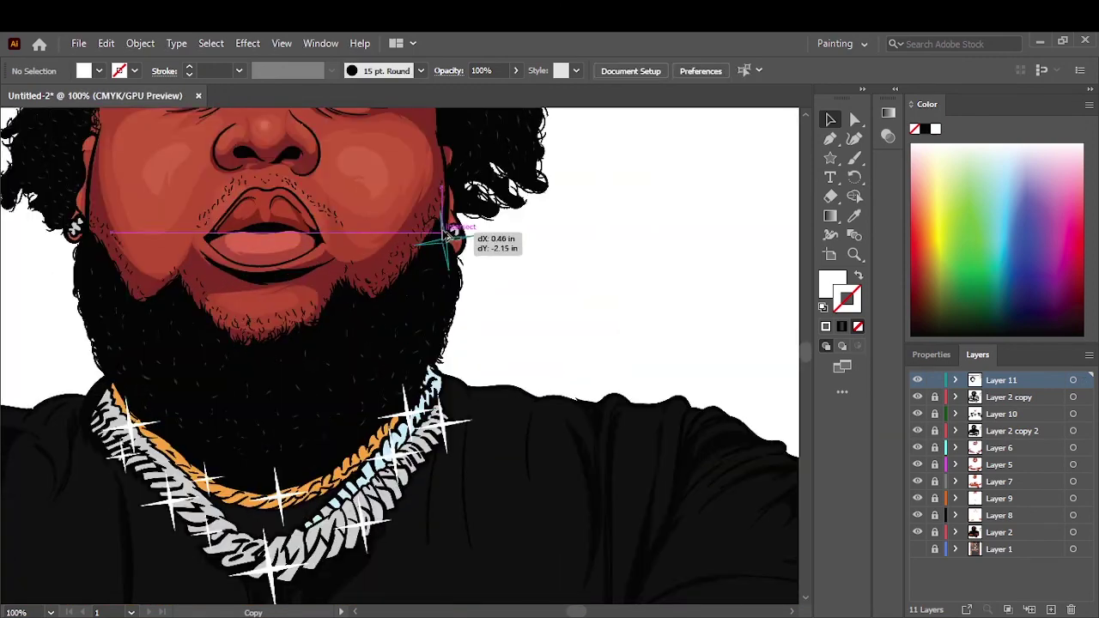
{"action": "left_click_drag", "start_coordinate": [455, 230], "coordinate": [77, 225]}
{"action": "scroll", "coordinate": [350, 466], "scroll_direction": "down", "scroll_amount": 2}
{"action": "scroll", "coordinate": [350, 466], "scroll_direction": "up", "scroll_amount": 1}
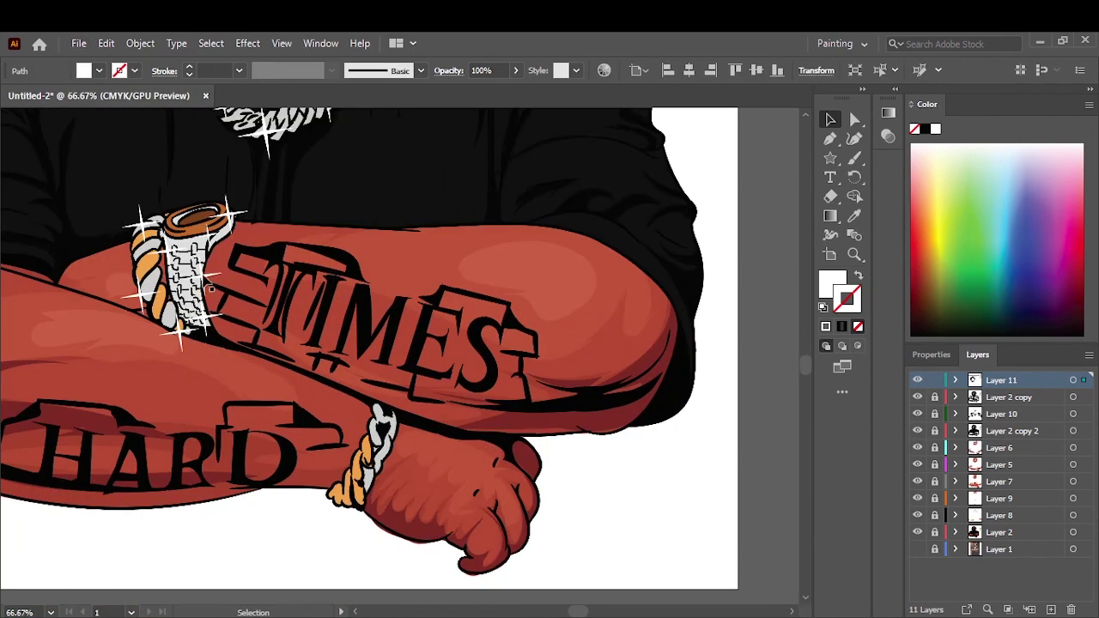
{"action": "left_click_drag", "start_coordinate": [342, 496], "coordinate": [361, 494]}
{"action": "scroll", "coordinate": [566, 532], "scroll_direction": "down", "scroll_amount": 3}
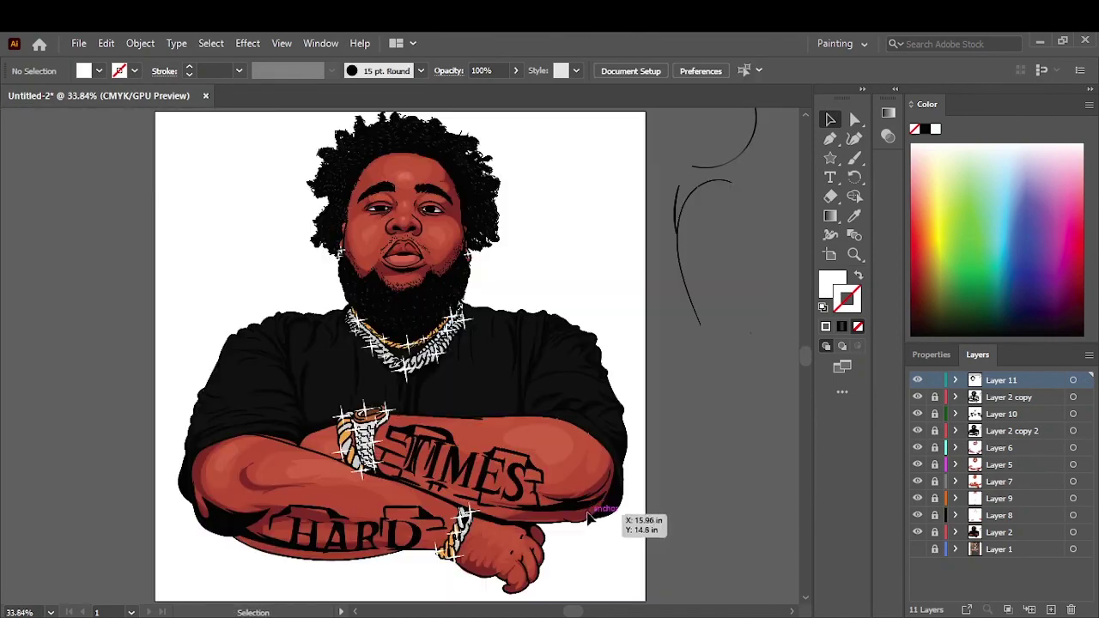